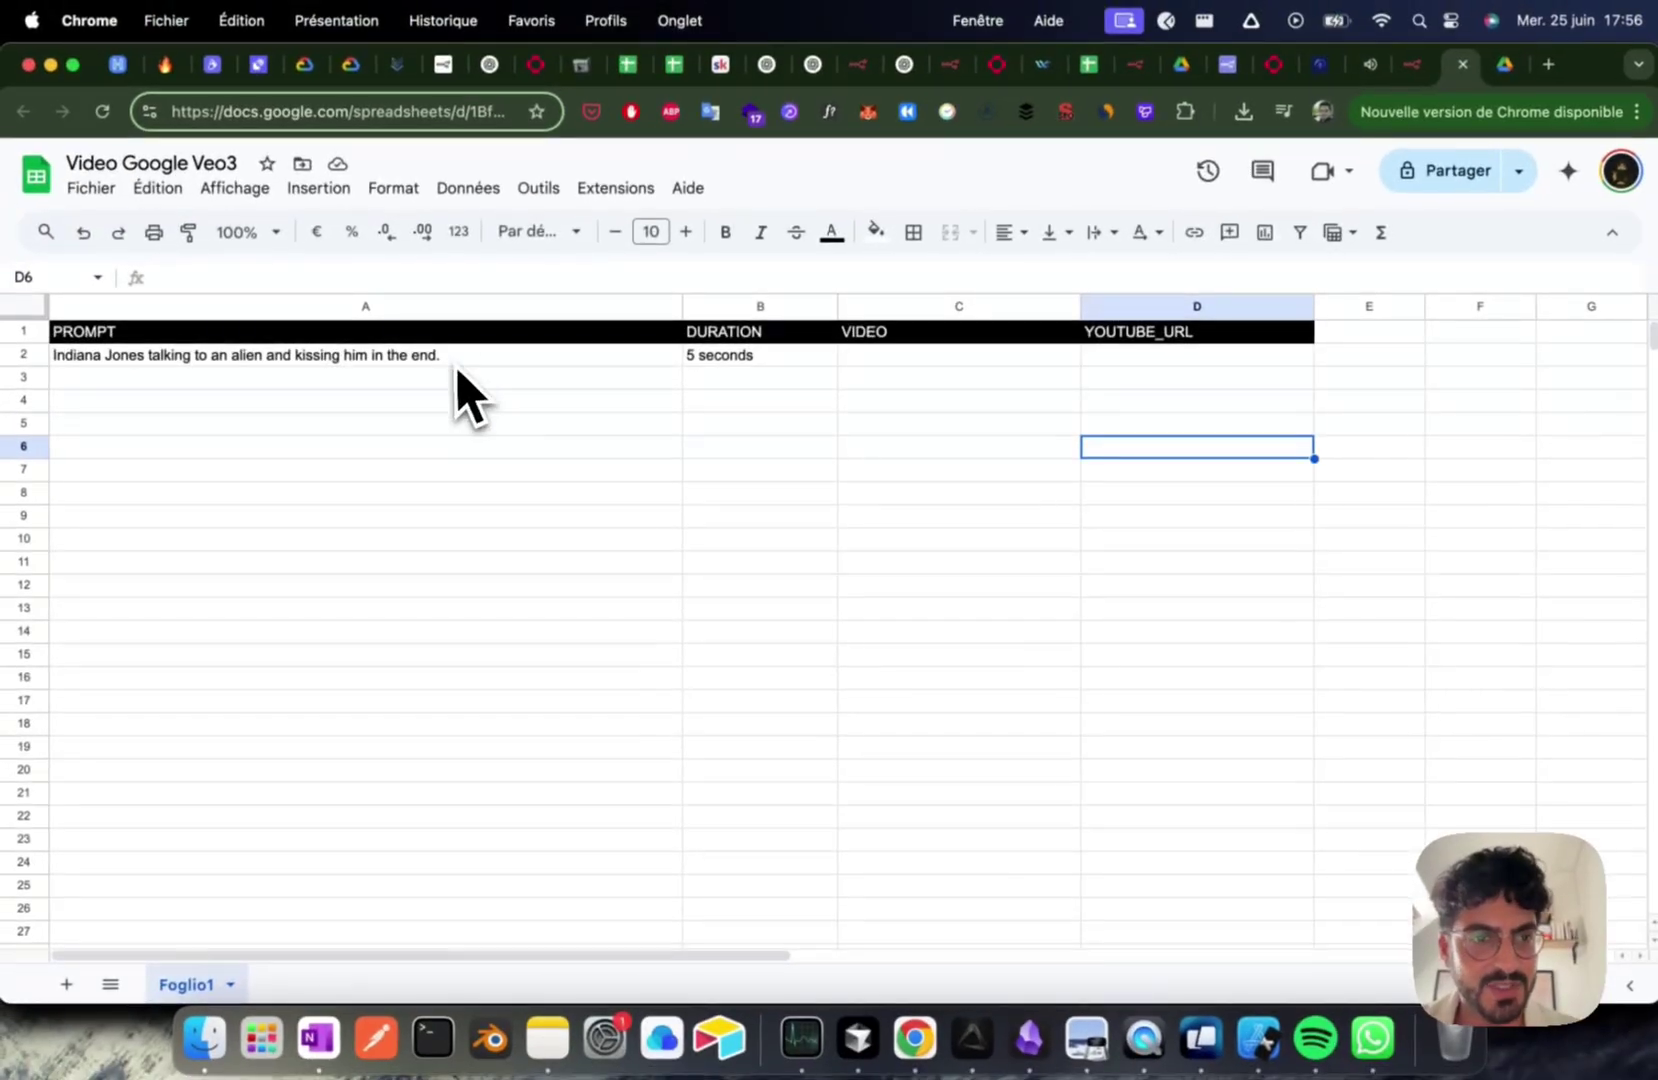
Step: Review the video prompt in cell A2 of the Google Sheet and the n8n workflow's run progress from its trigger nodes
left_click(456, 362)
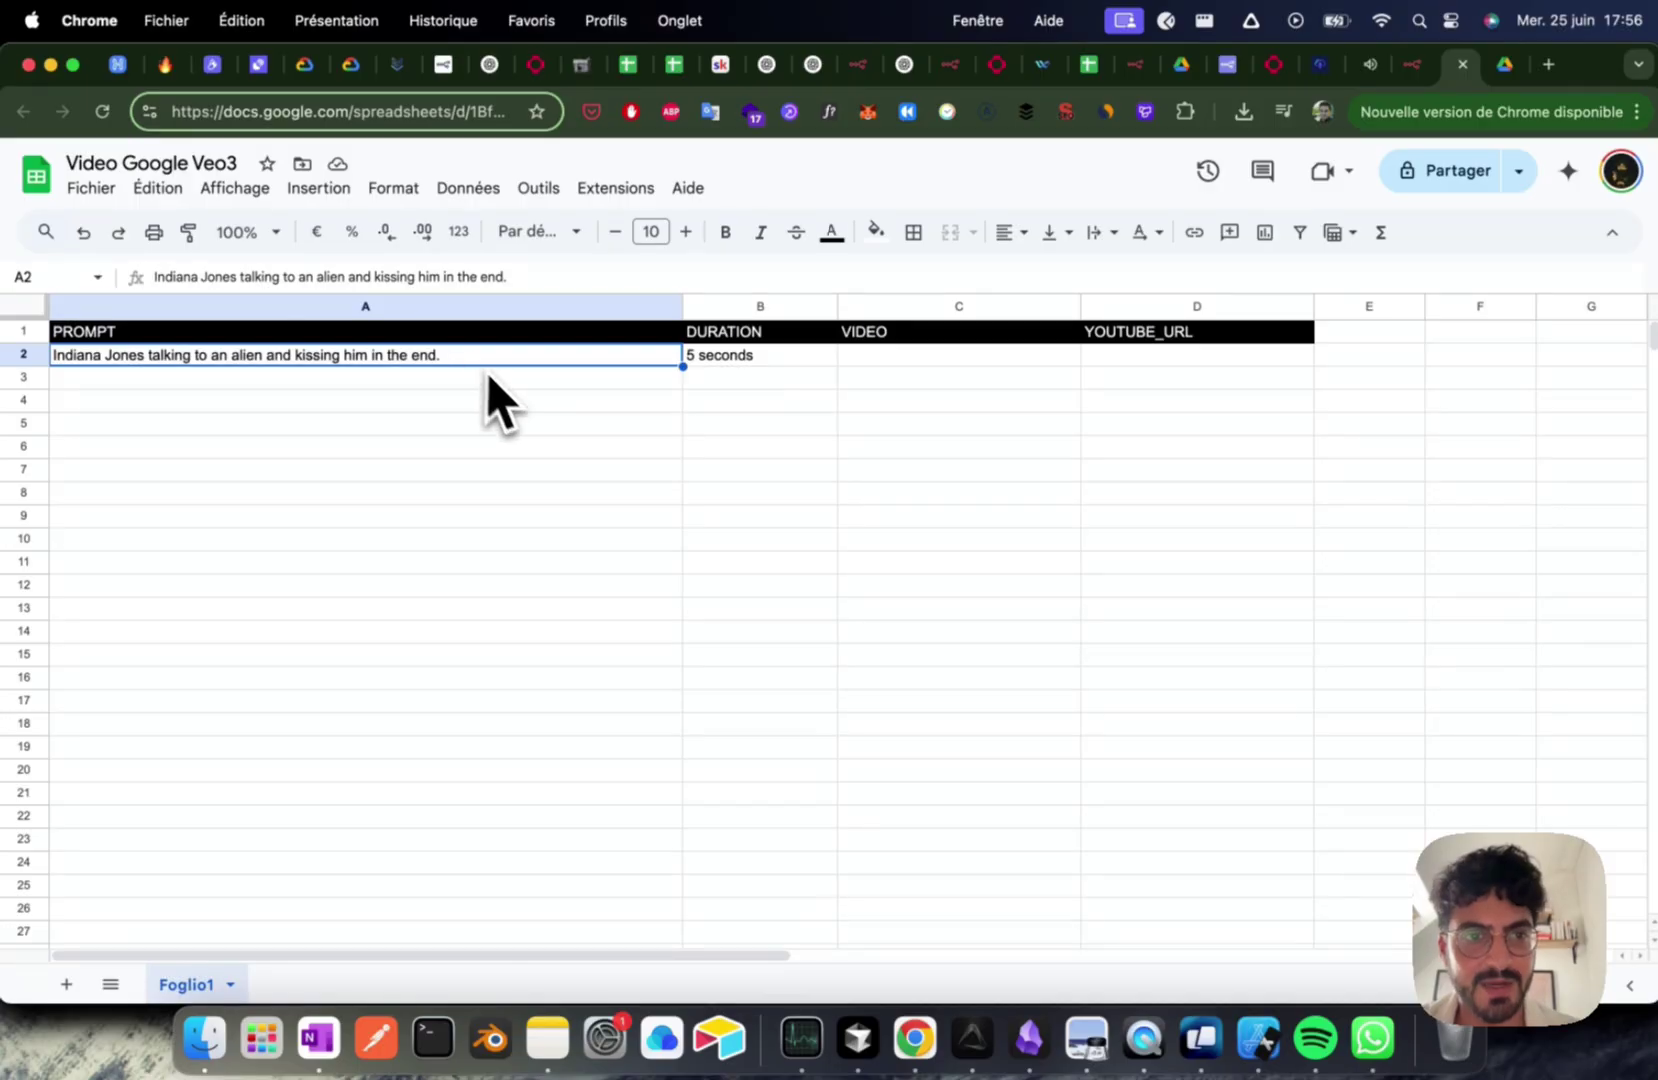
key("ctrl+shift+Tab")
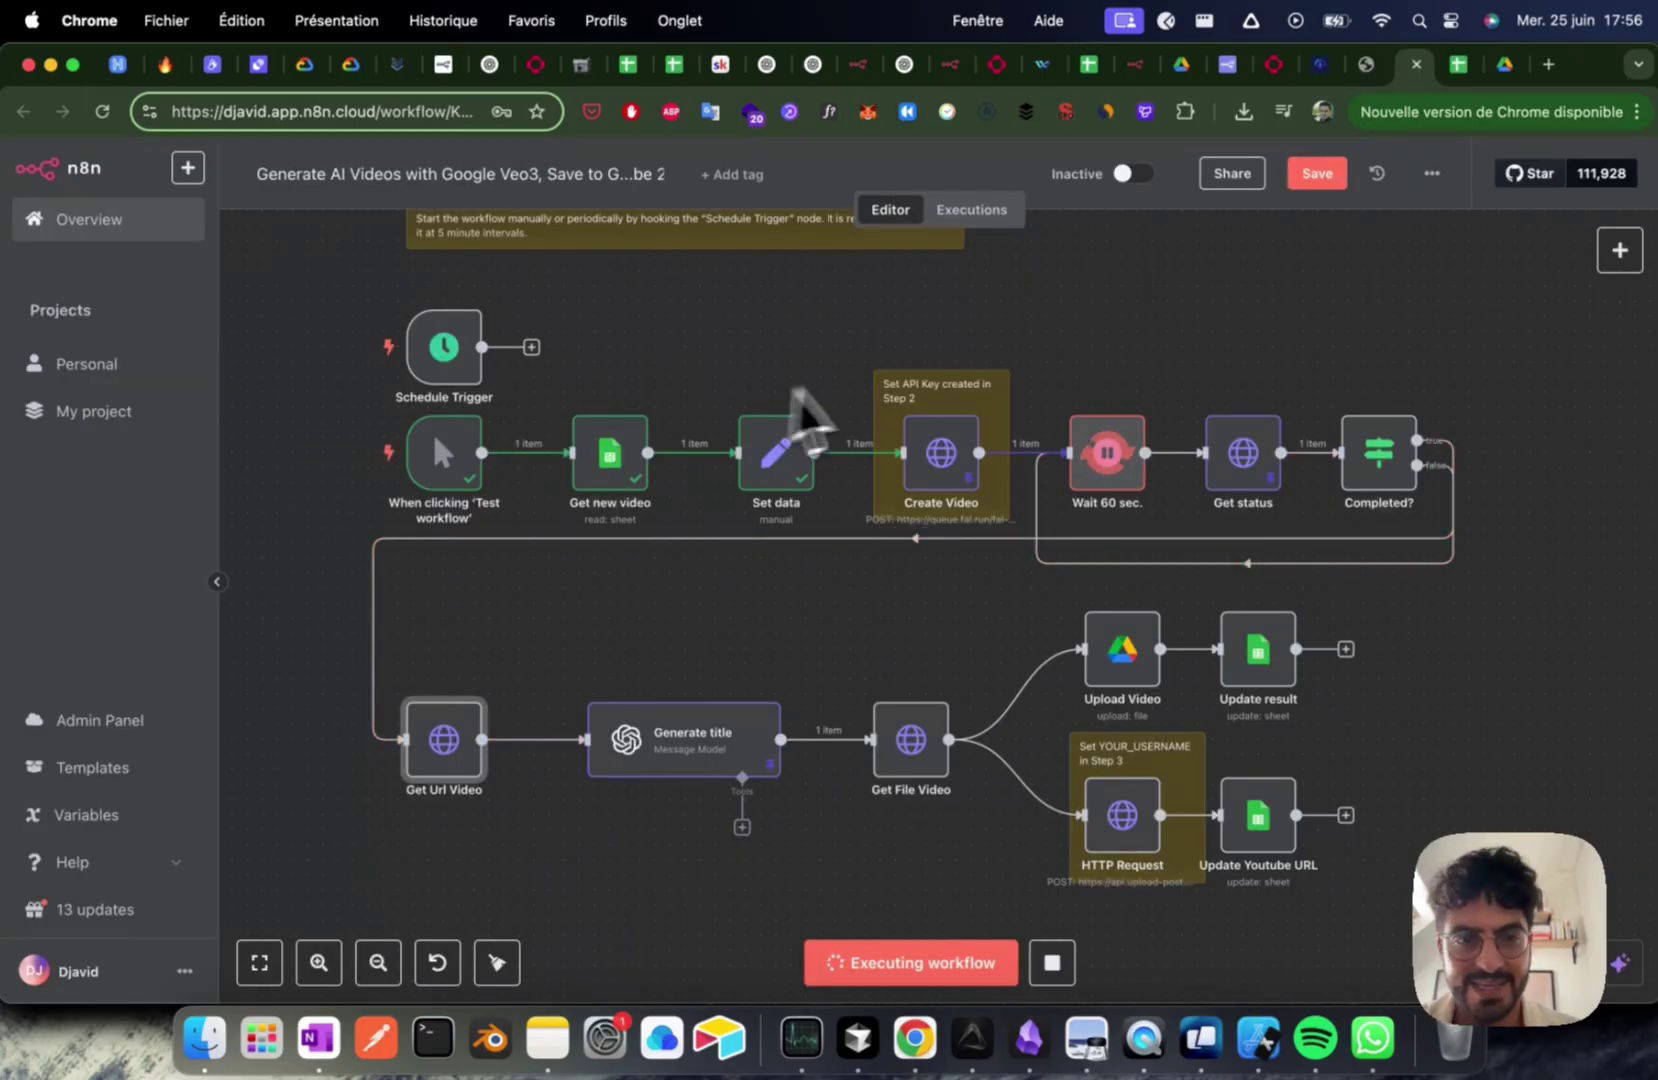
scroll(812, 325, "up", 3)
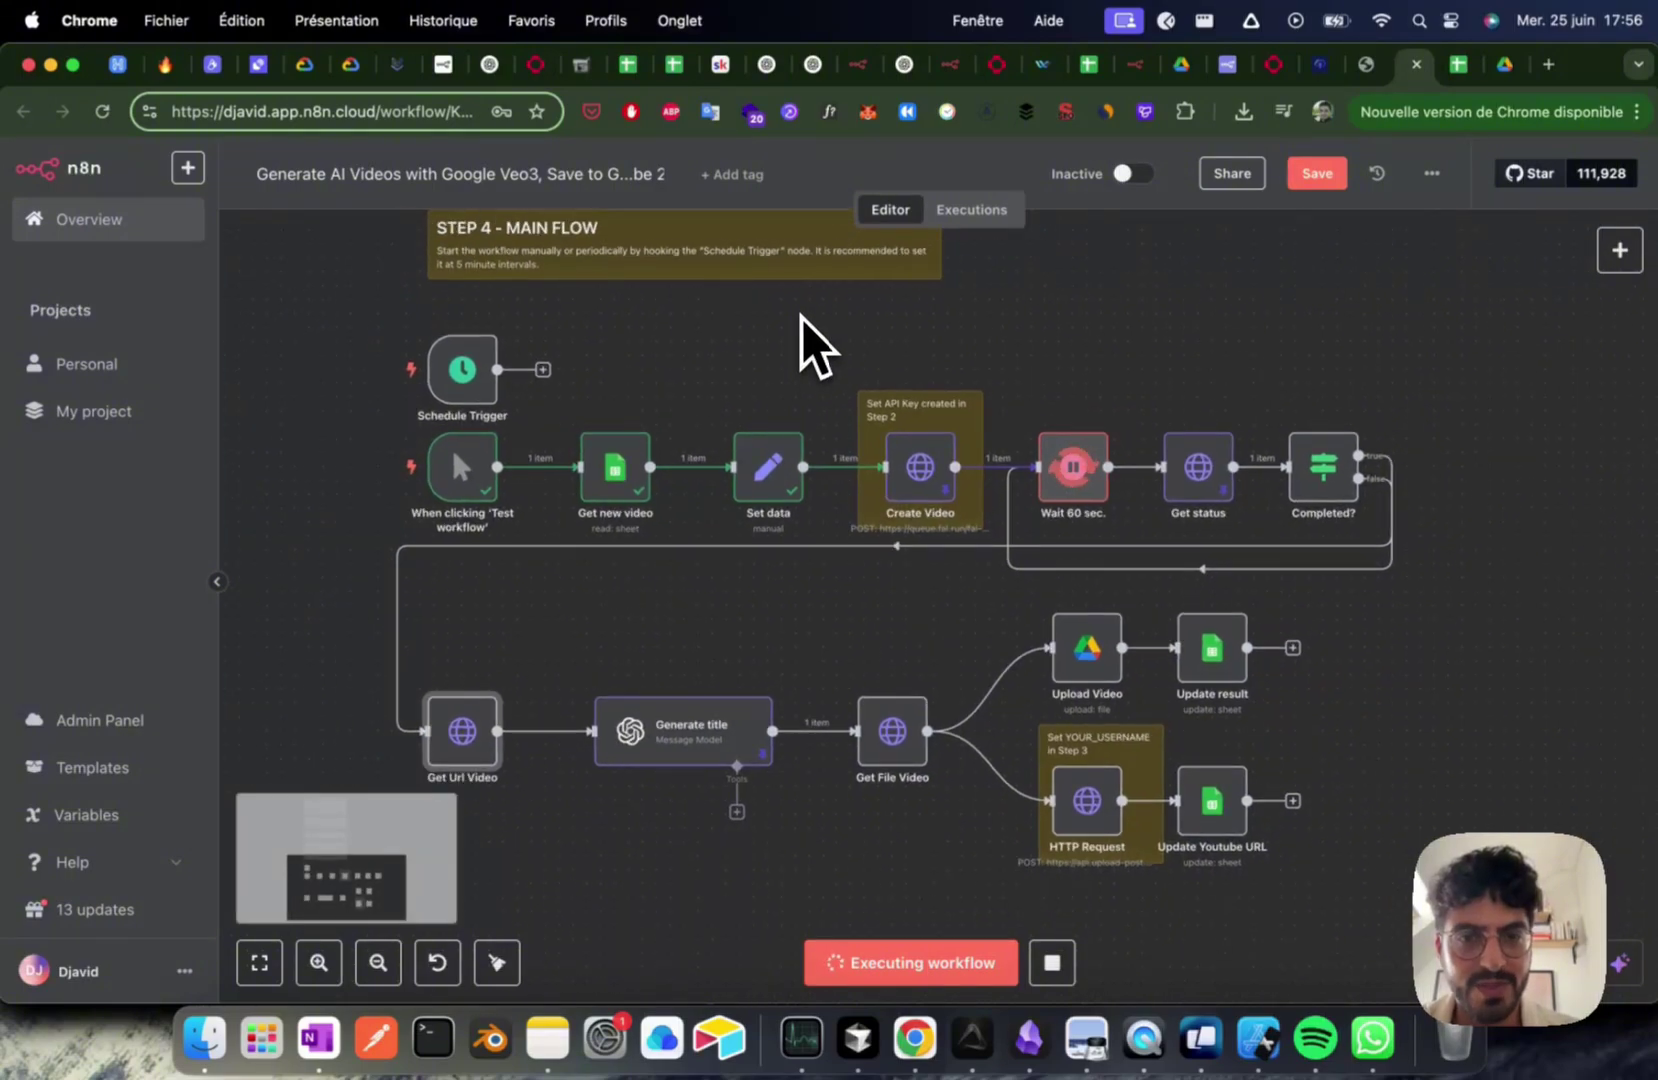
scroll(802, 318, "down", 2)
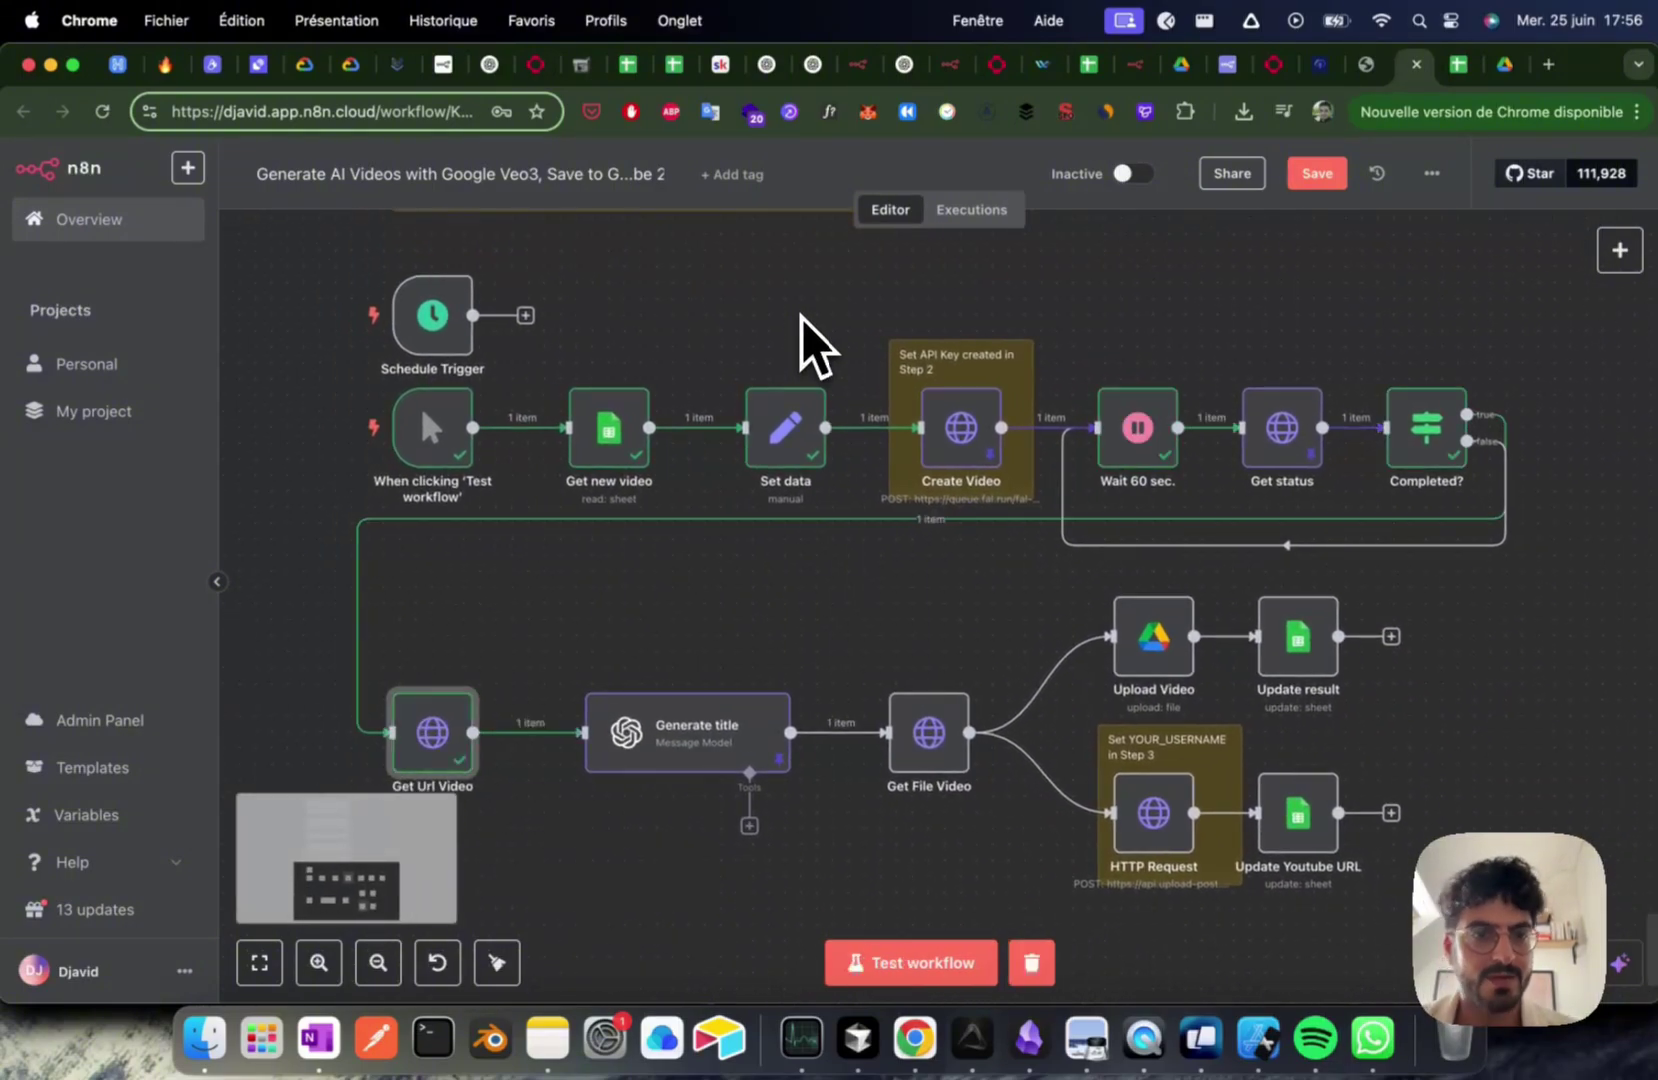
mouse_move(435, 450)
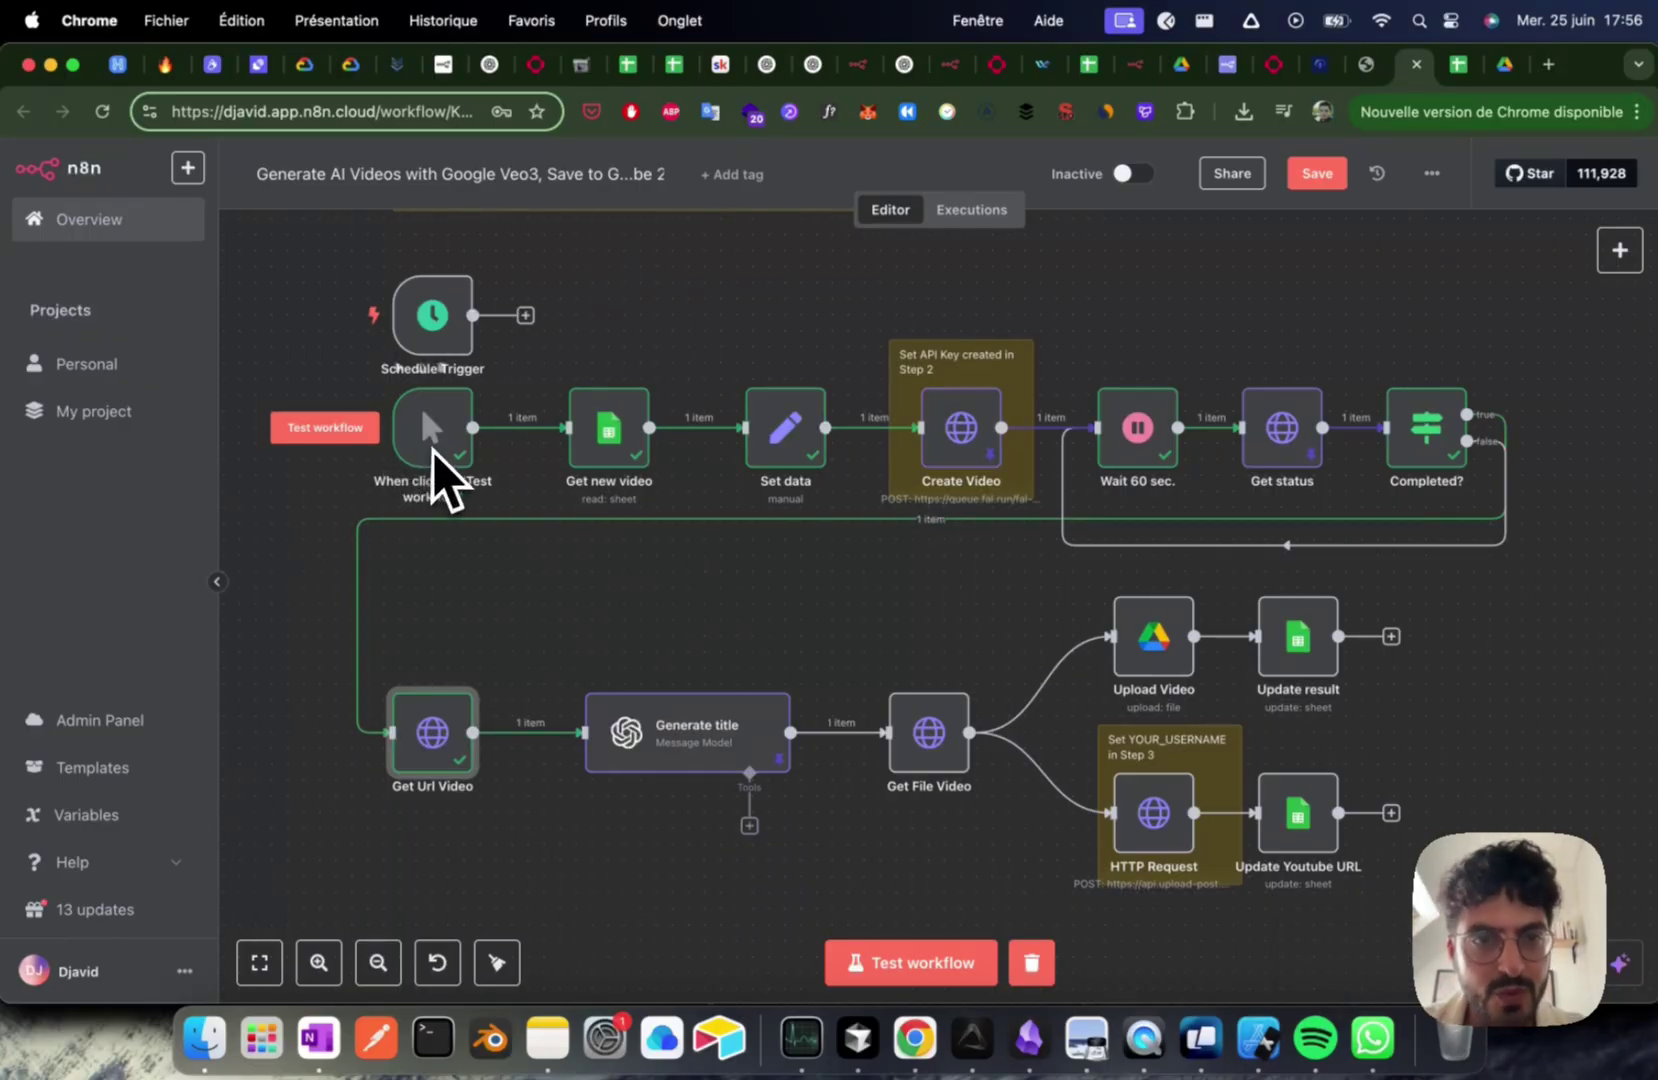
mouse_move(437, 316)
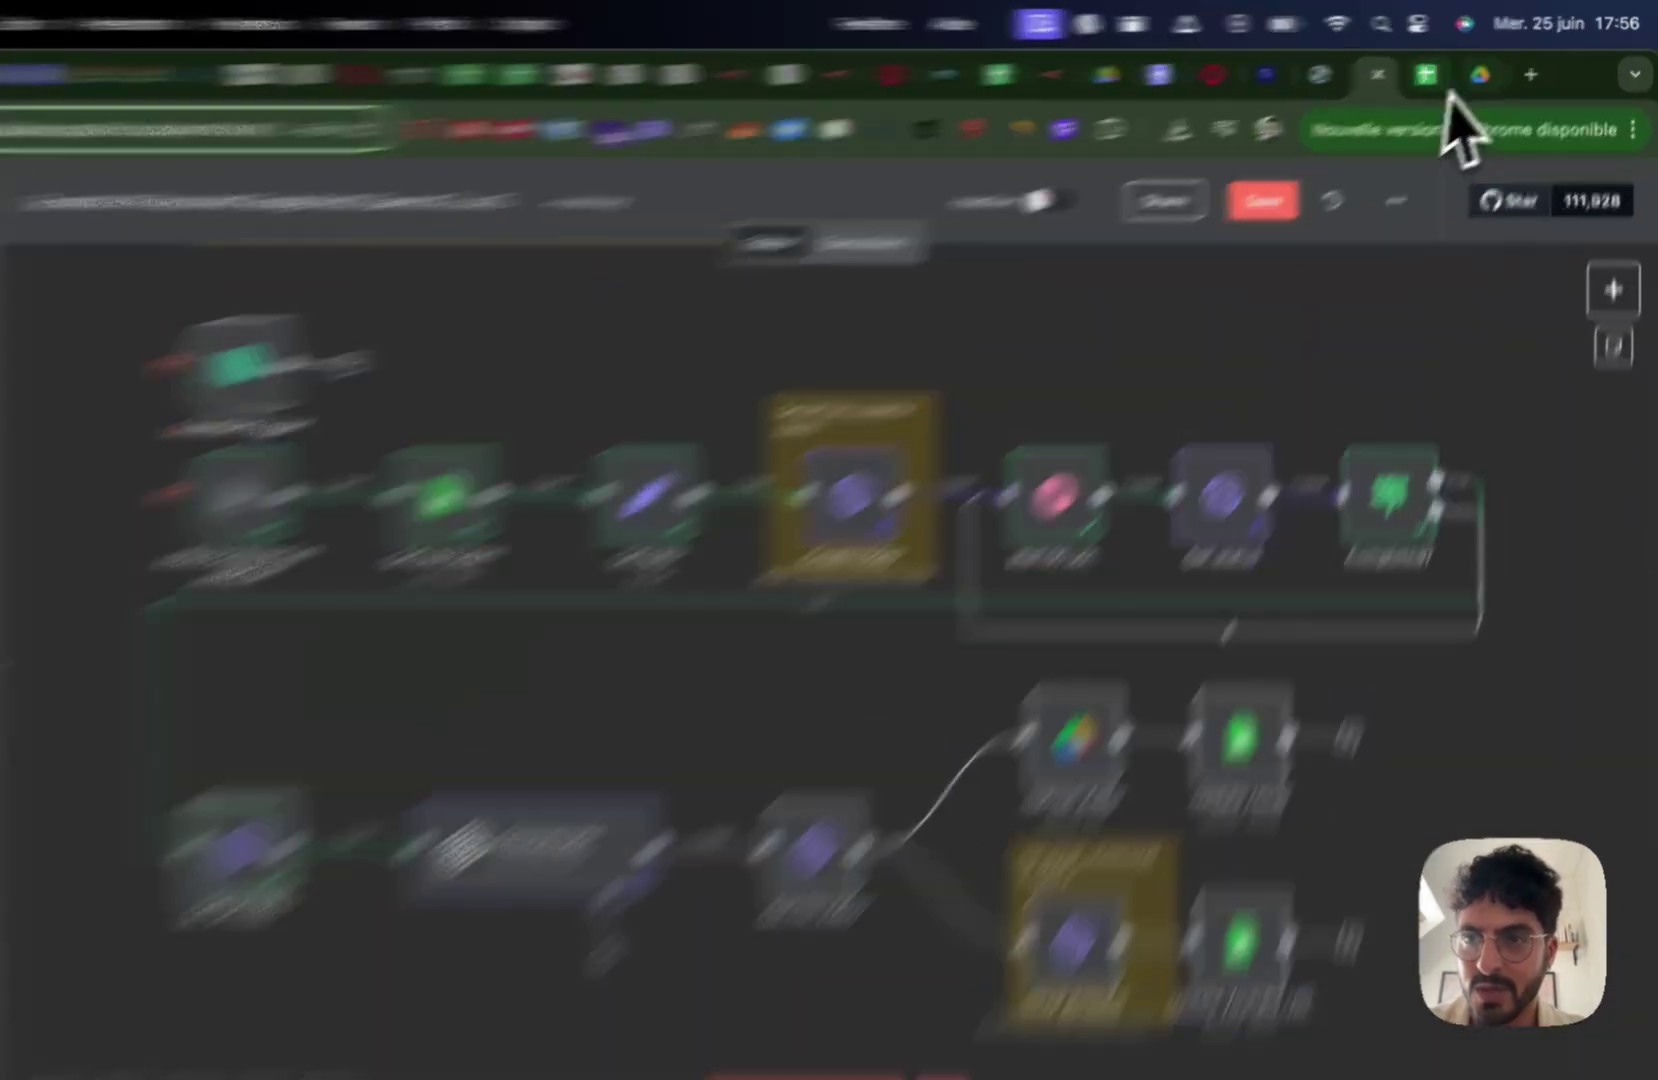
Step: Inspect the Set data node in the n8n workflow and return to the canvas
left_click(1460, 65)
left_click(1169, 127)
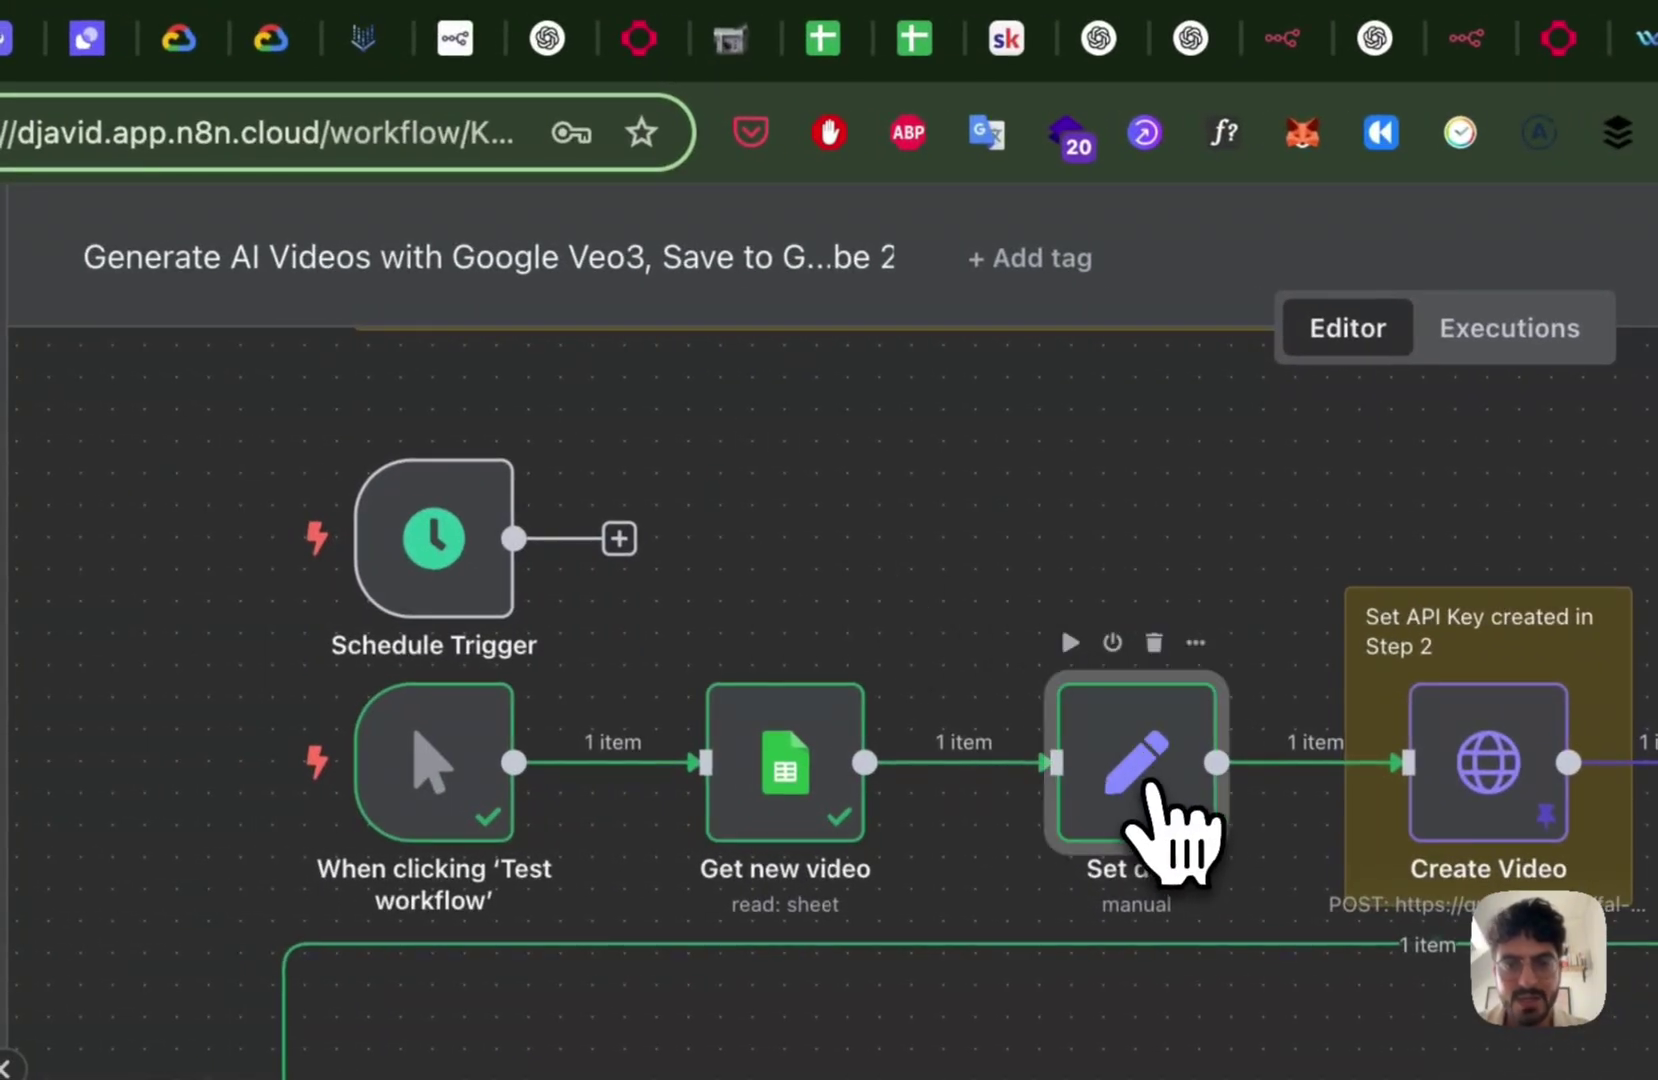
double_click(1035, 772)
left_click(768, 289)
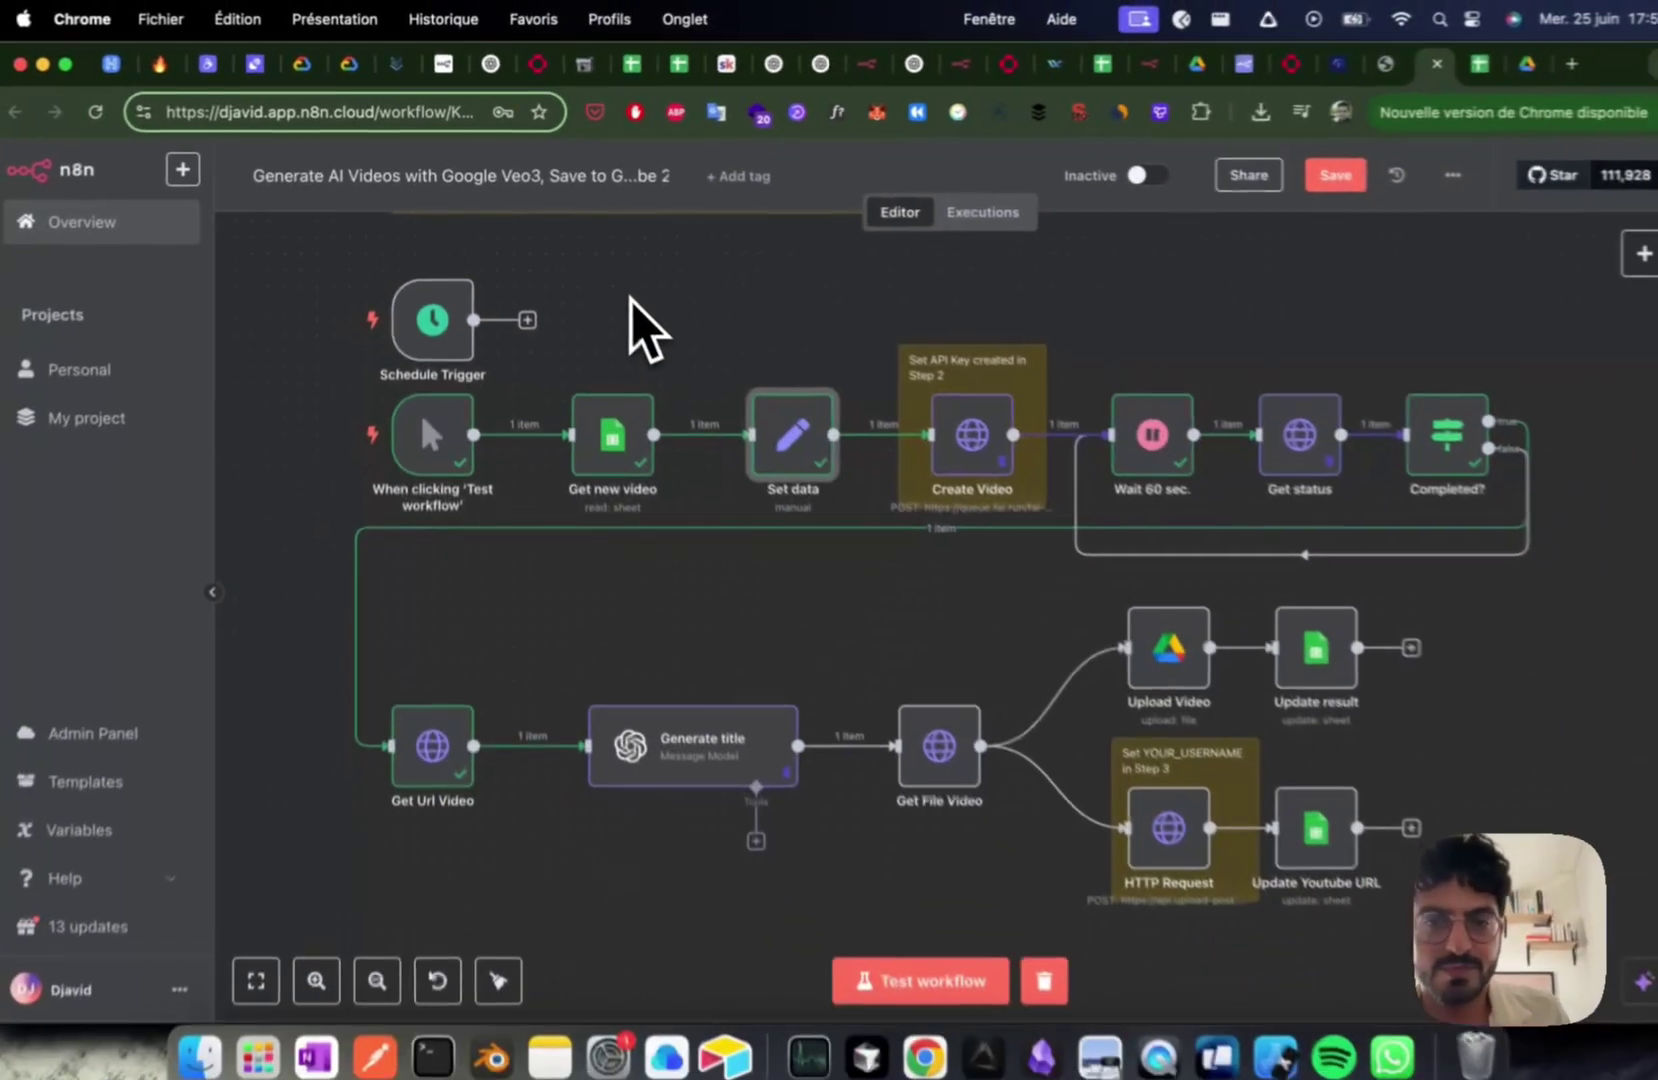
left_click(950, 545)
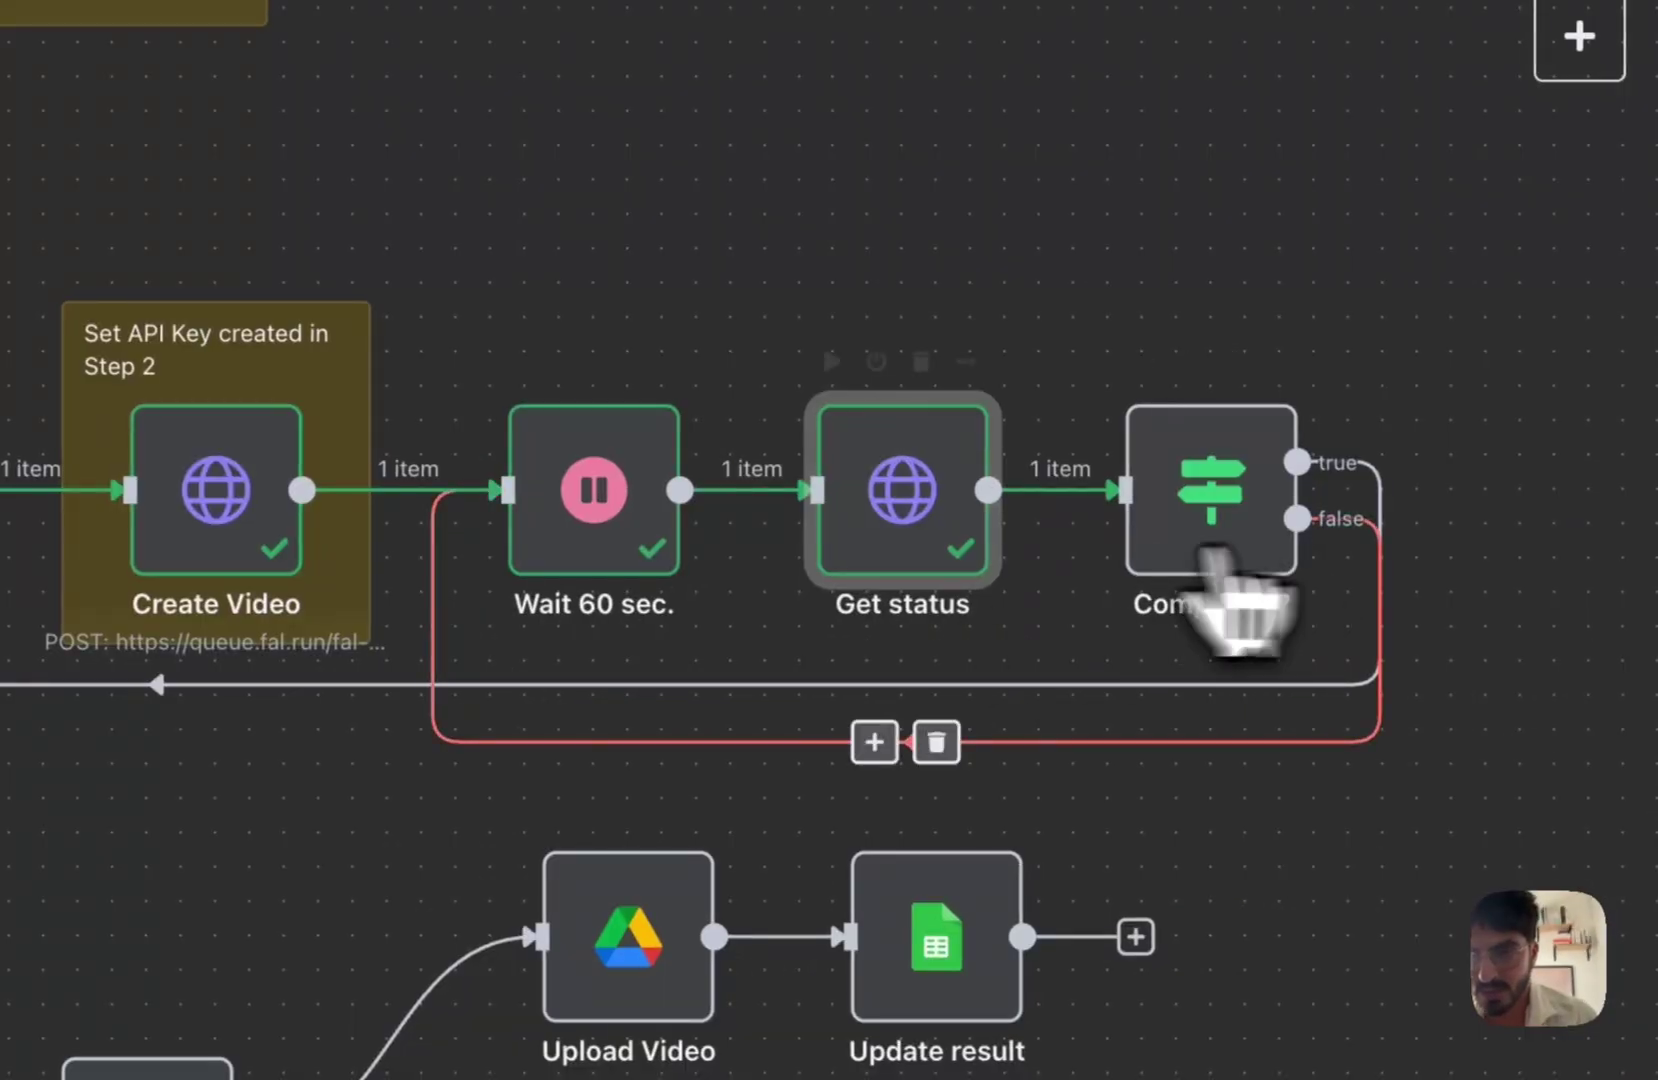
Step: Examine the status and response_url fields in the Get status node's JSON output
double_click(903, 575)
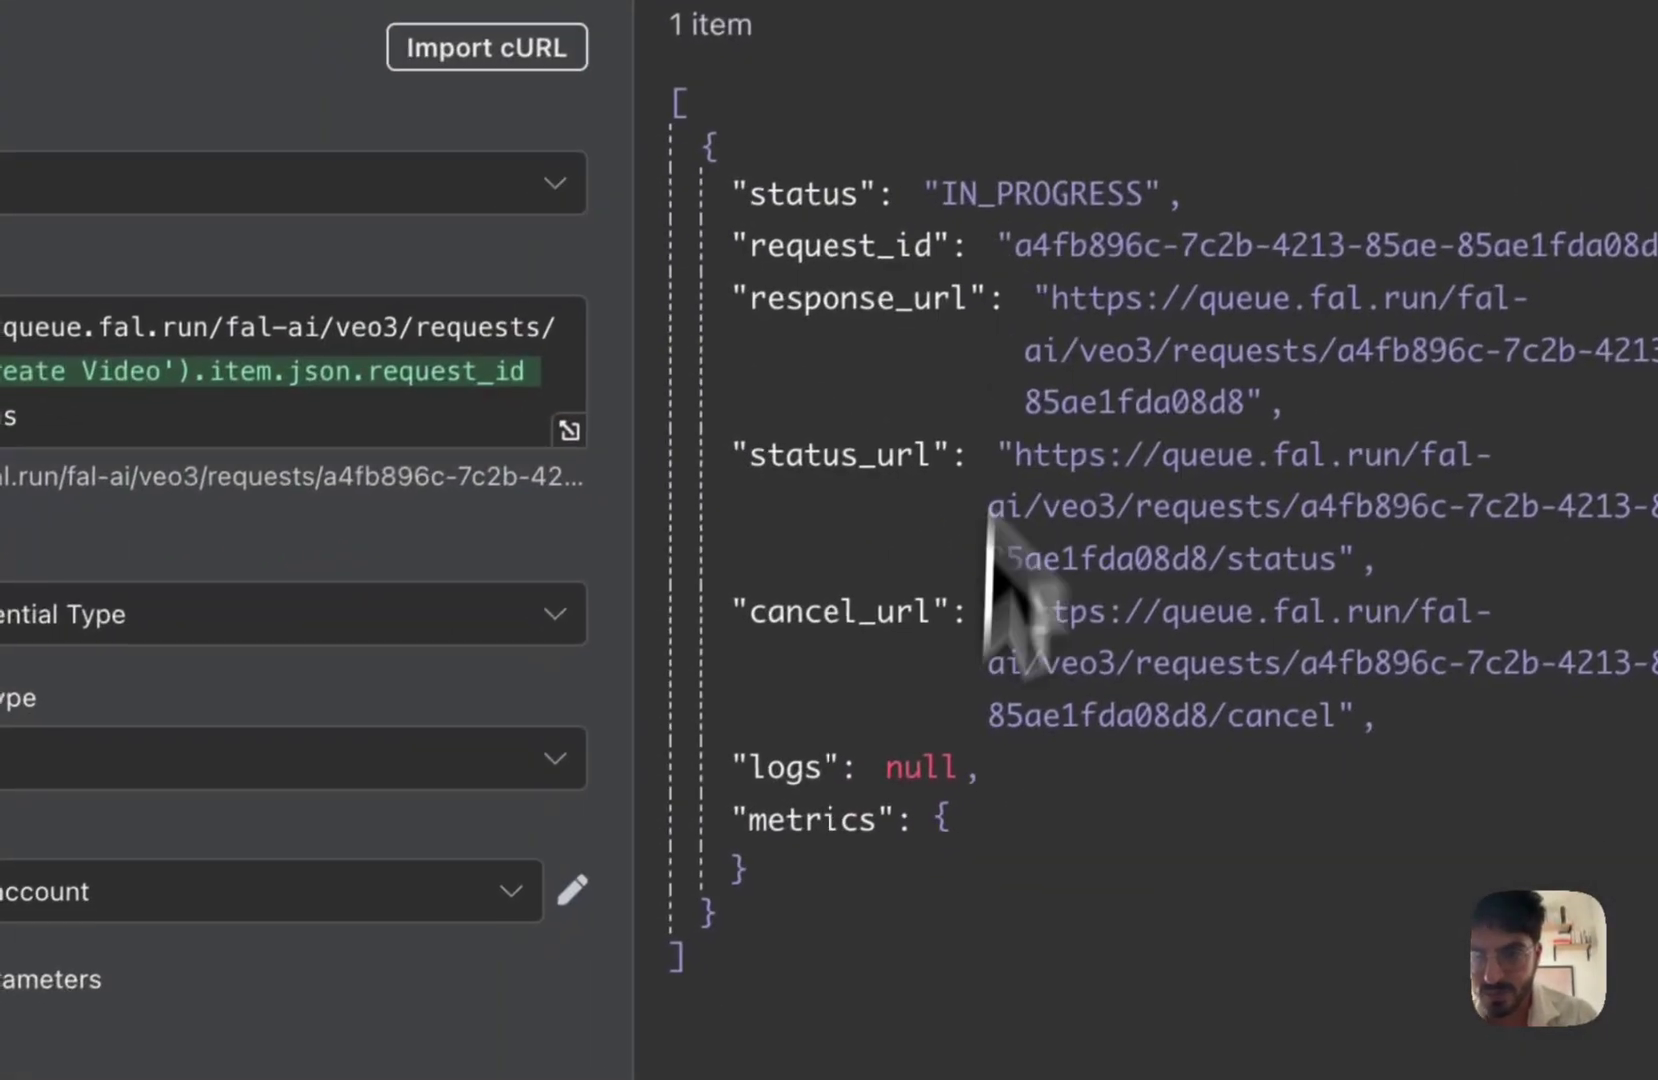
left_click_drag(760, 168, 907, 688)
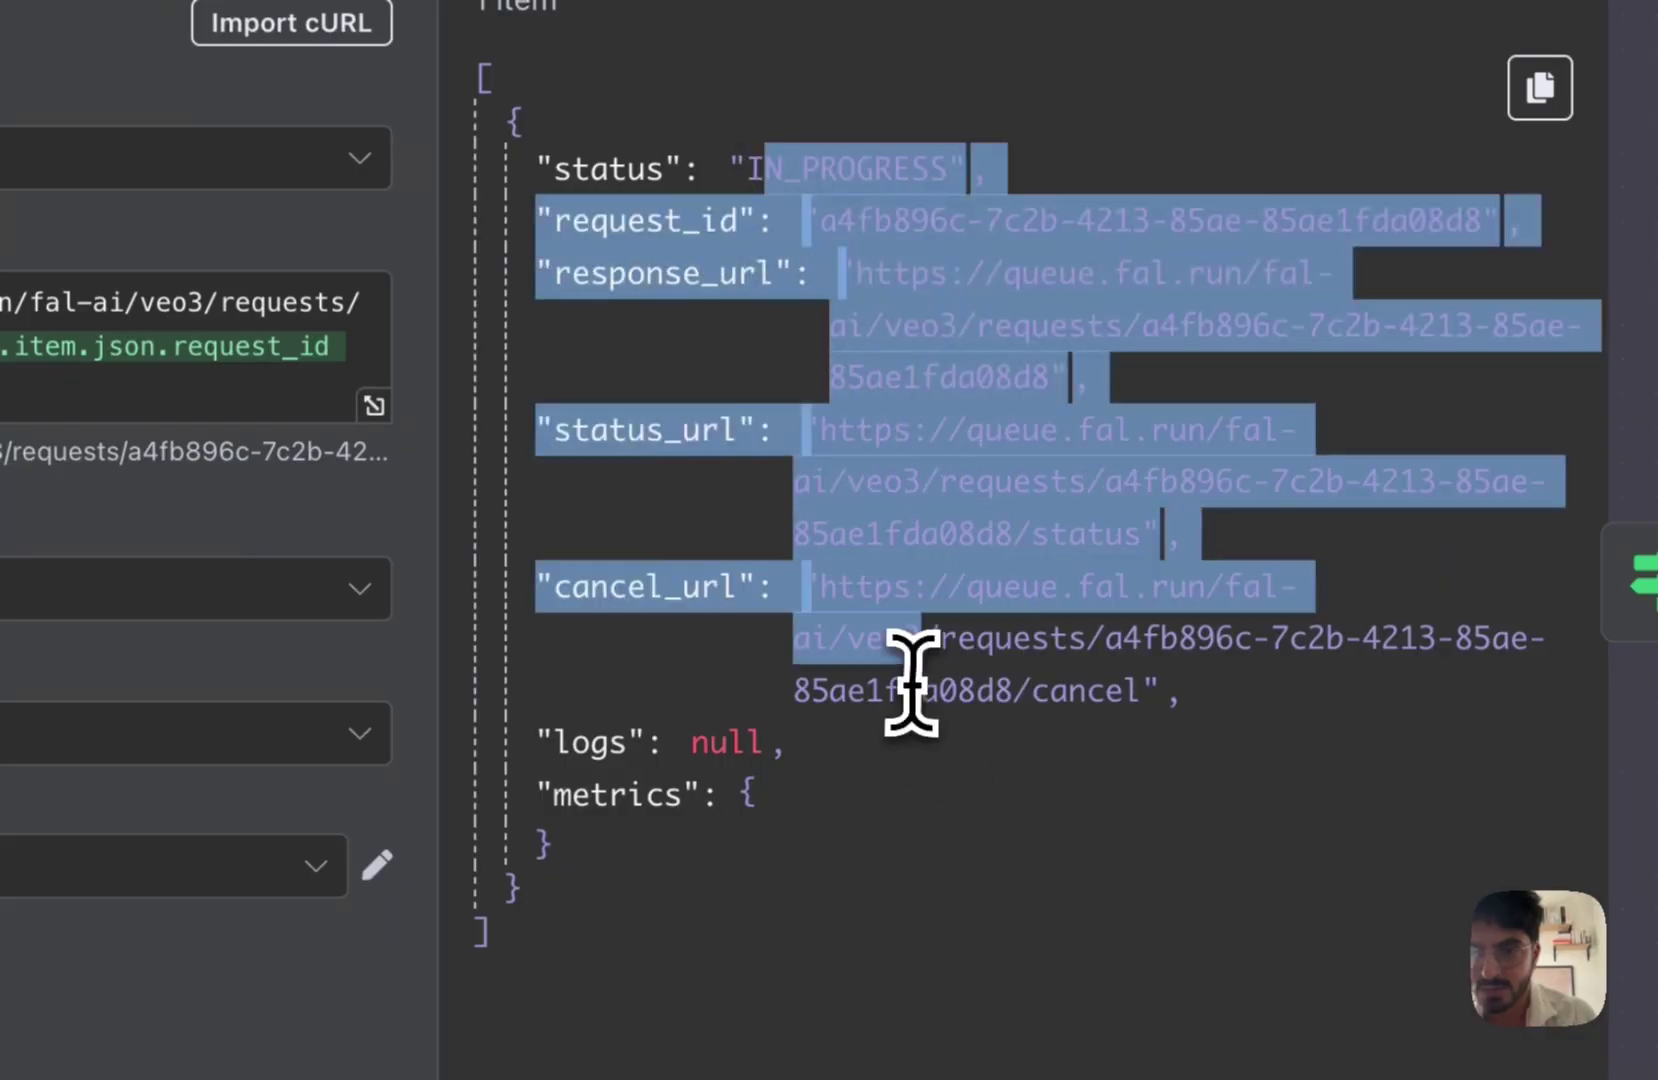
left_click(835, 858)
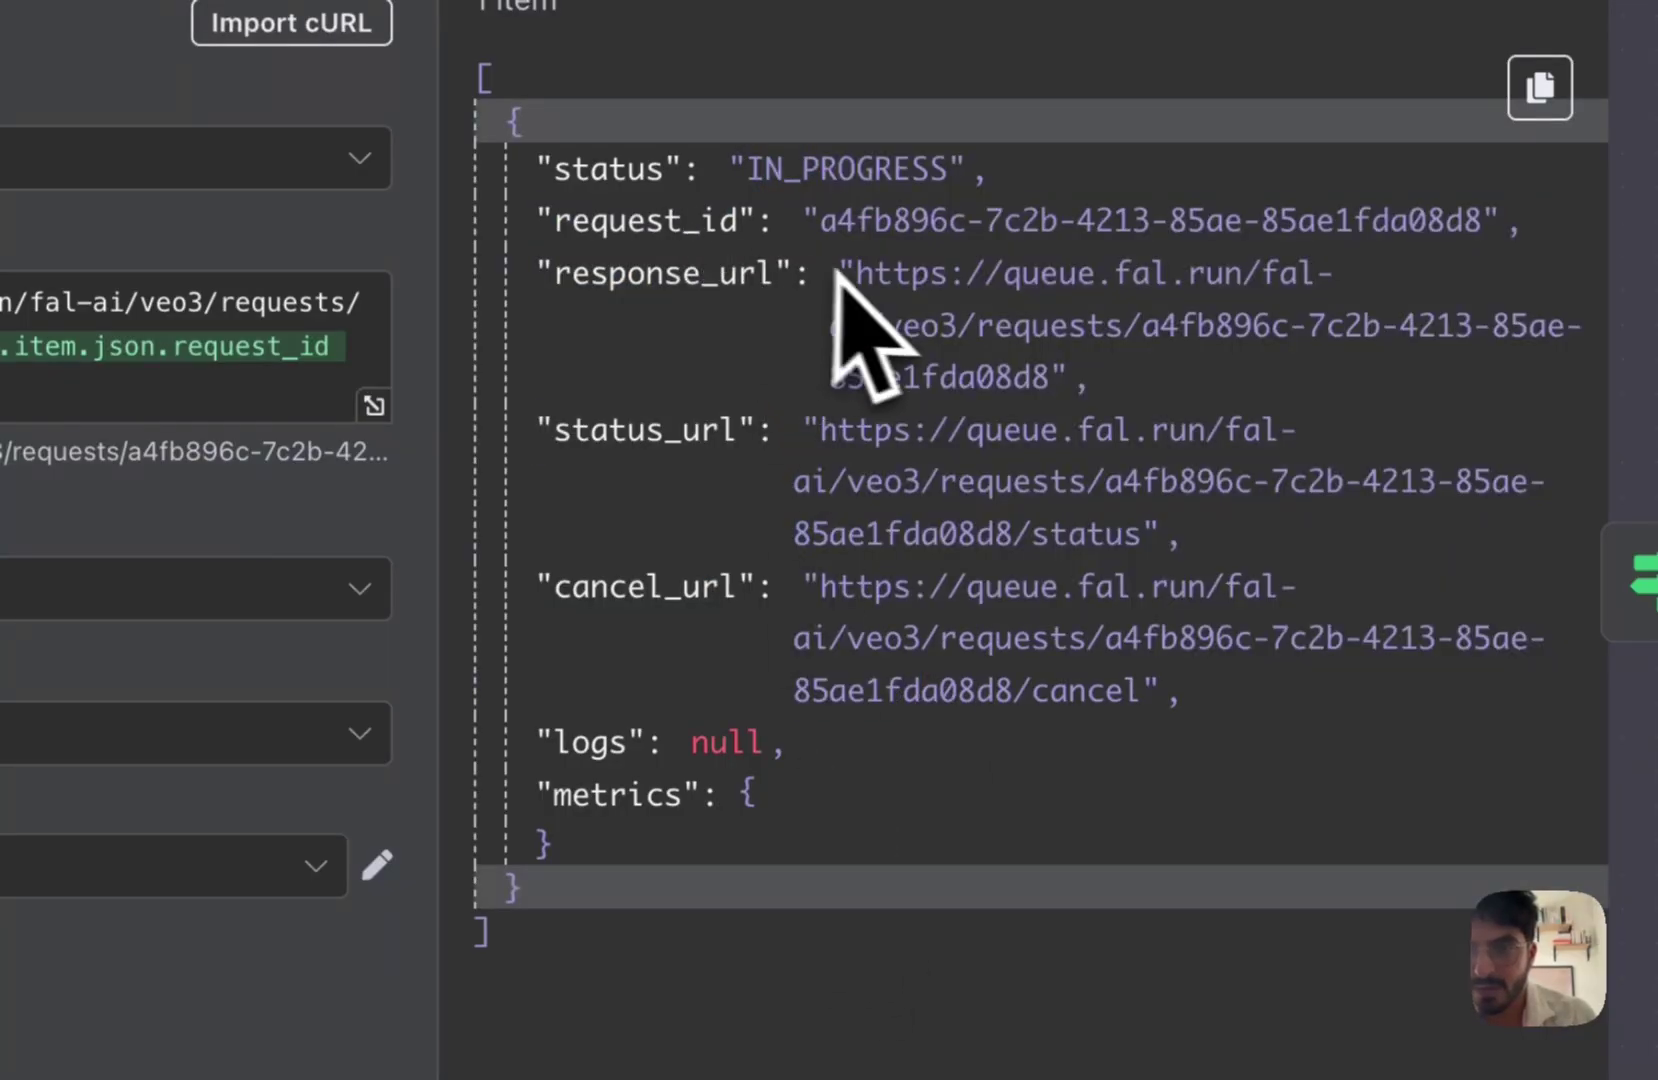
left_click_drag(857, 272, 1045, 380)
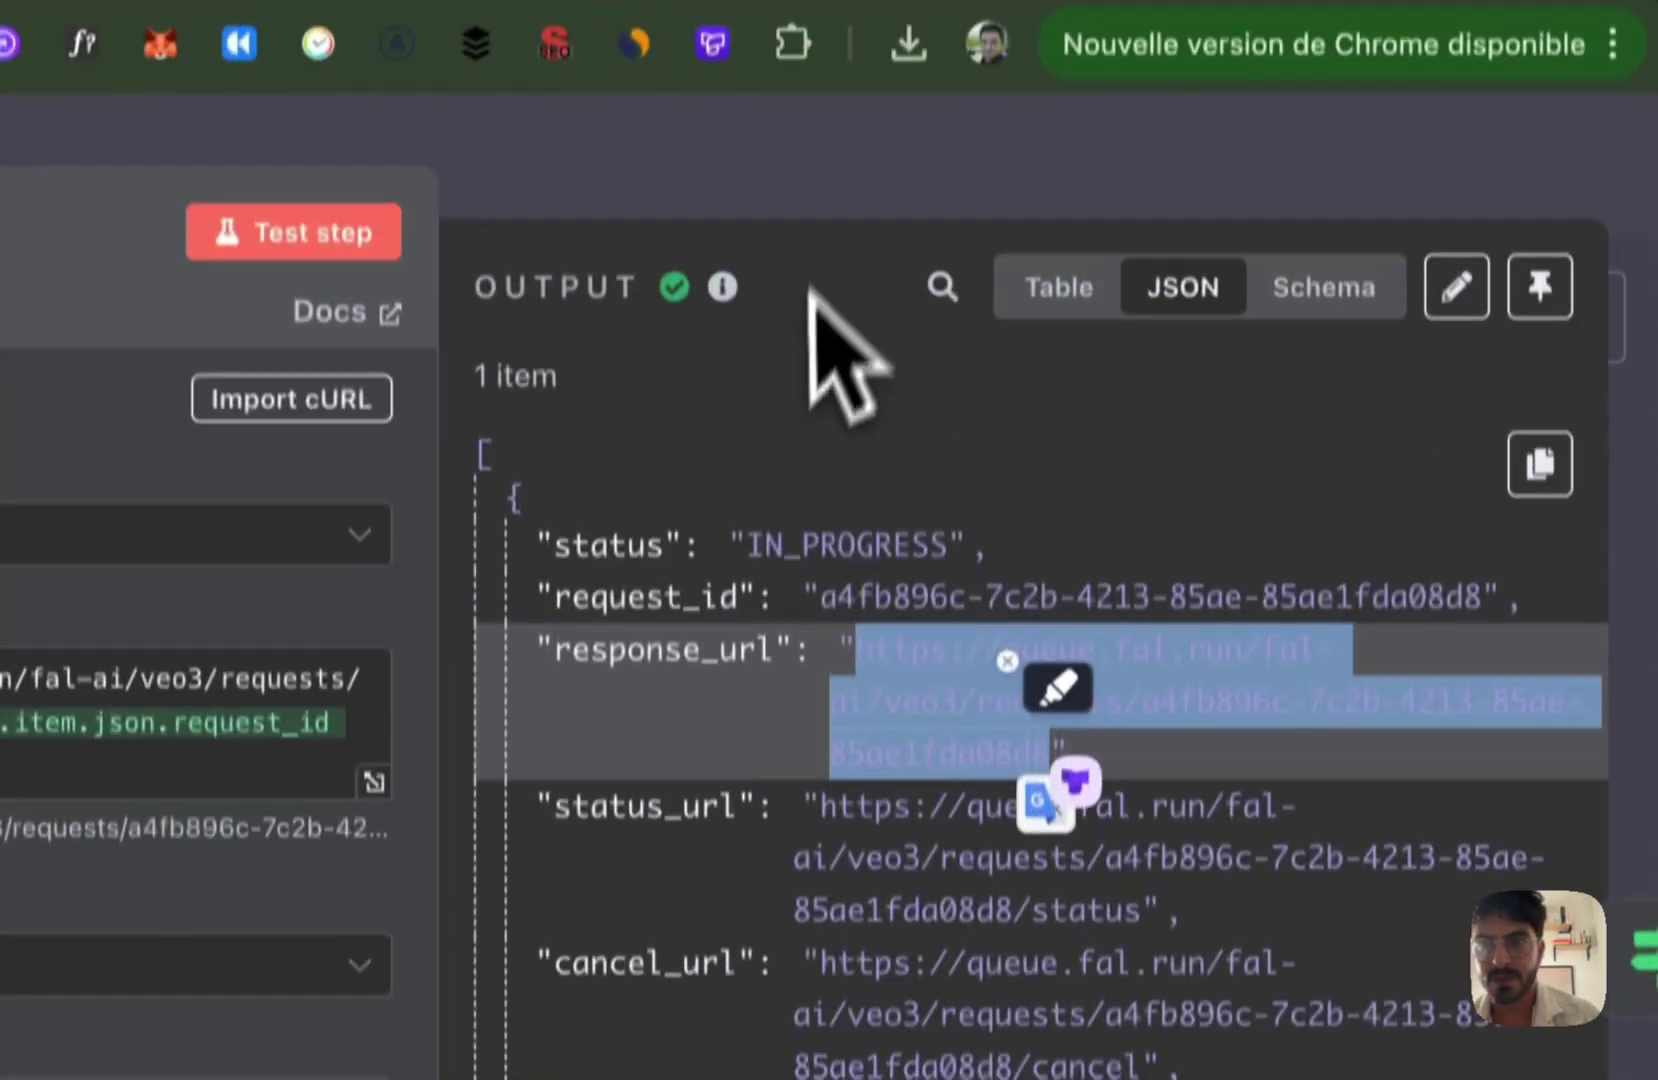
left_click(829, 228)
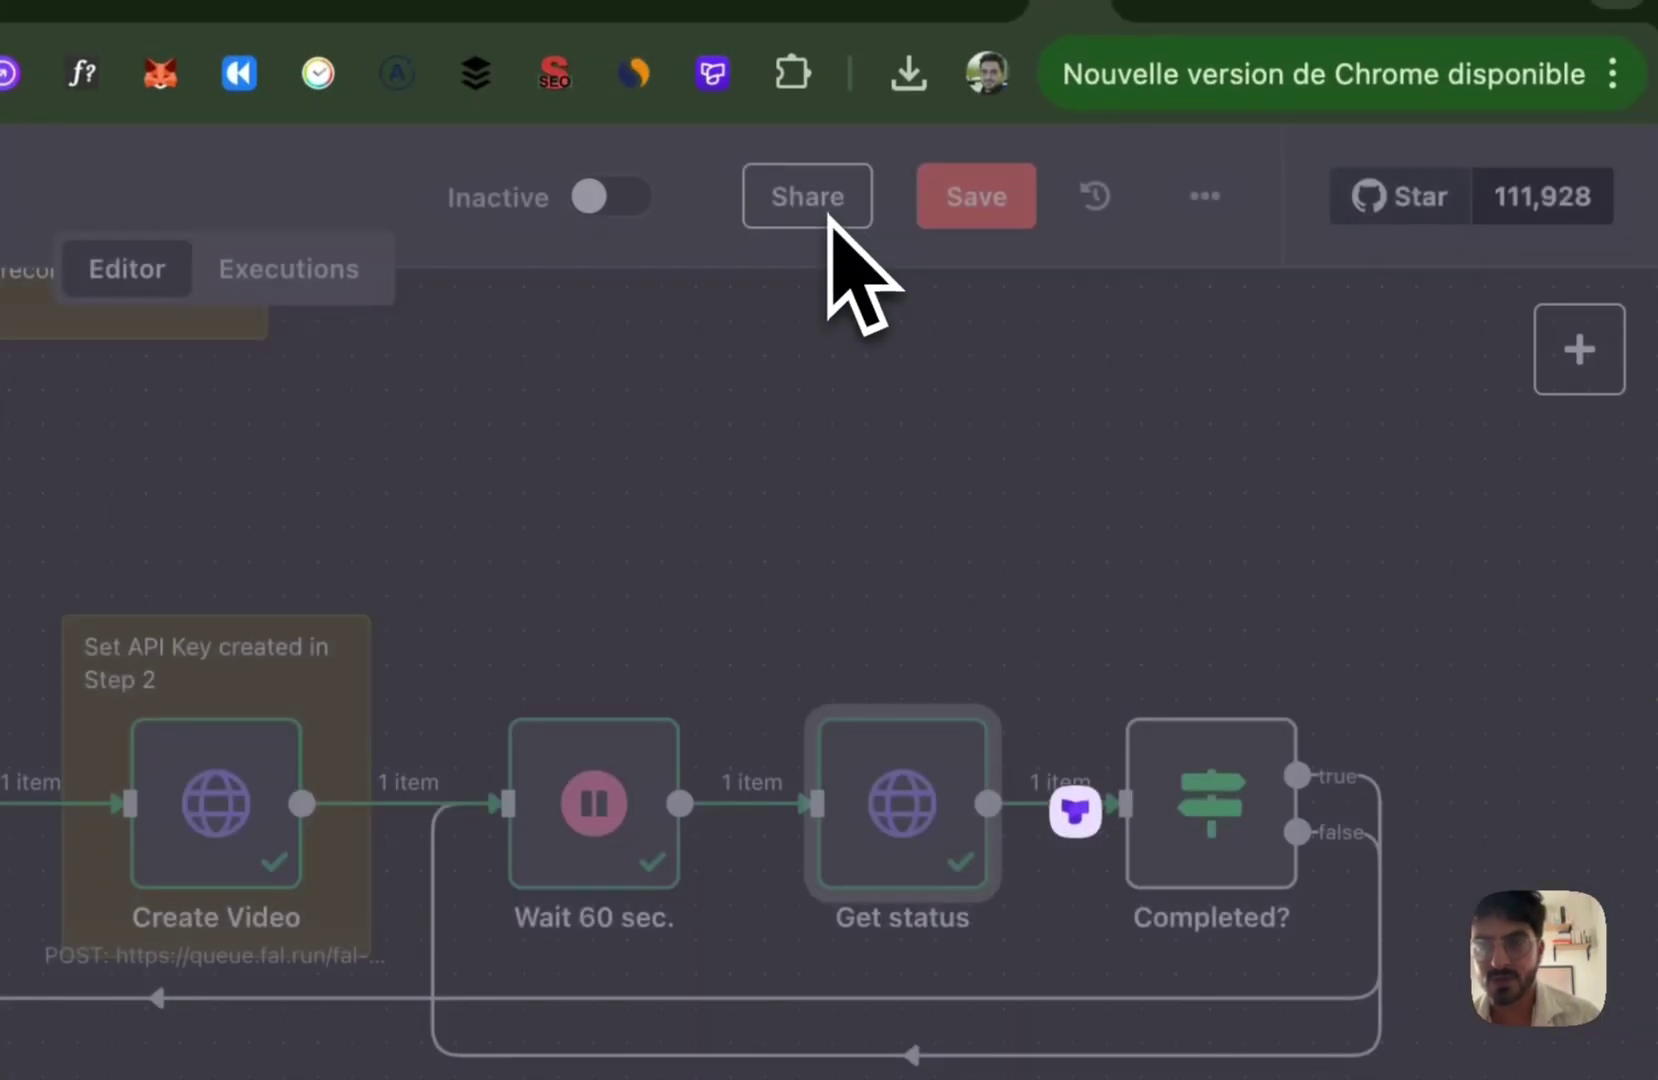
Step: Test the Completed? condition node on its own and return to the canvas
scroll(1190, 825, "down", 1)
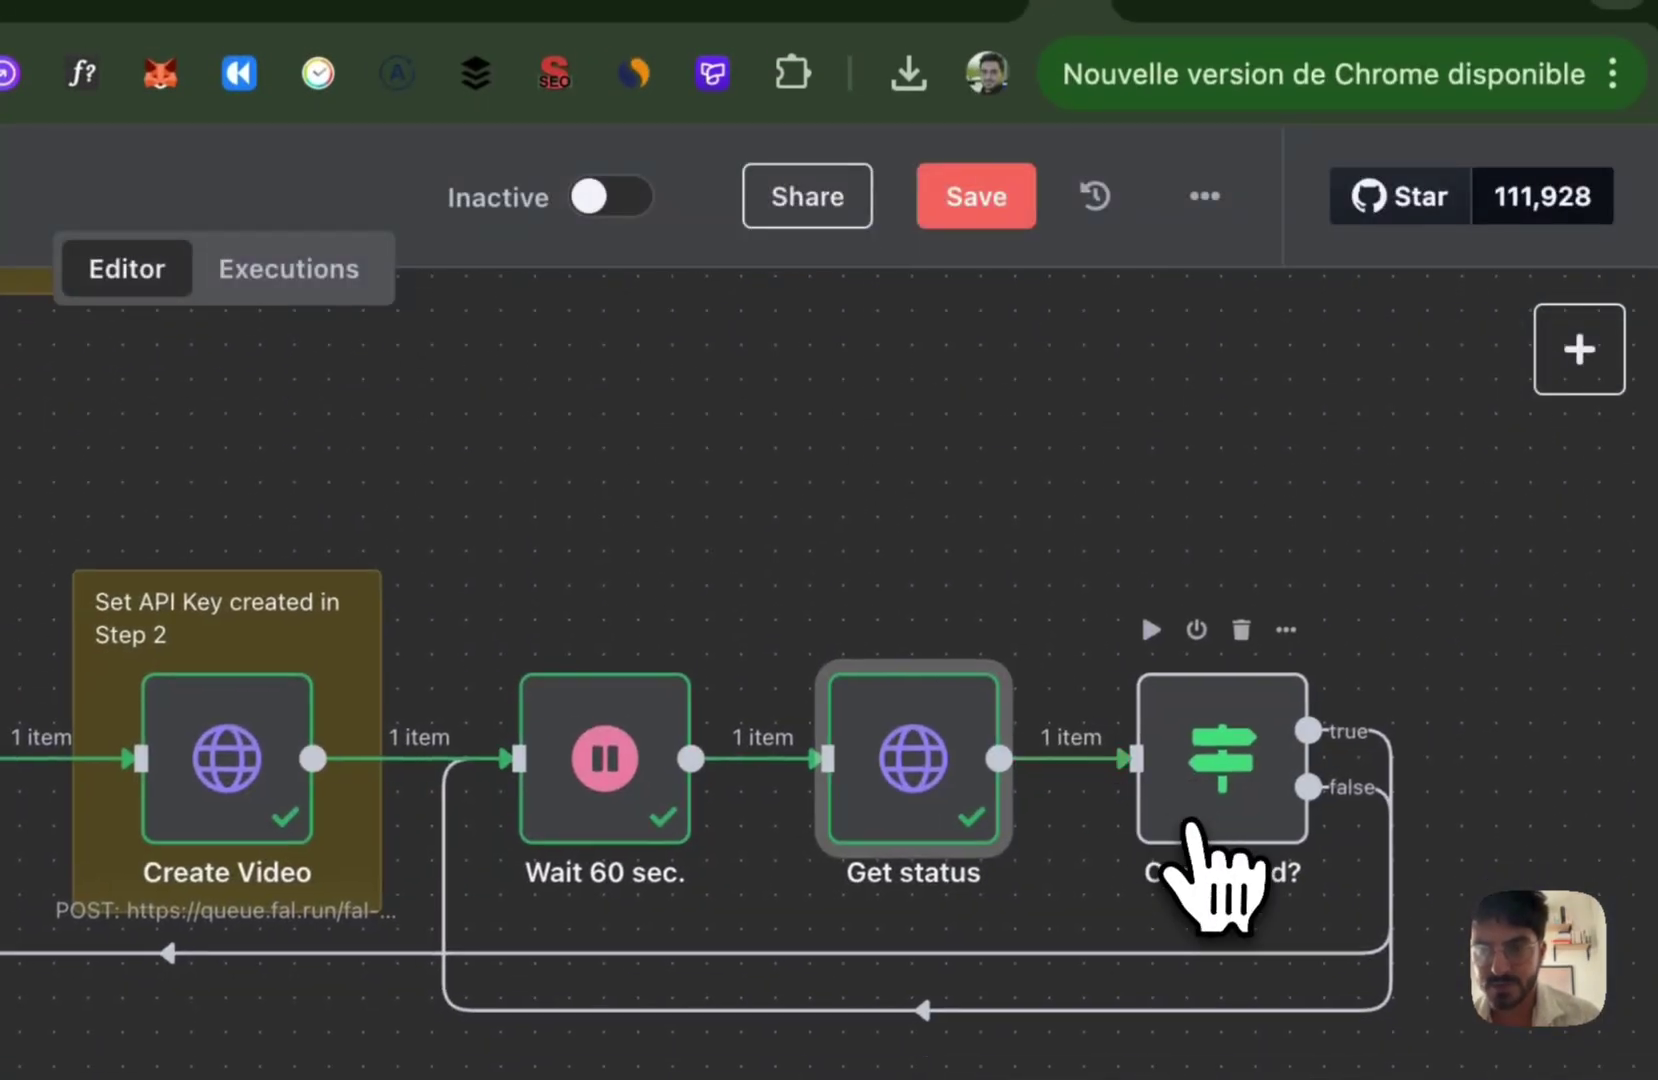
double_click(1245, 720)
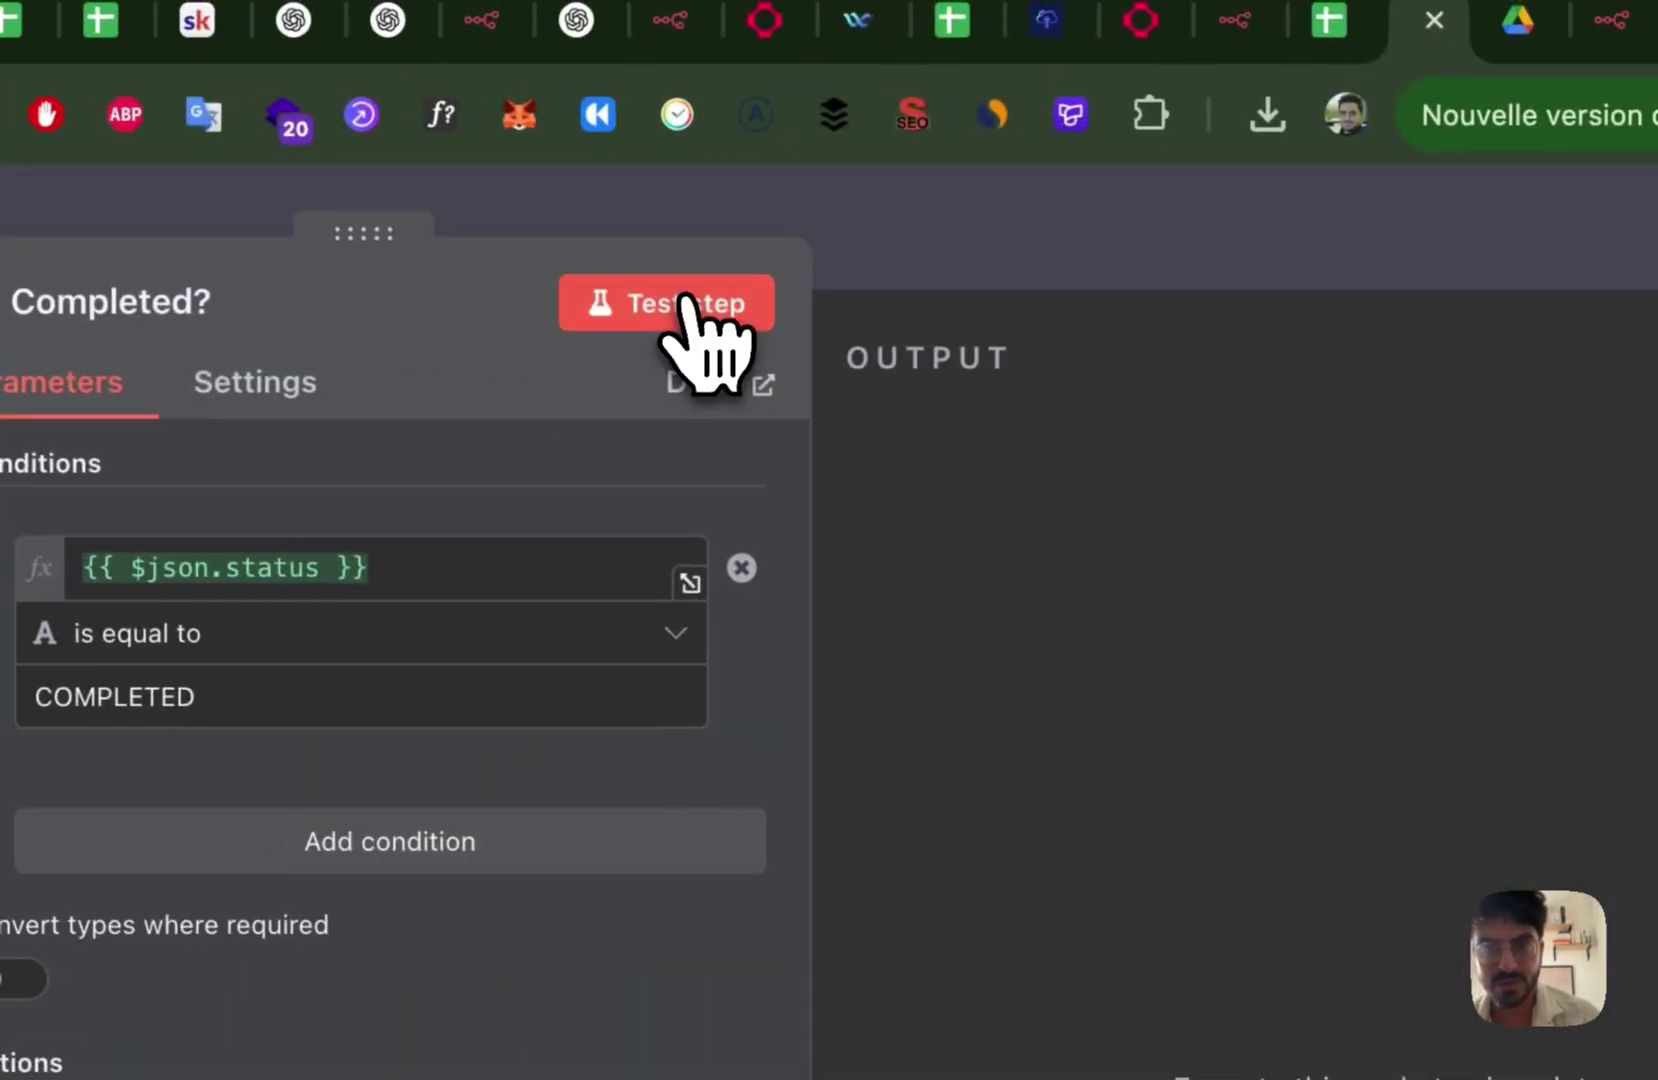
left_click(685, 303)
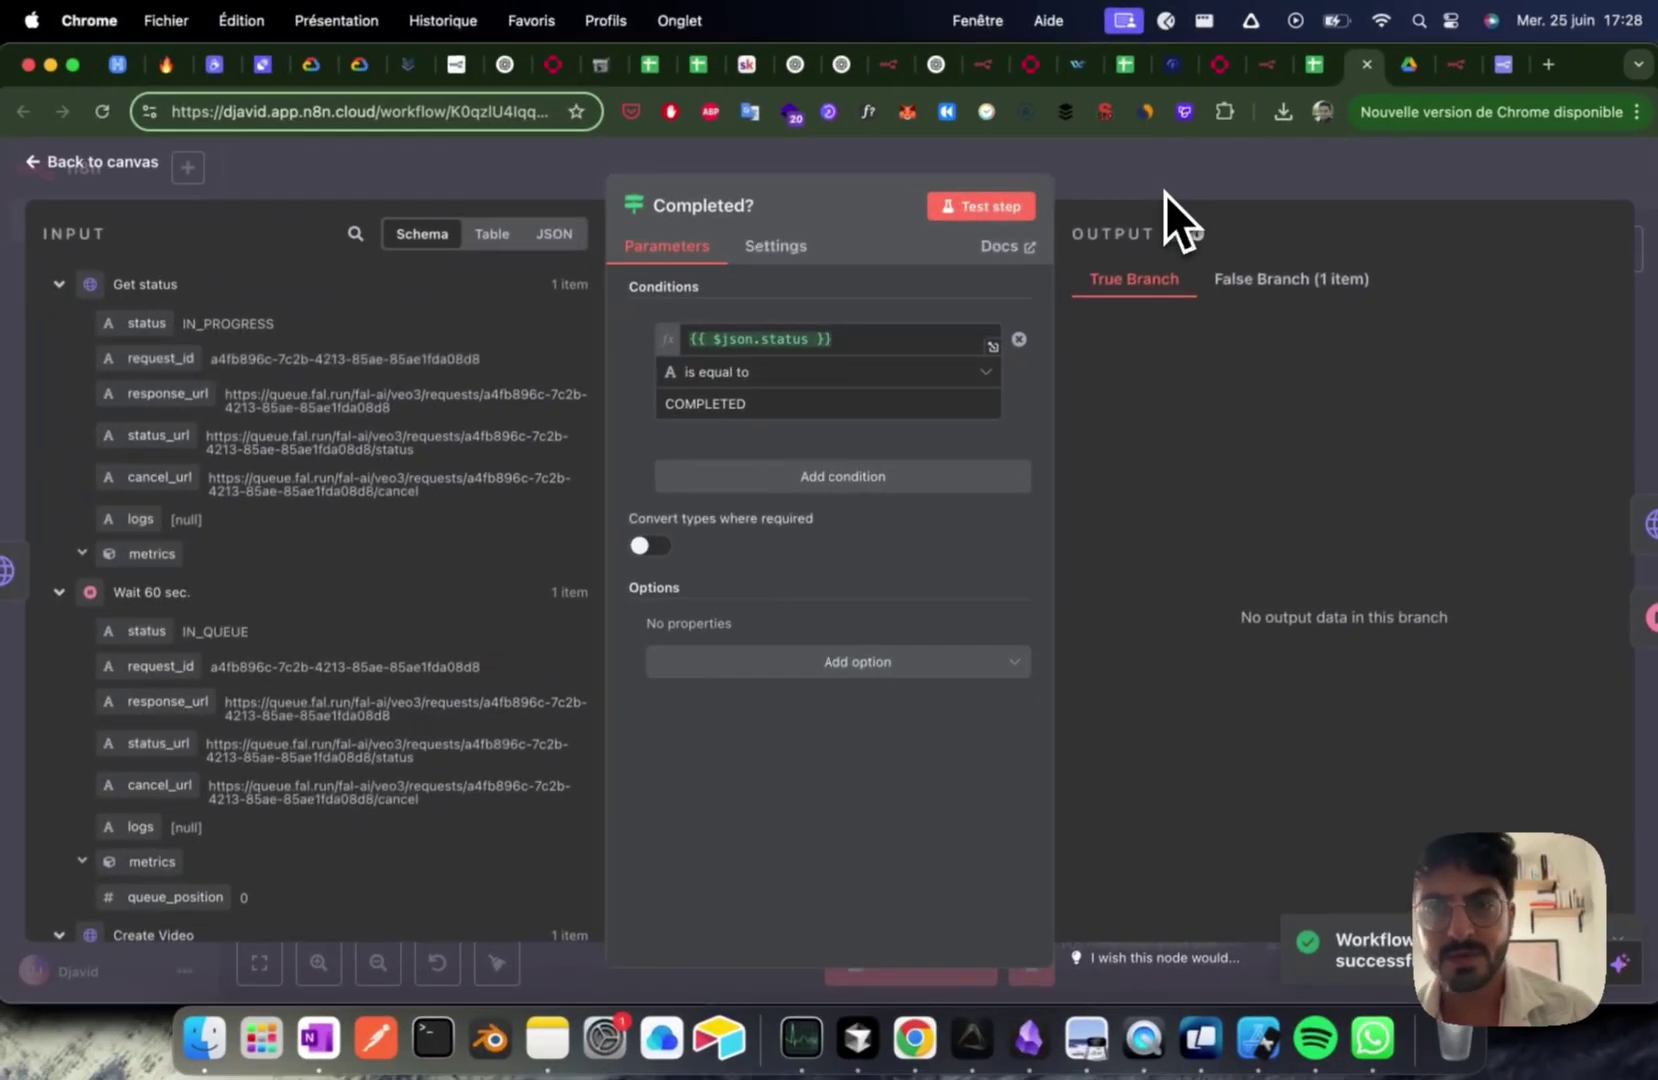
key("Escape")
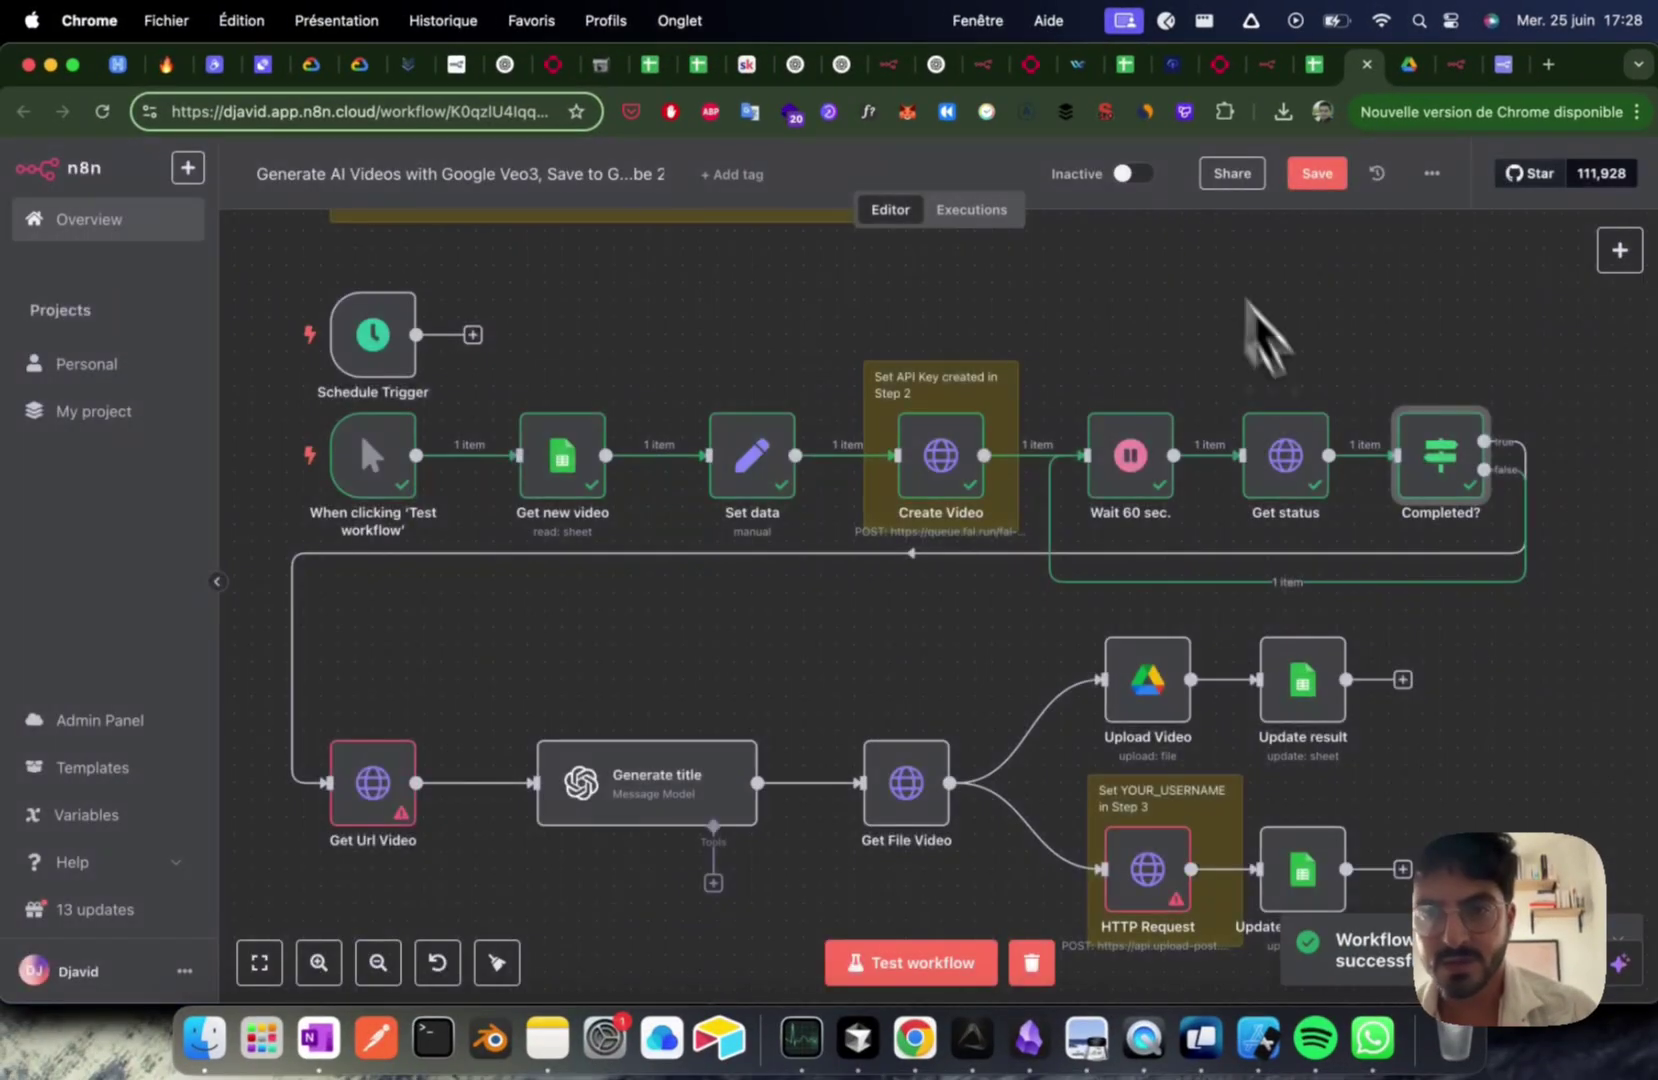
Step: Test the Get Url Video node, run the same test a second time, and return to the canvas
scroll(1285, 552, "left", 2)
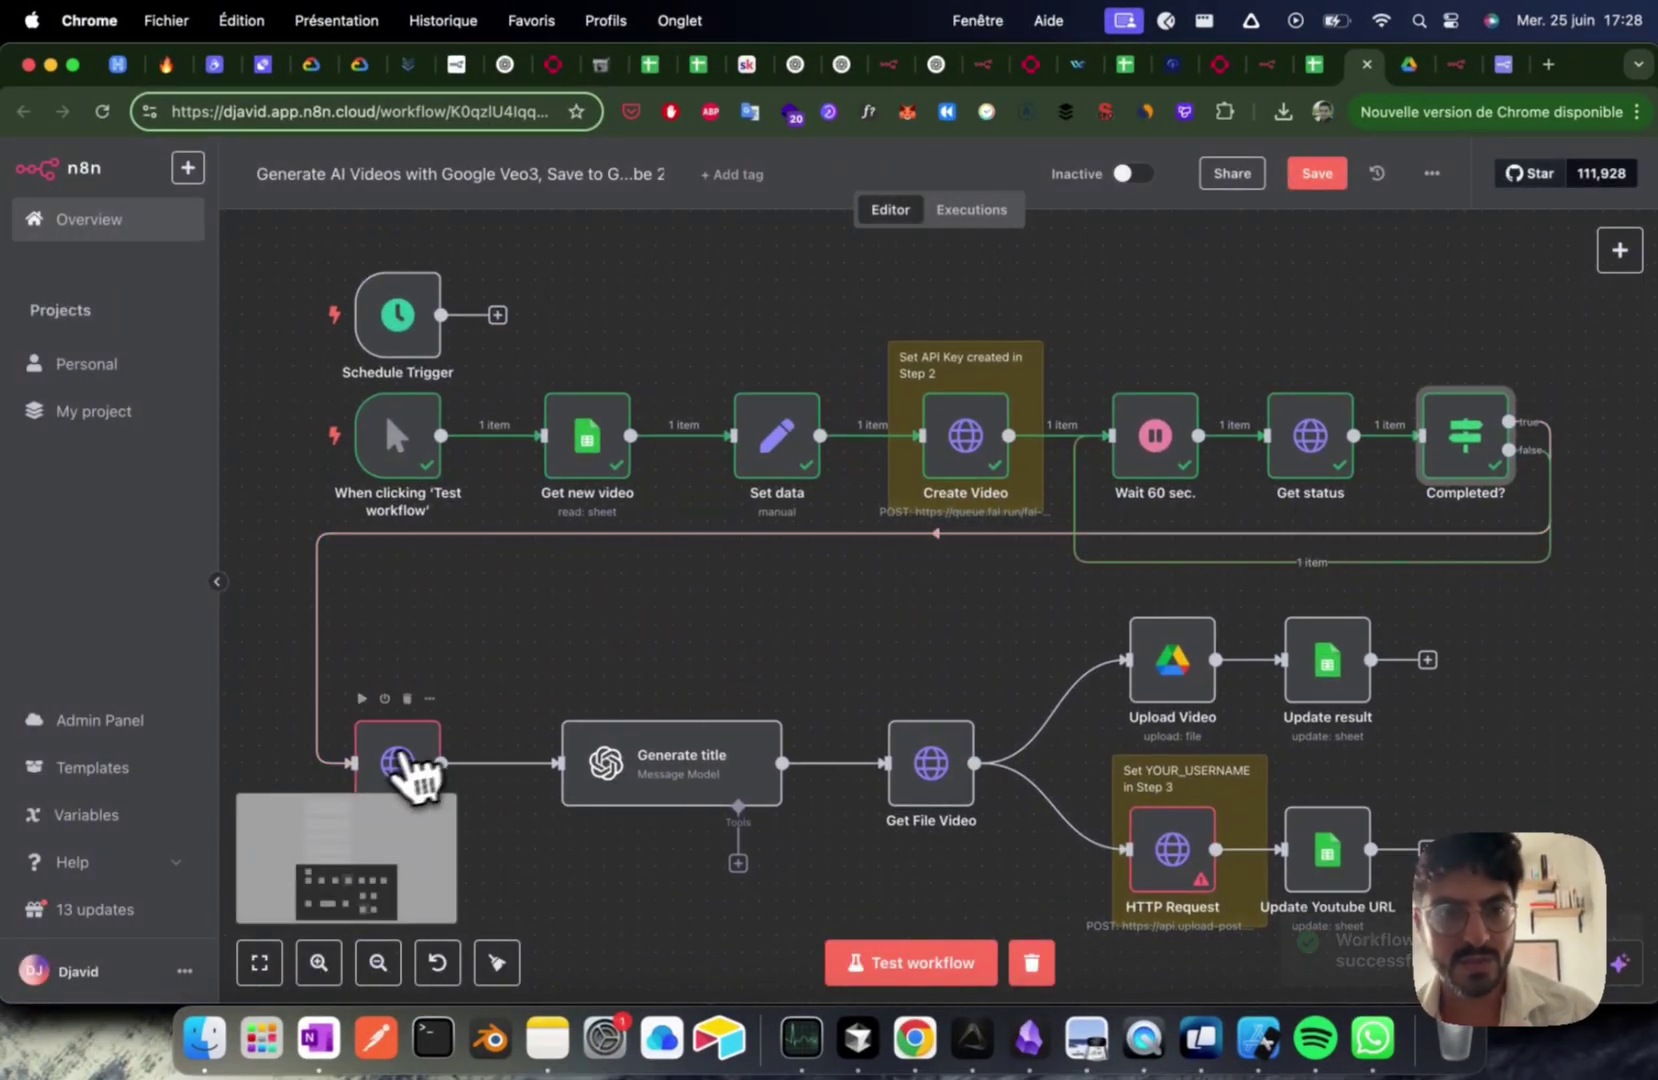
double_click(400, 777)
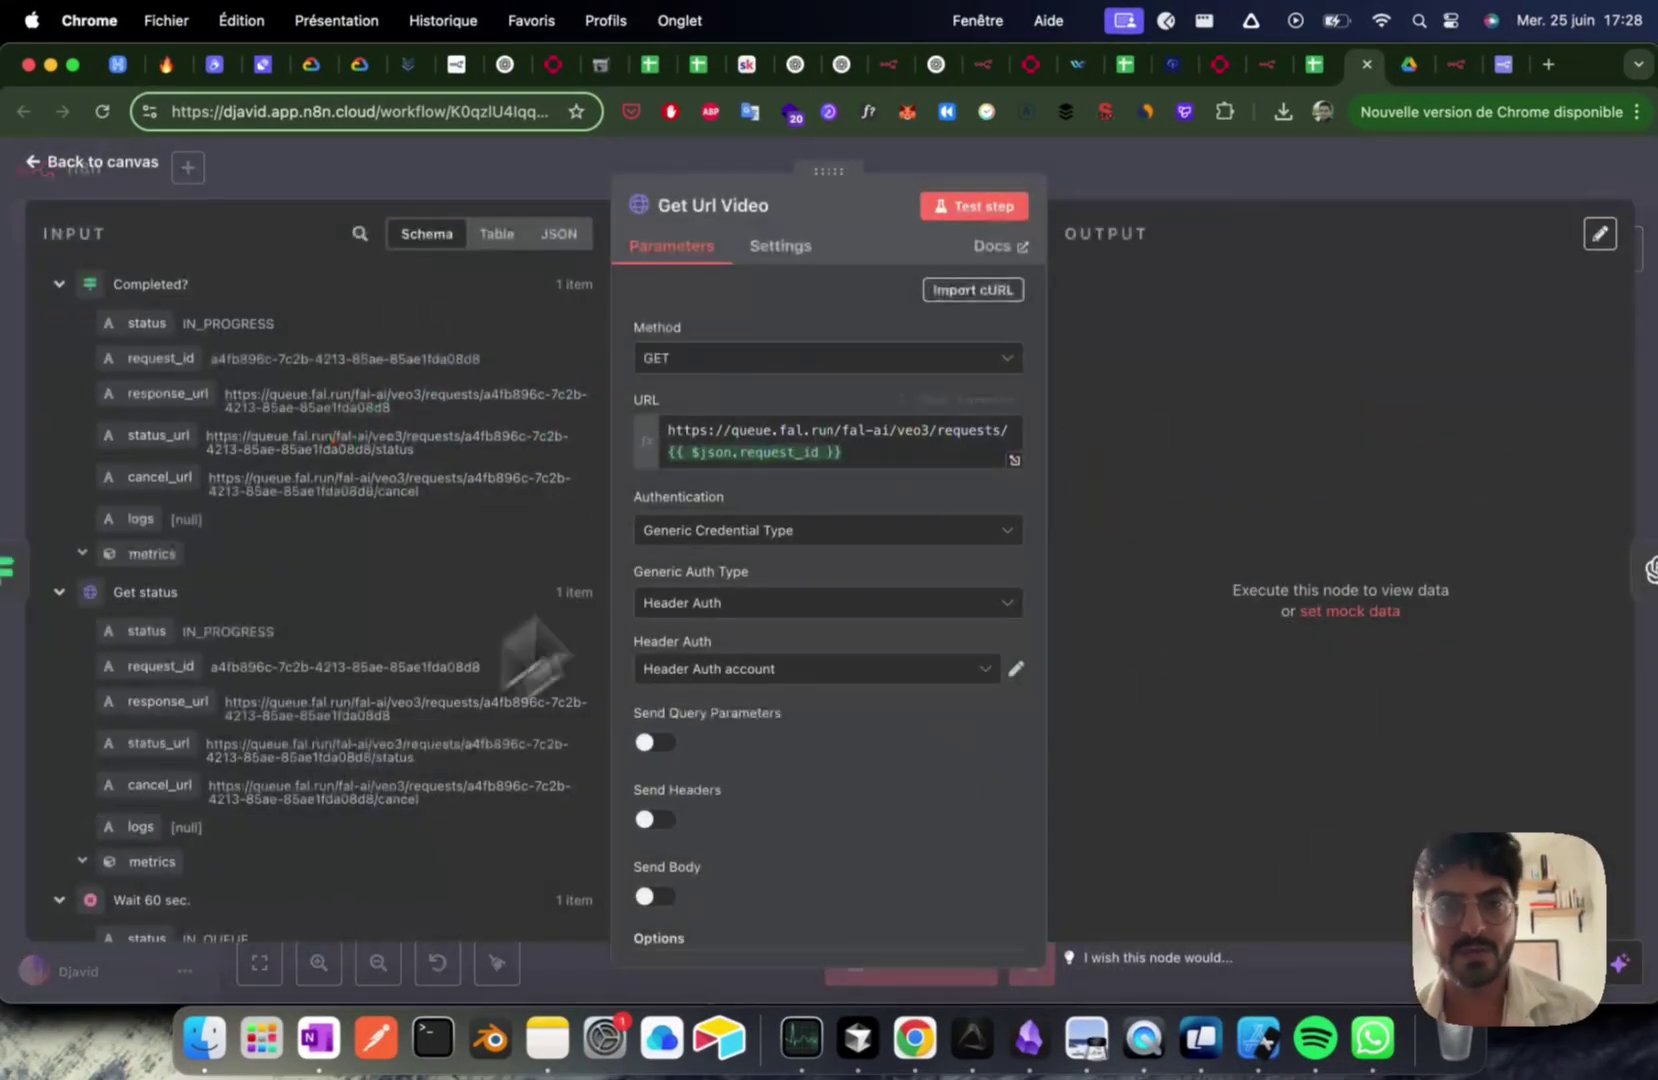
left_click(980, 210)
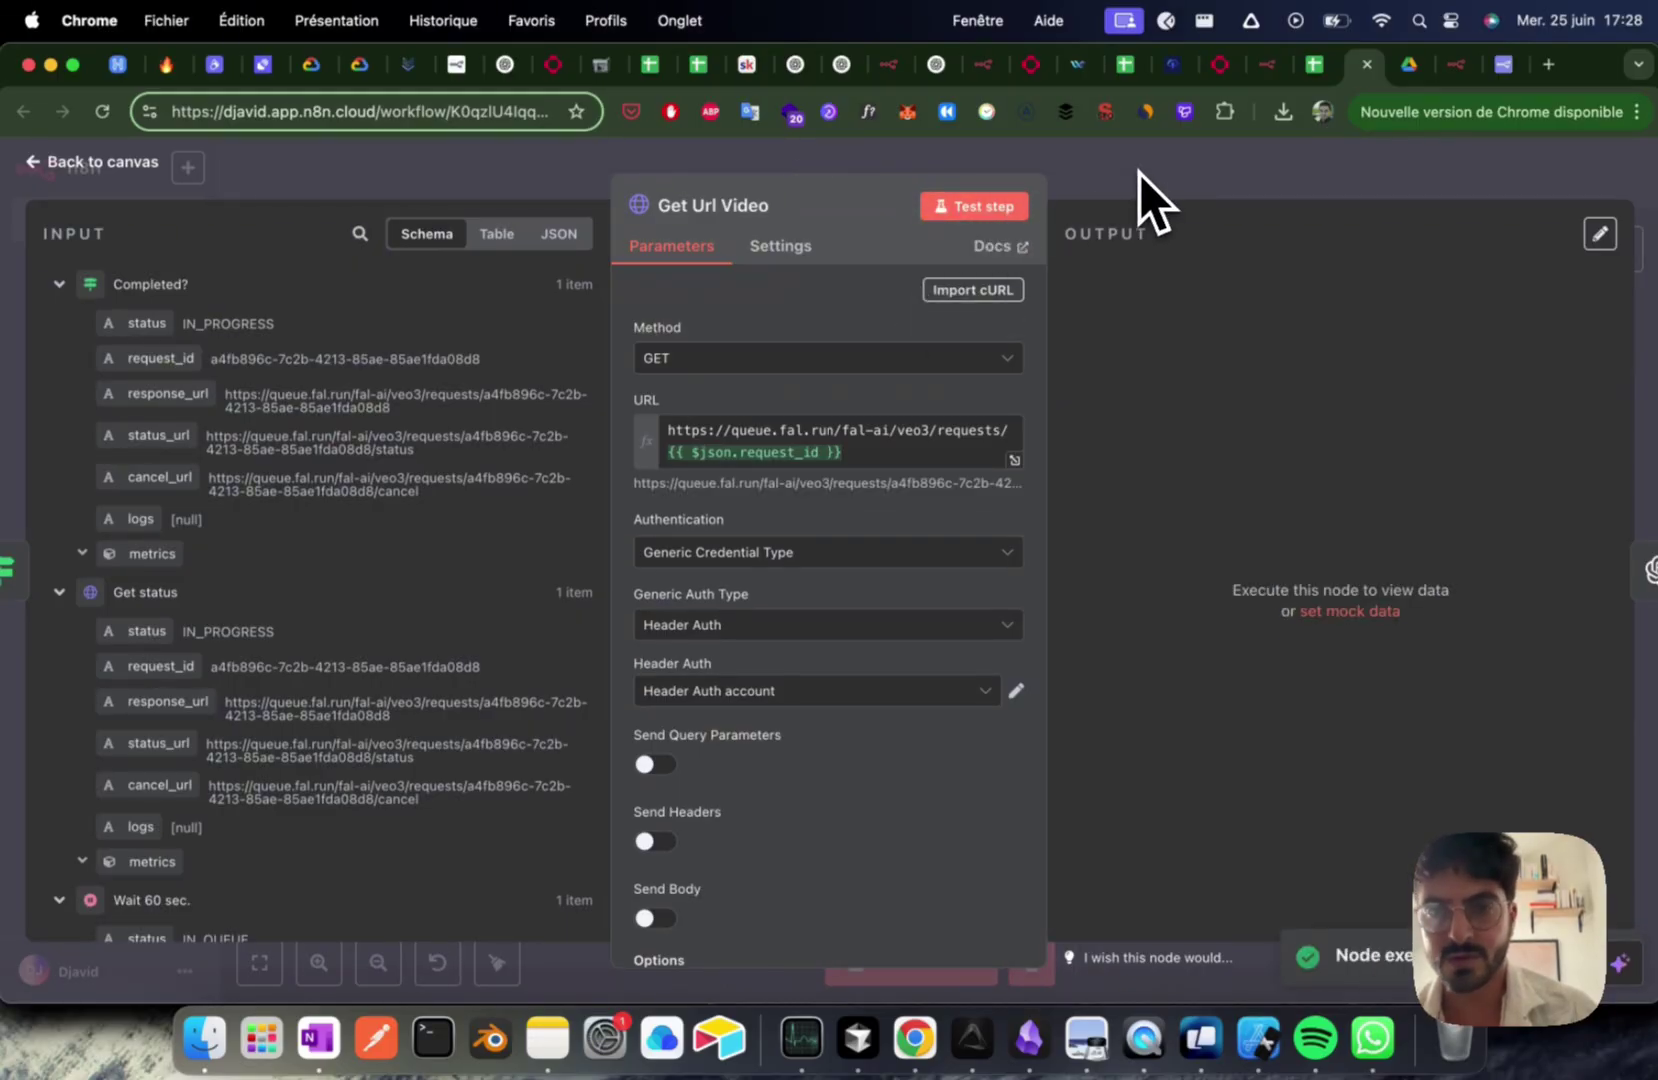
left_click(1139, 174)
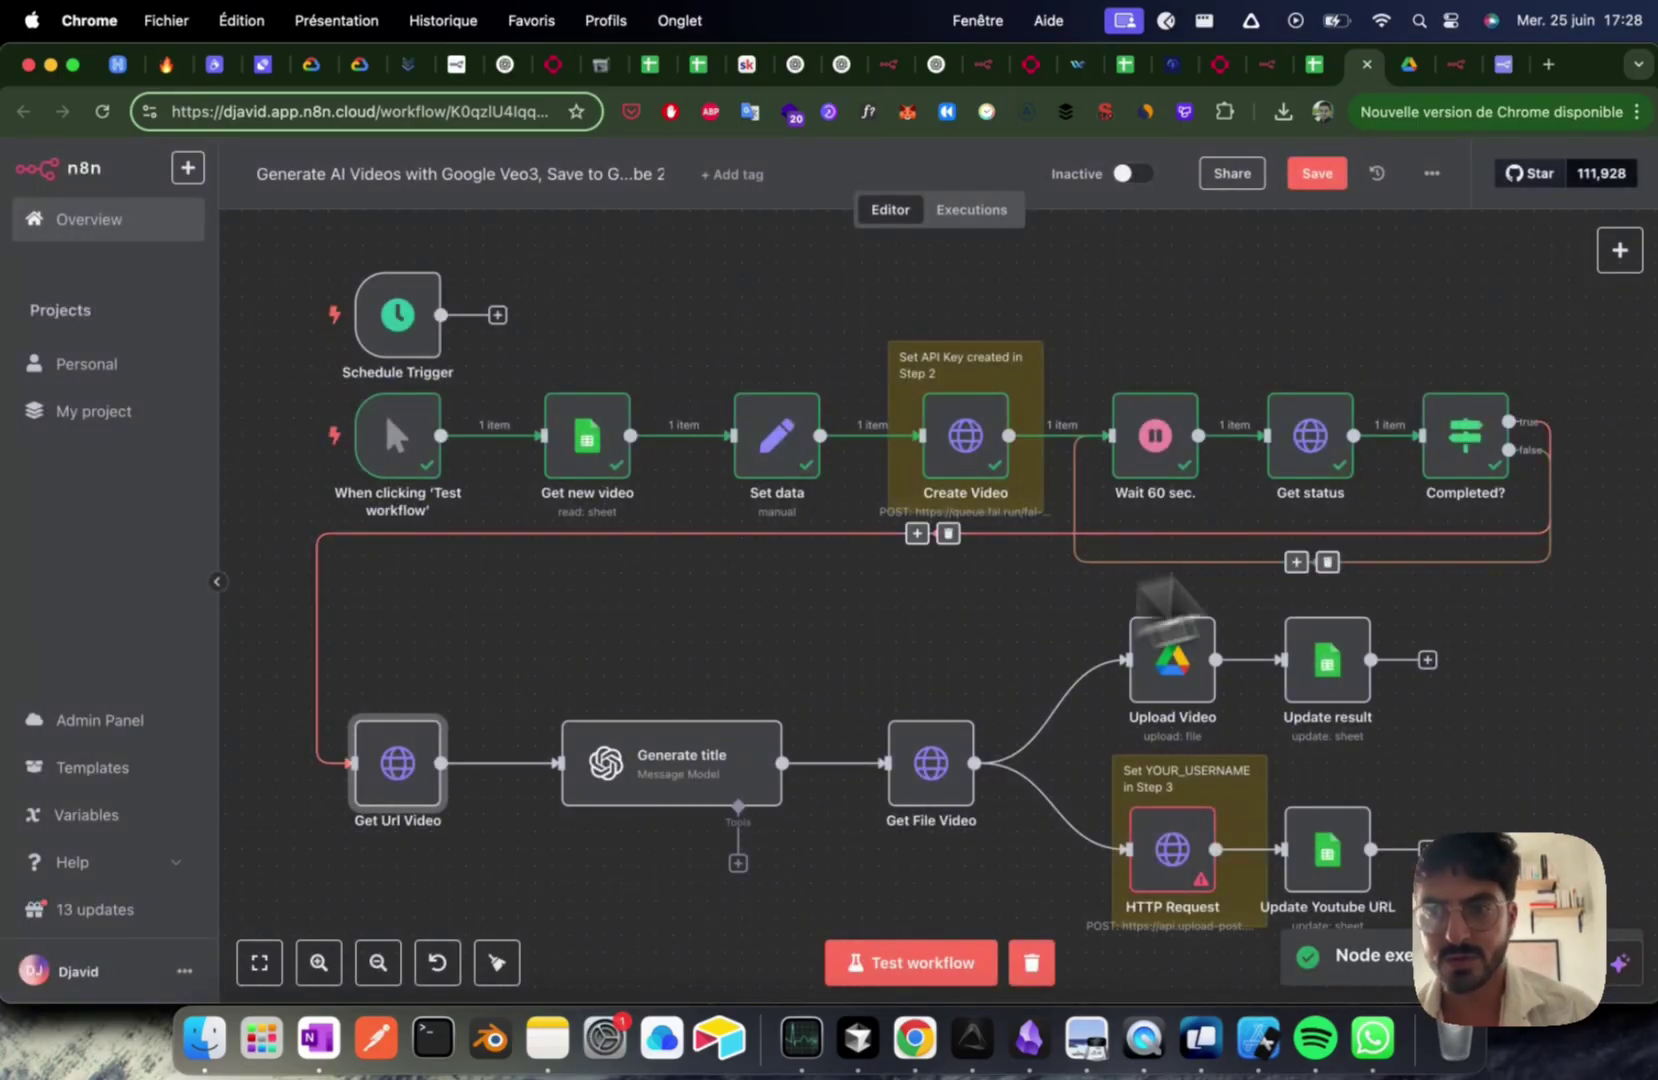
double_click(373, 801)
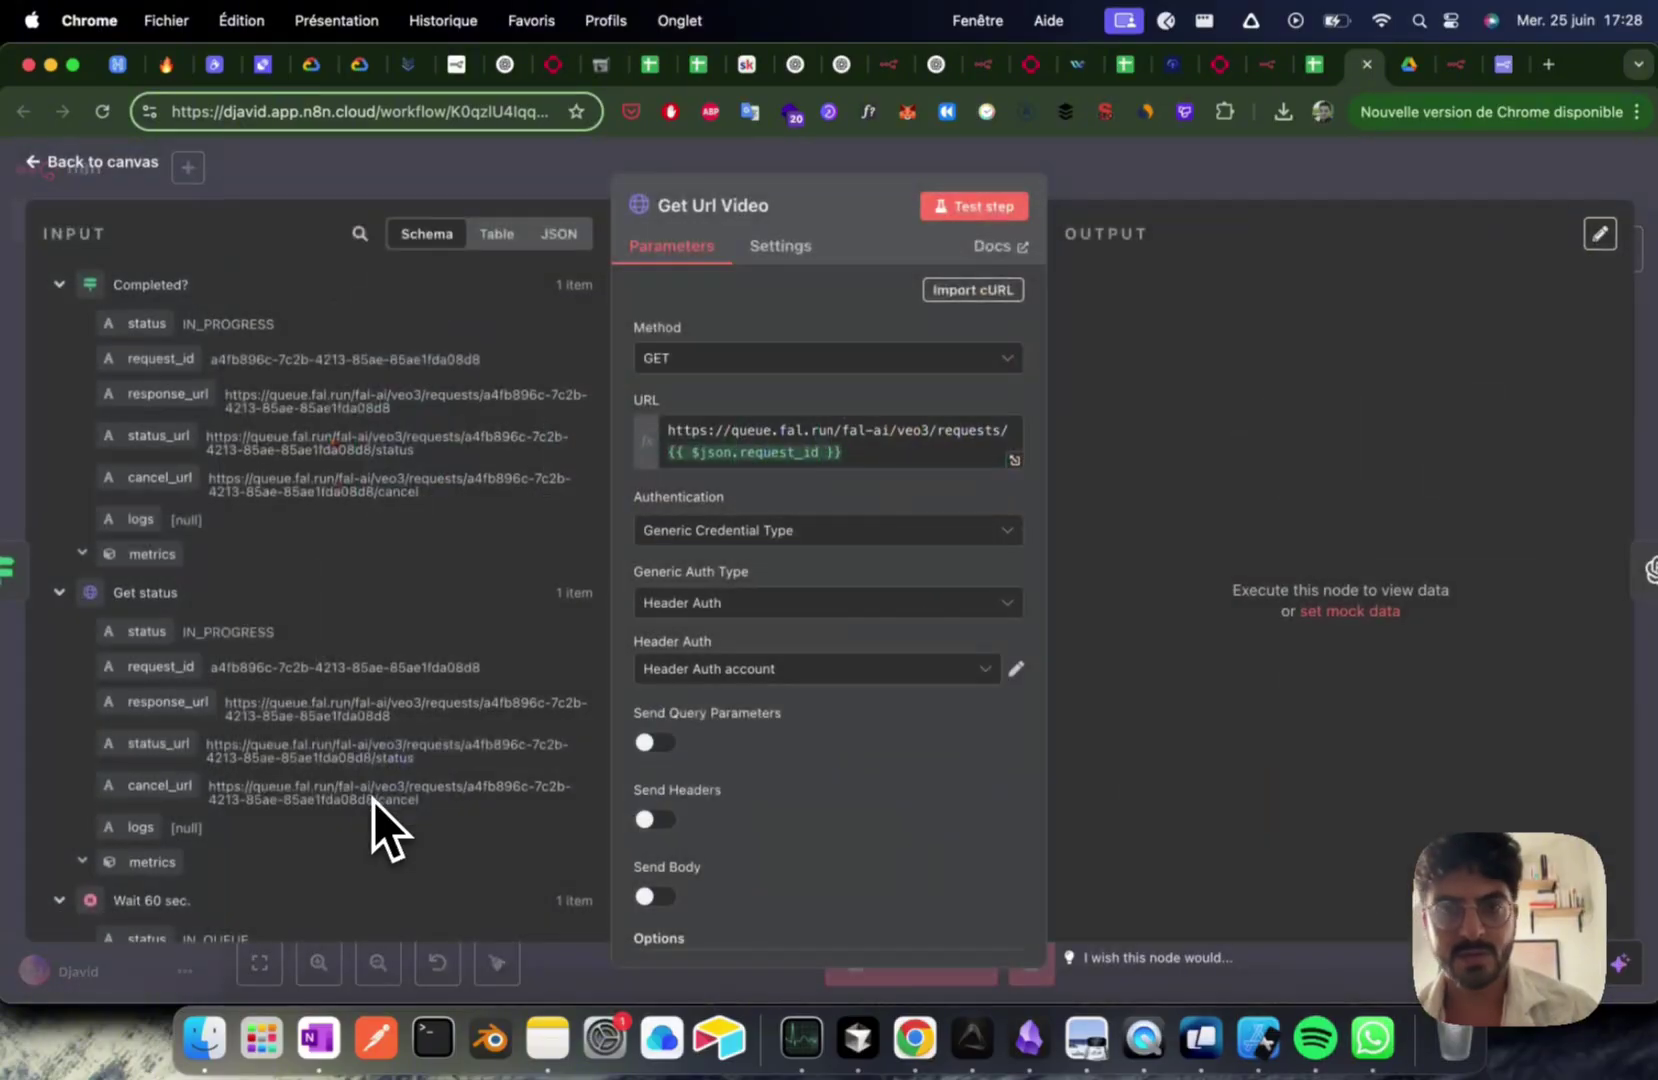
left_click(966, 212)
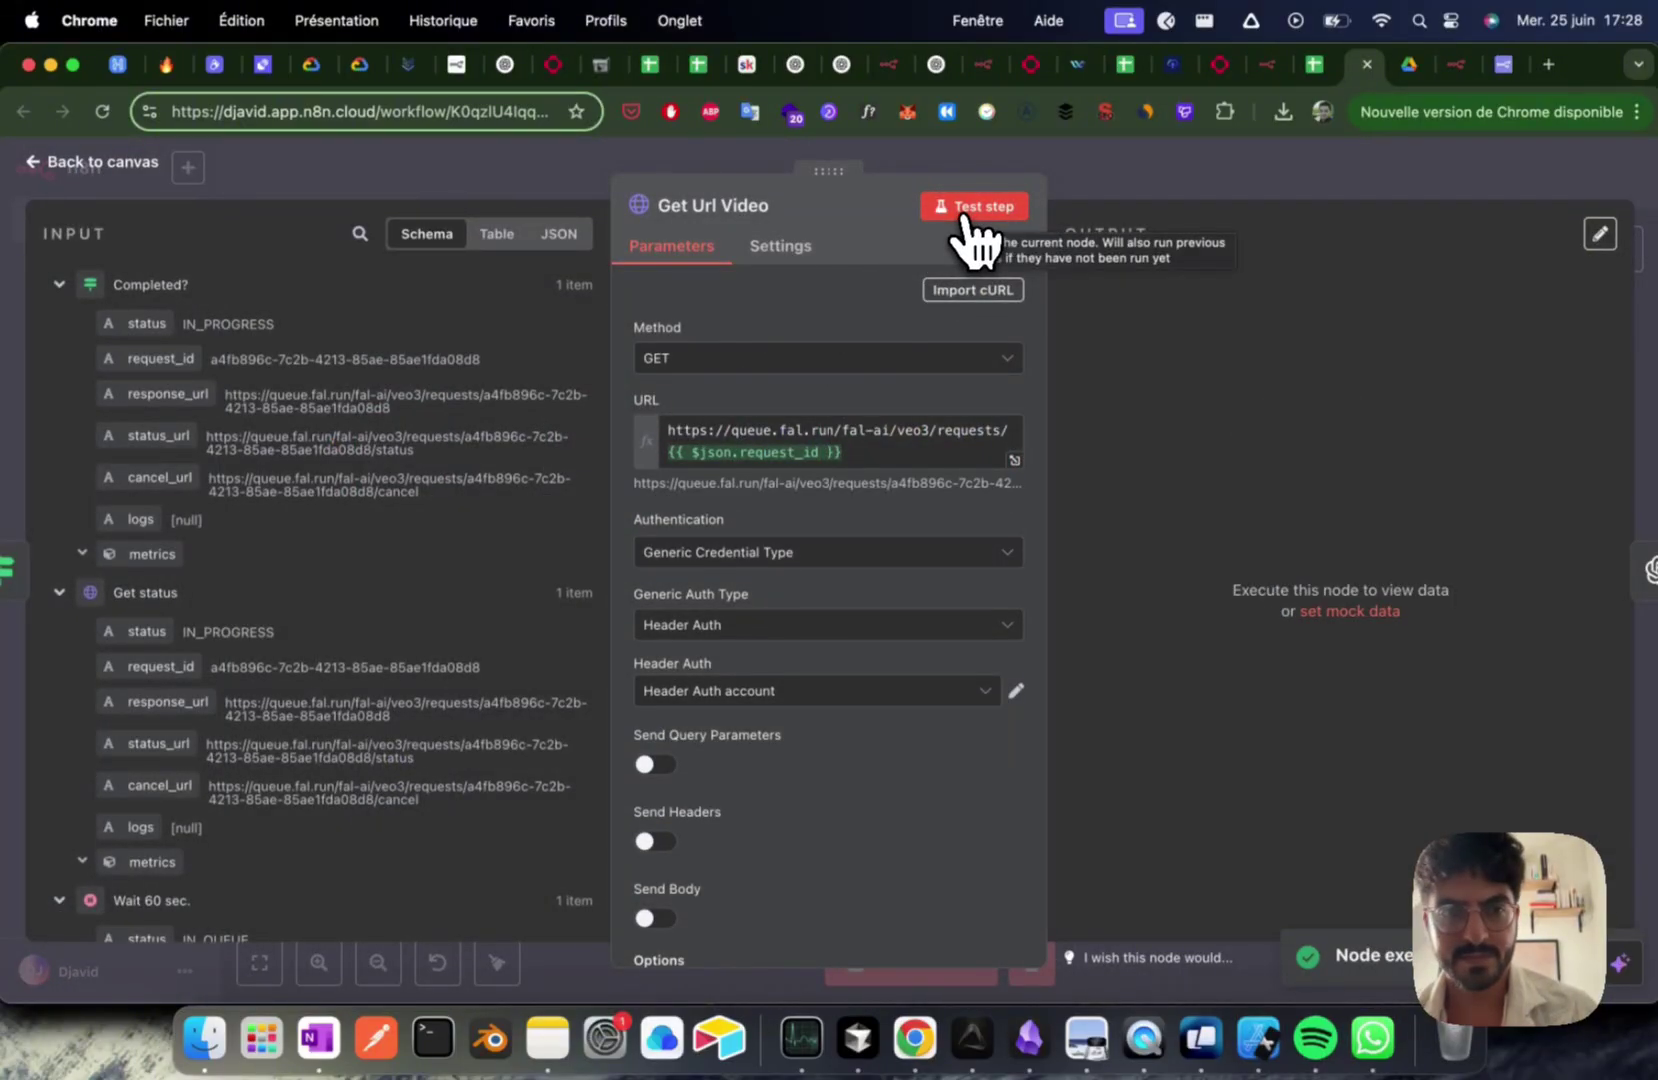
left_click(442, 189)
Step: Test the Generate title OpenAI node and close its settings
scroll(703, 729, "down", 2)
left_click(700, 735)
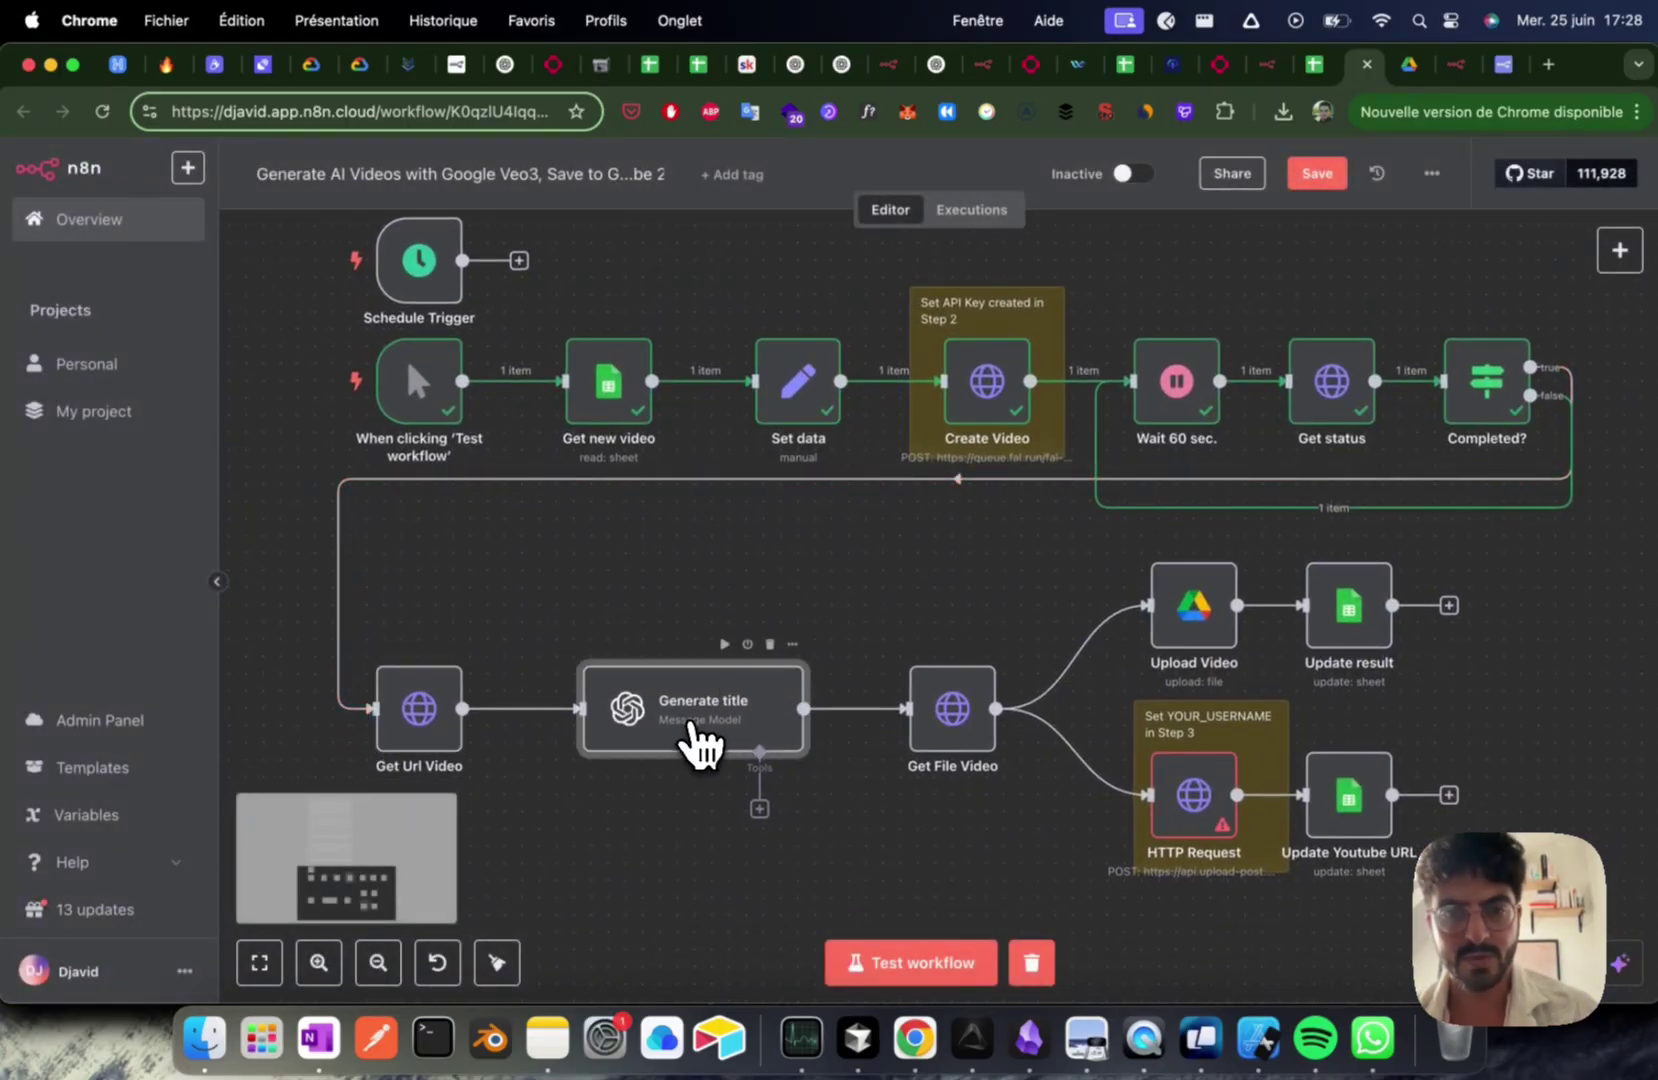
double_click(700, 735)
left_click(995, 207)
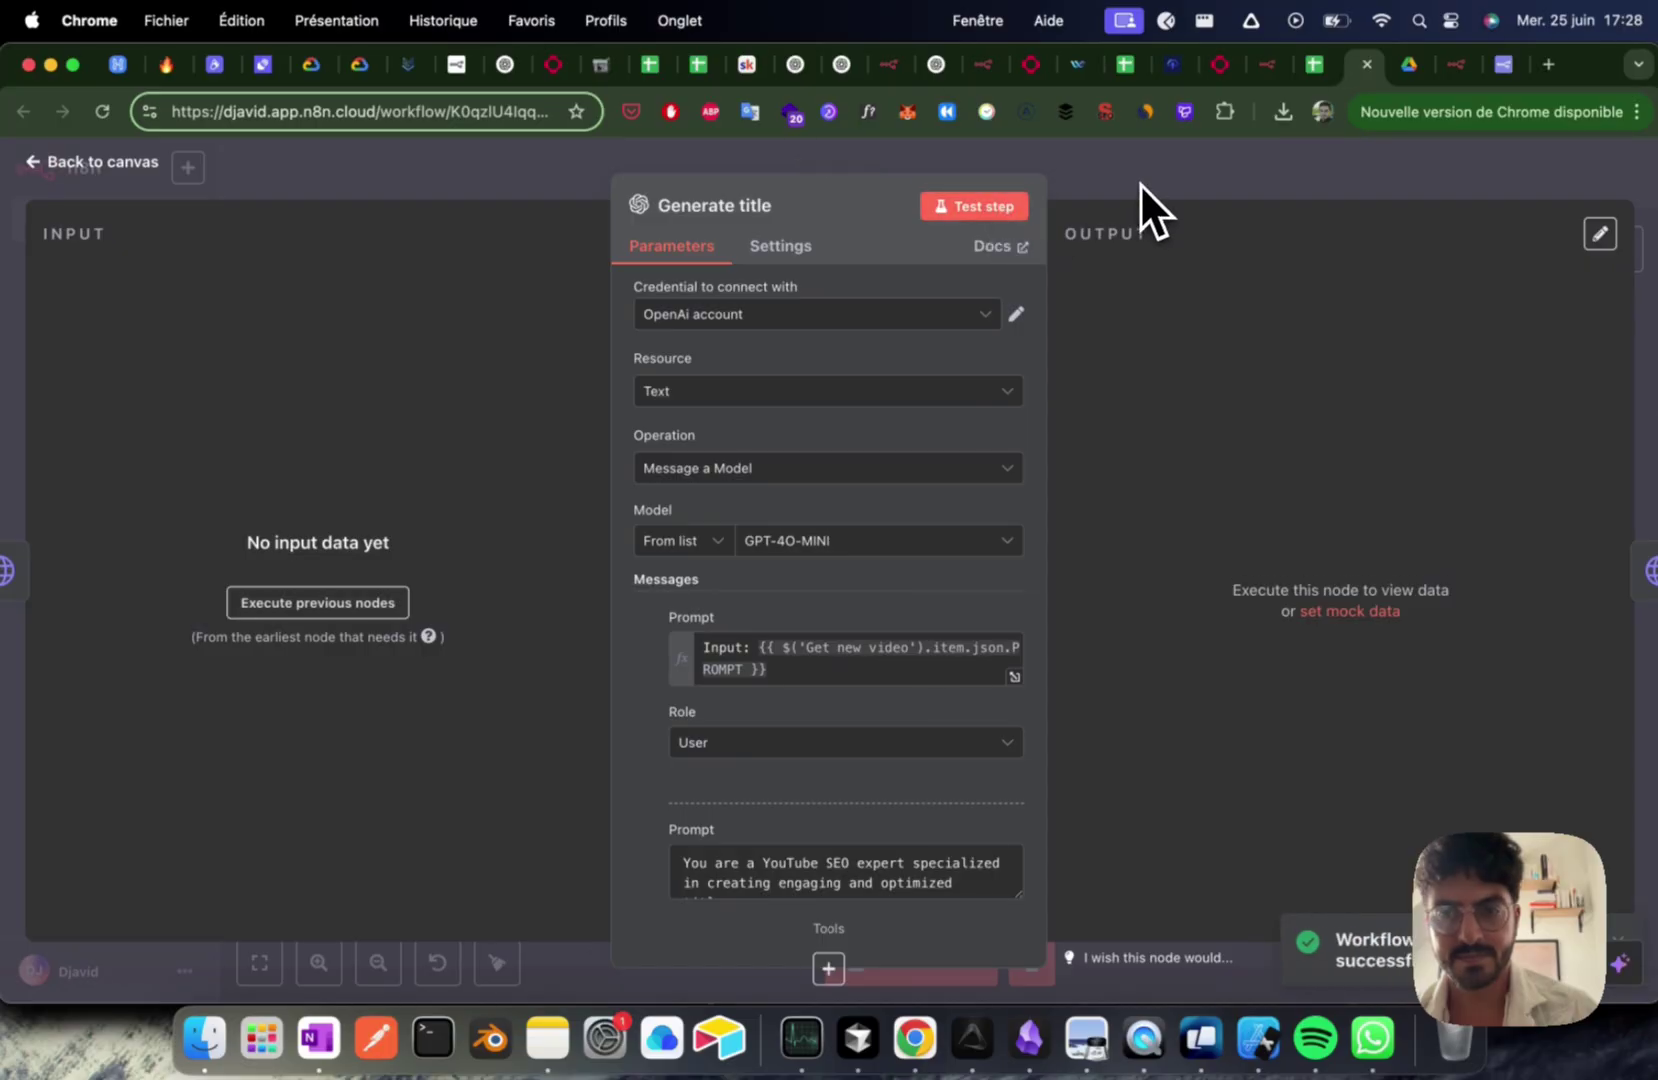
left_click(1141, 187)
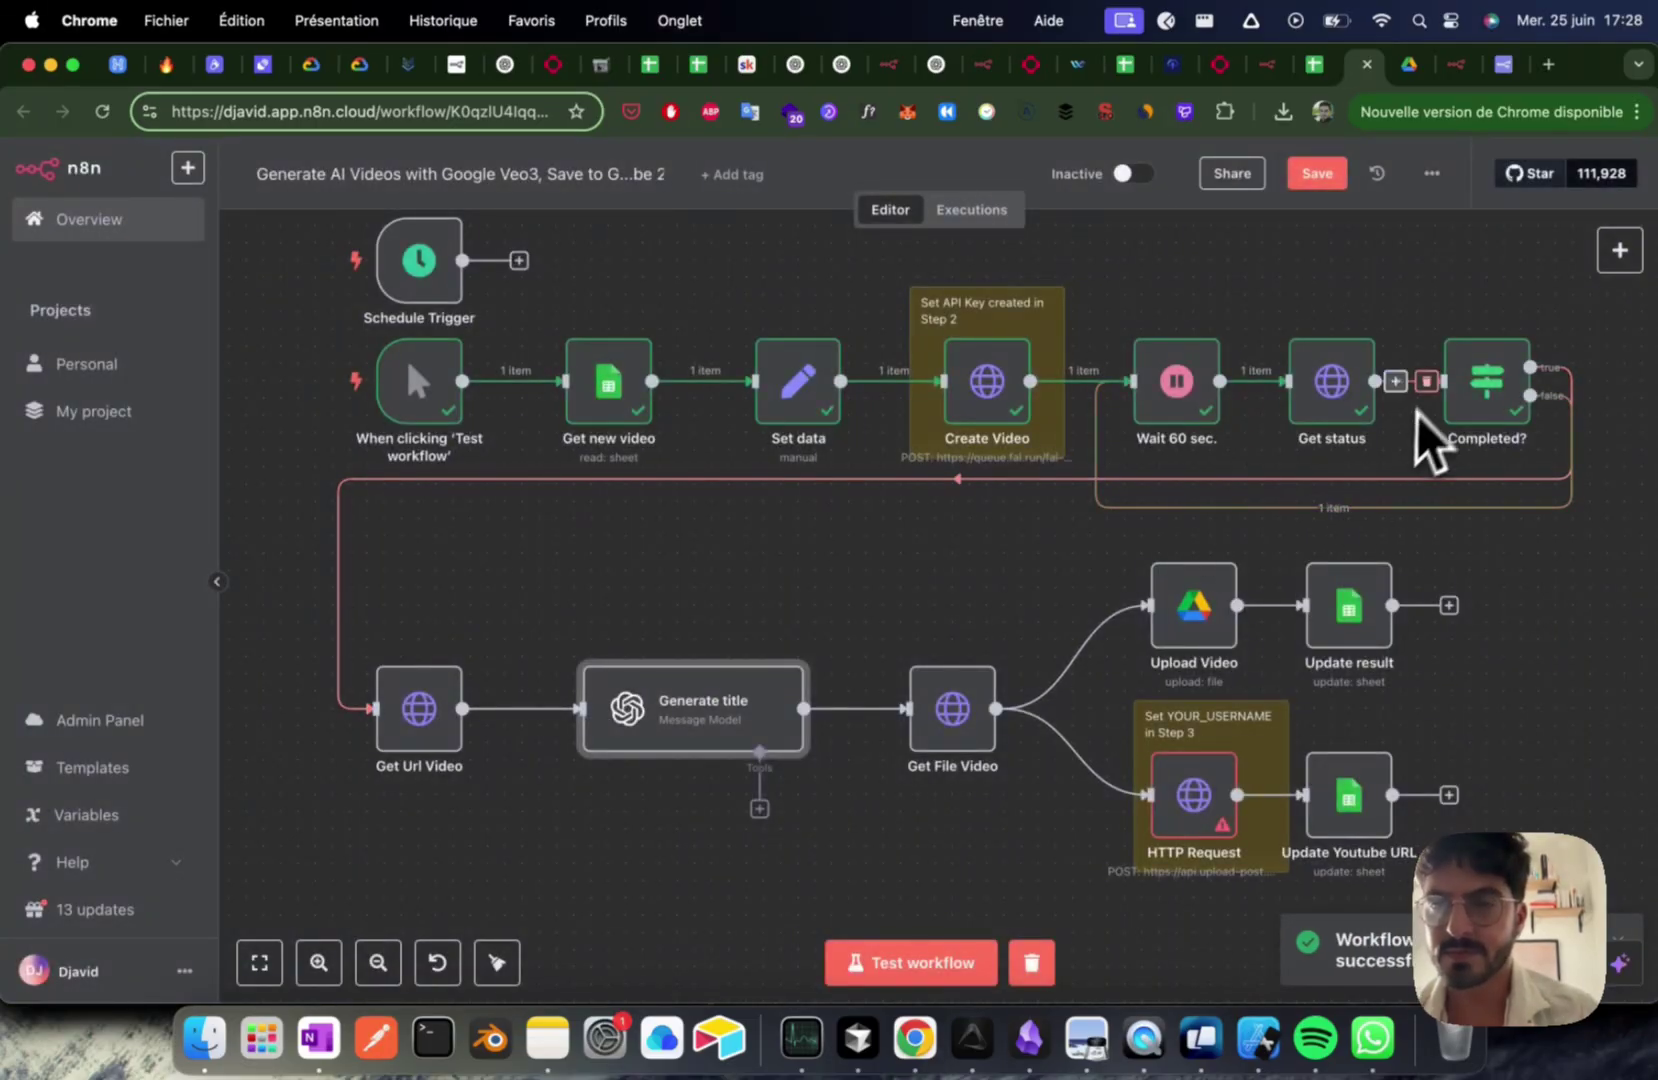
Step: Rerun the Get status node to check the video request's progress and return to the canvas
left_click(1490, 420)
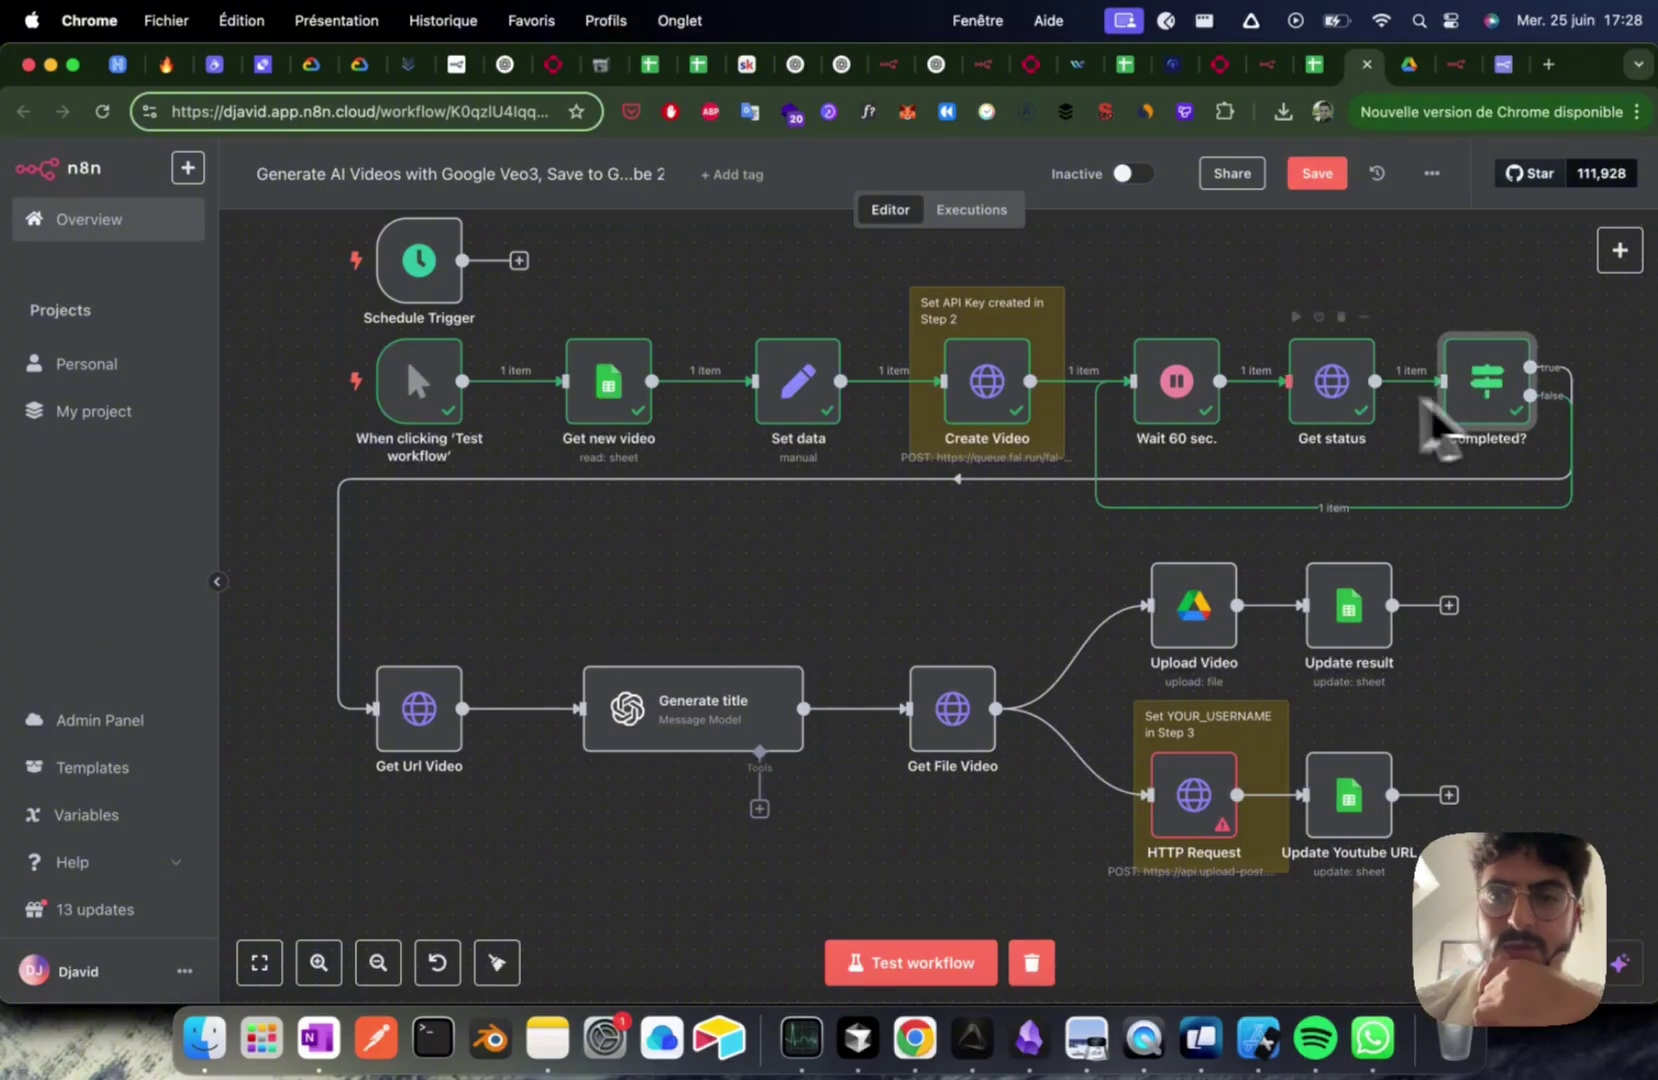
double_click(1340, 398)
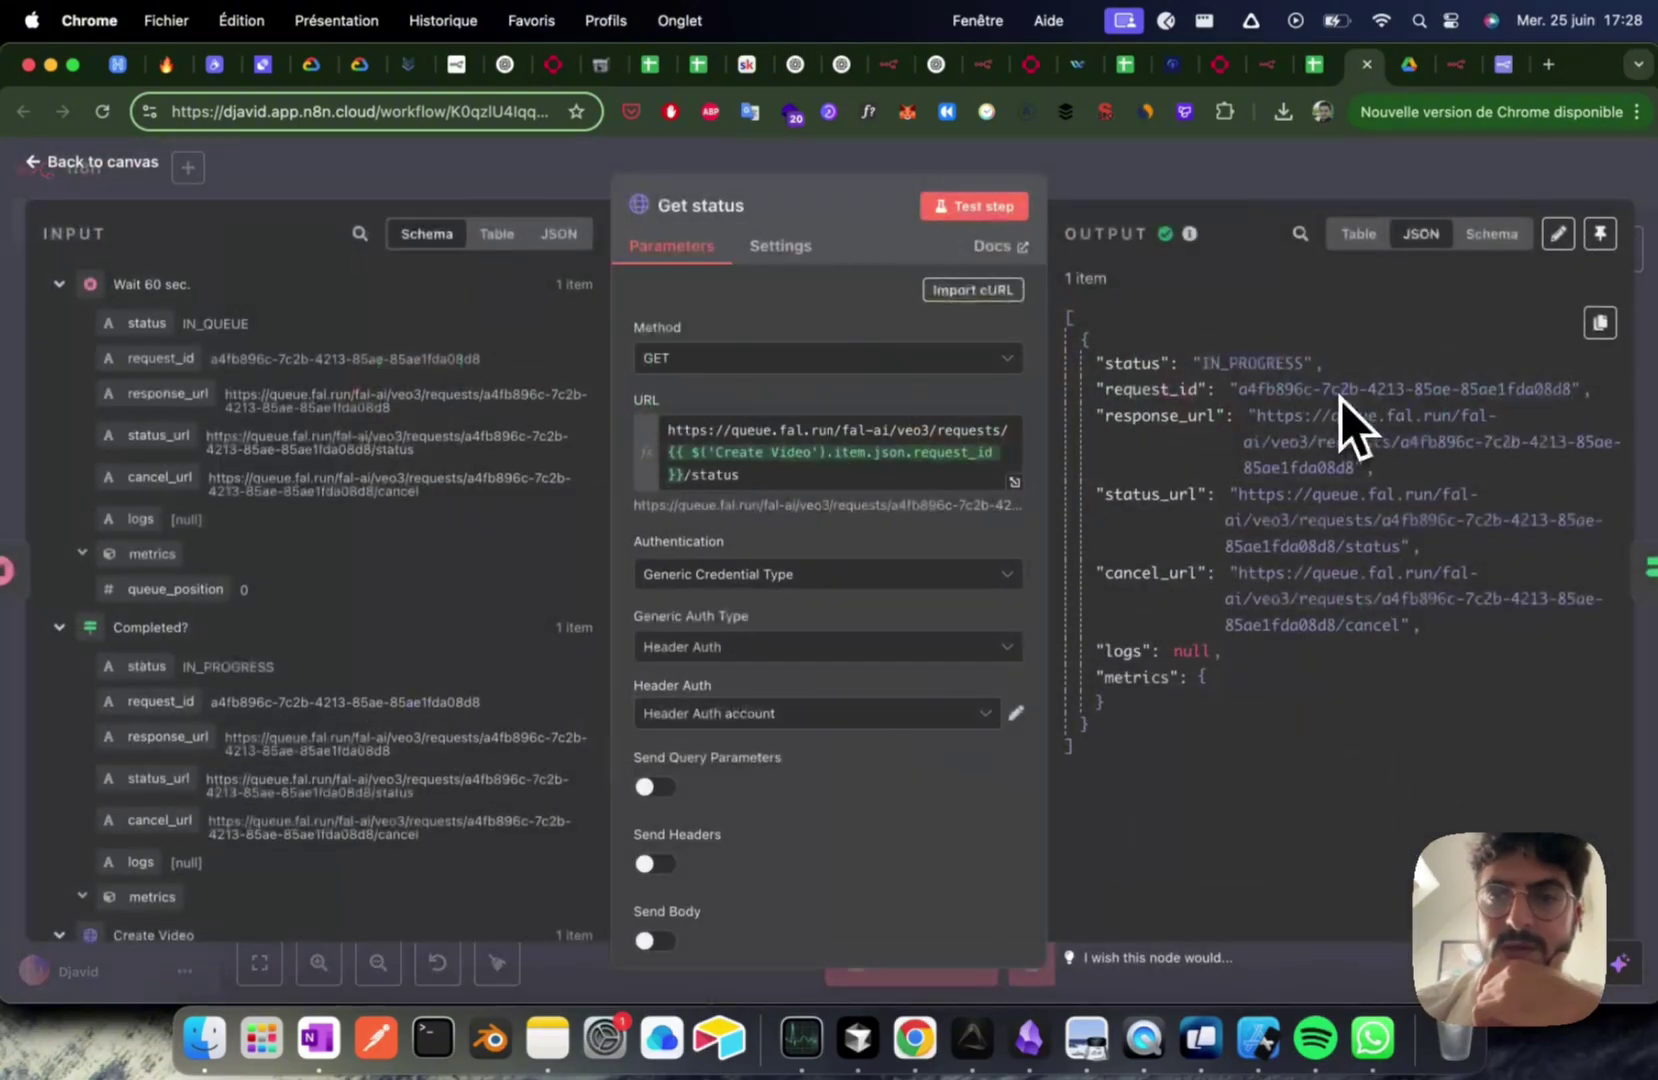
left_click(1225, 183)
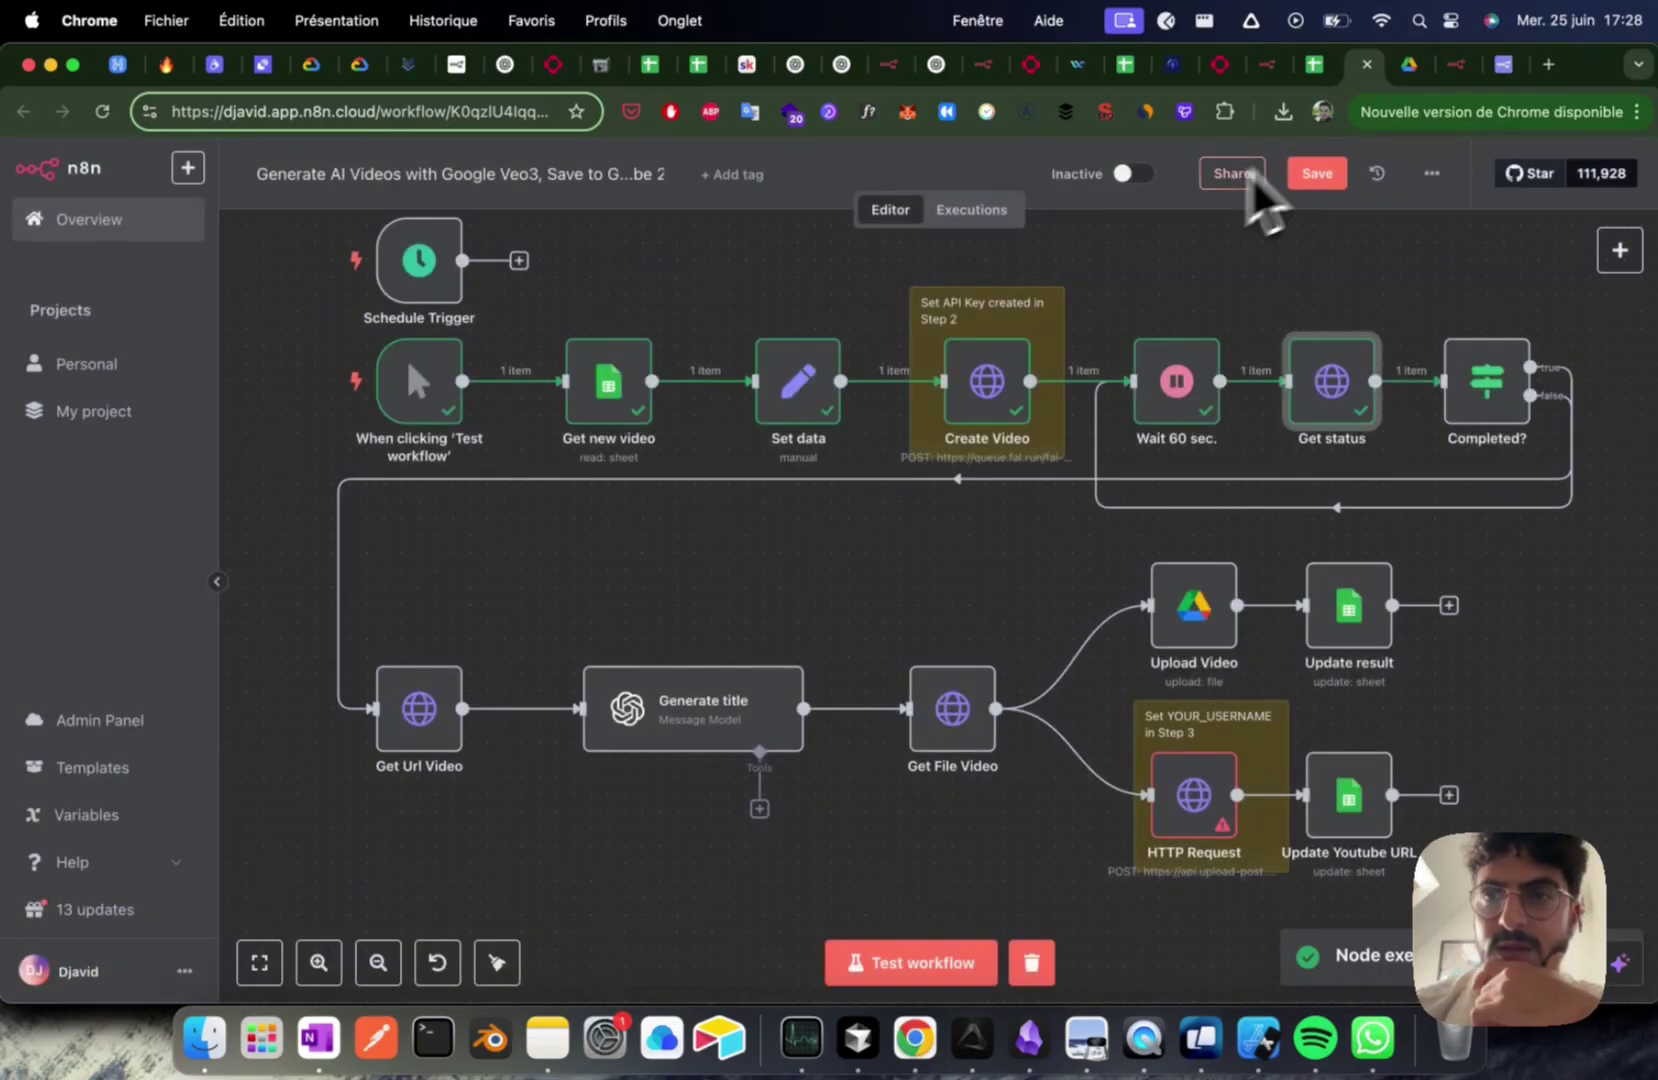
Step: Switch to the fal.ai veo3 playground and place its browser tab beside the n8n workflow tab, at the end of the row
left_click(1469, 61)
left_click(1354, 71)
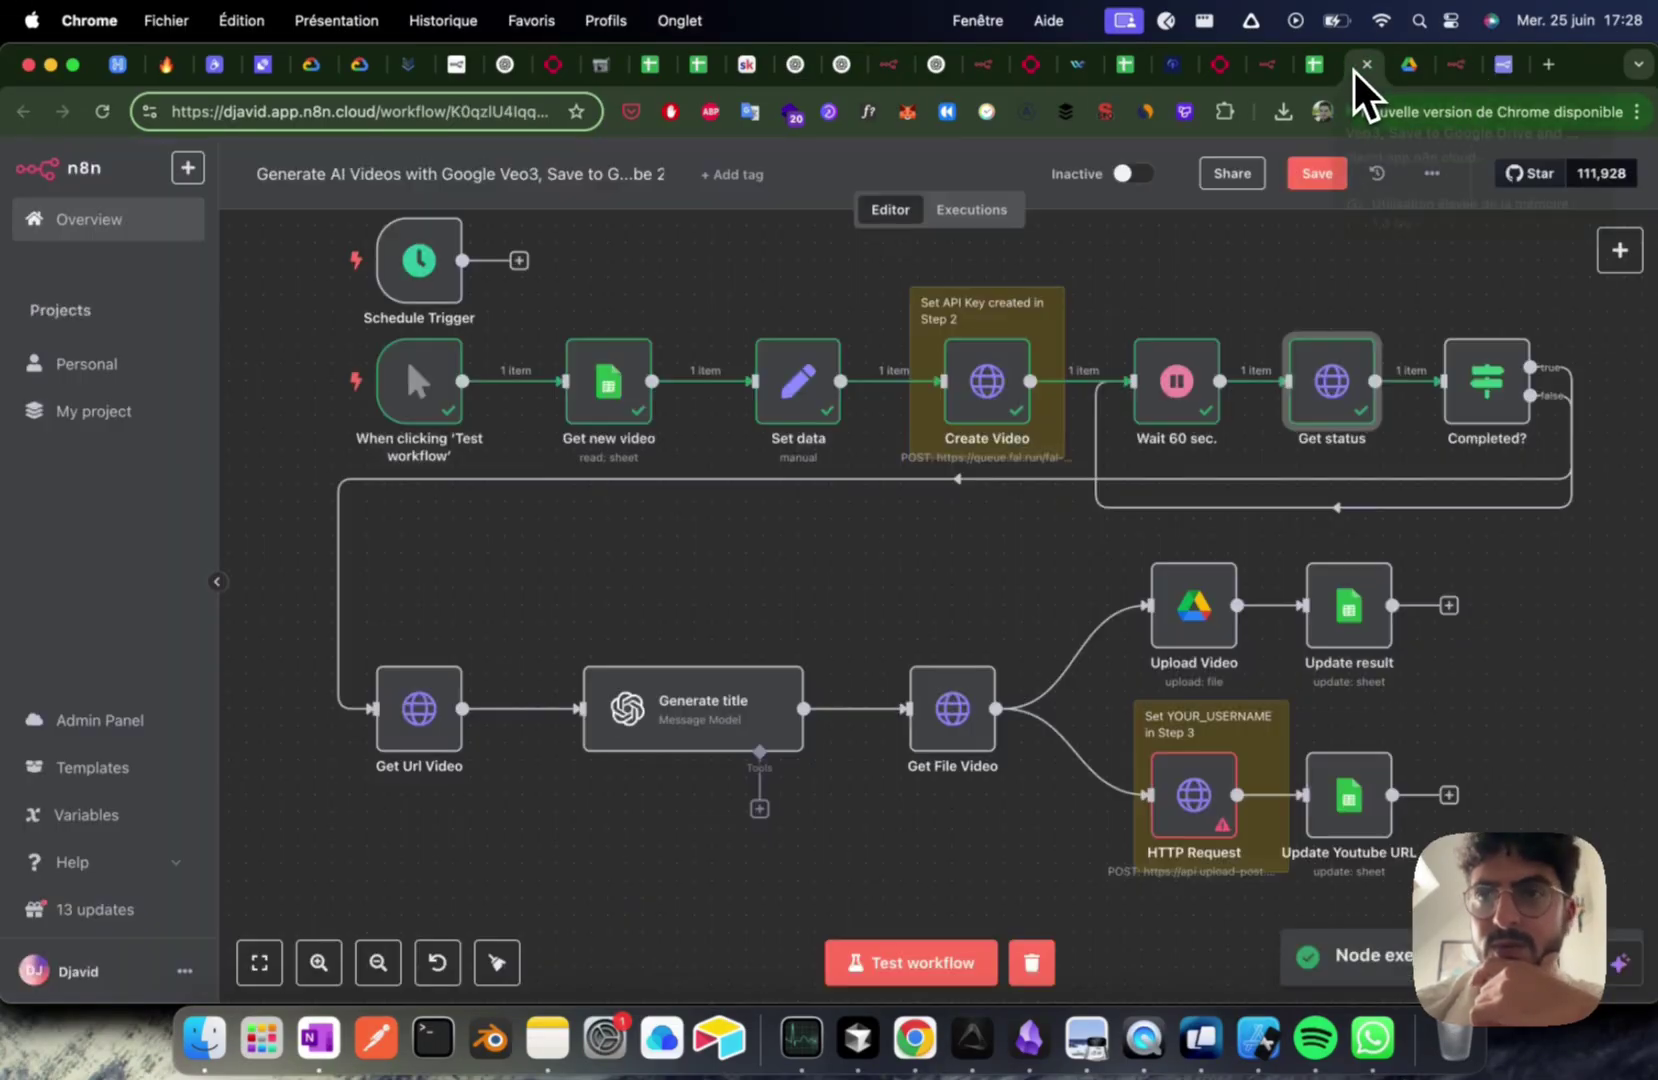
left_click_drag(1356, 74, 1482, 73)
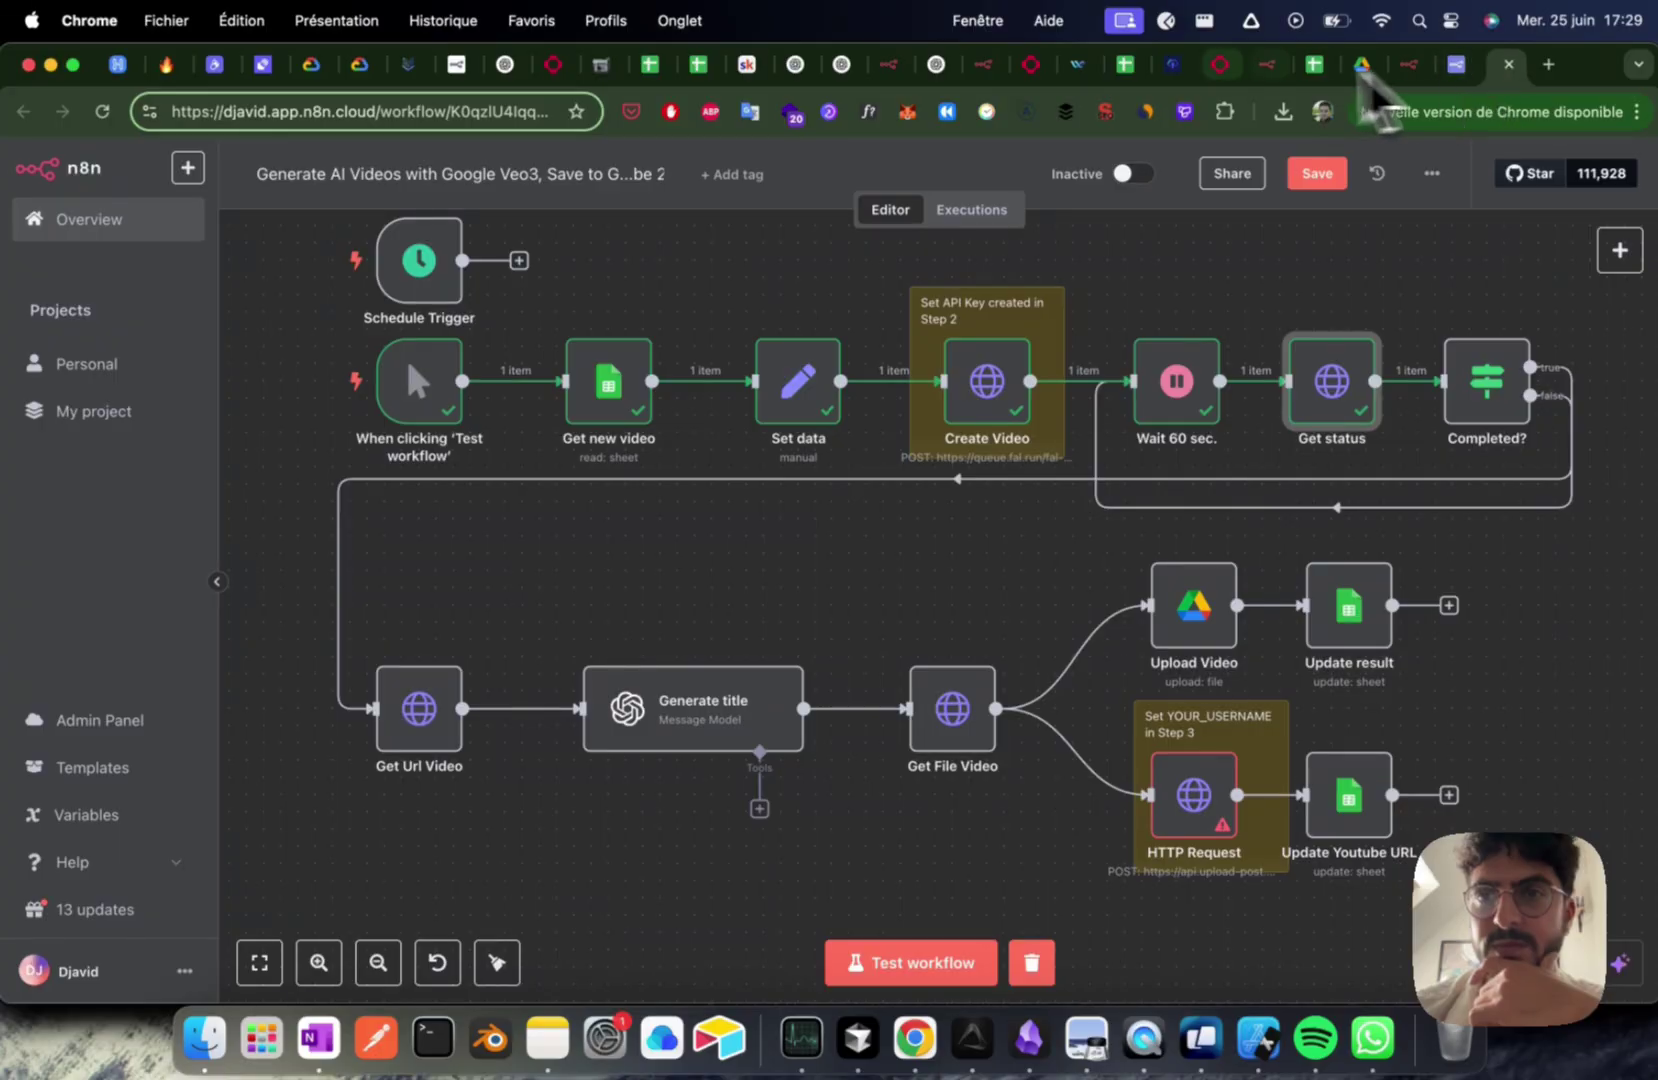
left_click(1218, 74)
left_click_drag(1218, 74, 1461, 72)
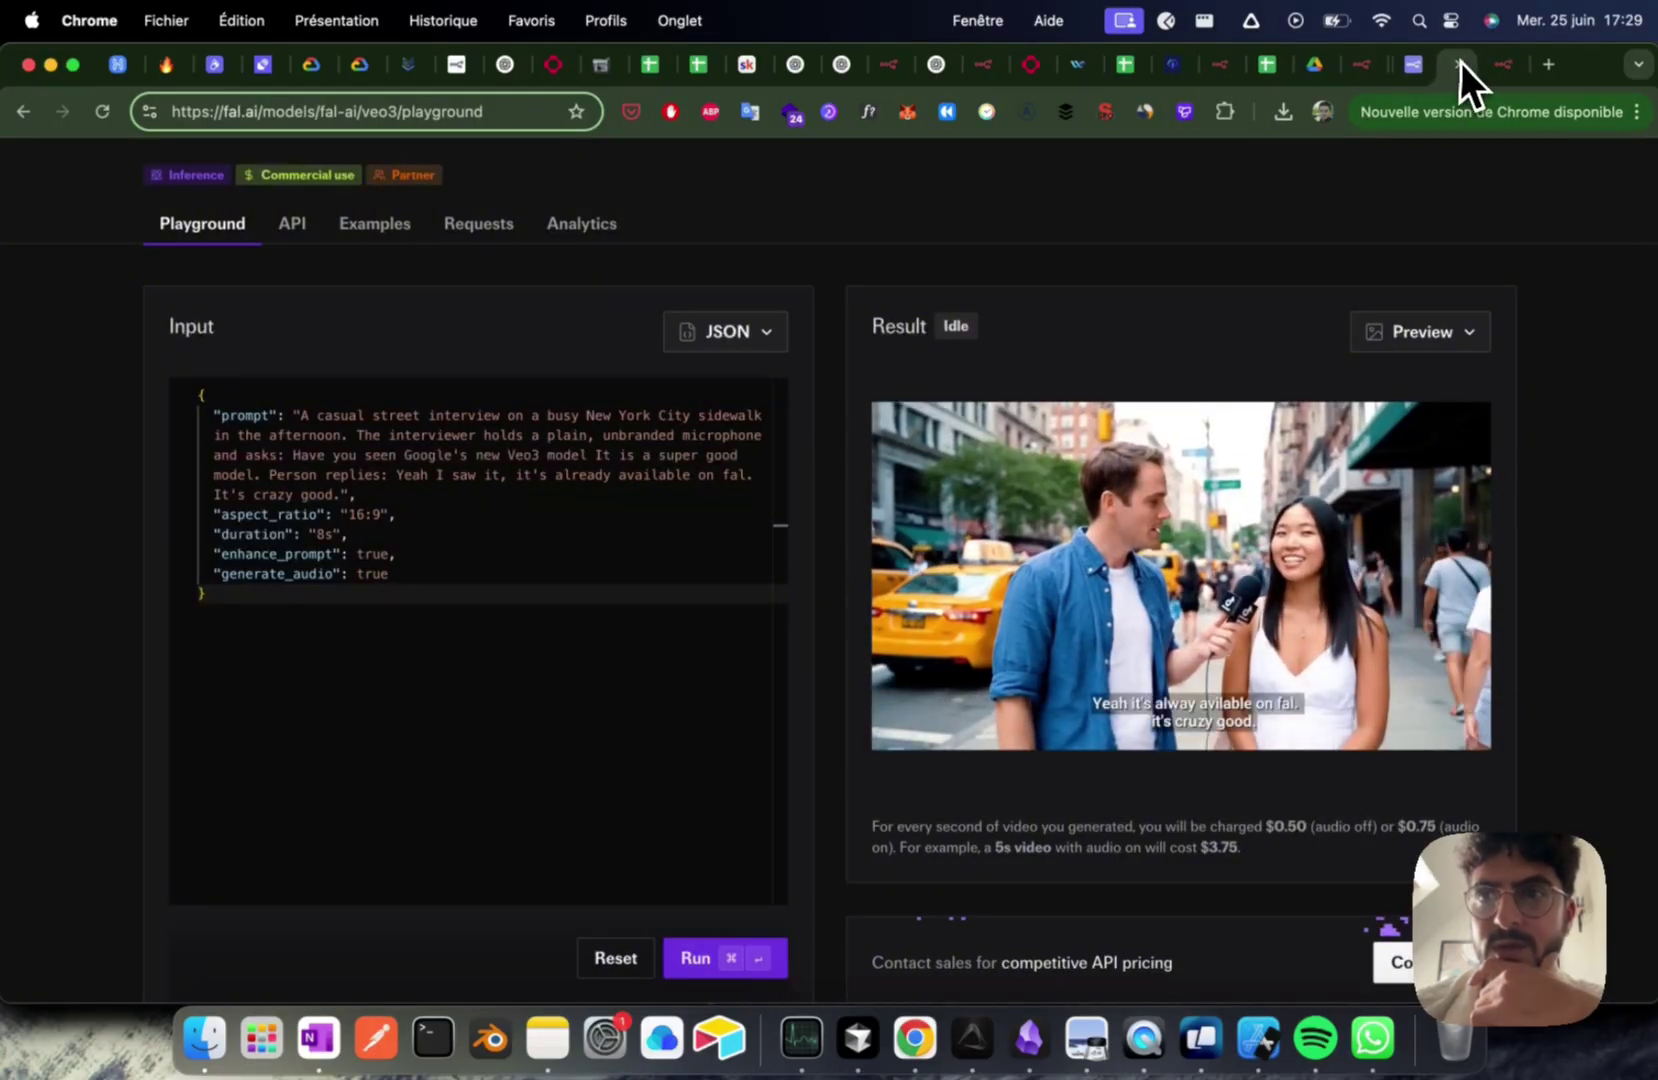
Step: View the account menu options on the fal.ai veo3 page and close the menu
scroll(1155, 340, "up", 3)
left_click(1628, 178)
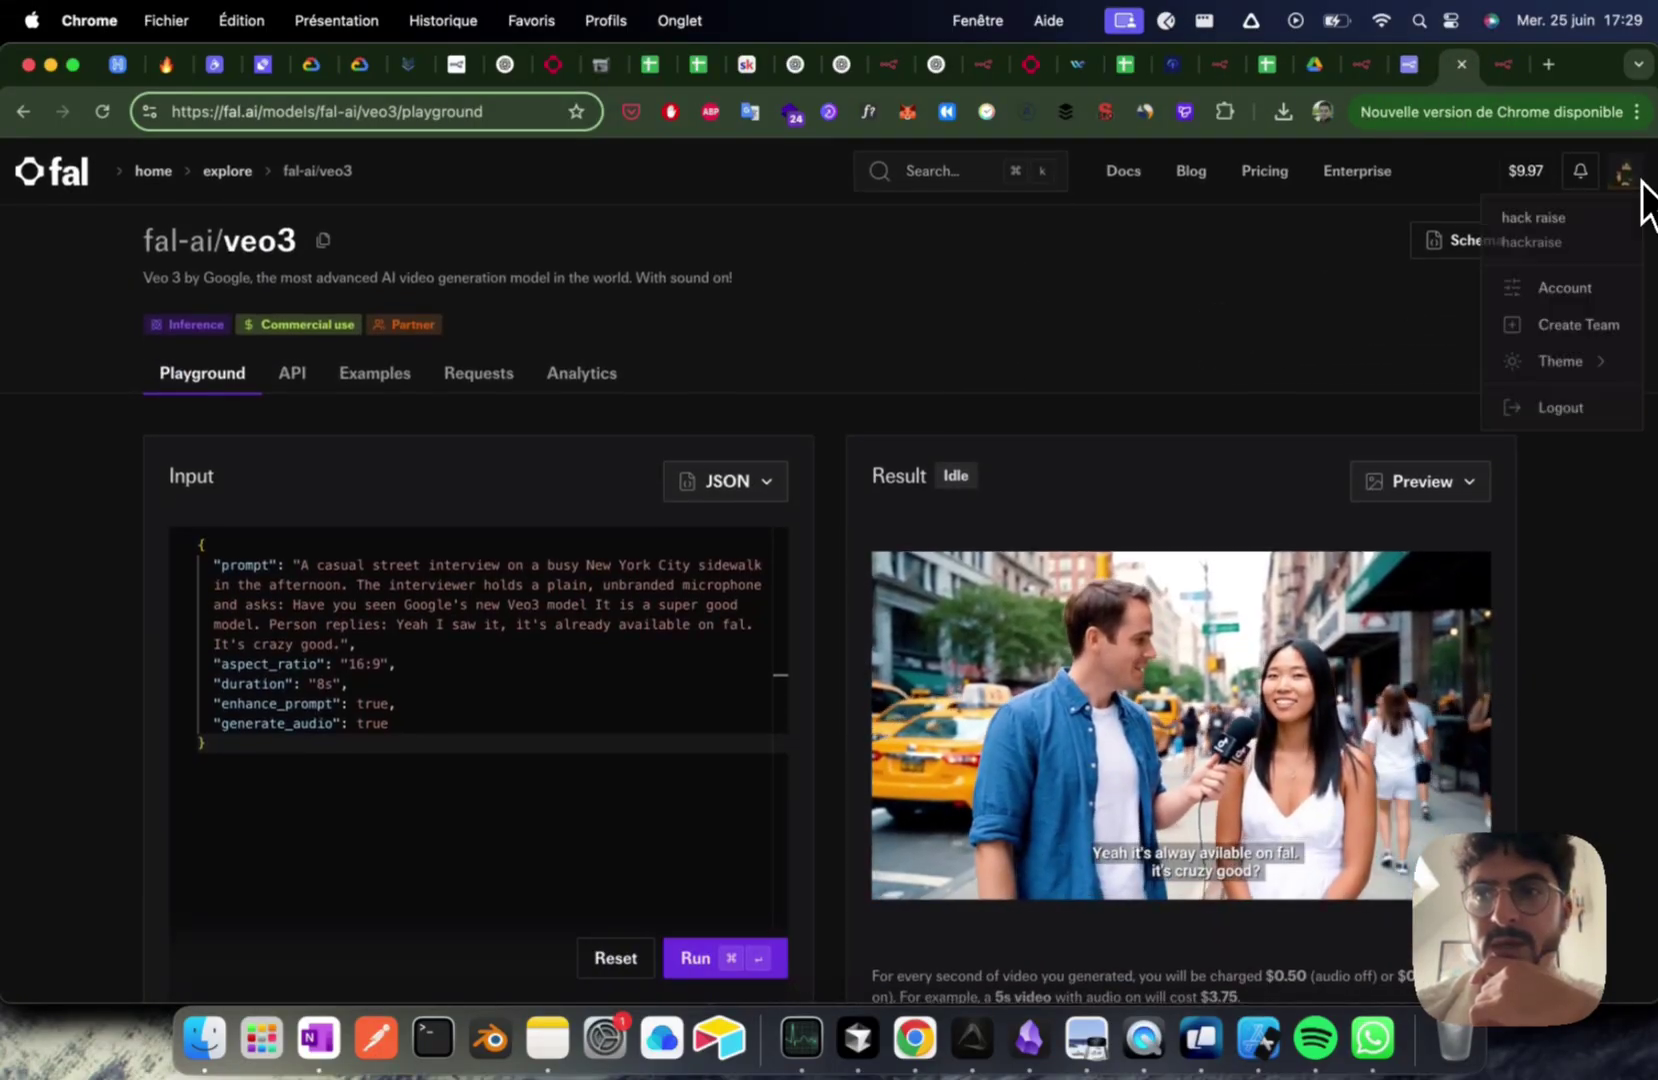
left_click(1150, 250)
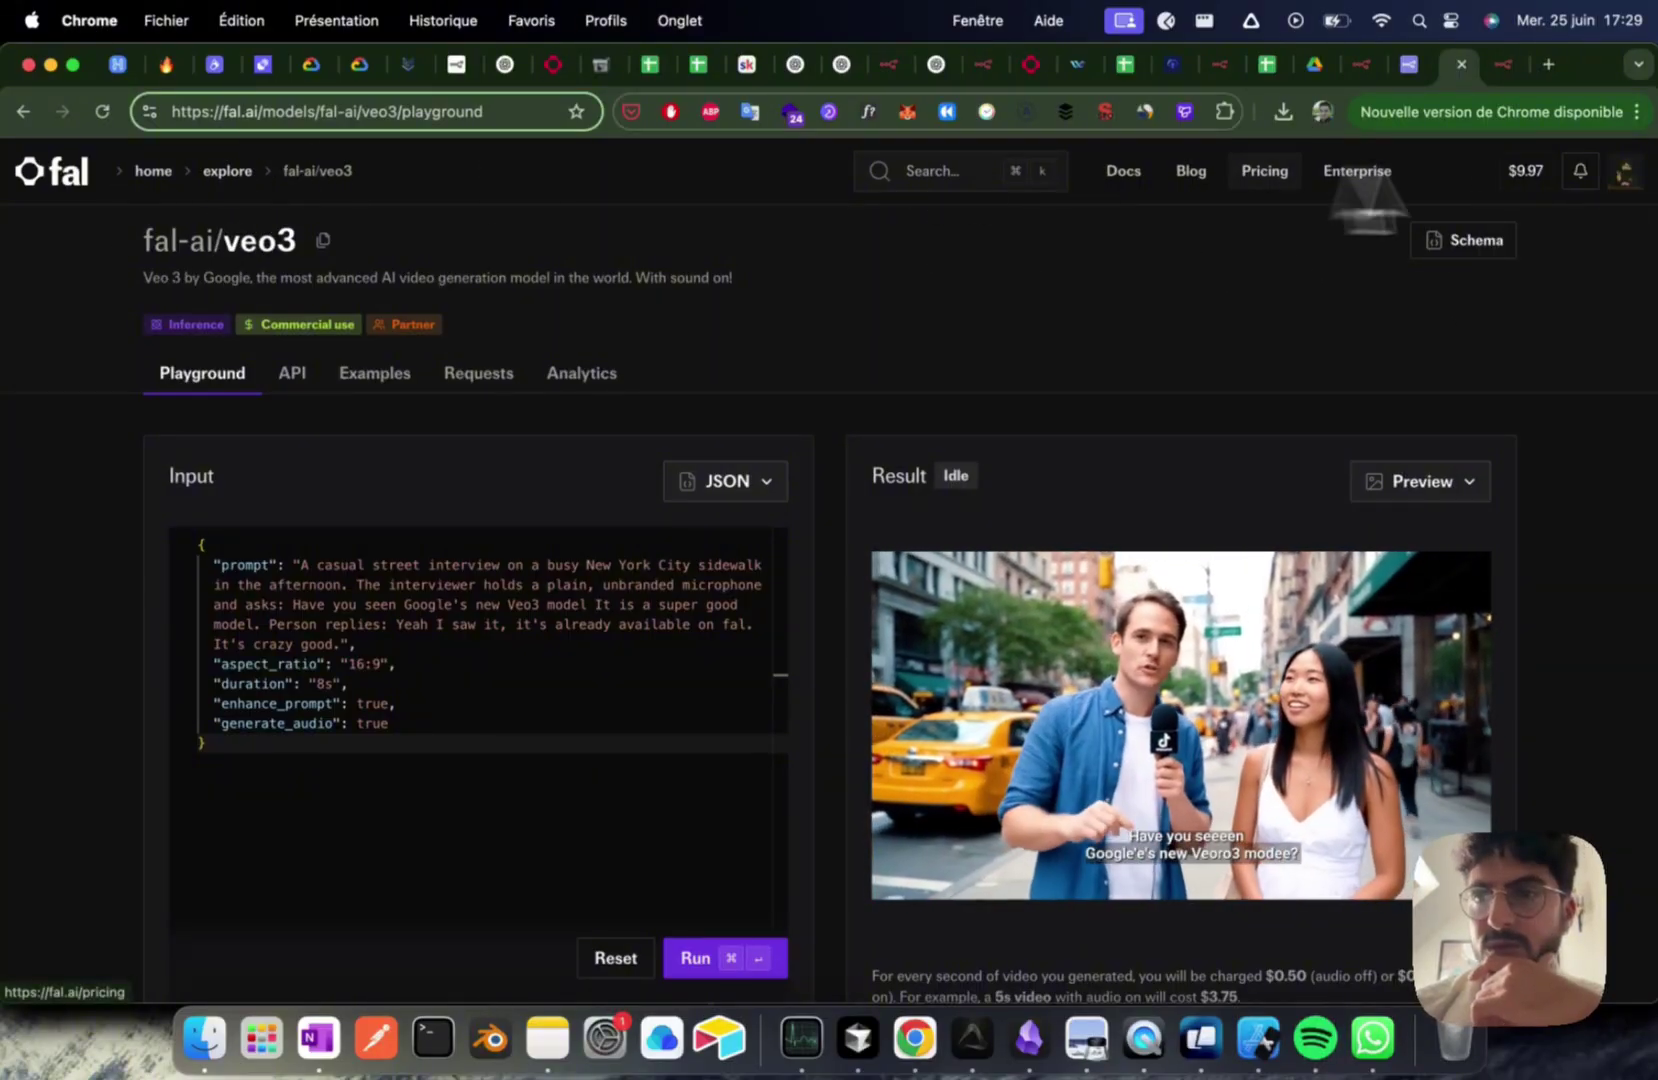
Step: Look through the Usage, Apps and Home pages of the fal.ai dashboard for recent model activity
left_click(1625, 172)
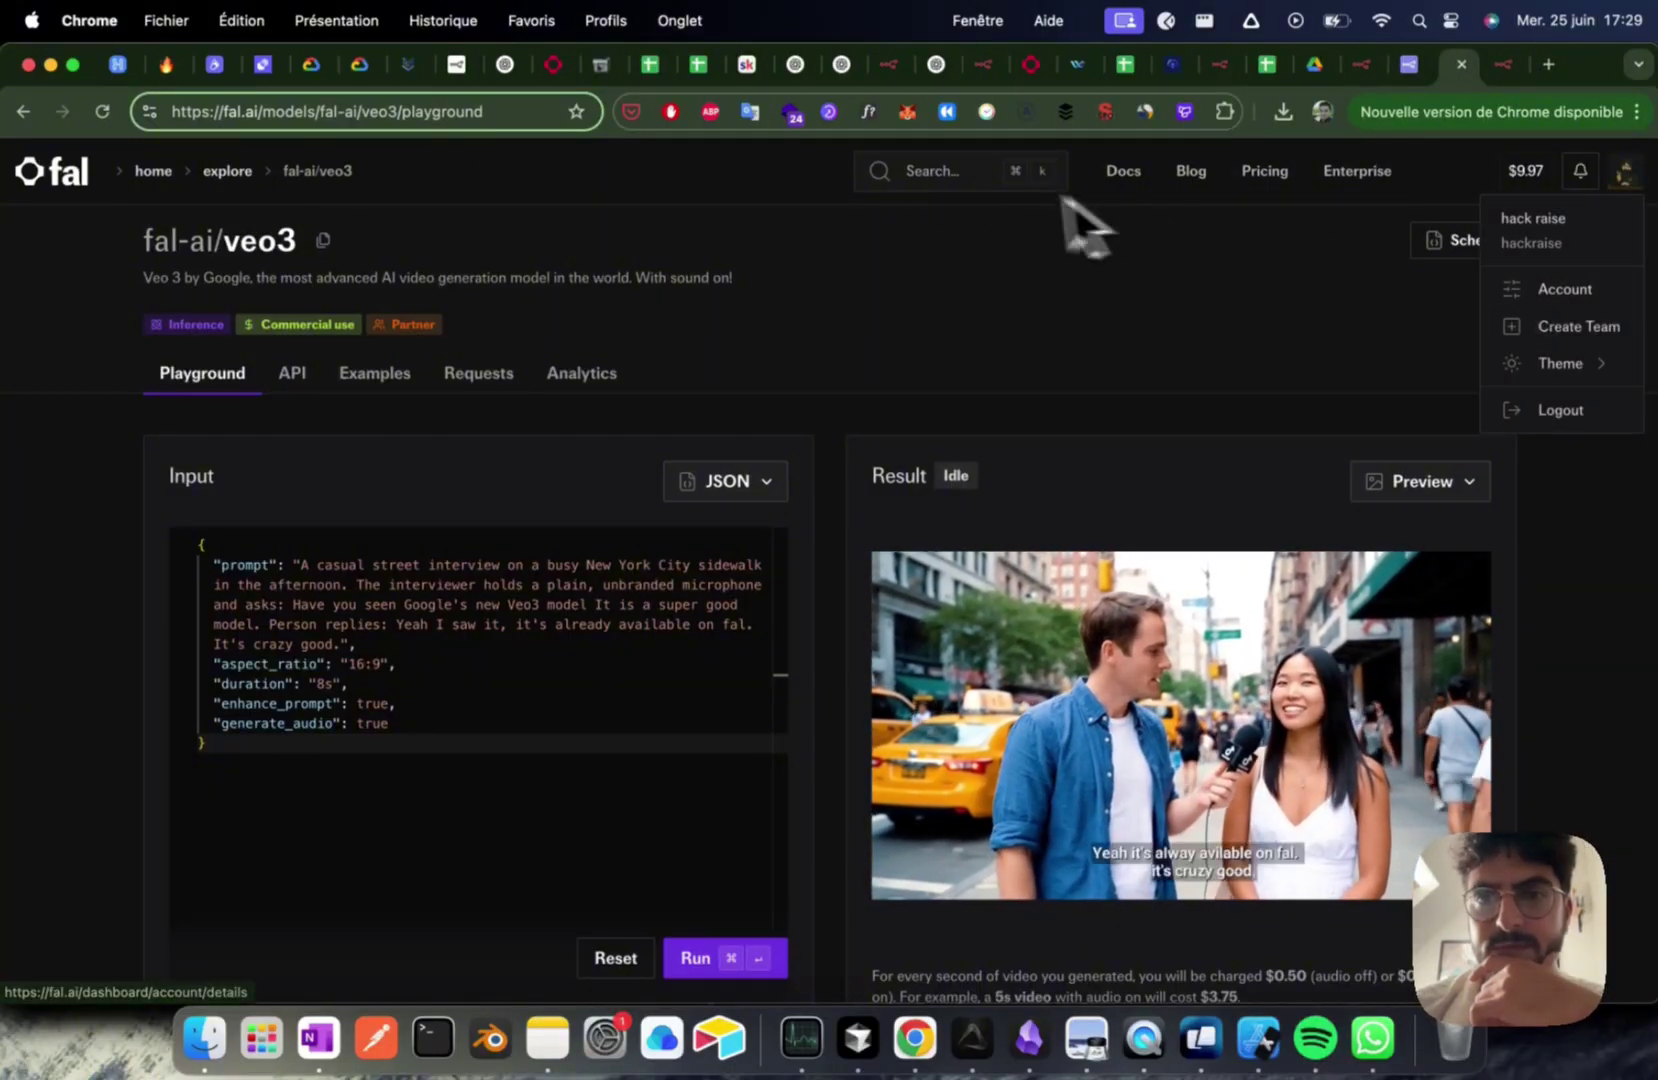
left_click(55, 172)
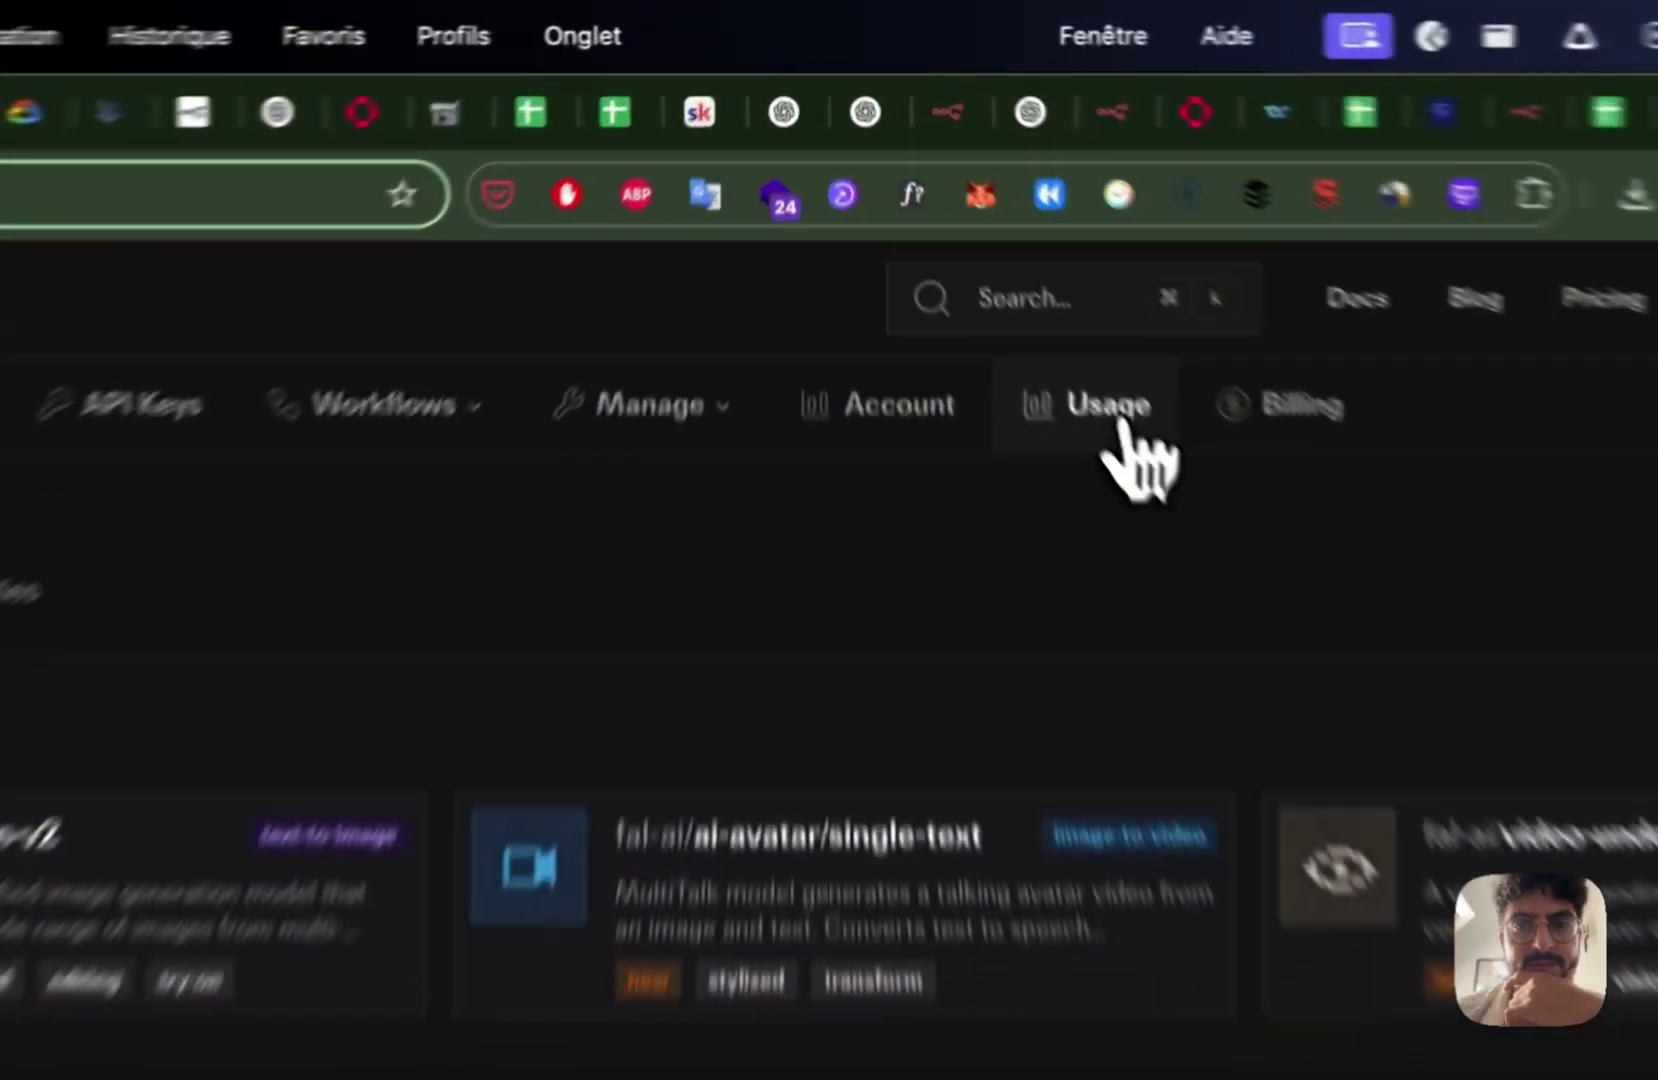
left_click(1115, 410)
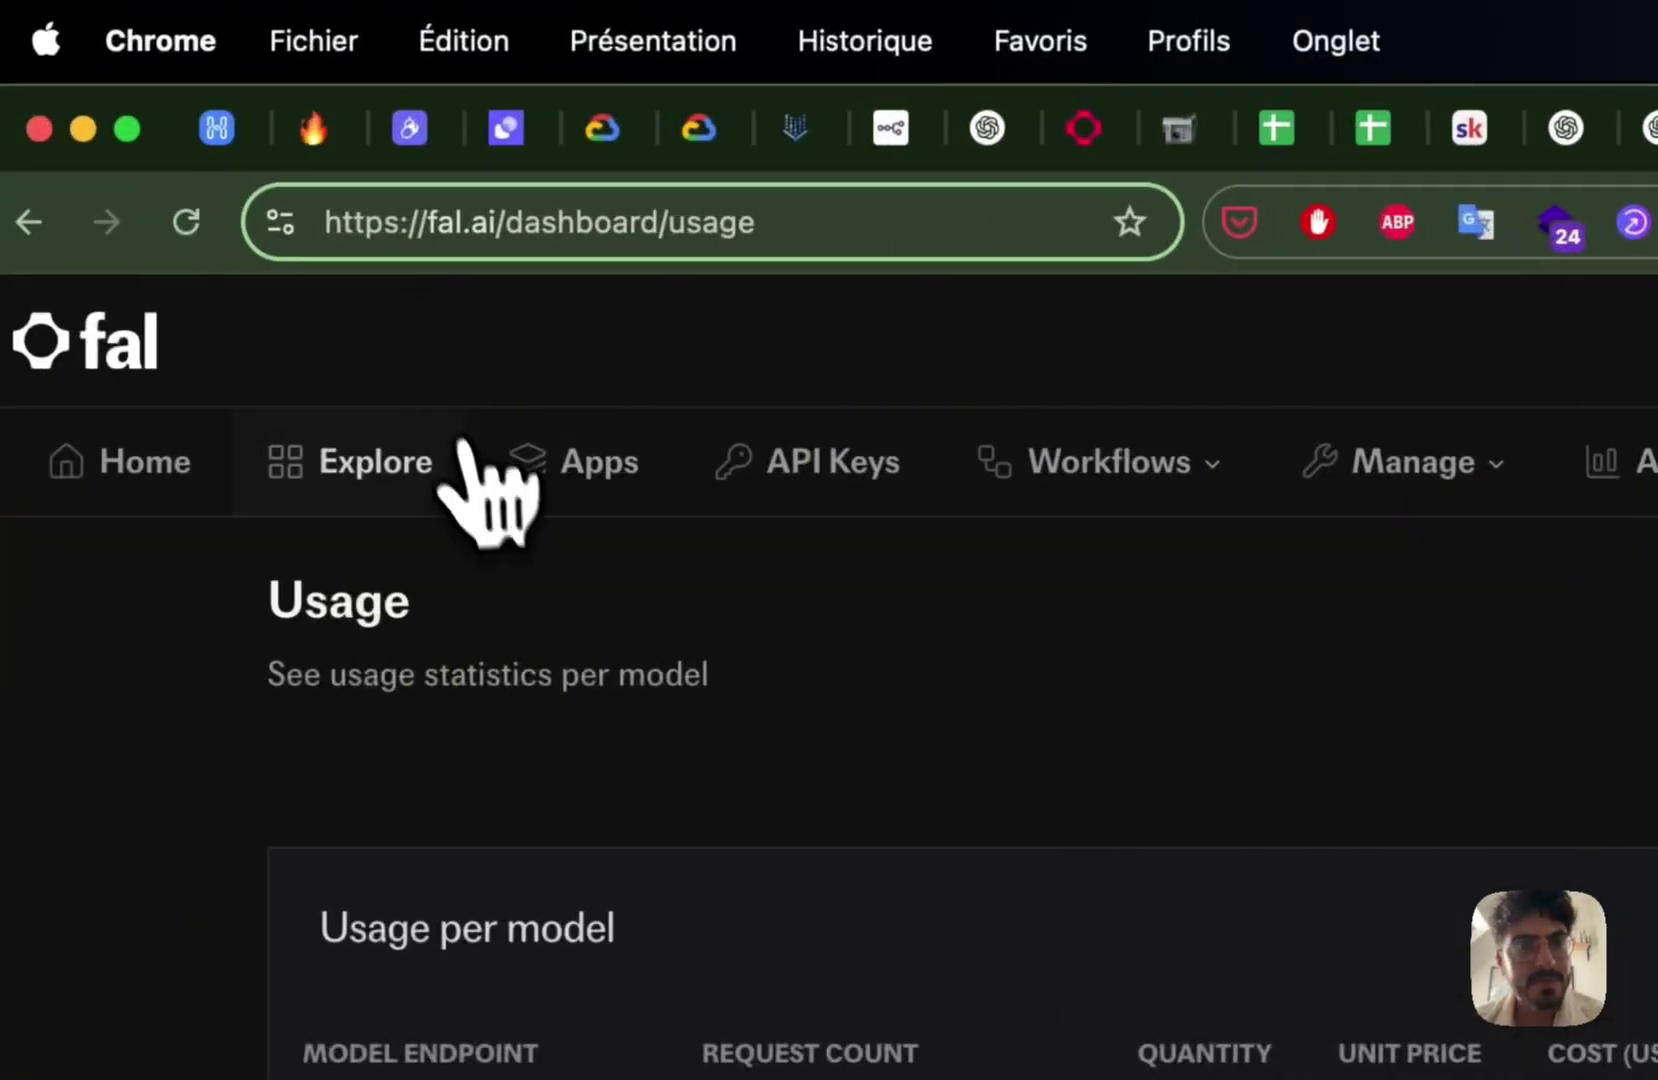
left_click(563, 478)
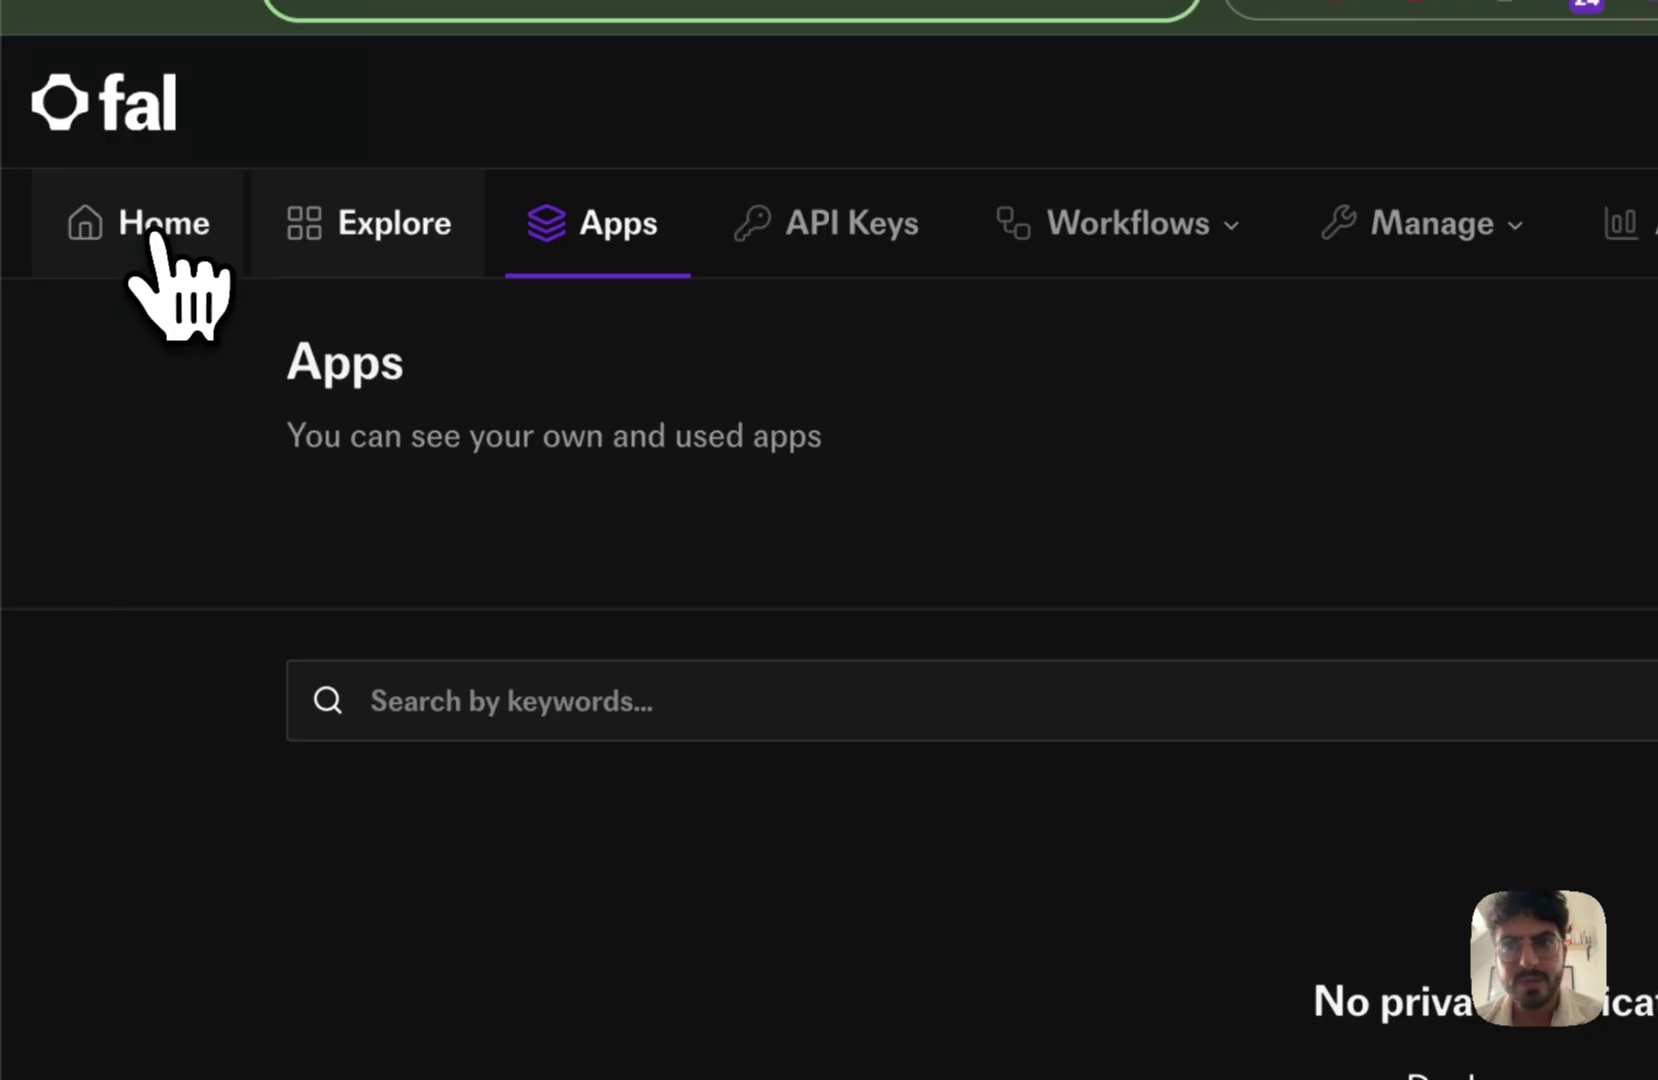
left_click(155, 235)
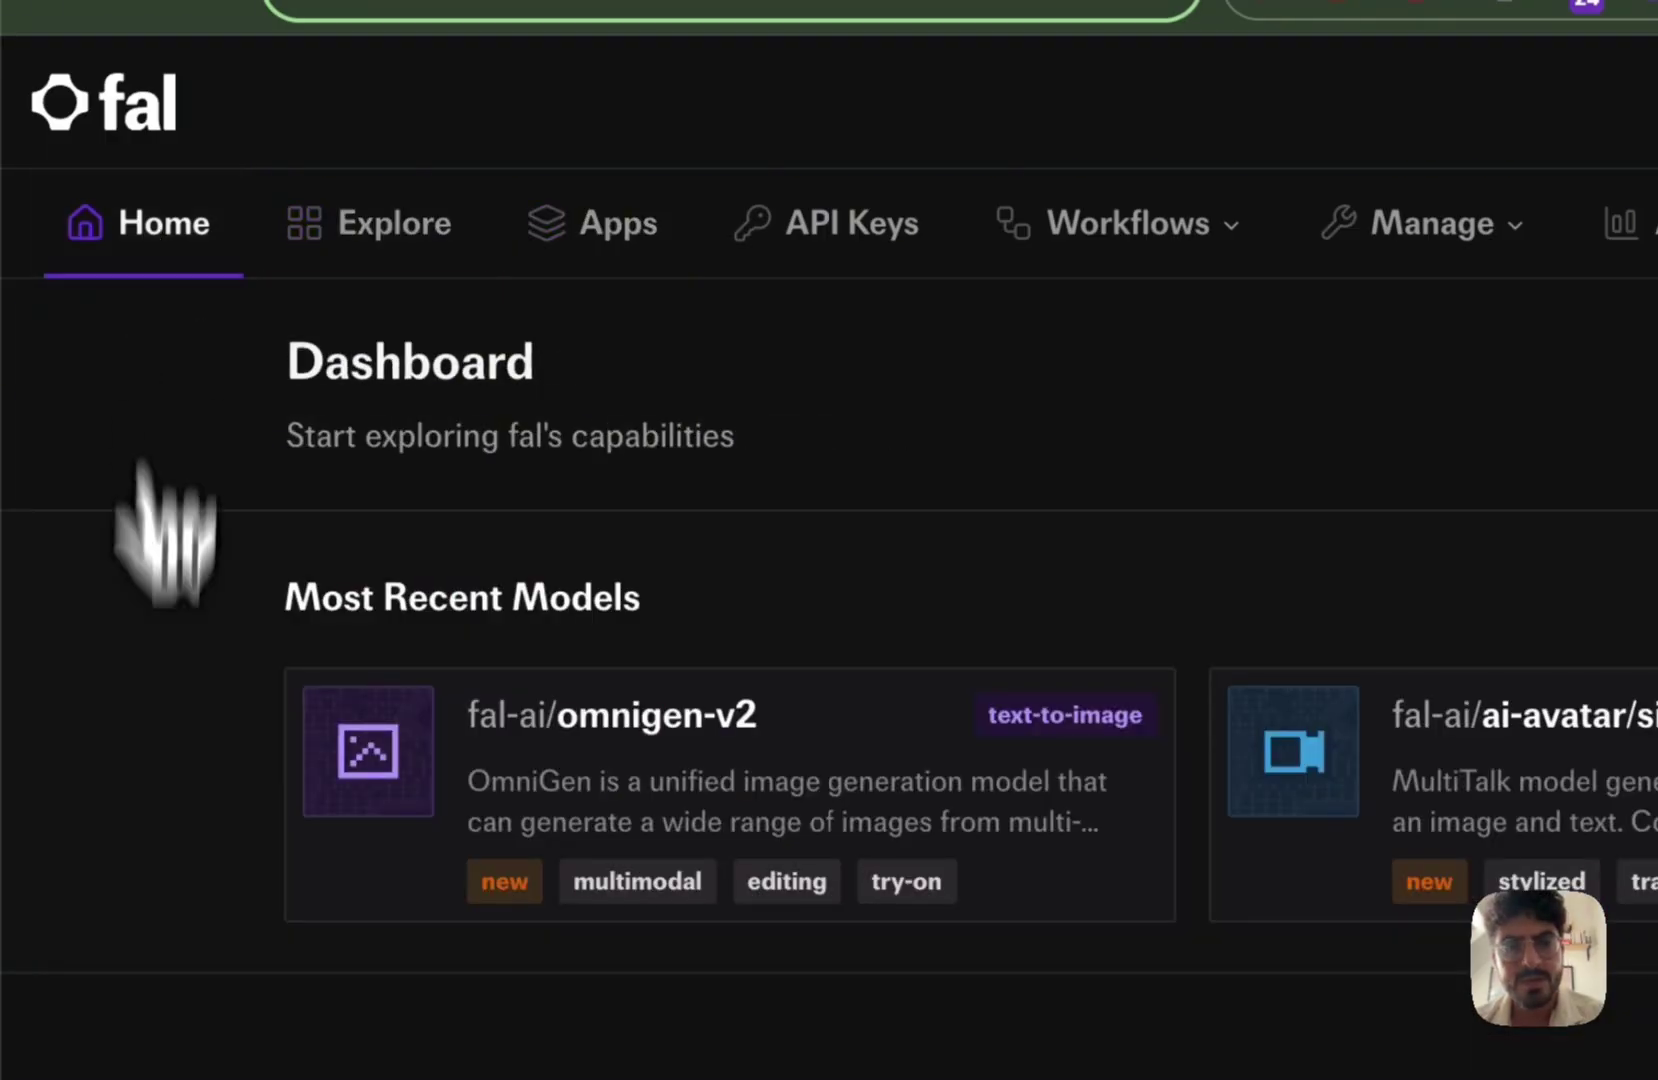
scroll(150, 915, "down", 10)
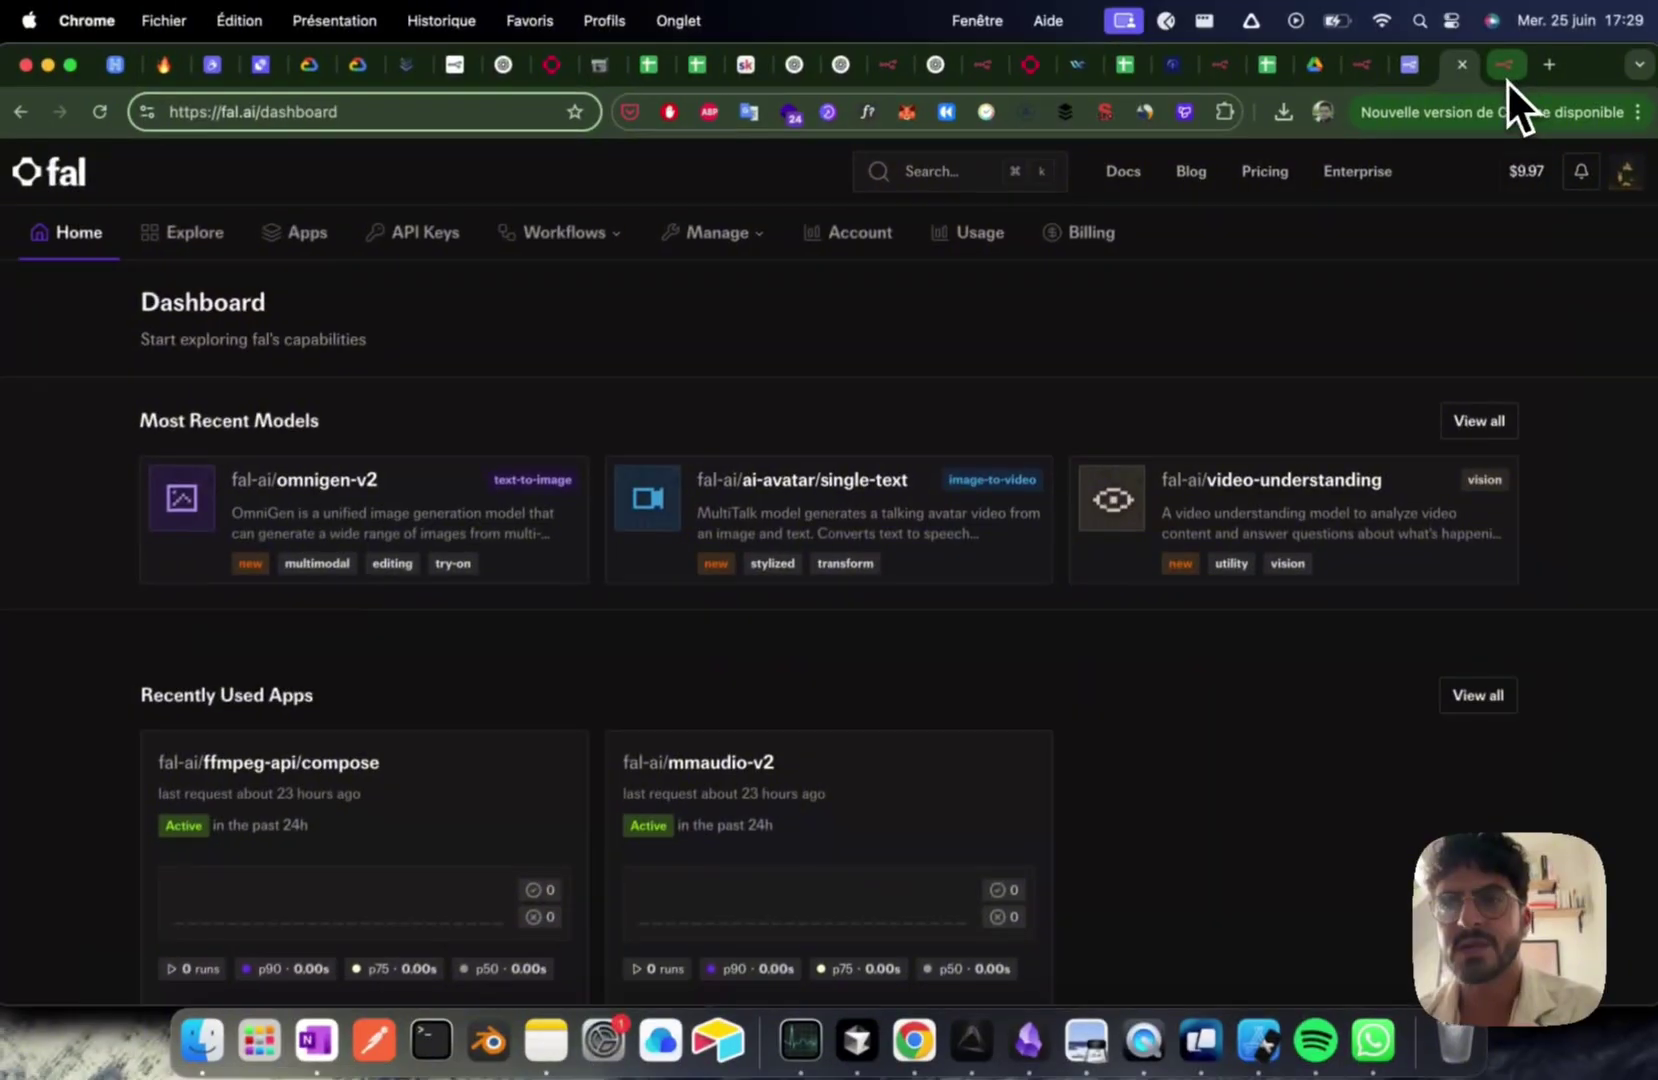
Step: Return to the n8n workflow and rerun the Get status node to check the video request's progress
left_click(1506, 82)
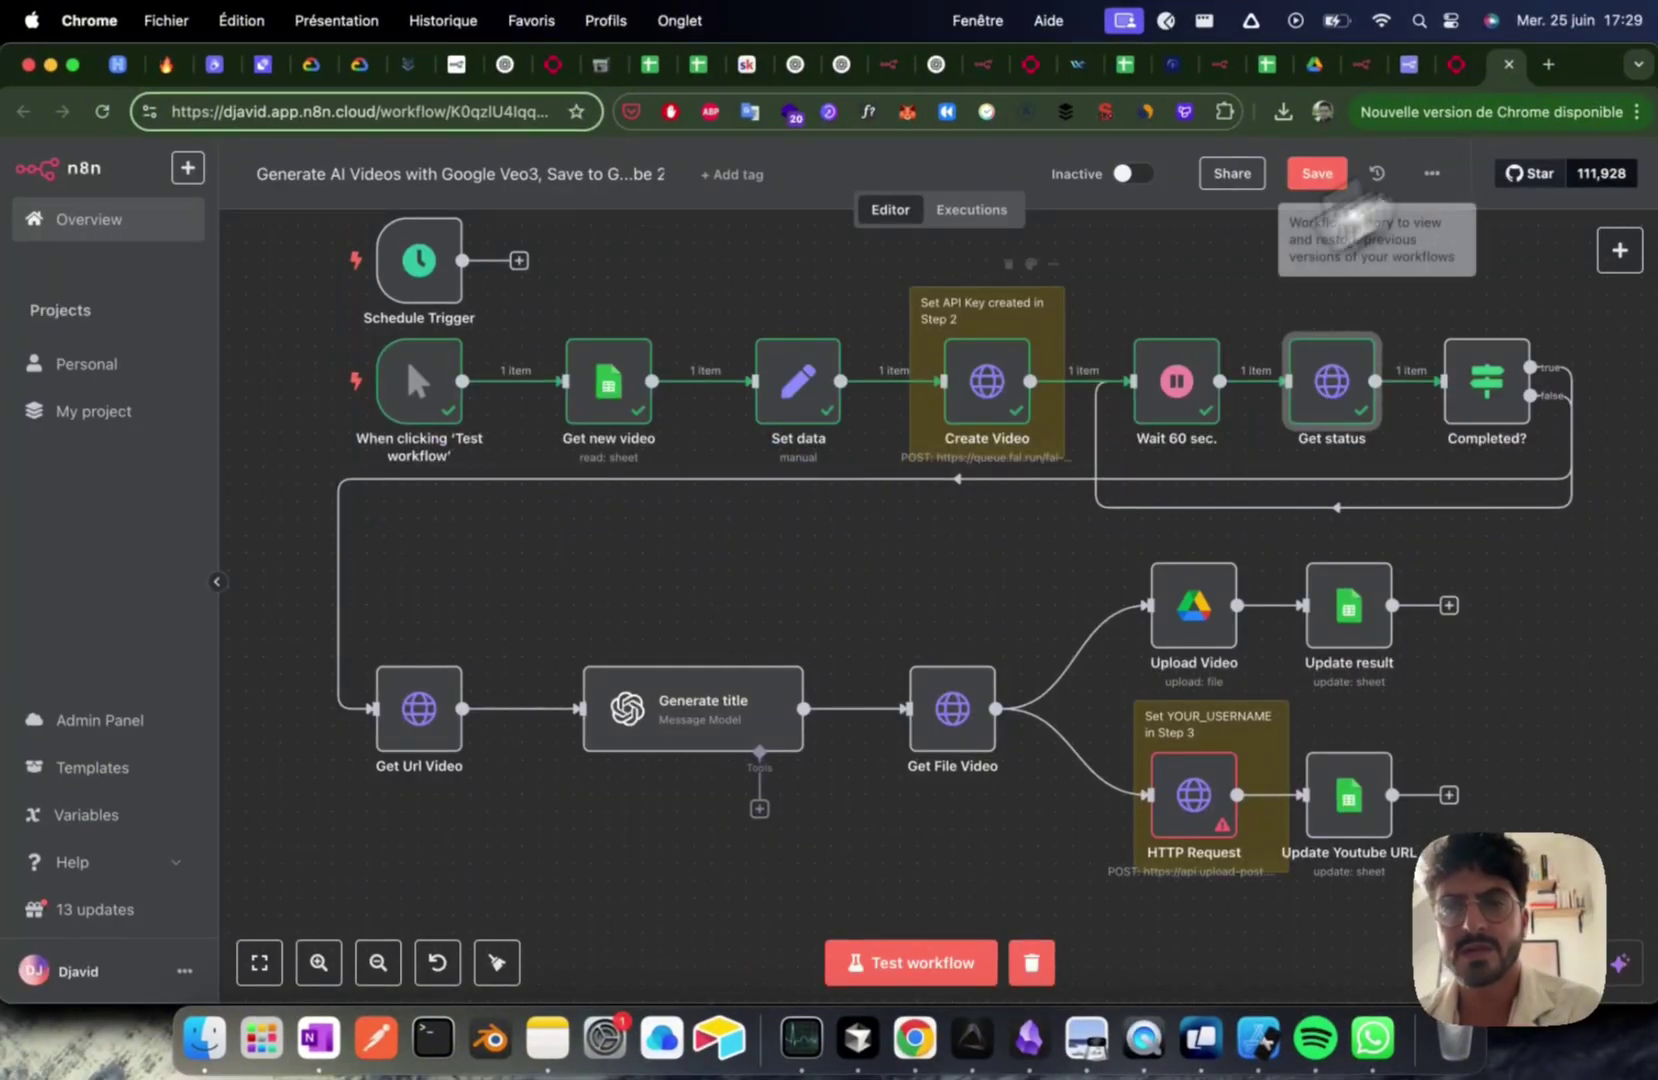
double_click(984, 392)
left_click(1244, 171)
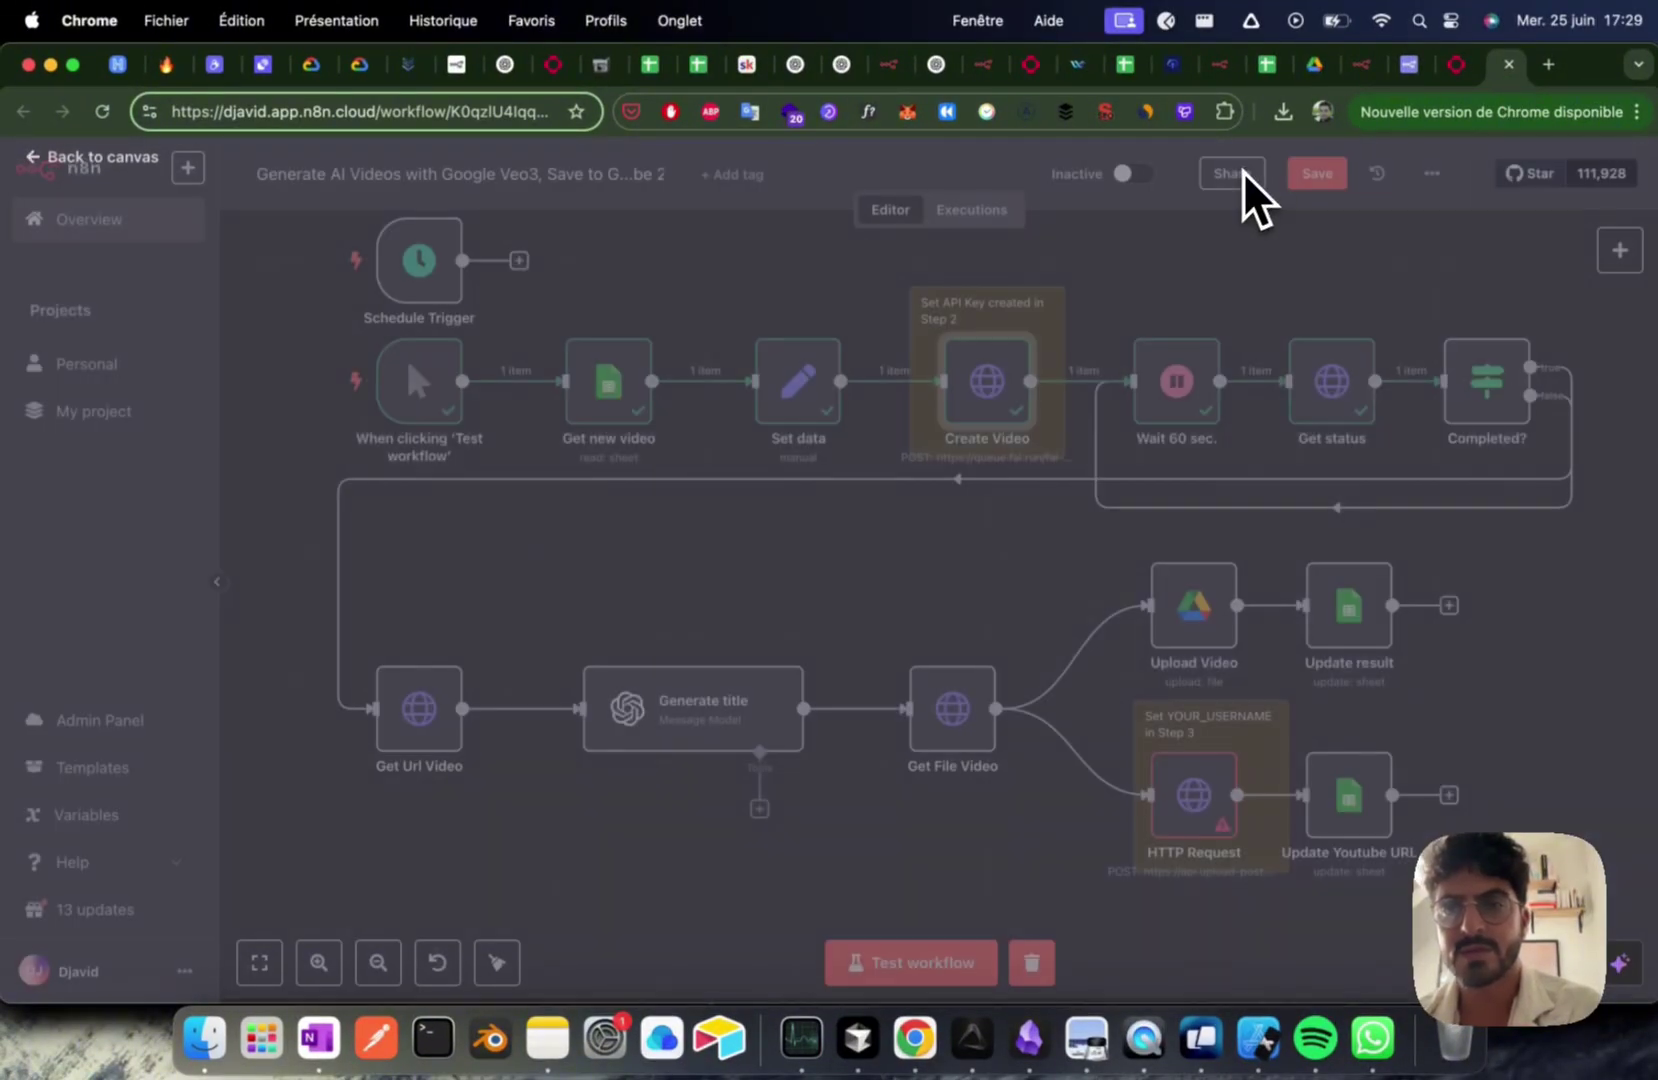
double_click(1329, 386)
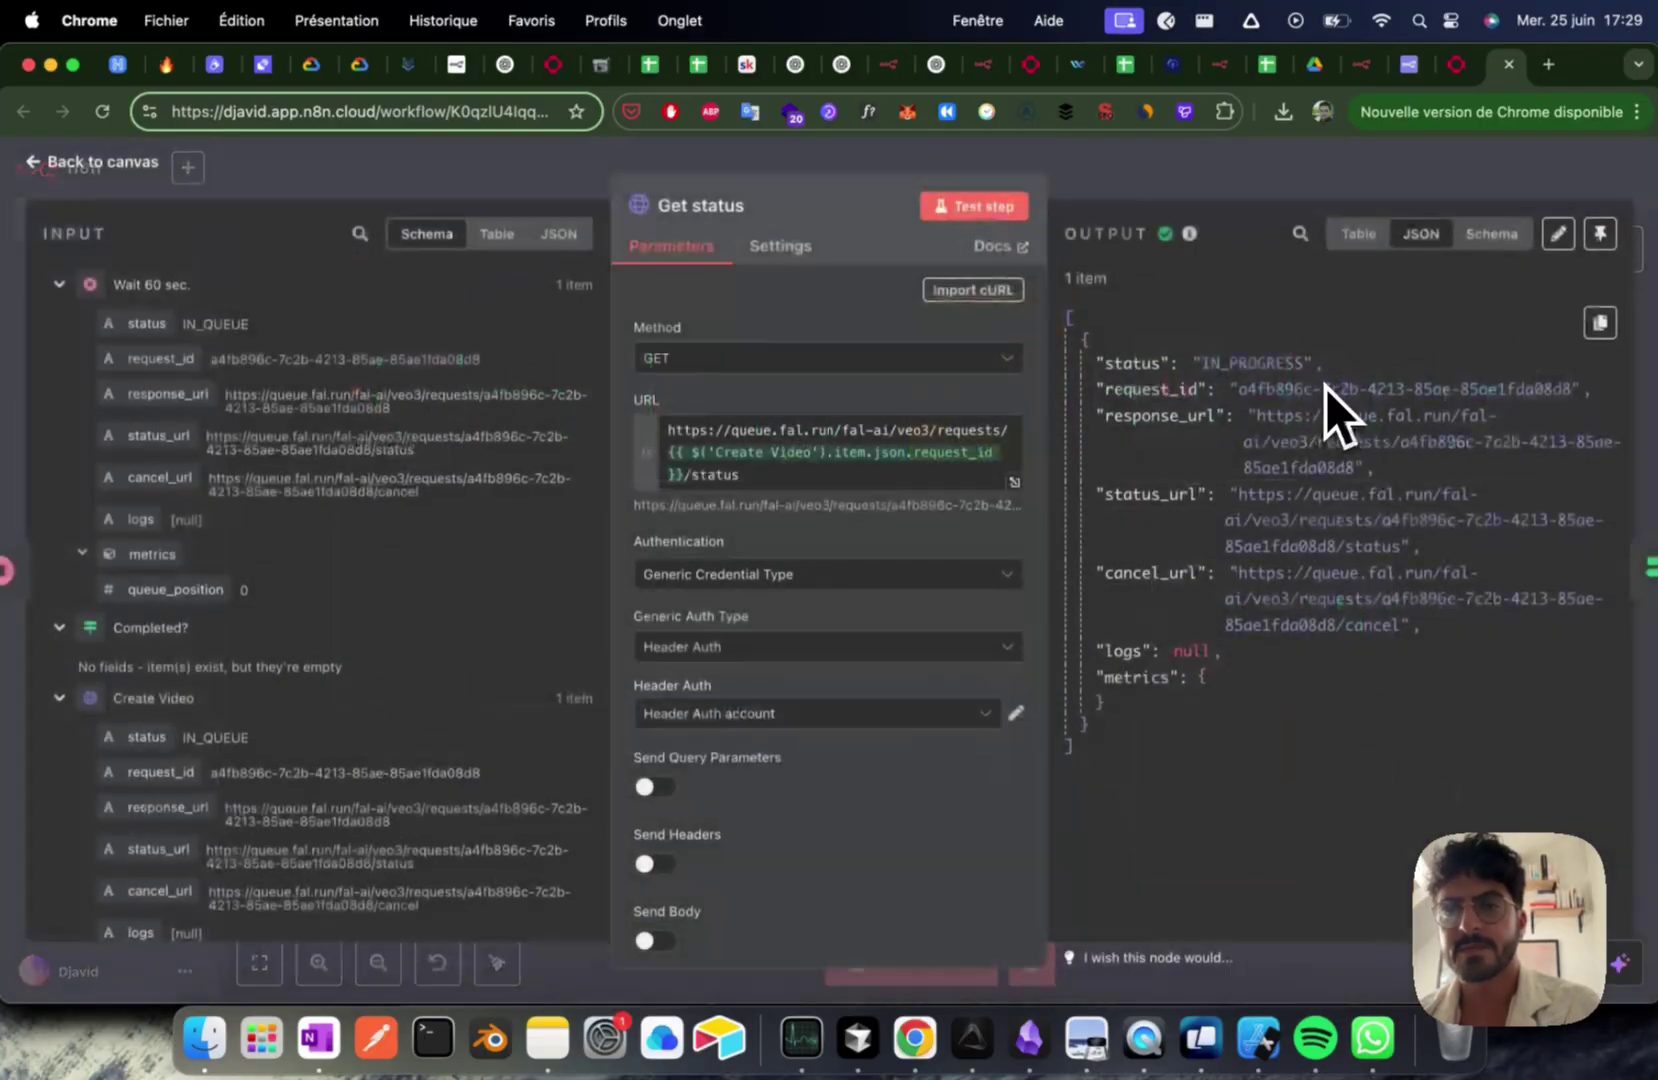
left_click(1001, 203)
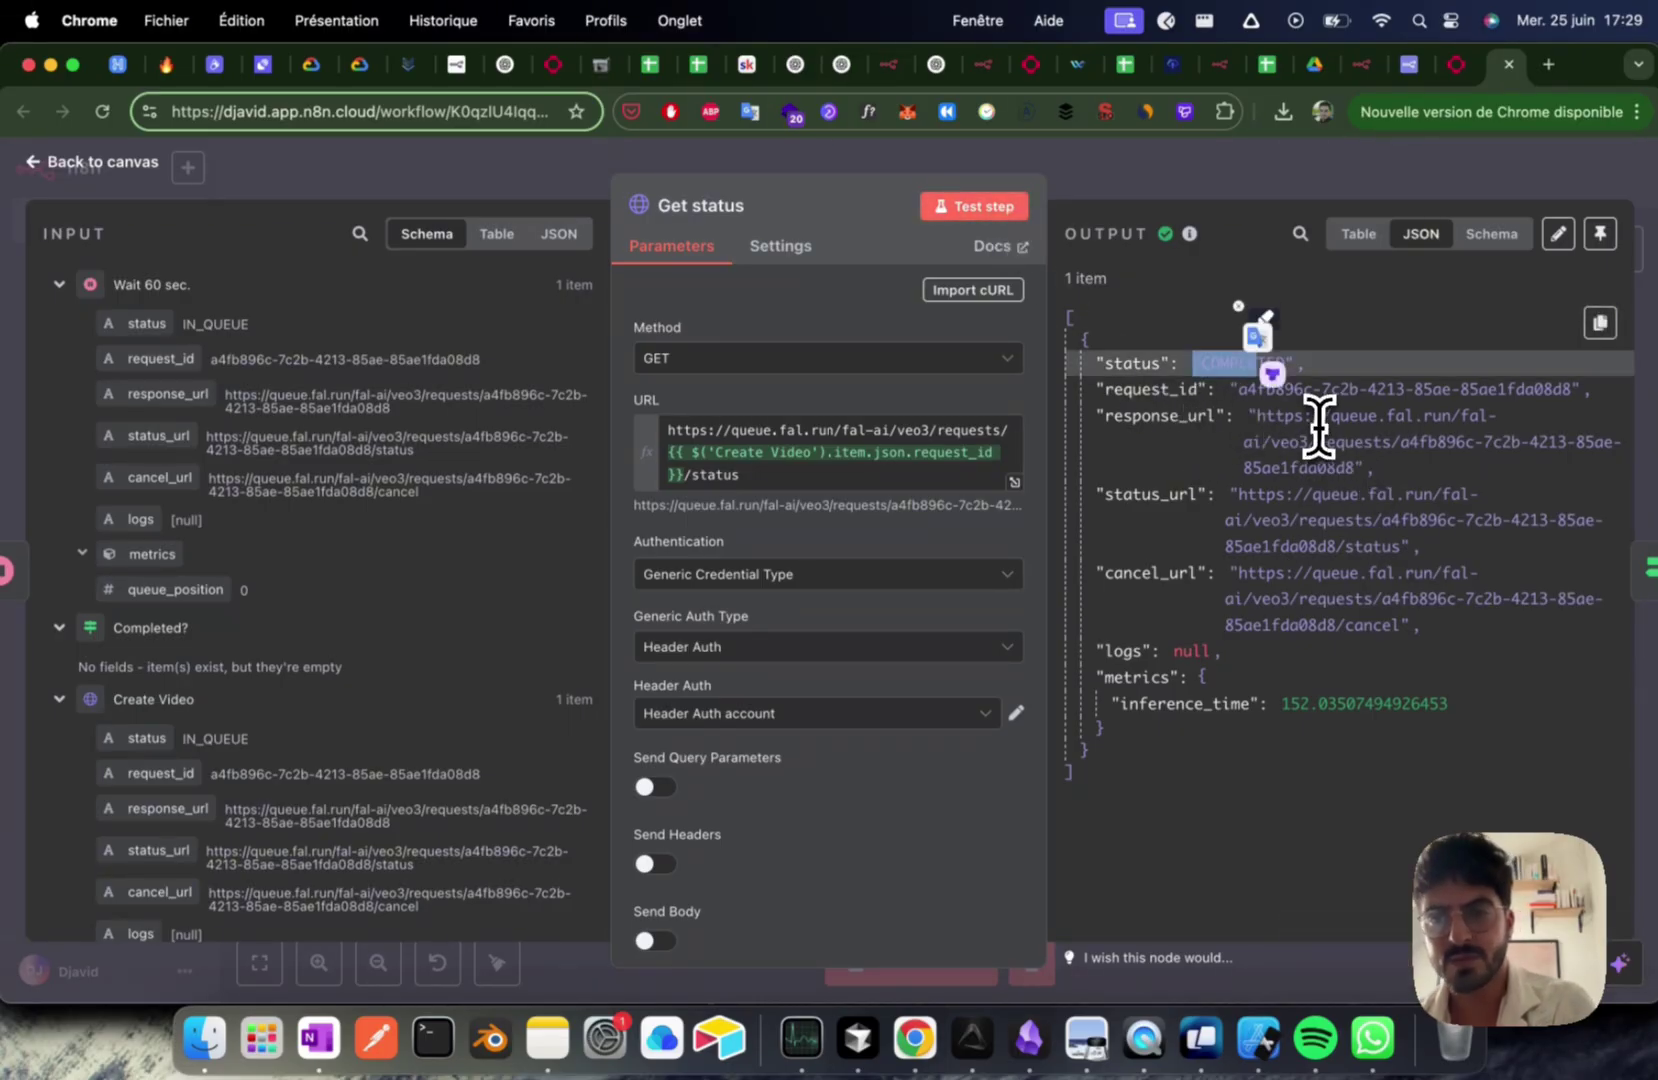
Step: Try to open the response_url from the Get status output in a new browser tab and close that tab
left_click_drag(1258, 412, 1341, 463)
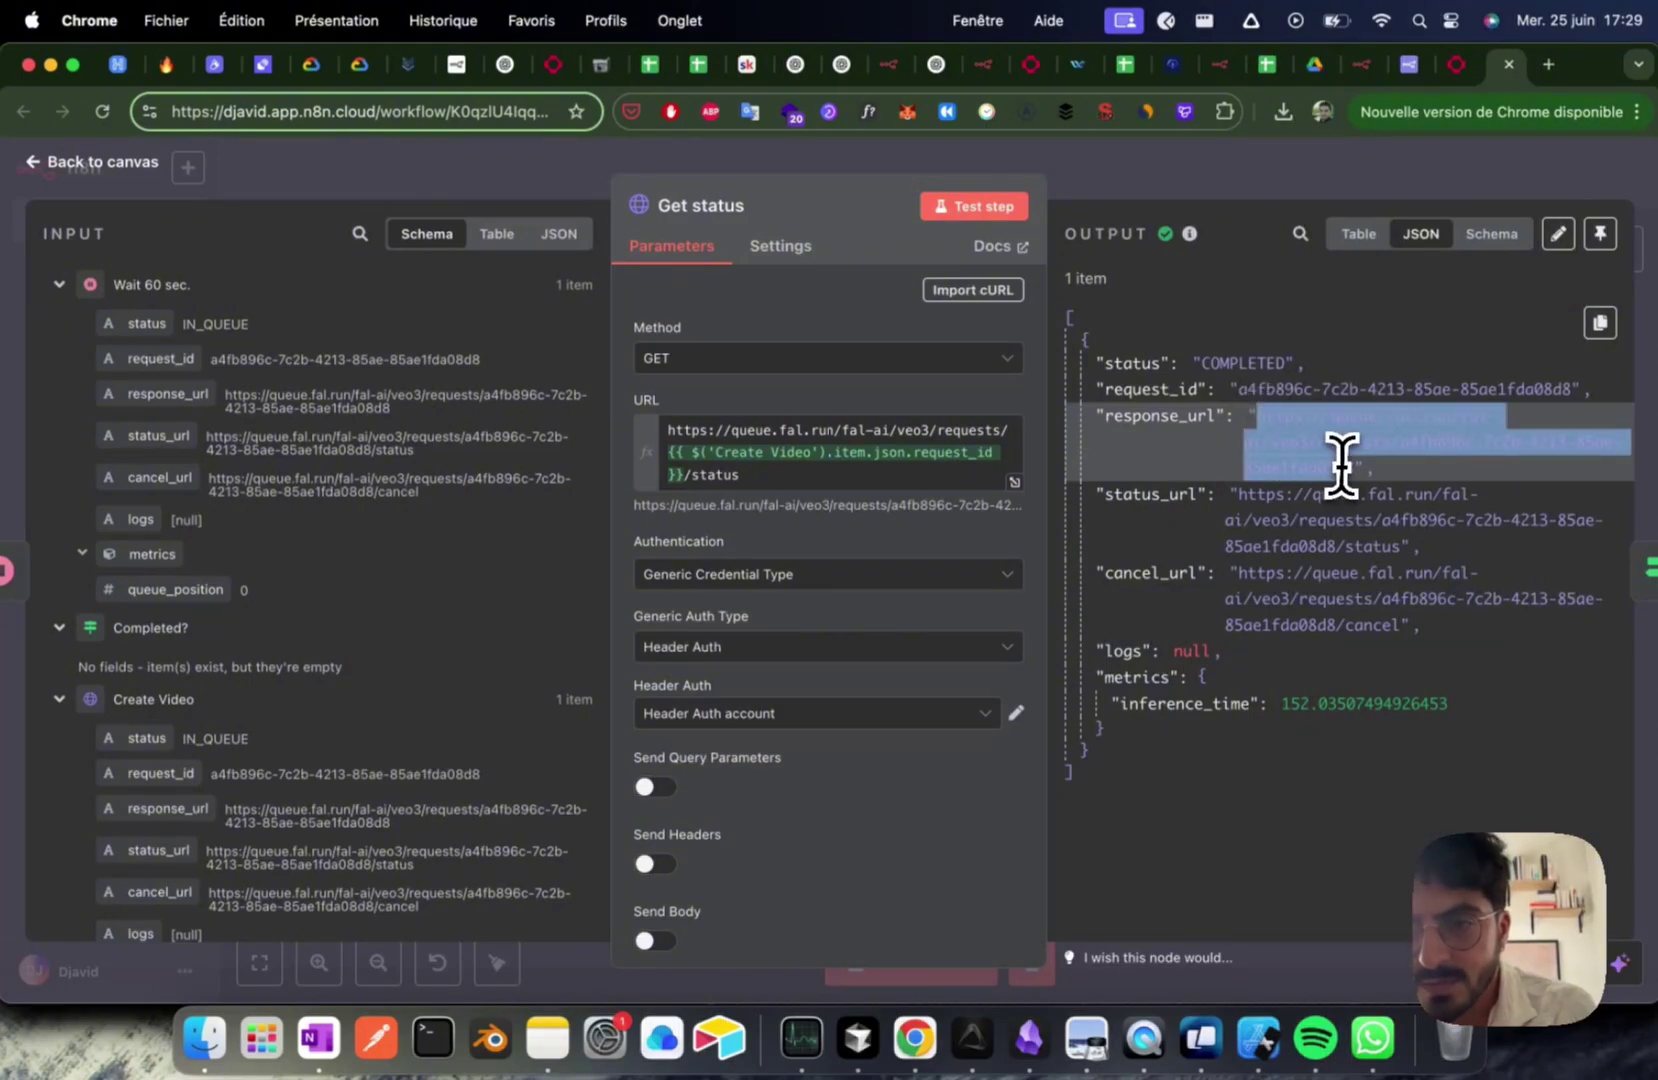
key("super+c")
key("super+t")
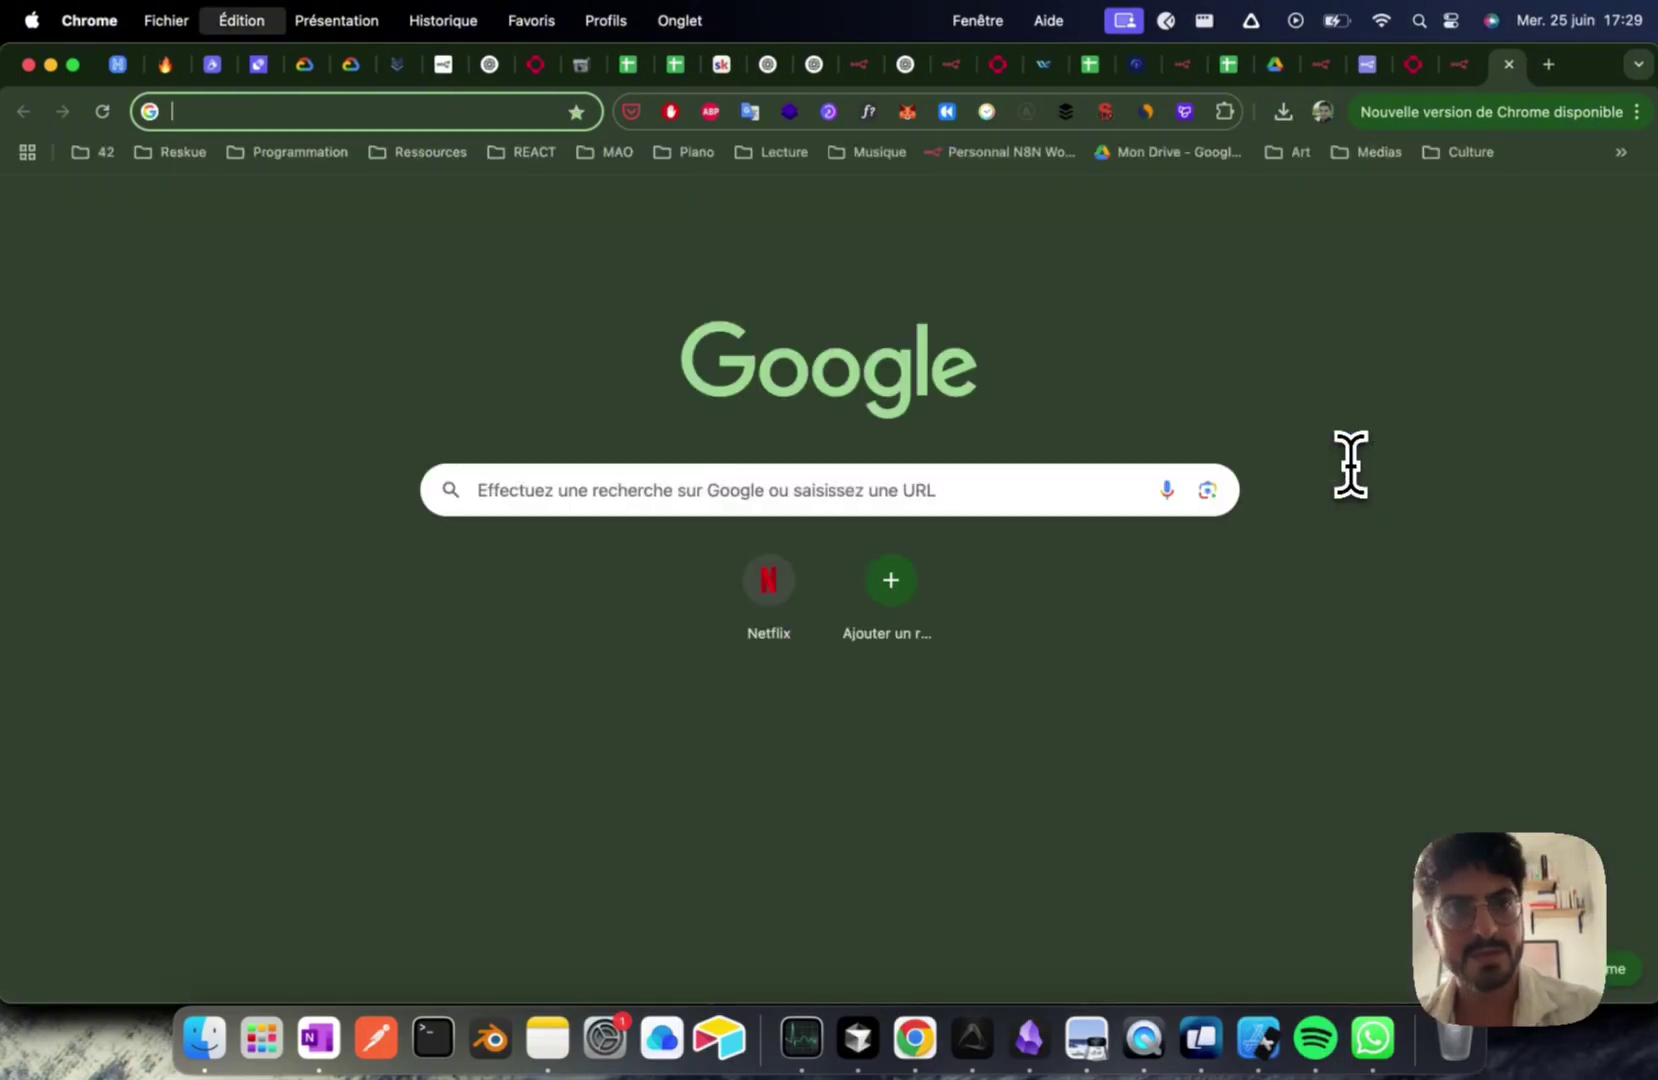
key("super+v")
key("Return")
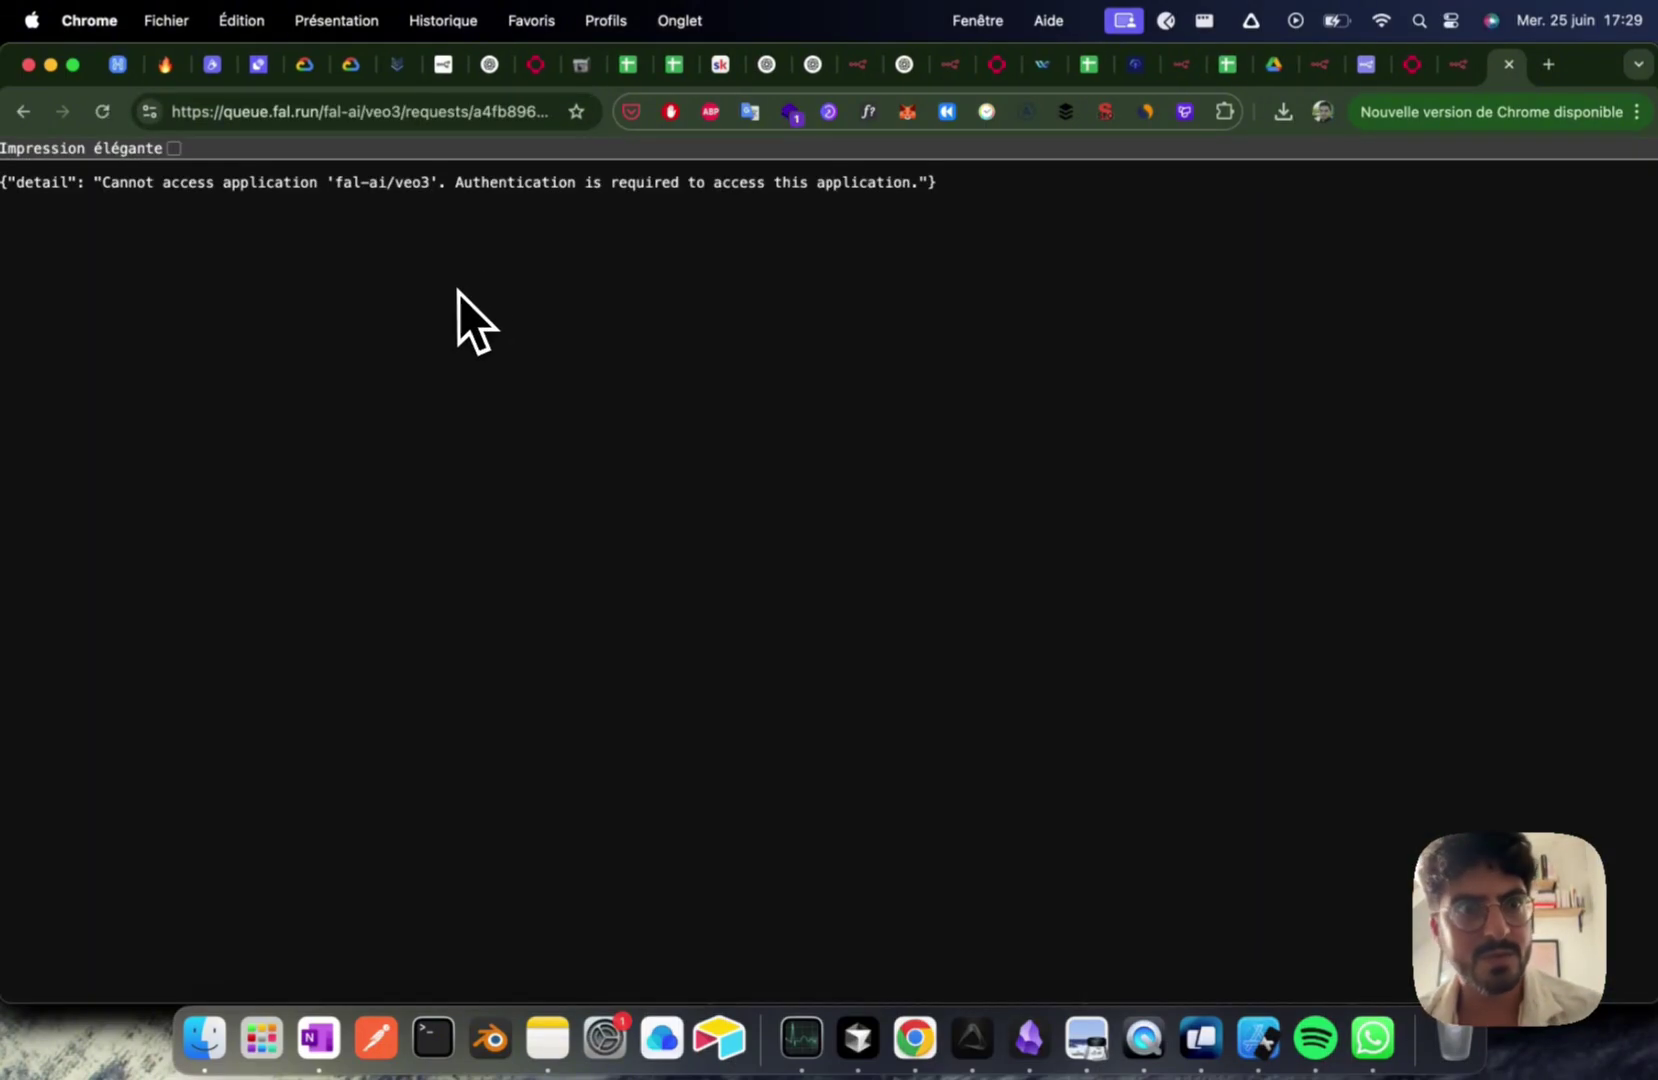
key("super+w")
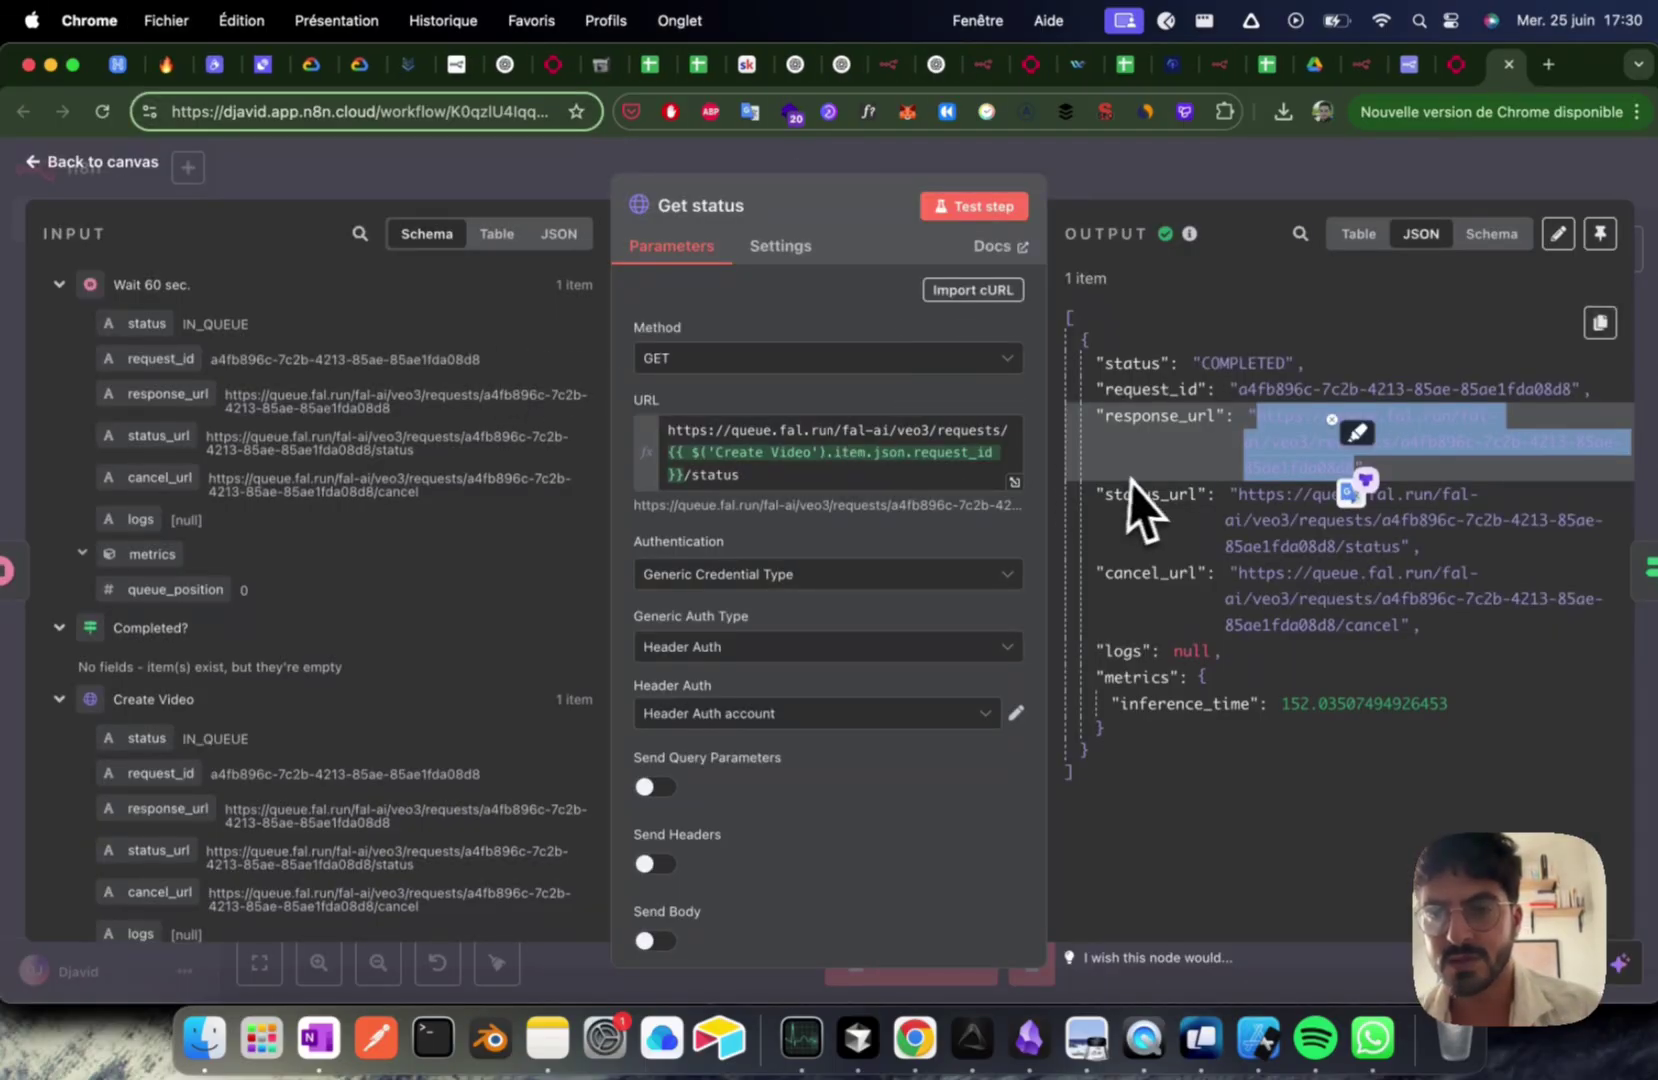
Step: Switch to the other workflow copy containing the Create Video1 node, close that node's settings and examine the main flow on its canvas
key("super+alt+Left")
key("super+alt+Left")
key("super+alt+Left")
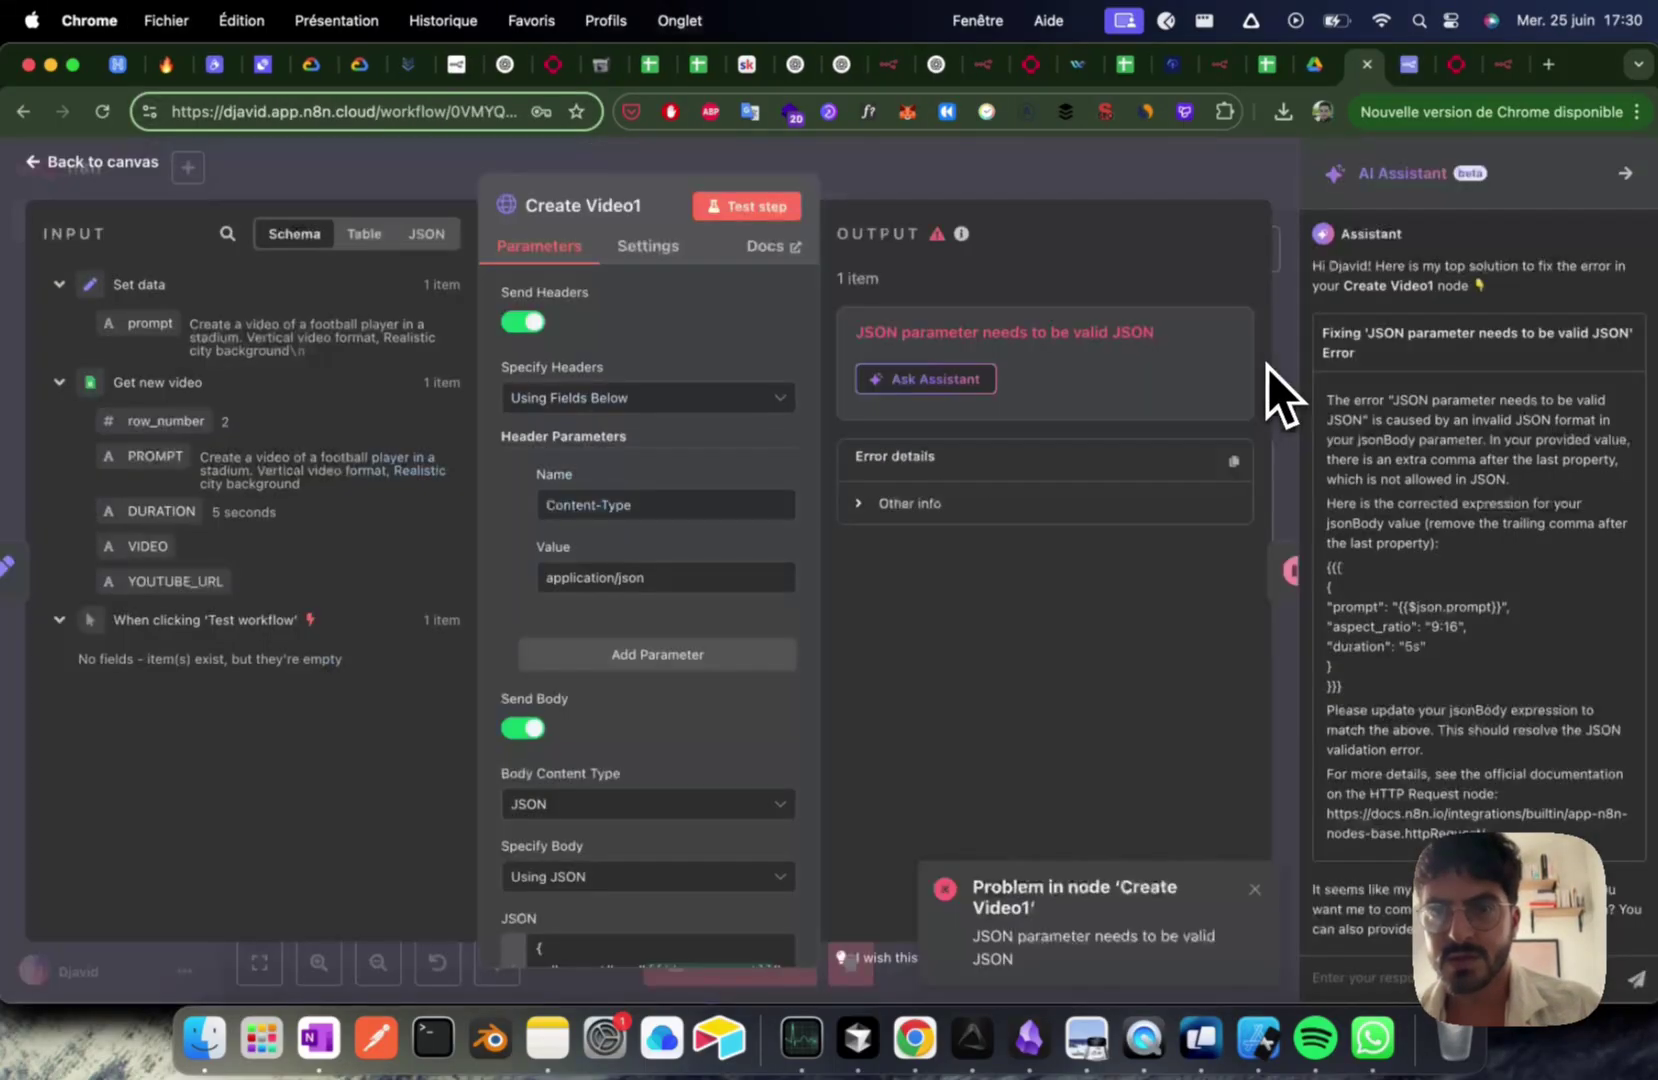
key("super+alt+Left")
key("super+alt+Right")
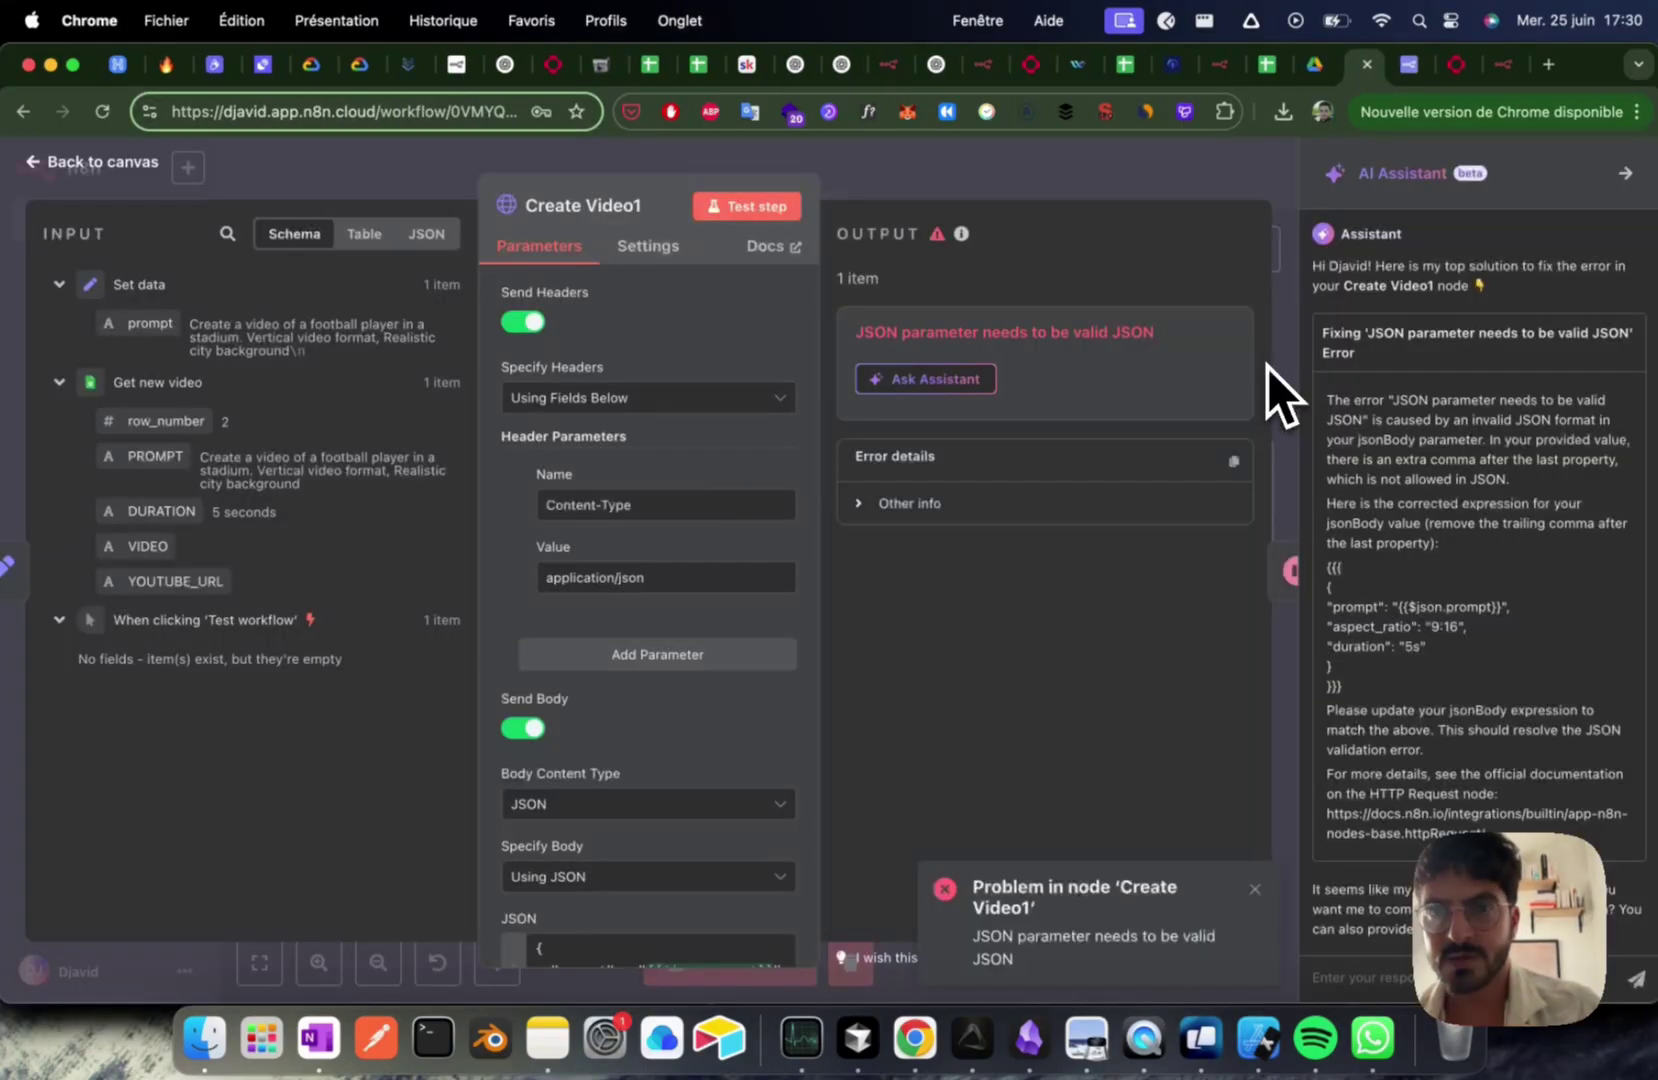
left_click(1107, 167)
scroll(1003, 459, "up", 5)
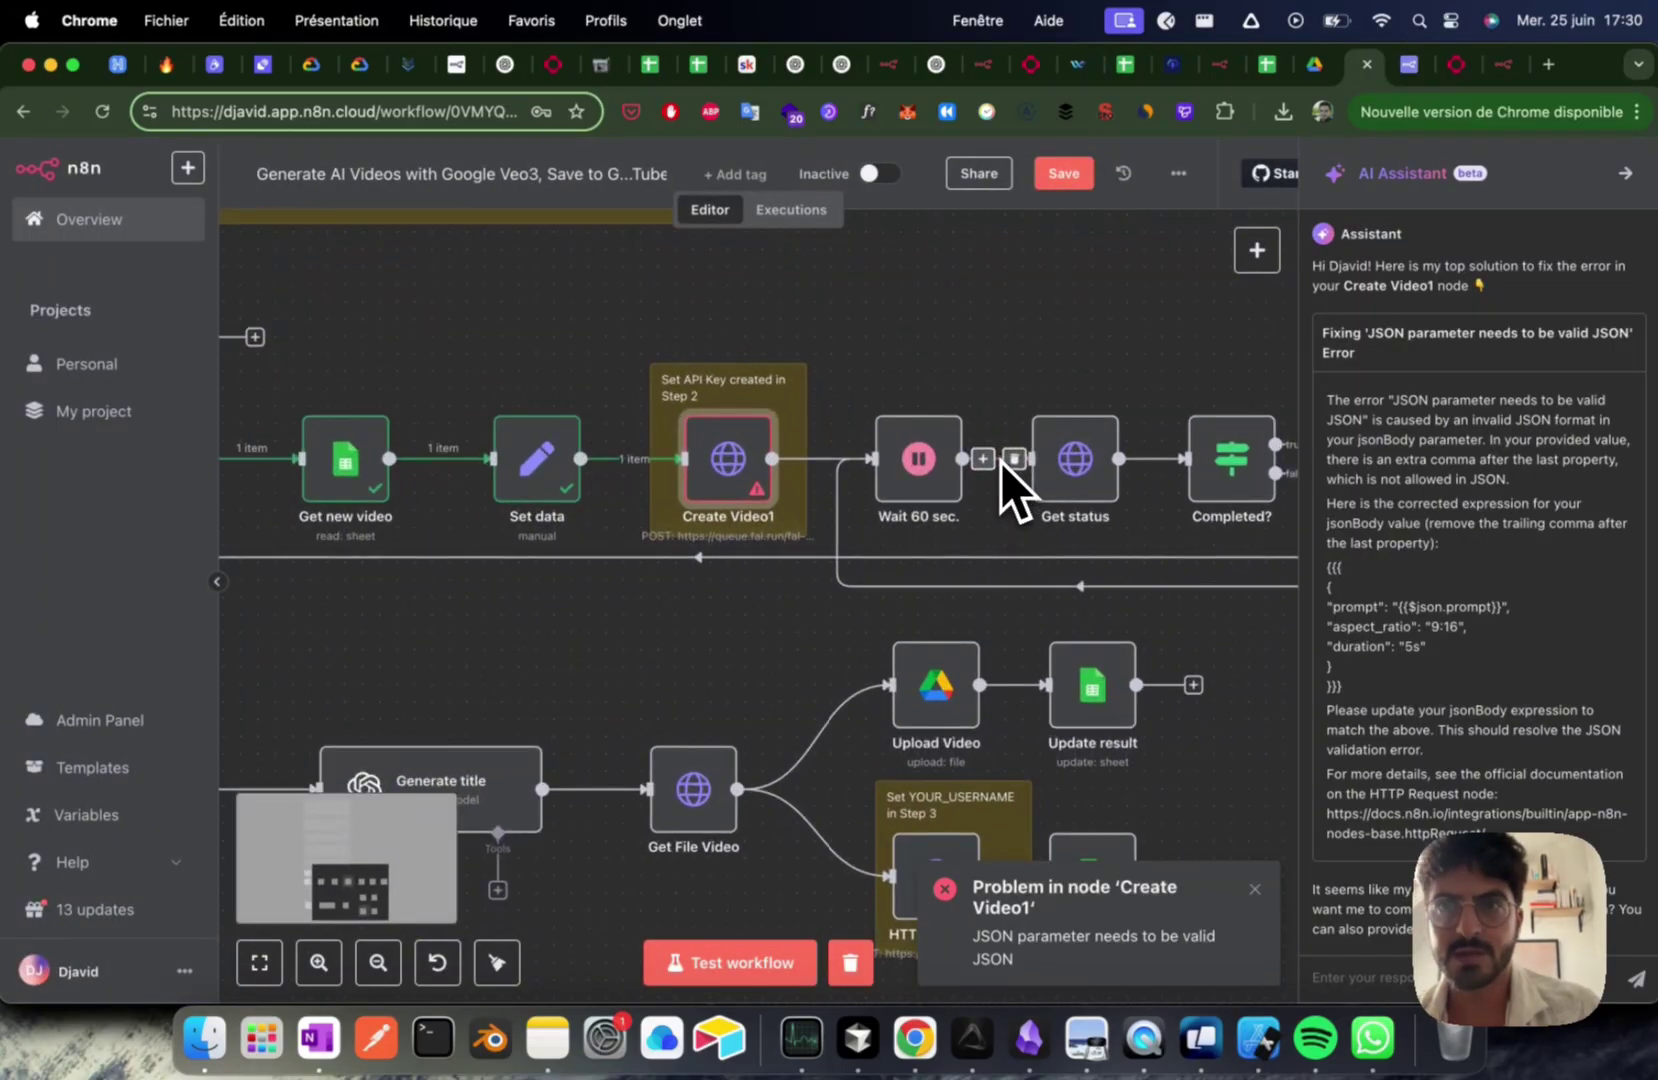
left_click(1232, 64)
key("super+alt+Right")
key("super+alt+Right")
key("super+alt+Right")
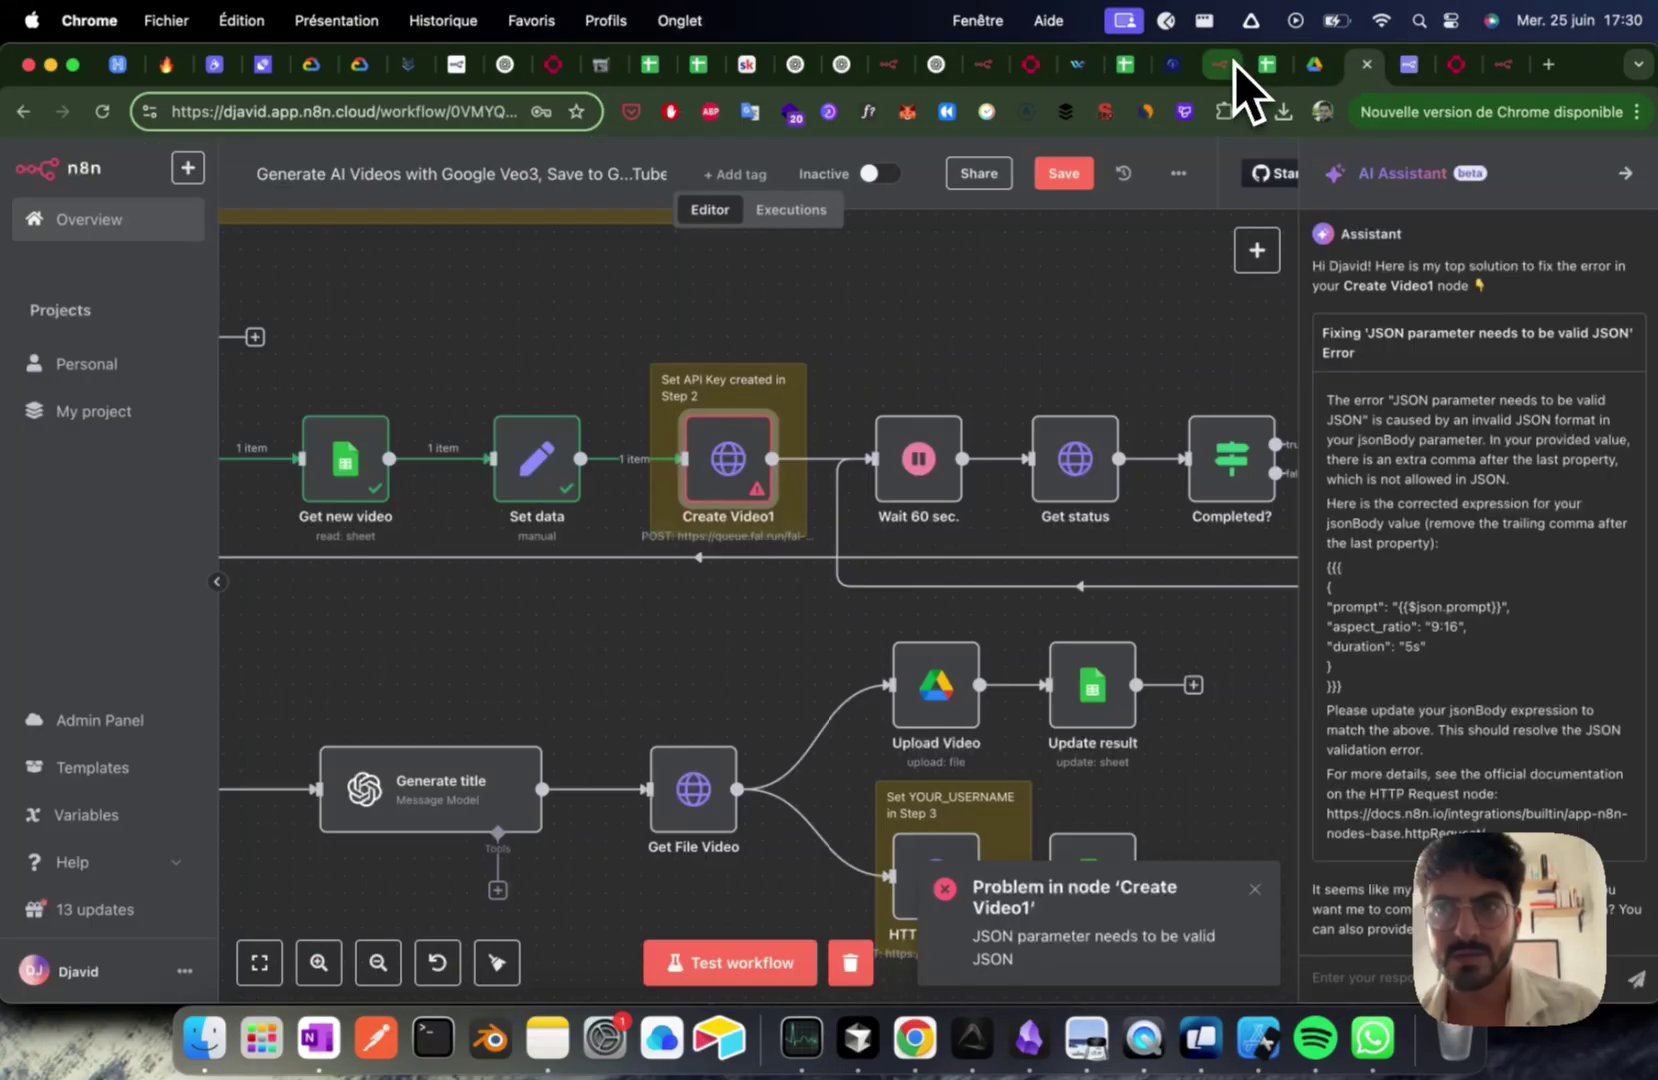
scroll(1017, 360, "down", 5)
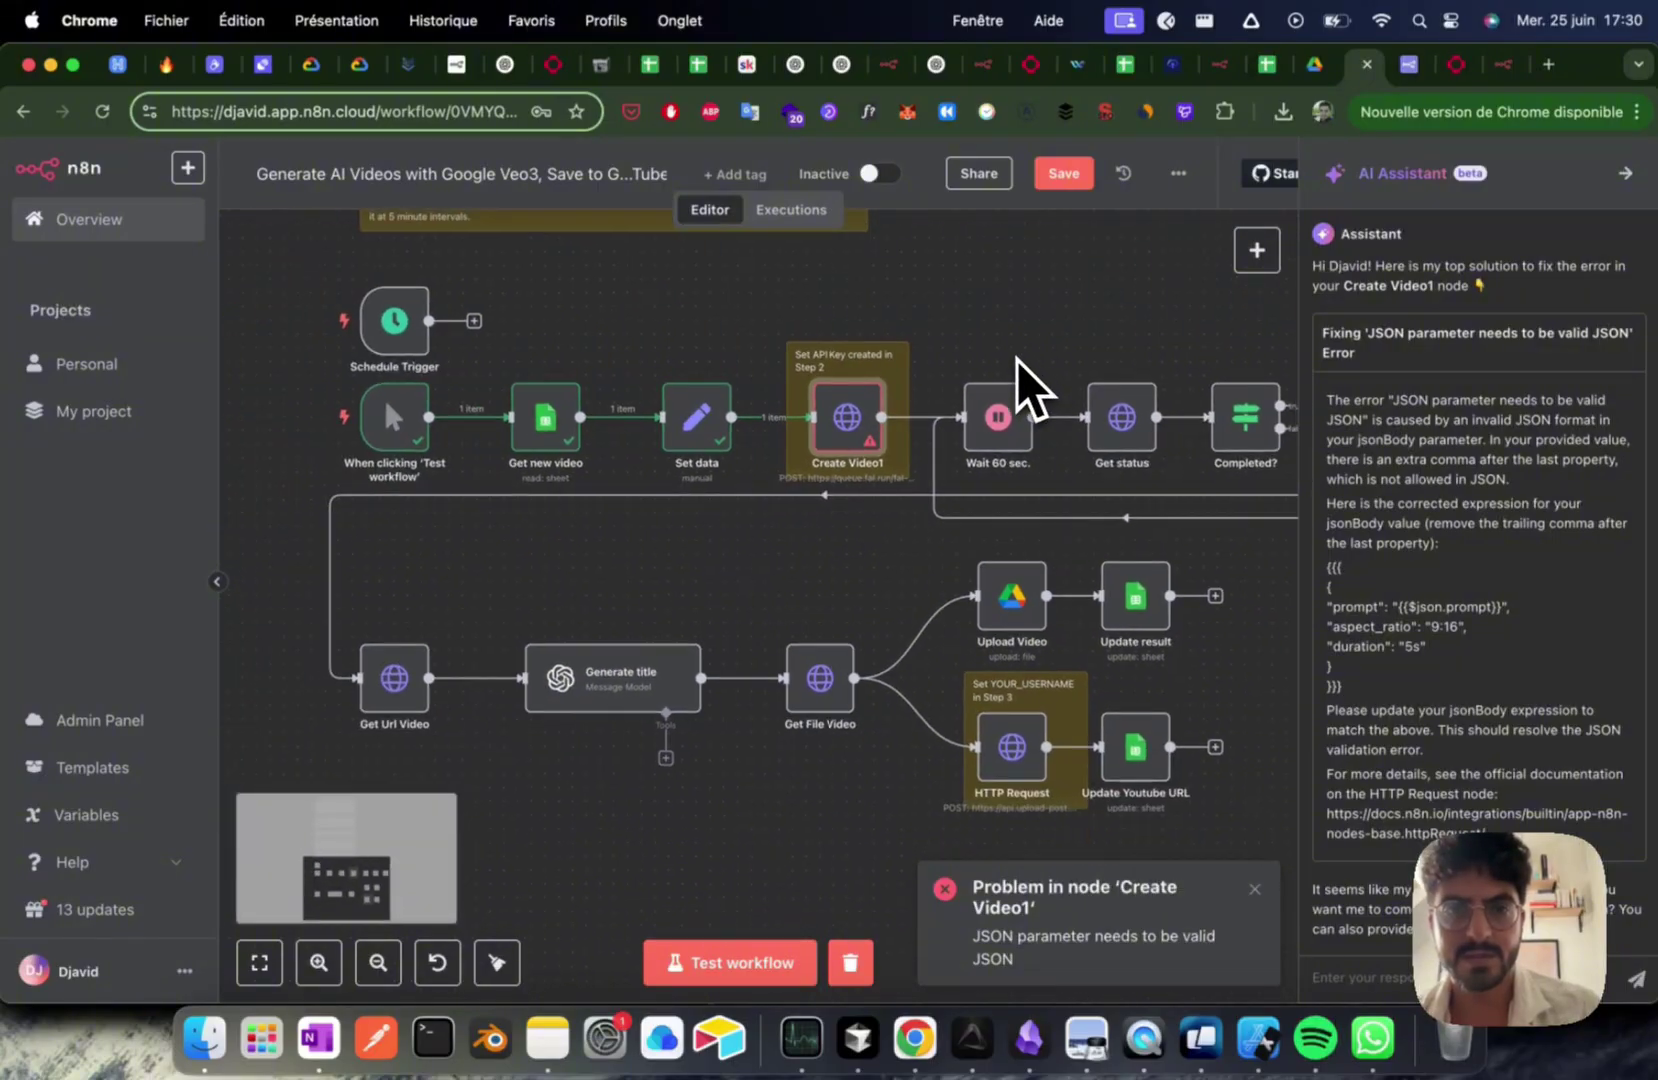
scroll(1017, 360, "up", 2)
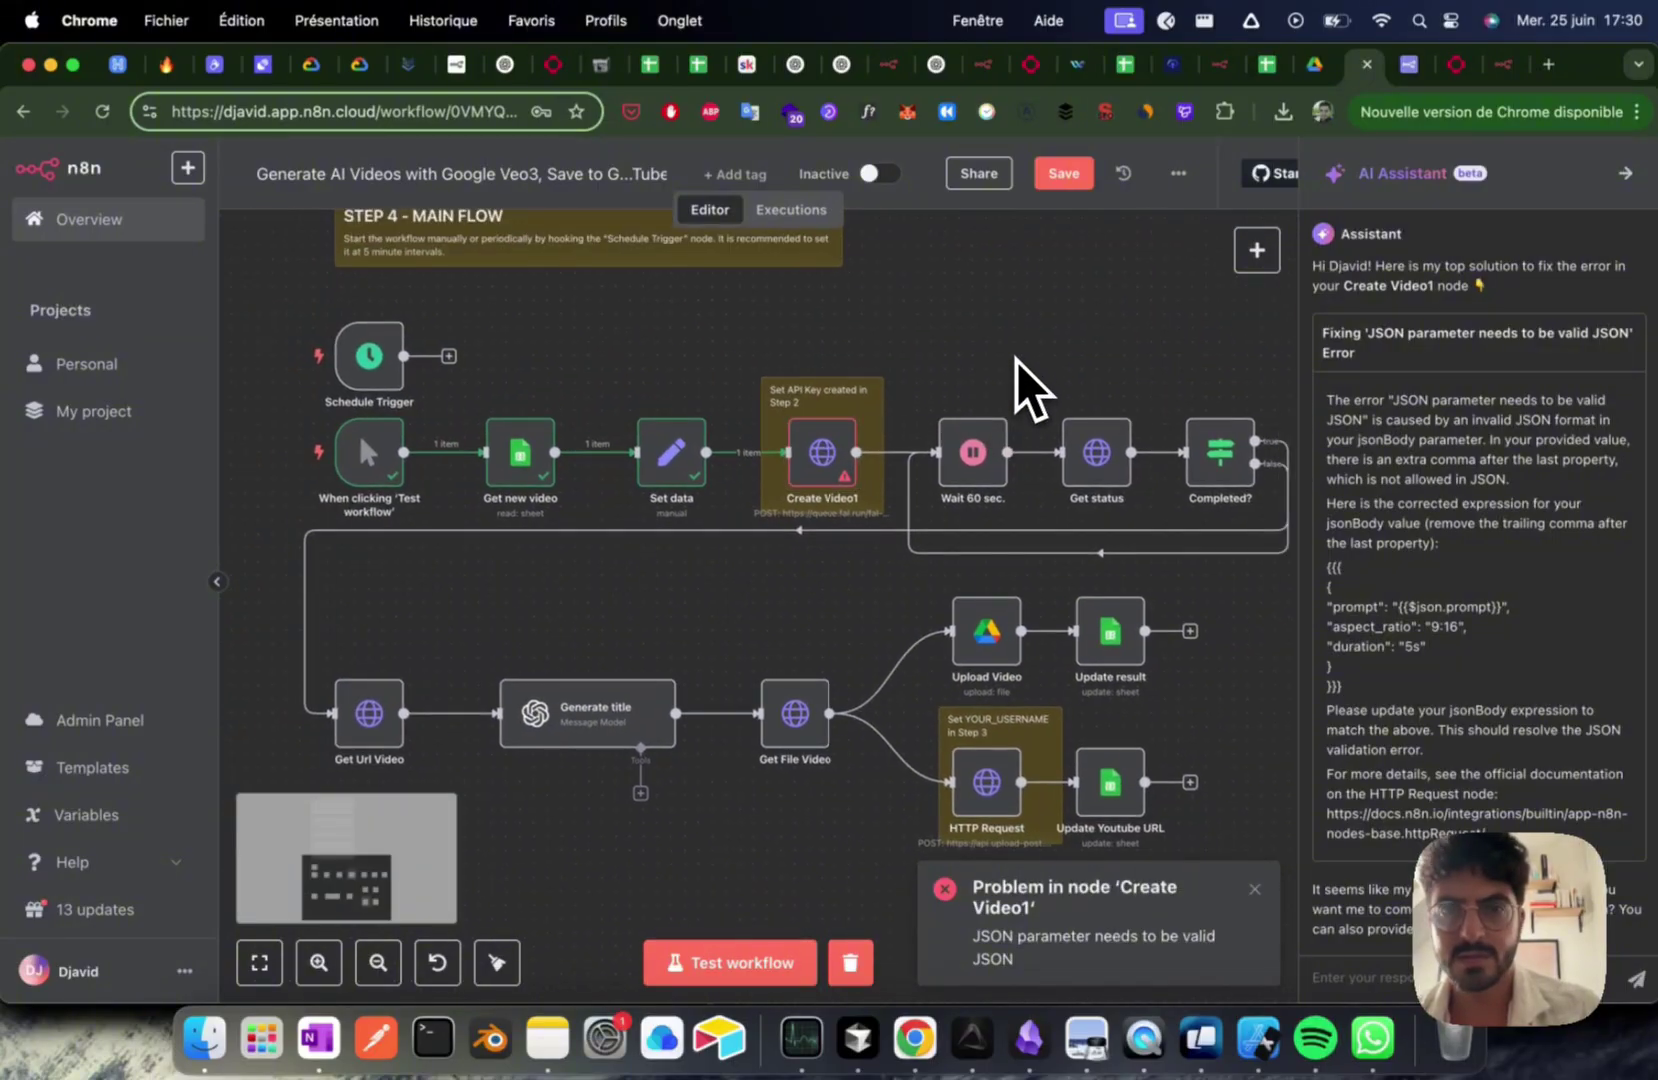
Step: Return to the workflow containing the Create Video node, recheck the Get status node and close its settings
left_click(1508, 66)
key("Escape")
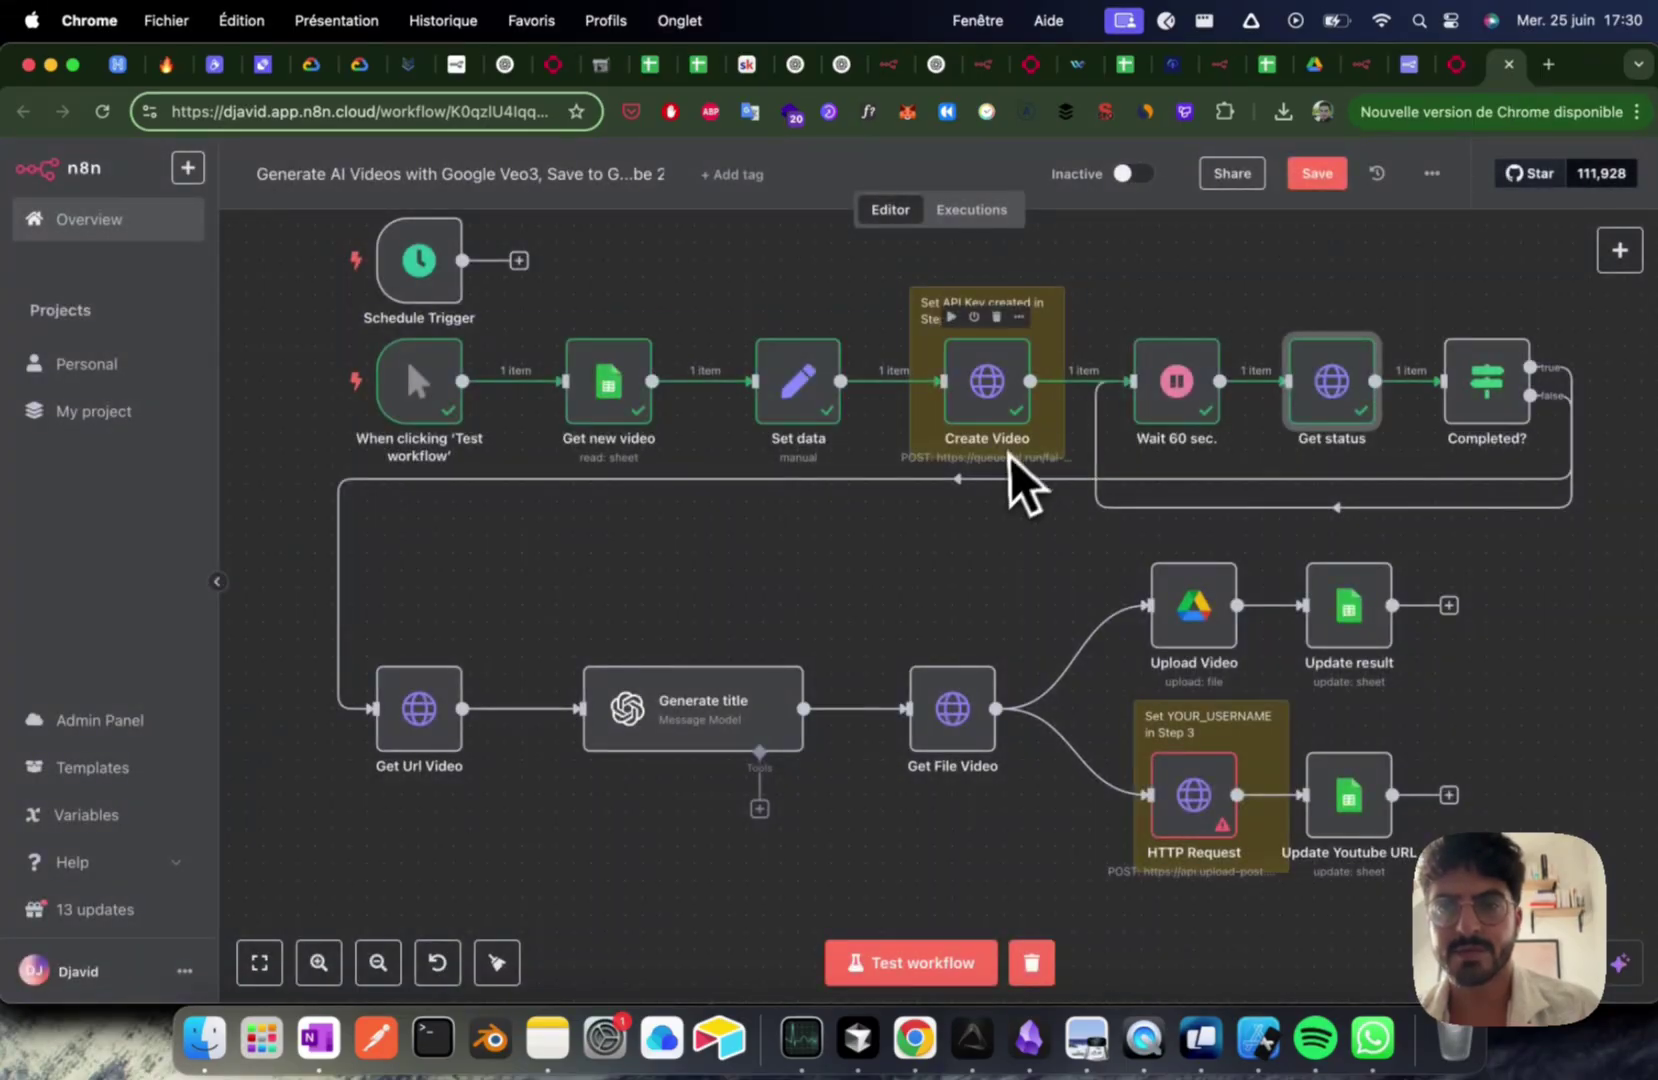
scroll(1010, 481, "up", 3)
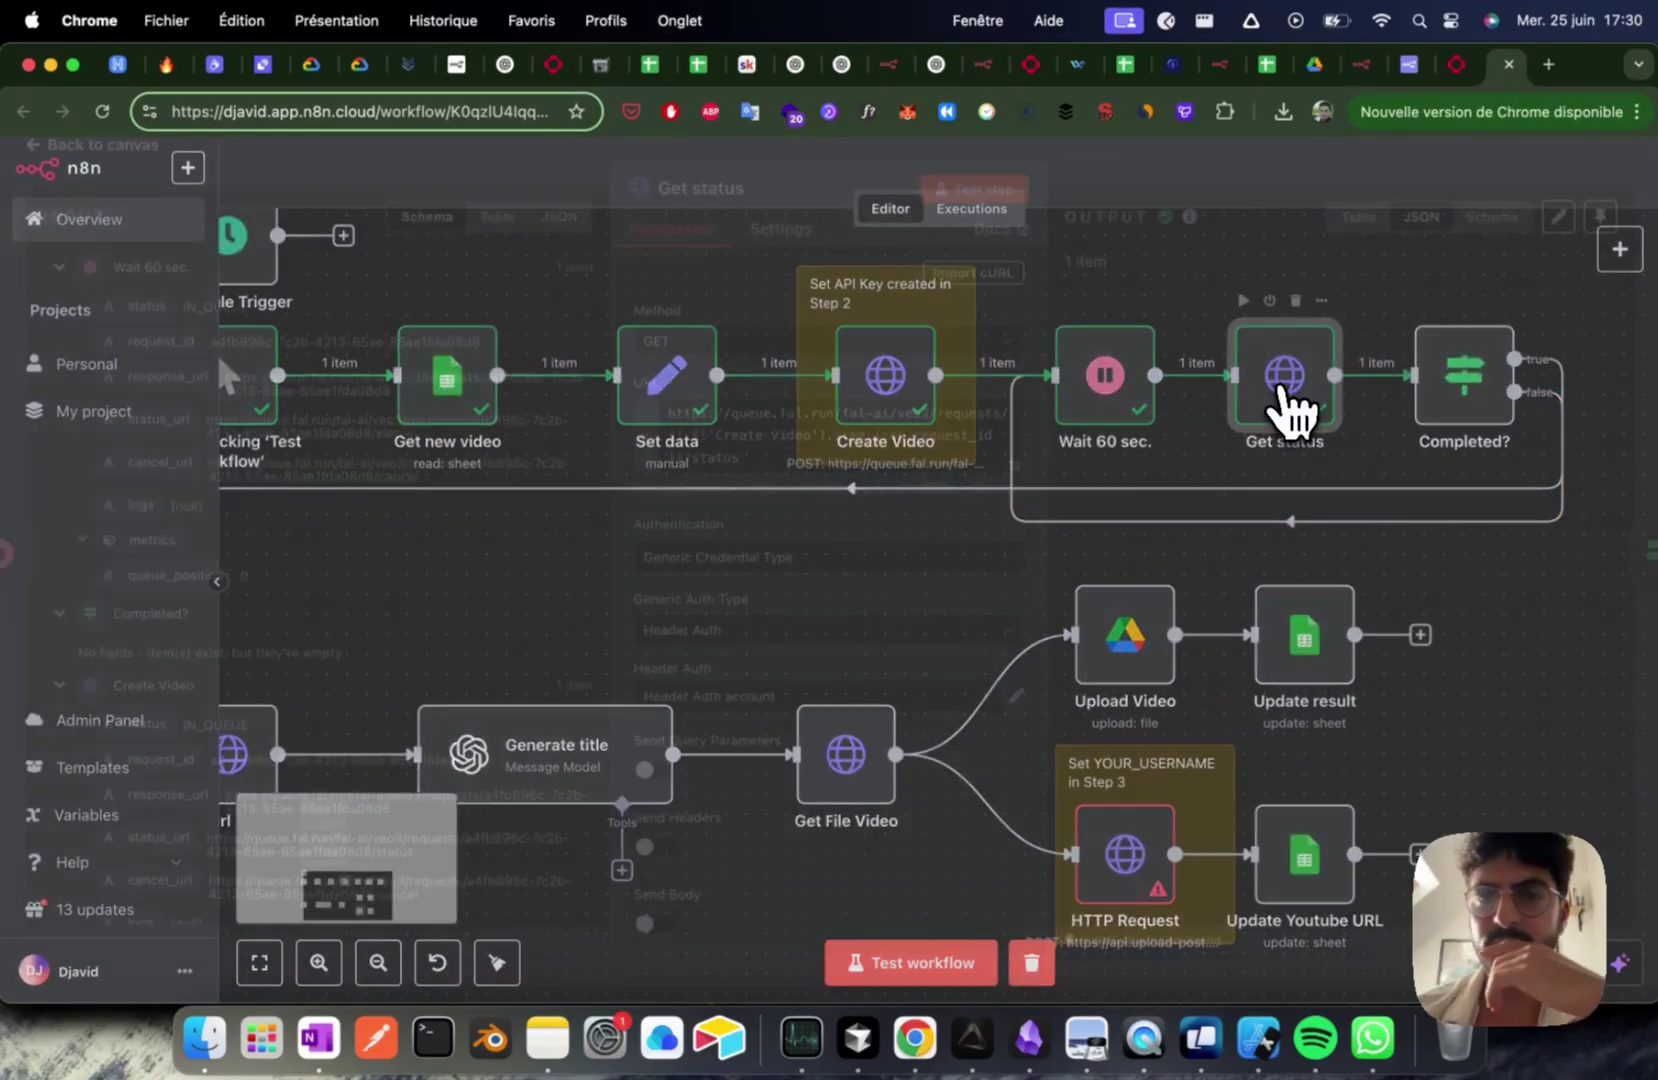
double_click(1288, 400)
key("Escape")
Step: Test the Get Url Video node and return to the canvas while the workflow executes
scroll(1221, 420, "left", 2)
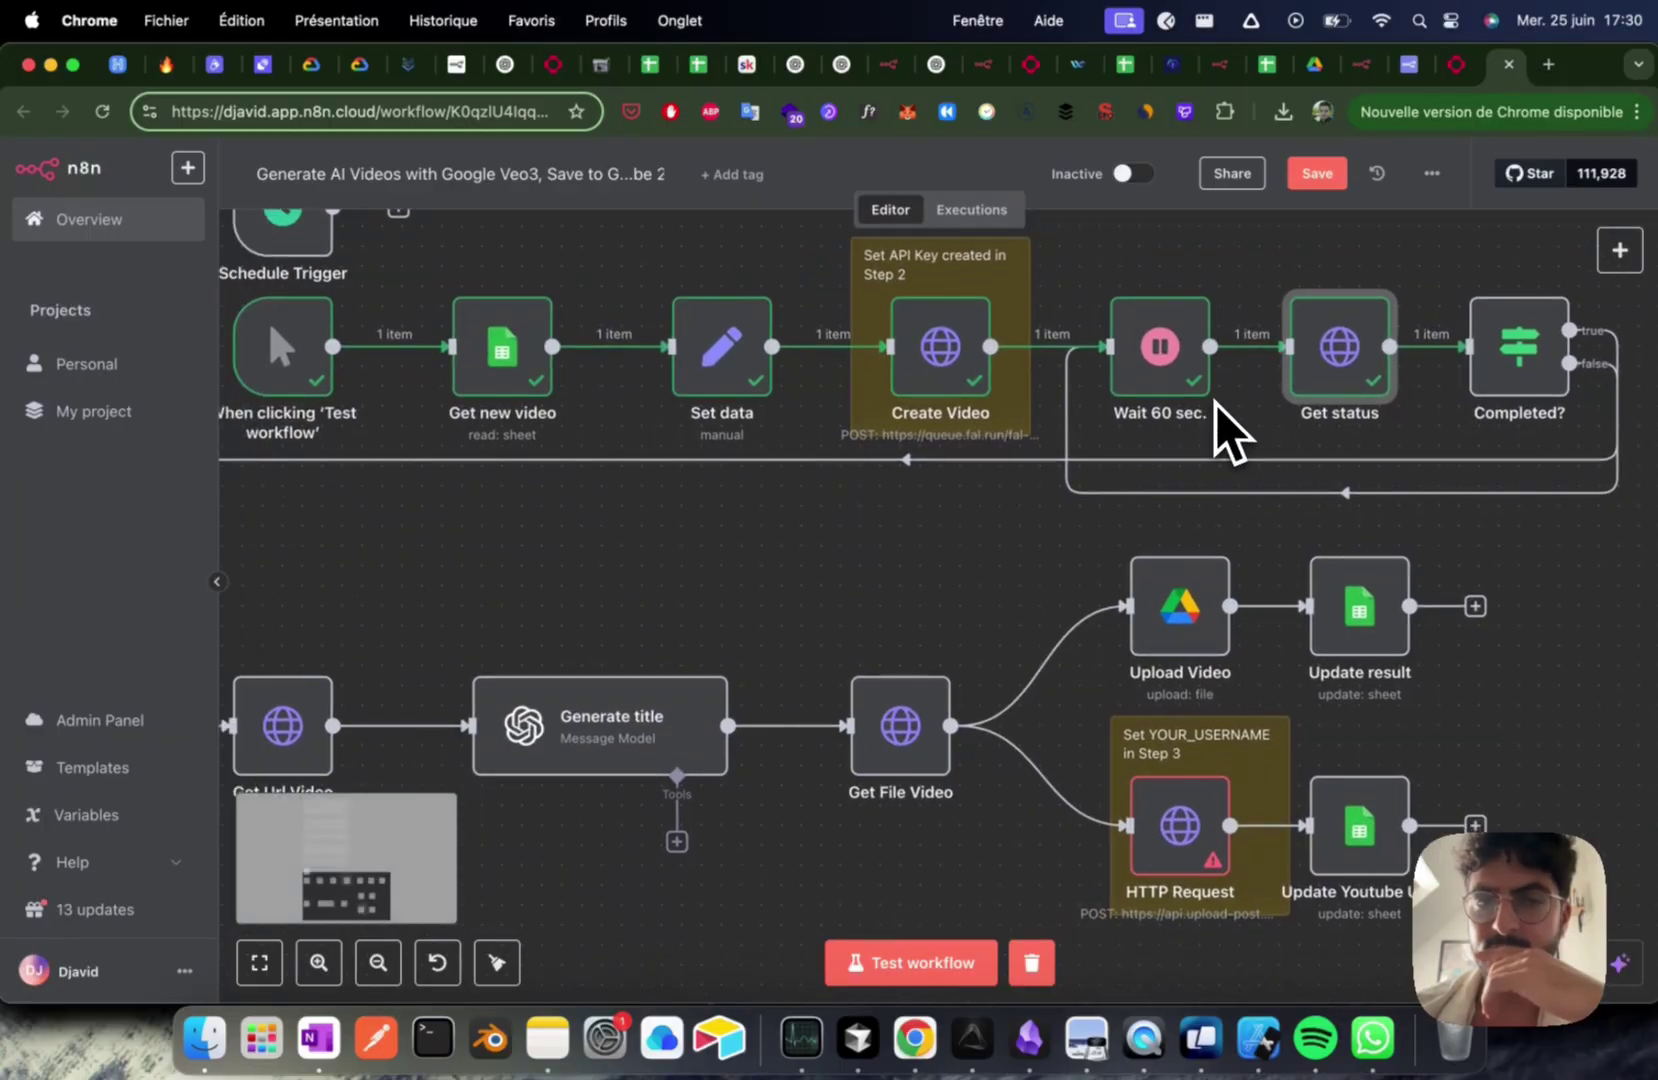
scroll(1221, 433, "left", 8)
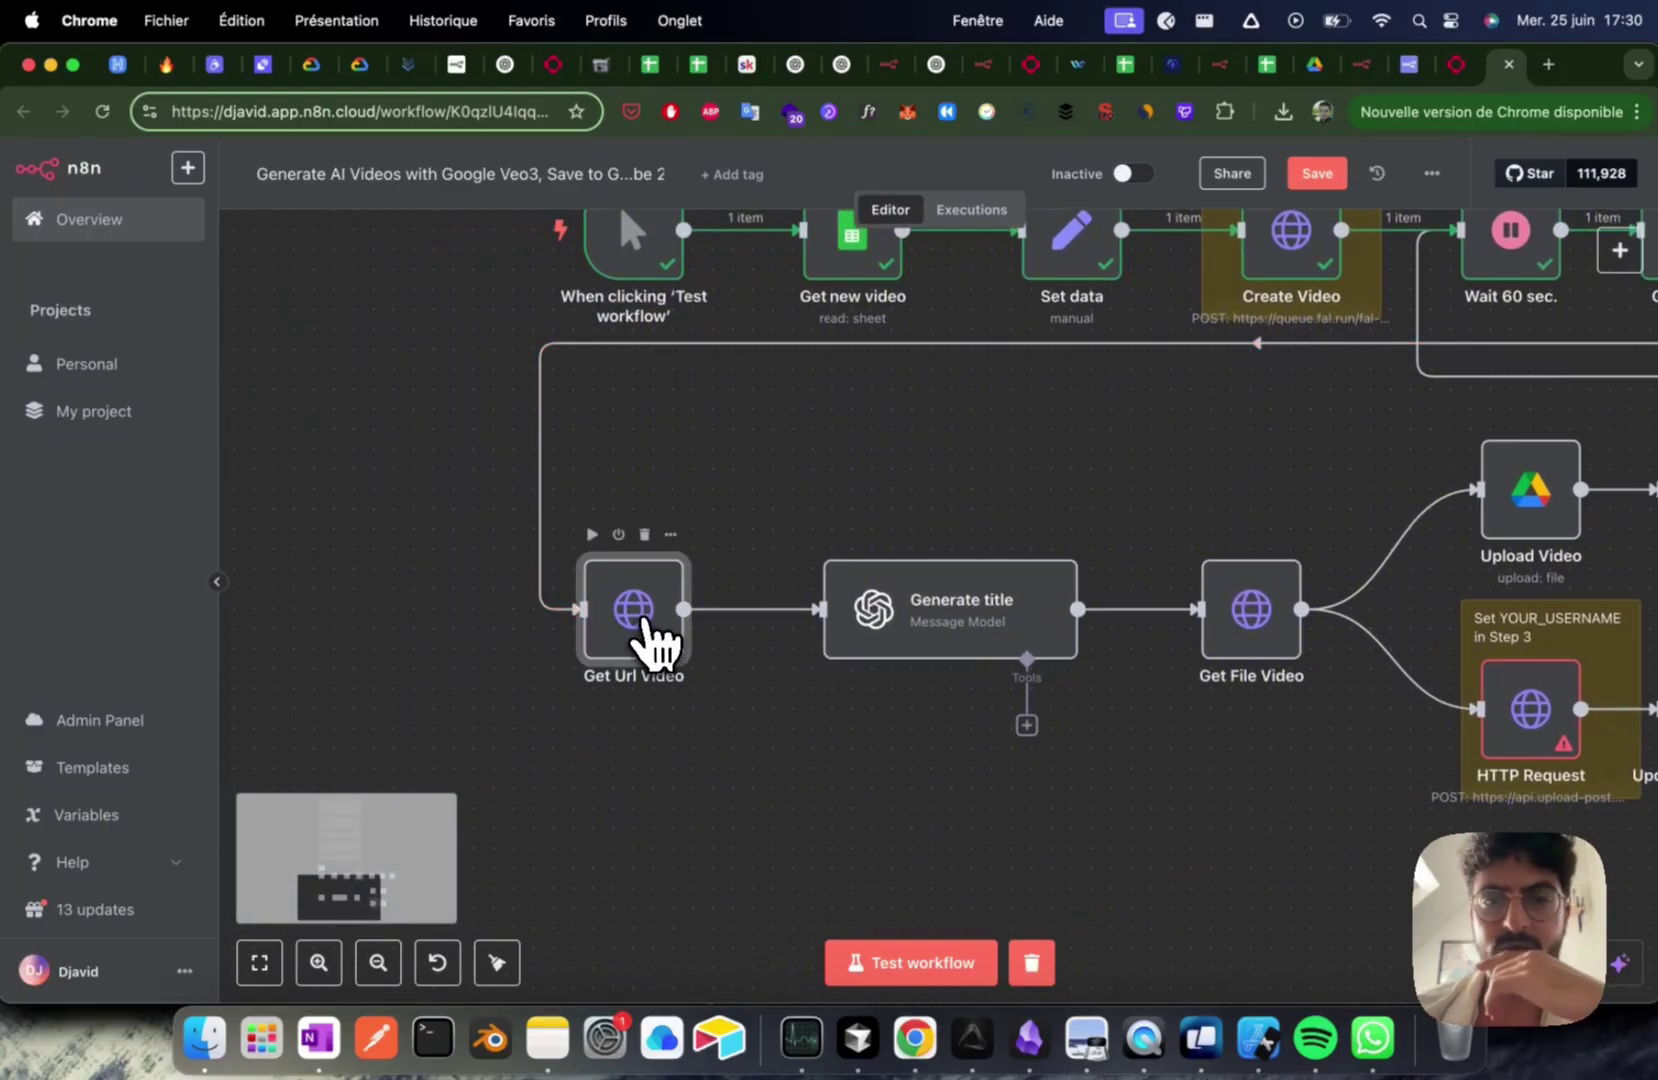
double_click(662, 615)
left_click(1019, 196)
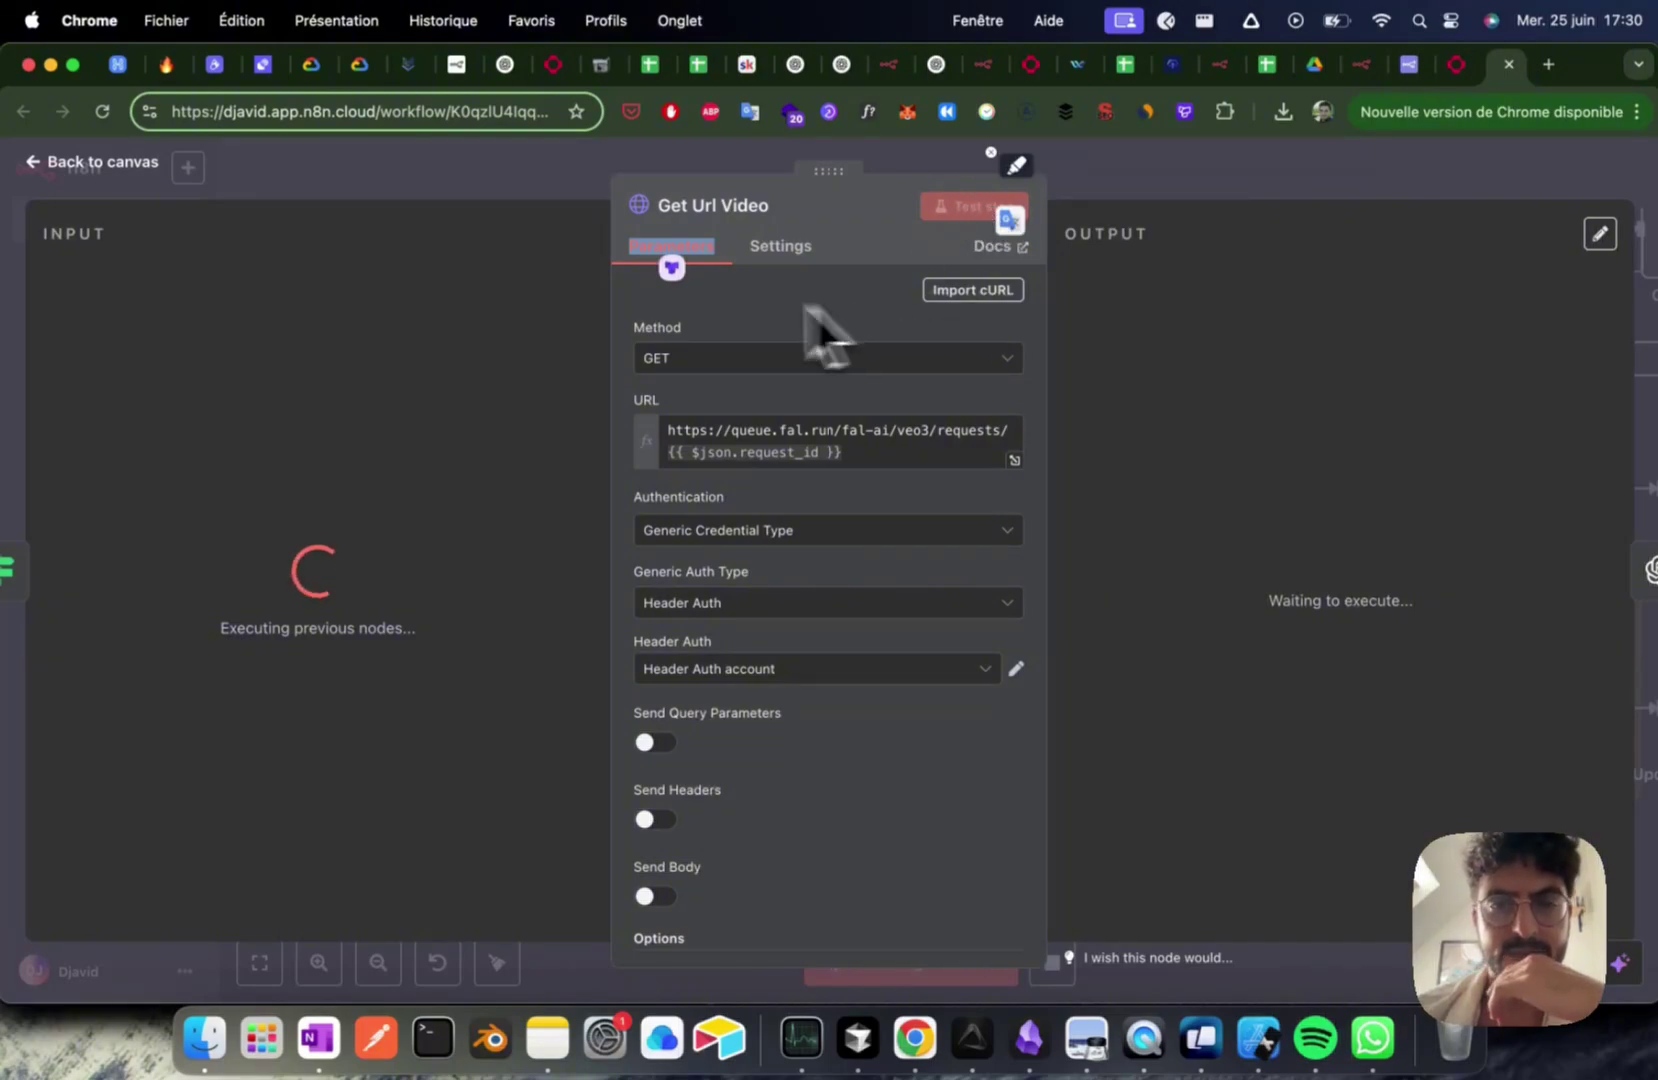
left_click(893, 170)
Step: Review the Get new video node's Google Sheets settings and output, and return to the canvas
scroll(955, 400, "up", 3)
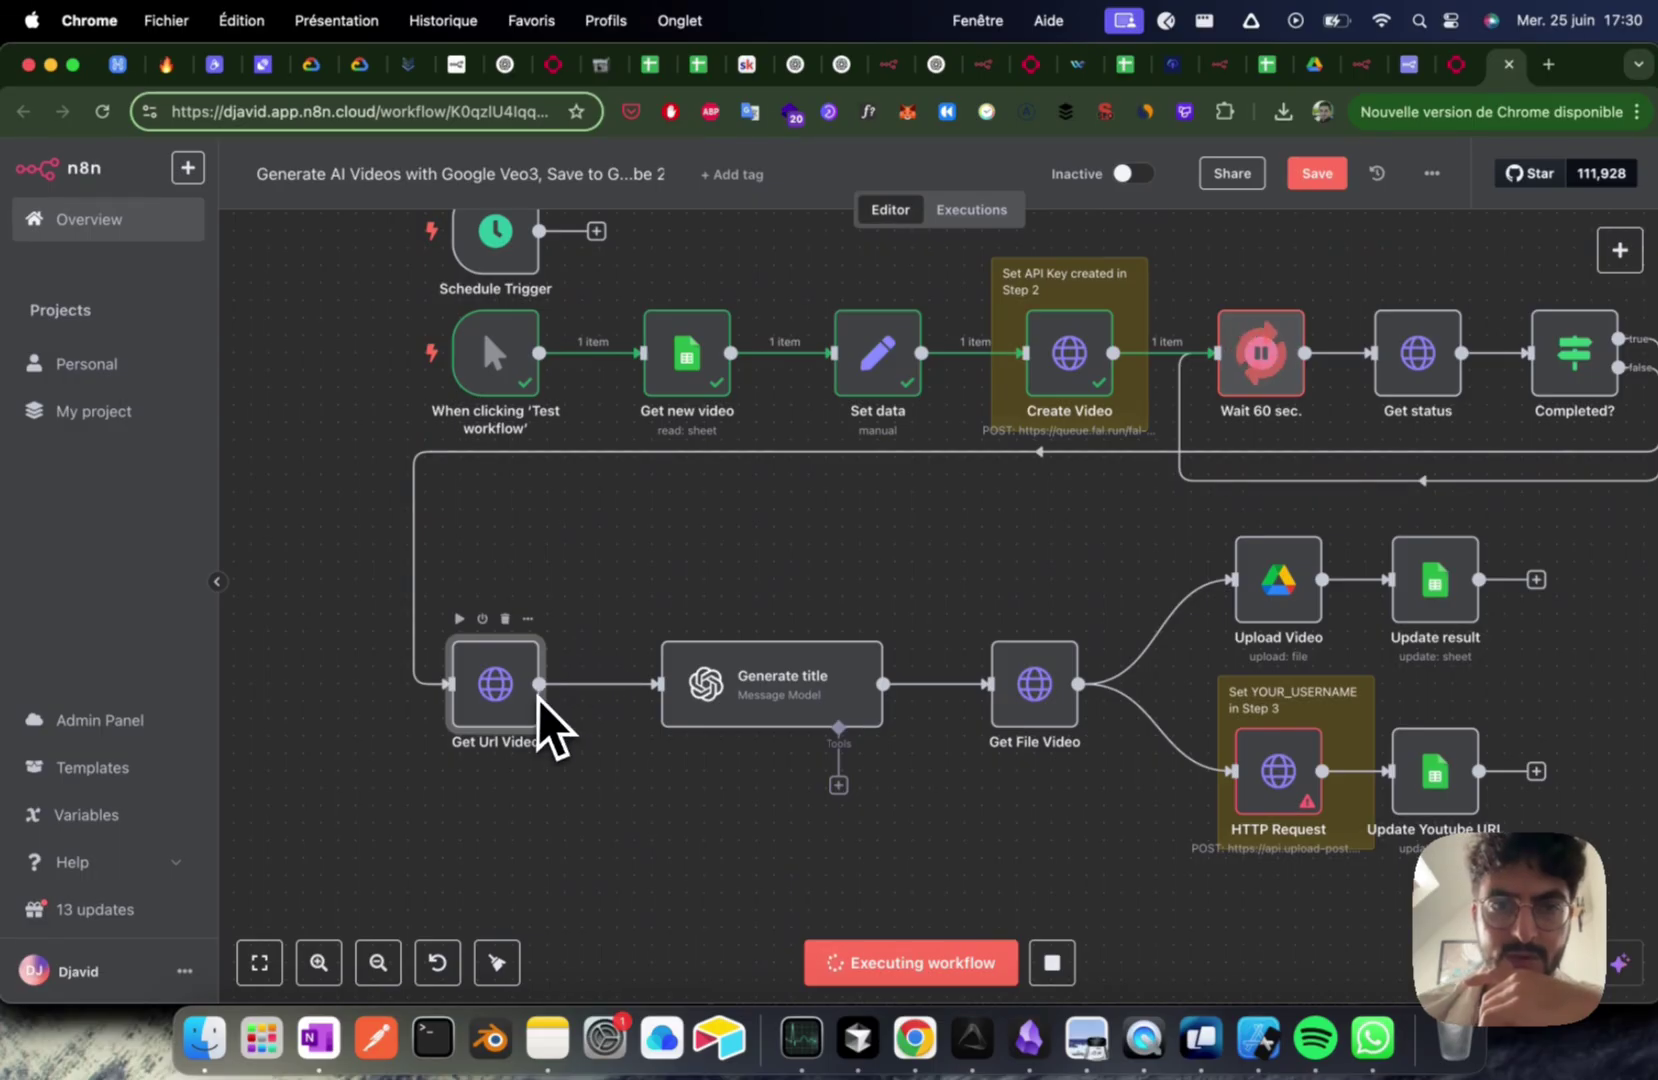
scroll(652, 570, "up", 3)
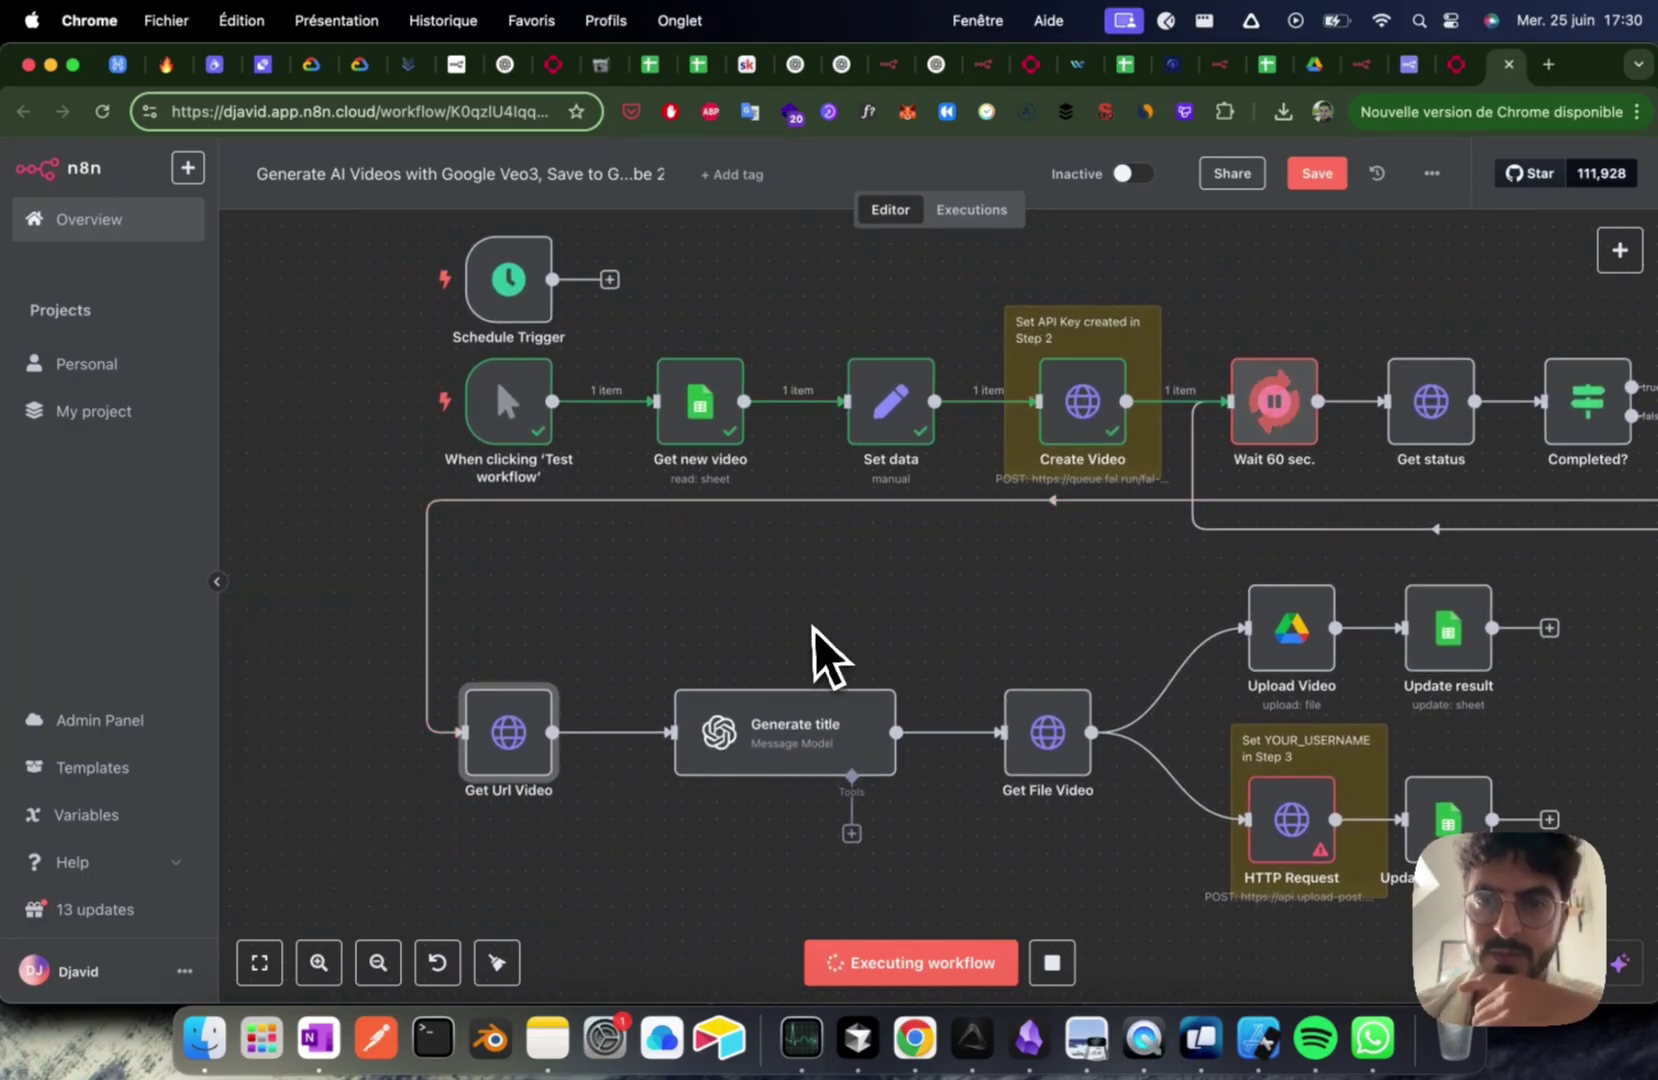
scroll(812, 645, "up", 3)
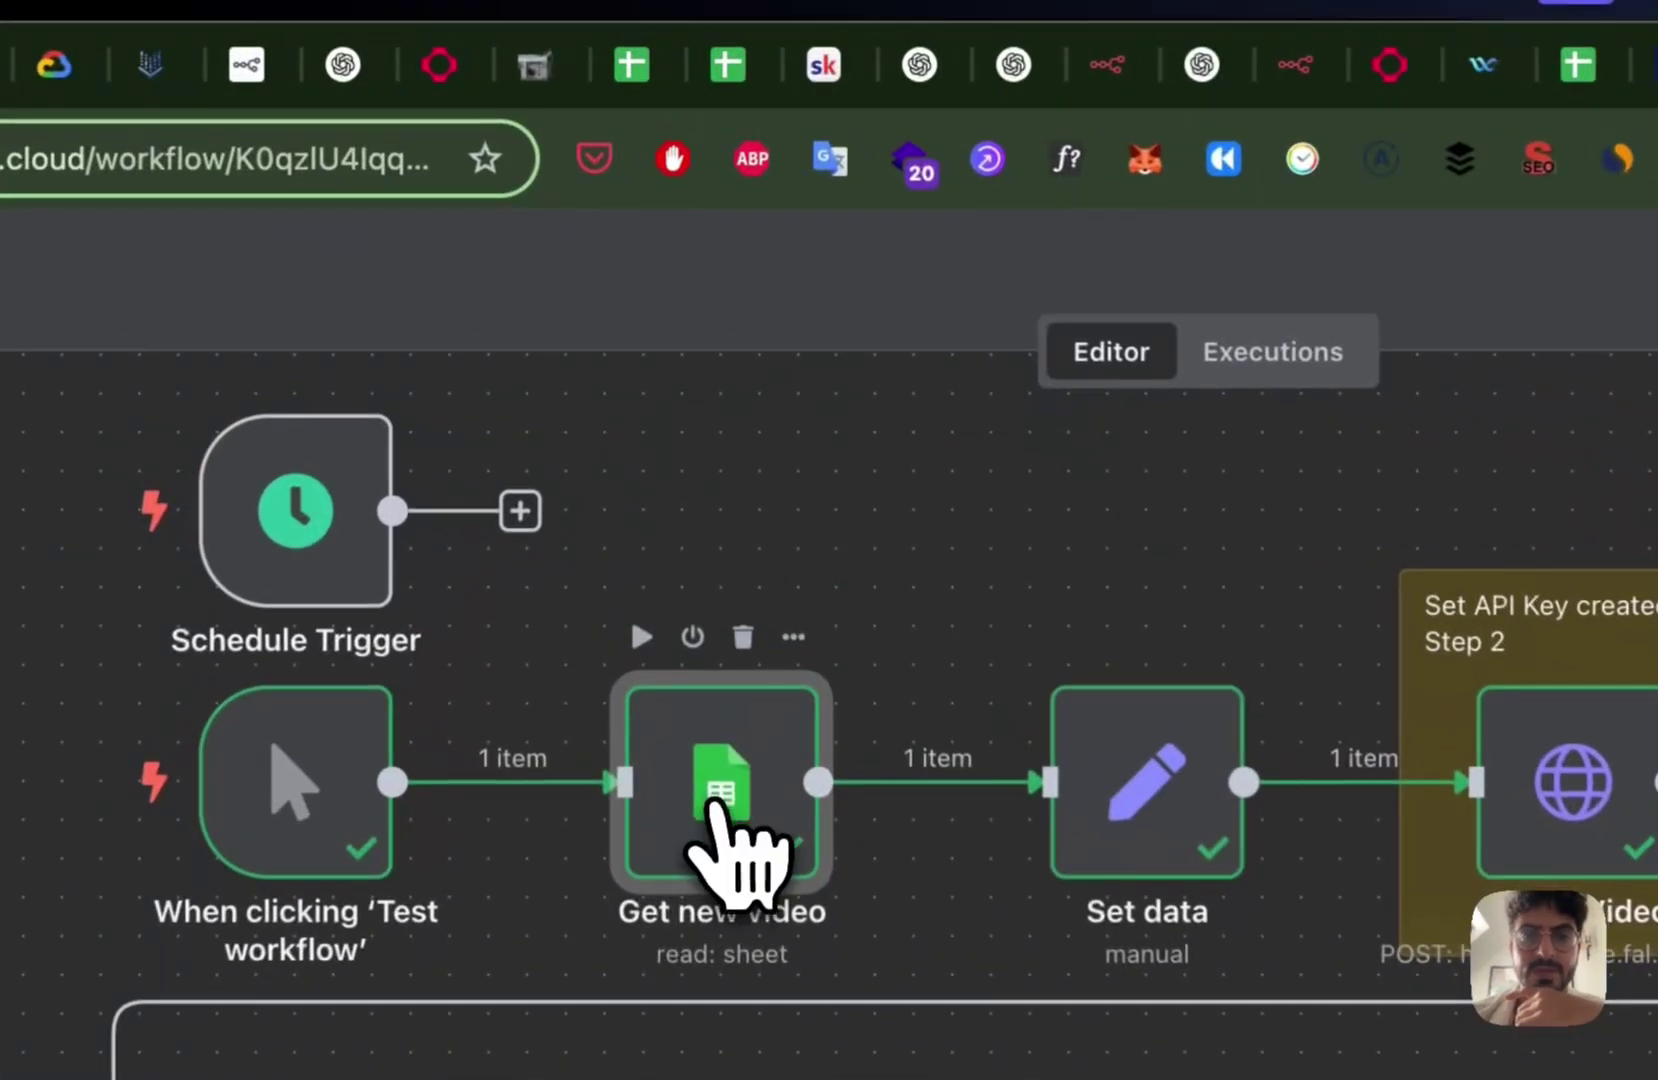
double_click(720, 850)
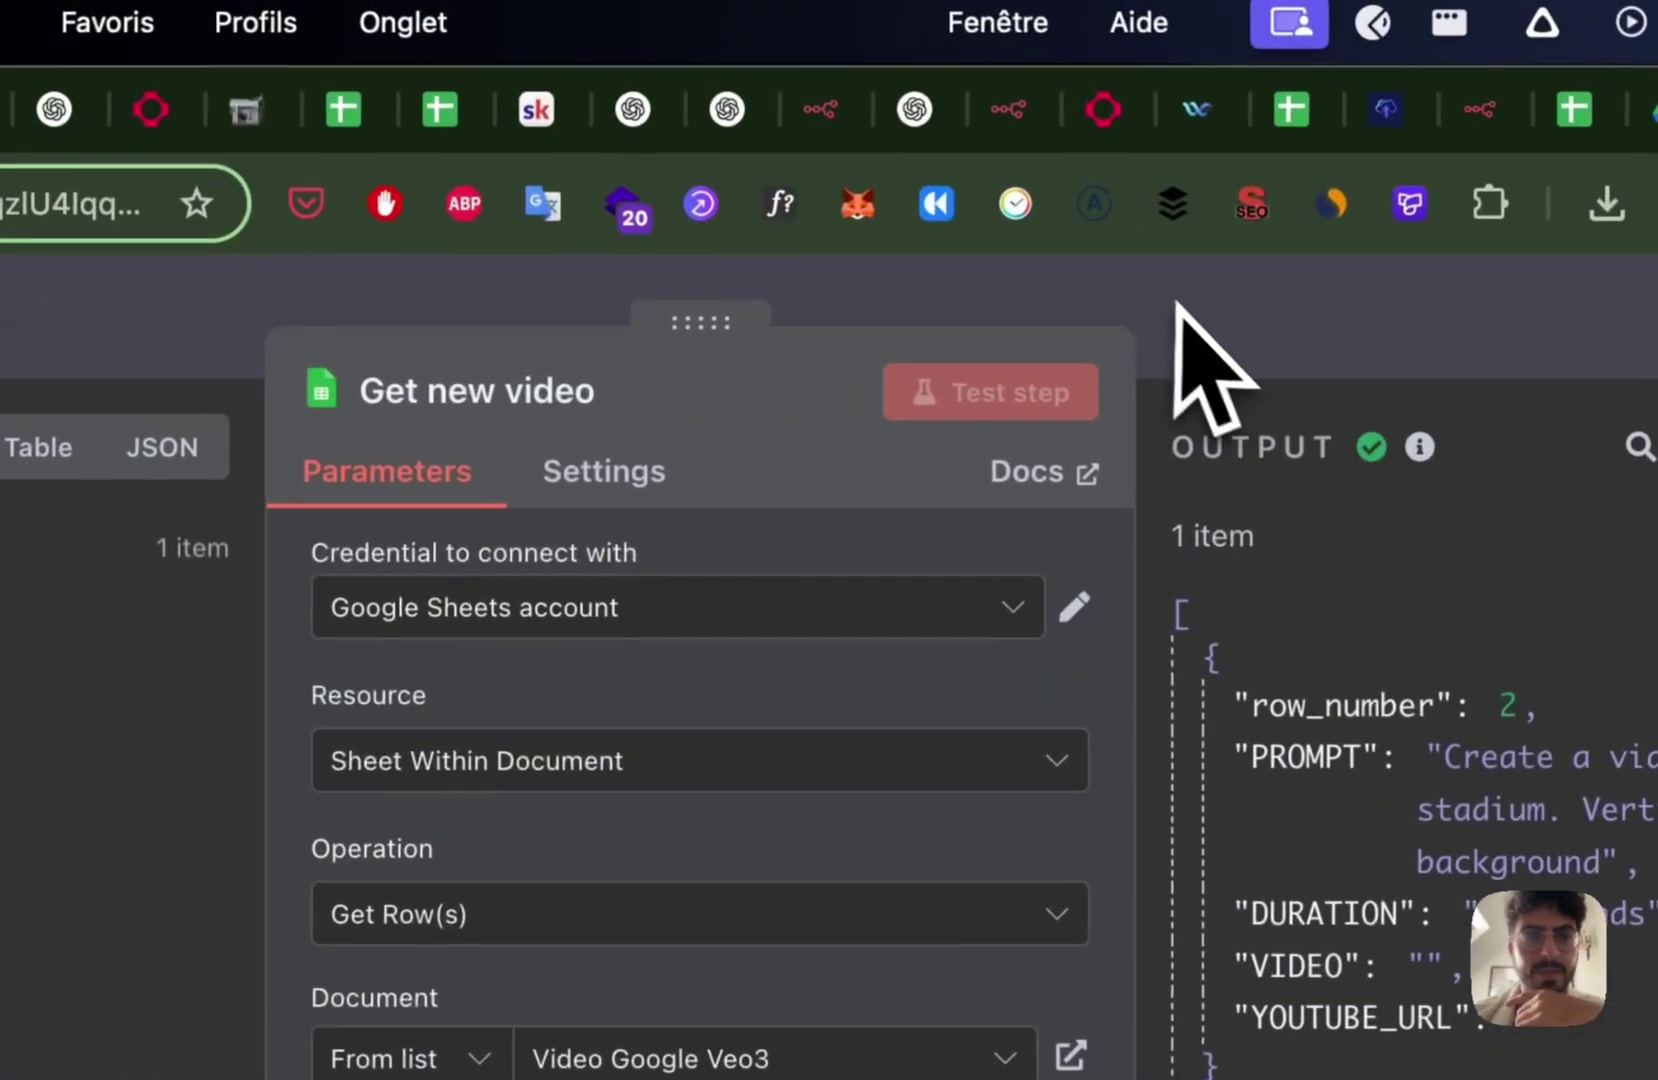
left_click(1178, 305)
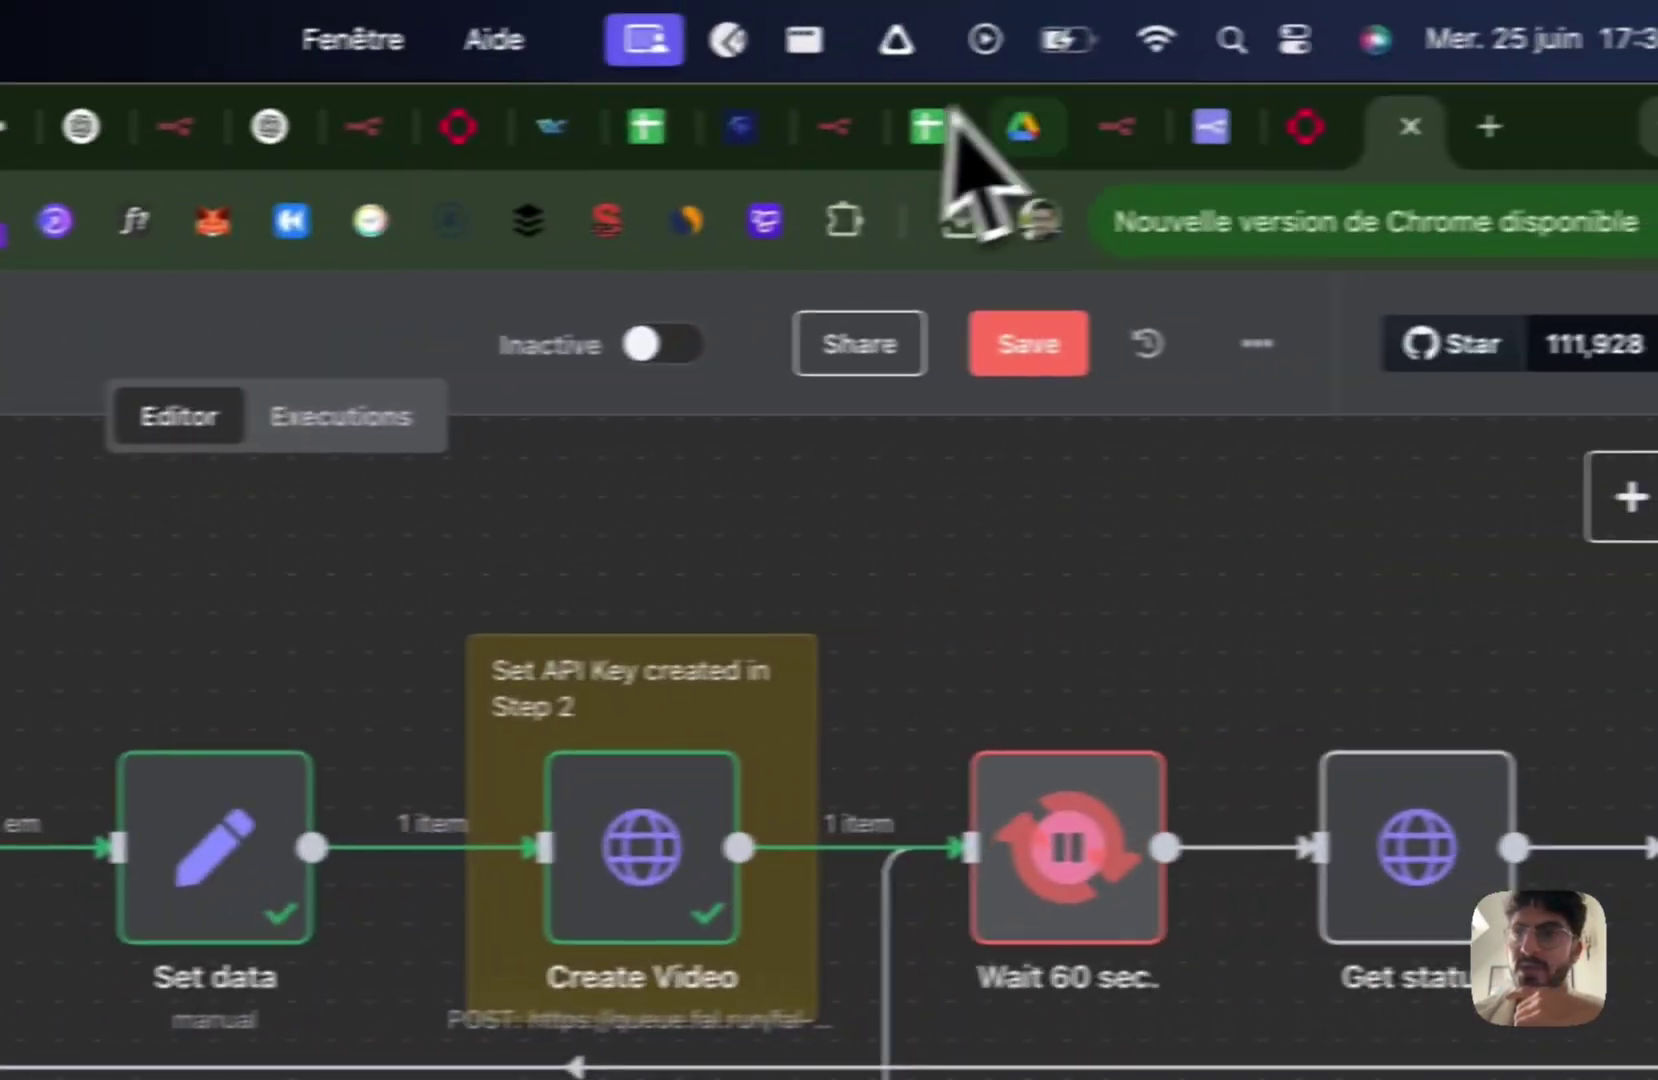
Step: Place the Google Sheet's browser tab beside the n8n workflow tab and return to the workflow
left_click_drag(950, 115, 1314, 160)
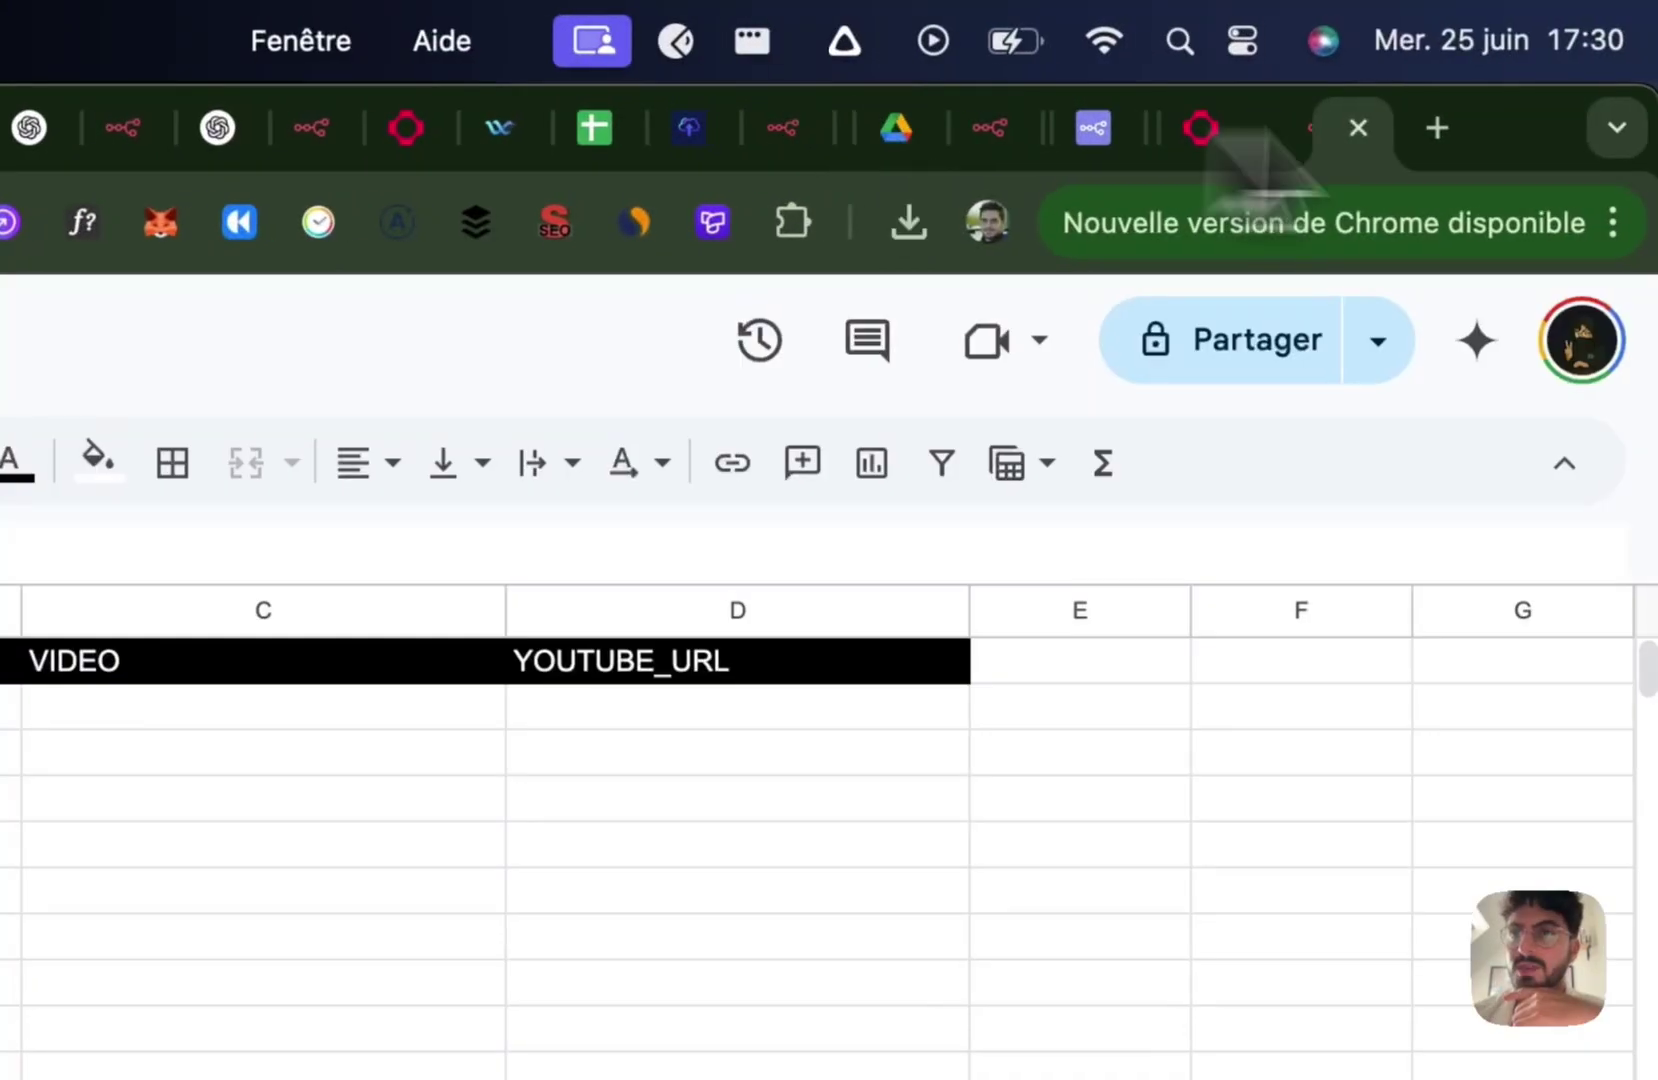
left_click(1340, 127)
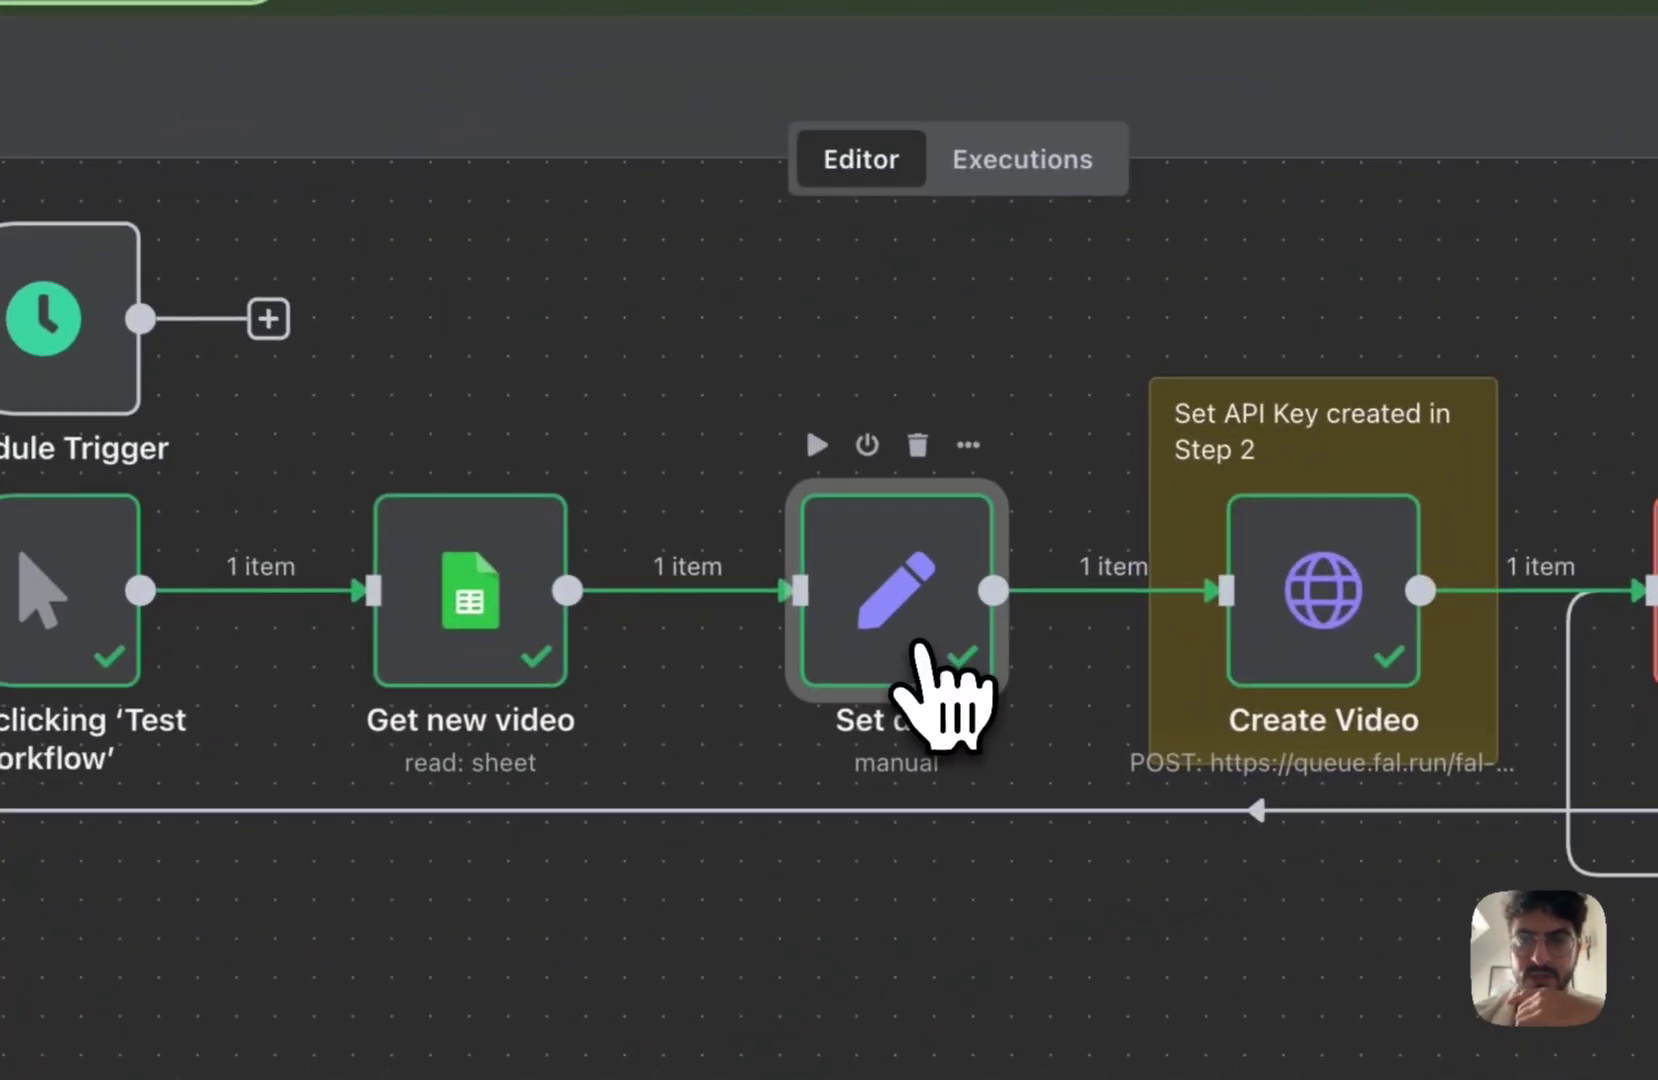
Step: Review the Set data node and the Create Video node's HTTP request settings and output, returning to the canvas
double_click(955, 696)
left_click(1520, 250)
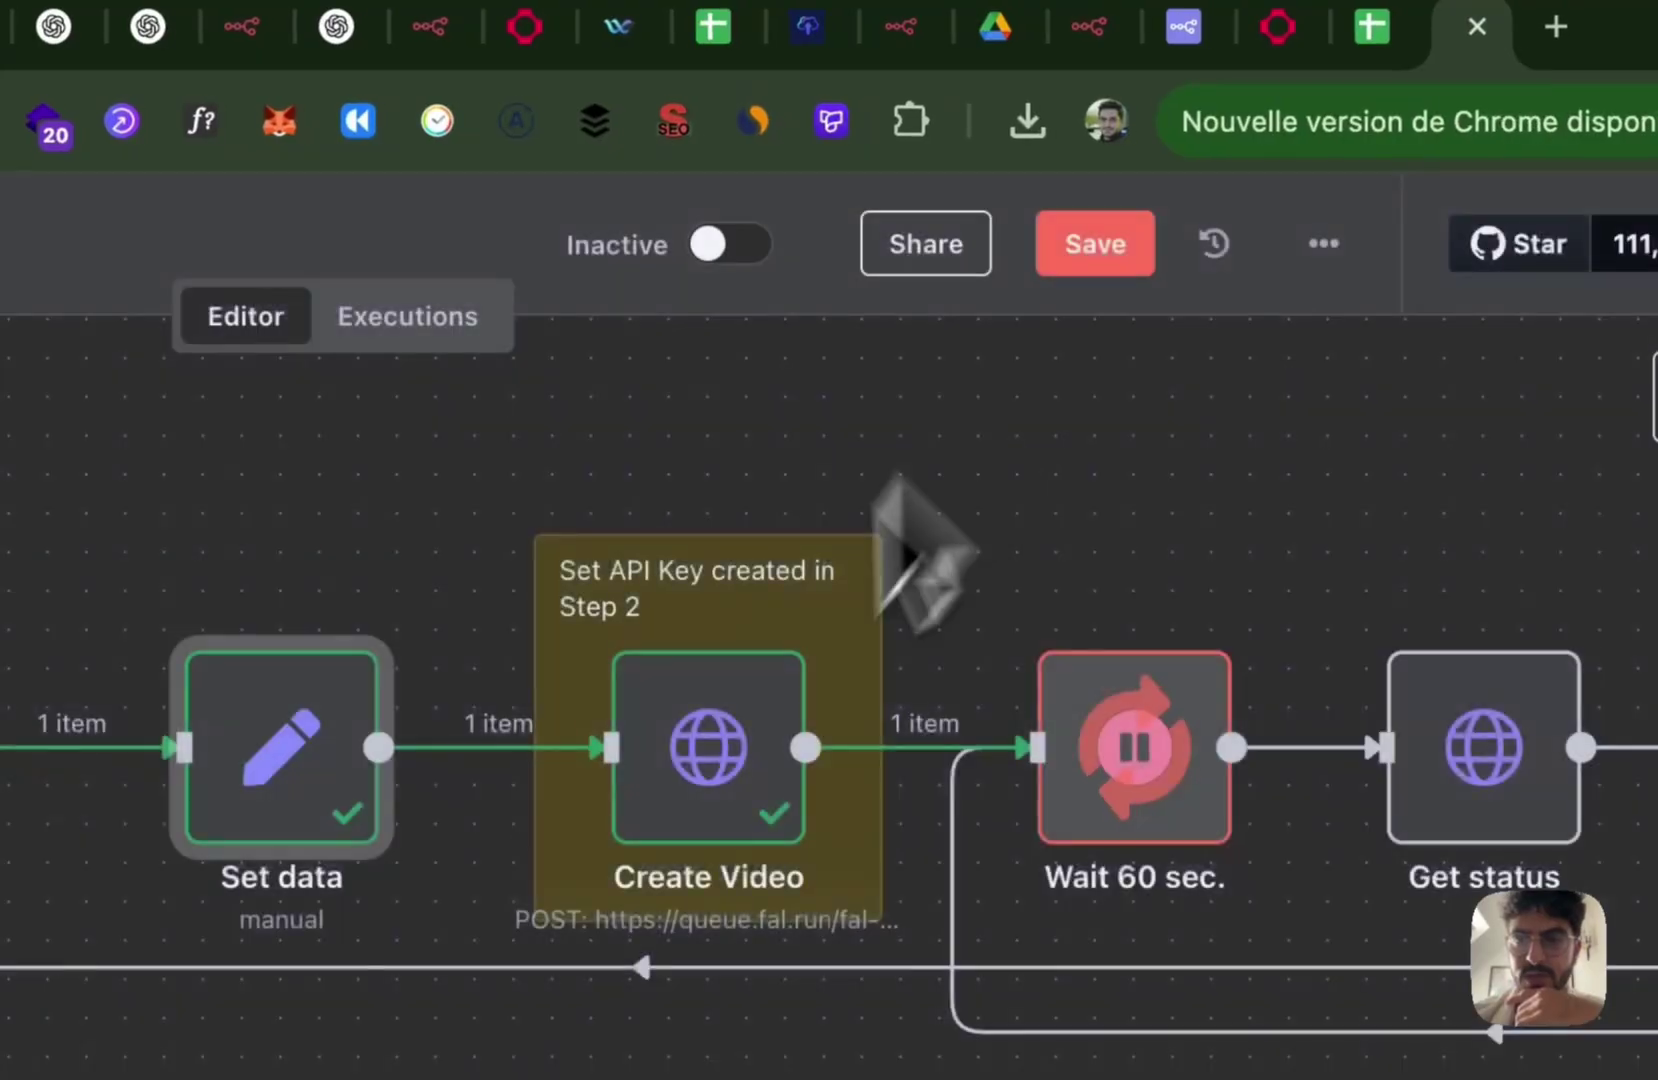
double_click(705, 790)
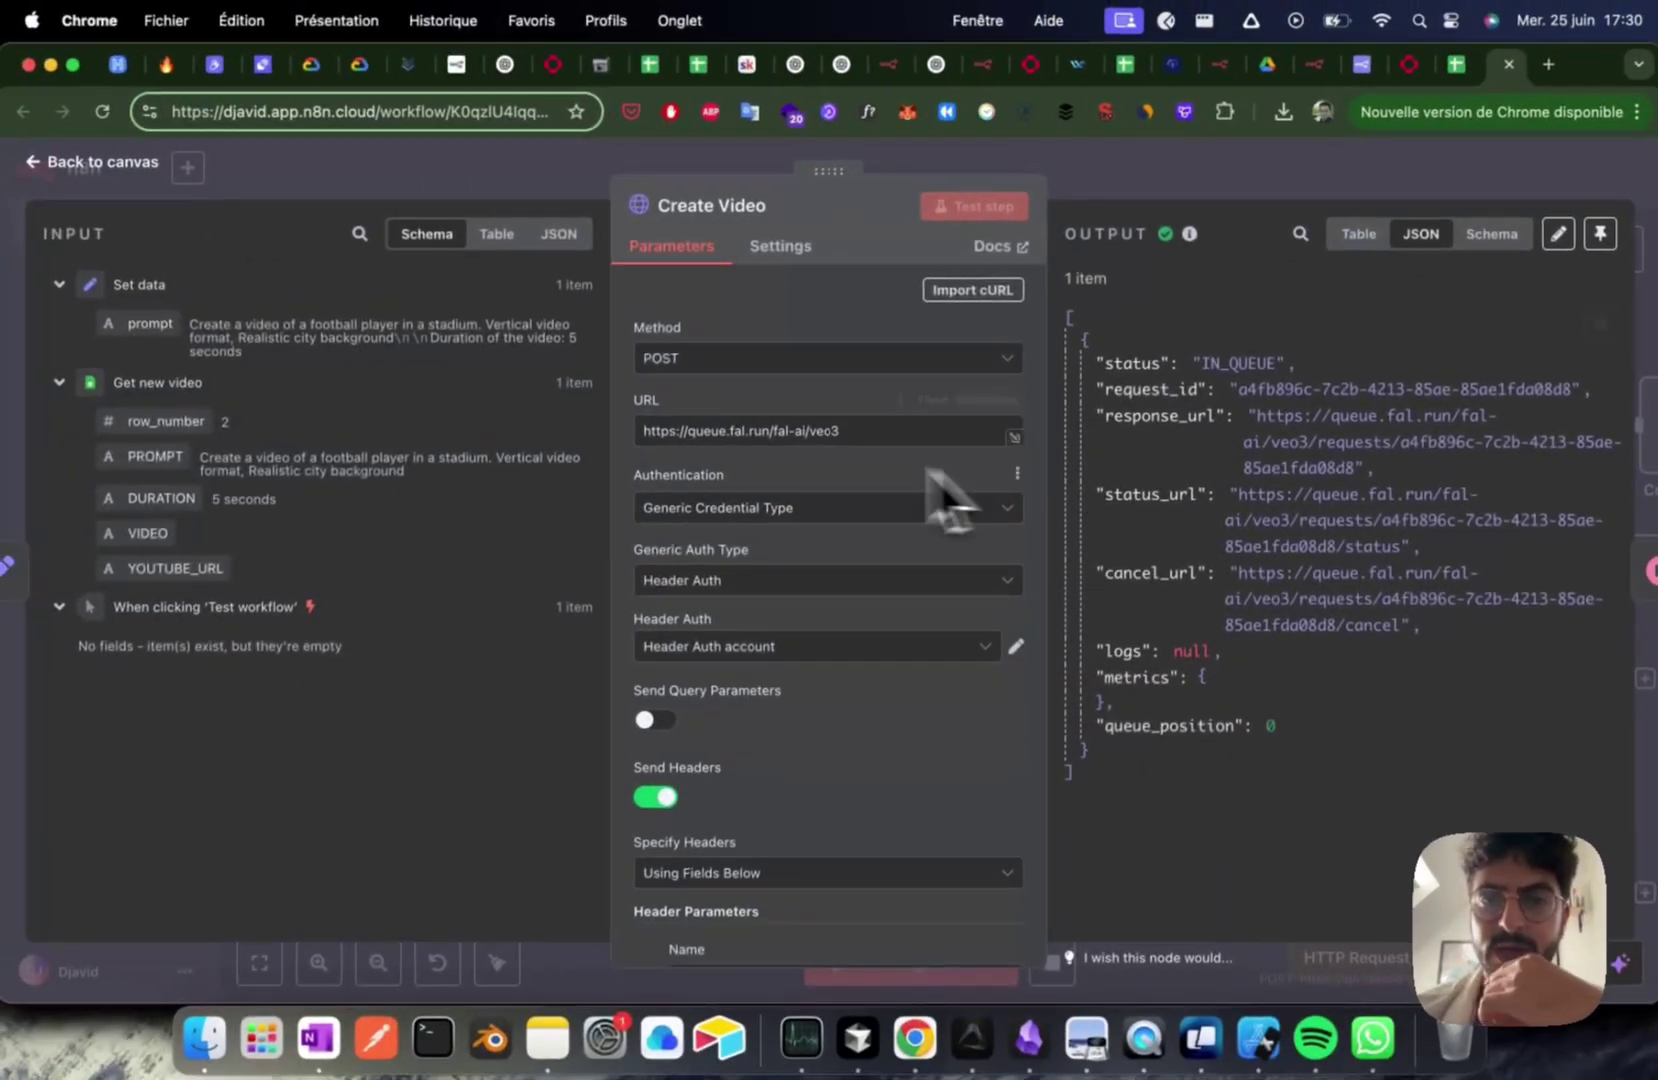
scroll(968, 680, "down", 5)
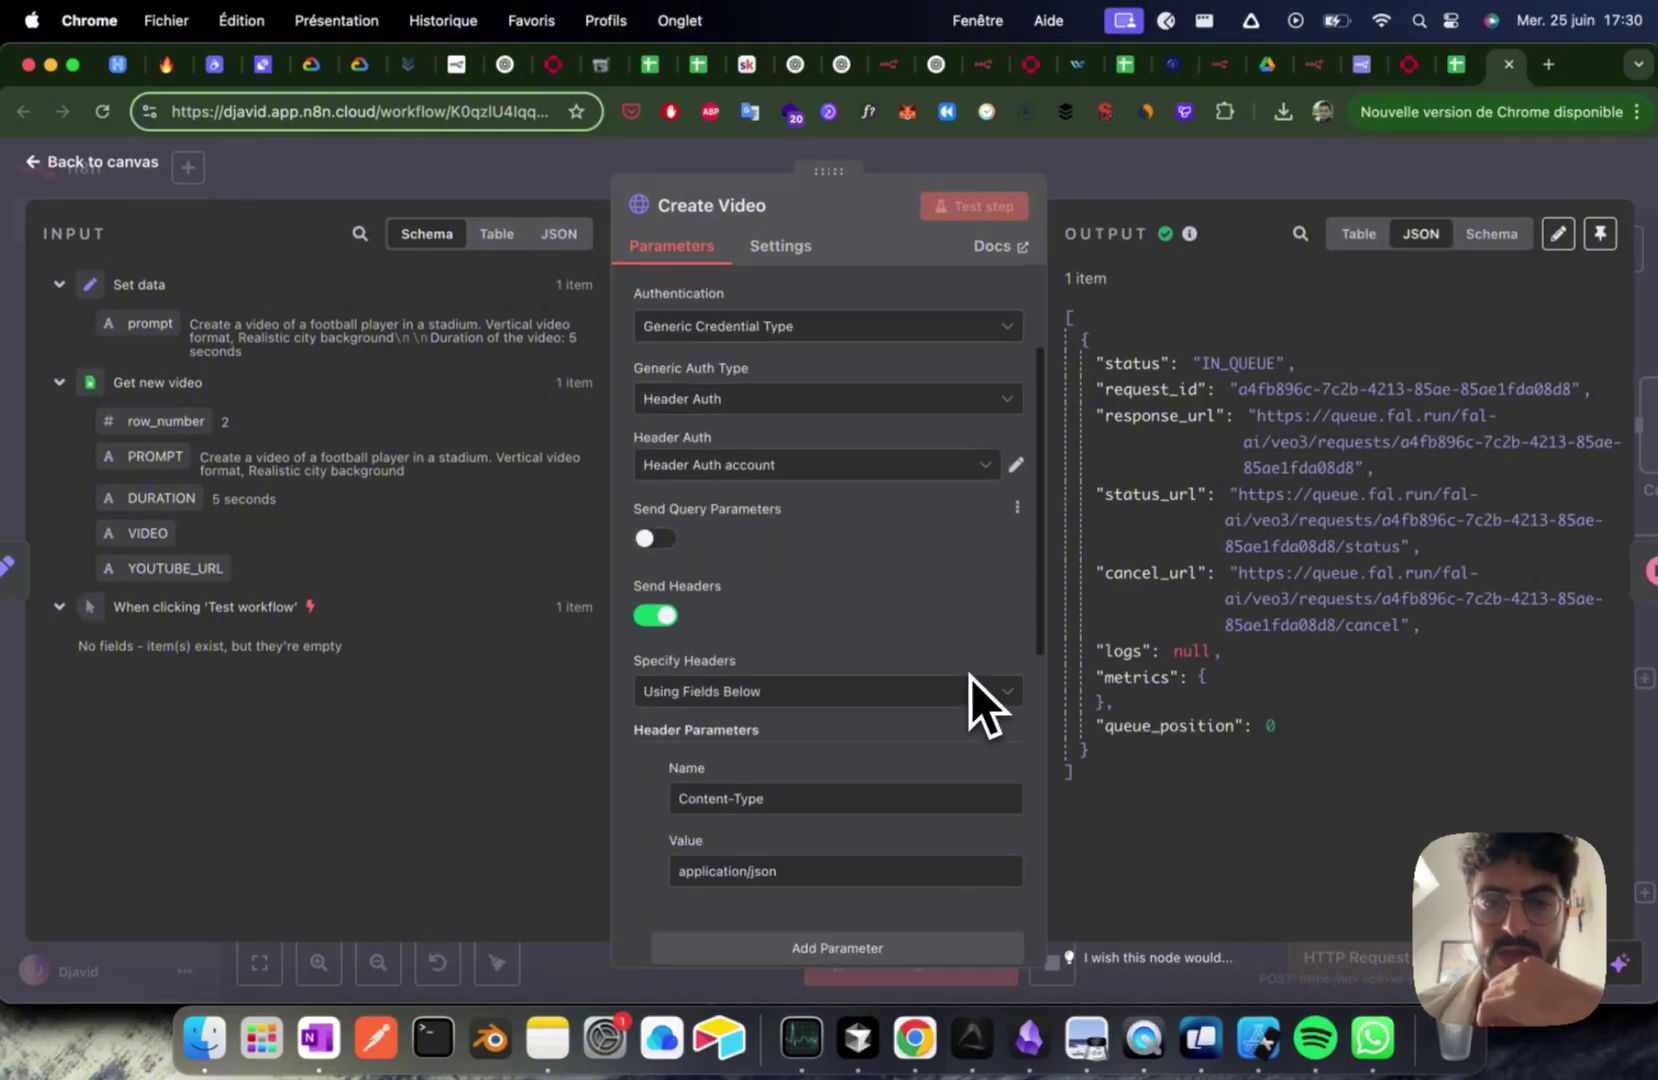
scroll(968, 683, "up", 6)
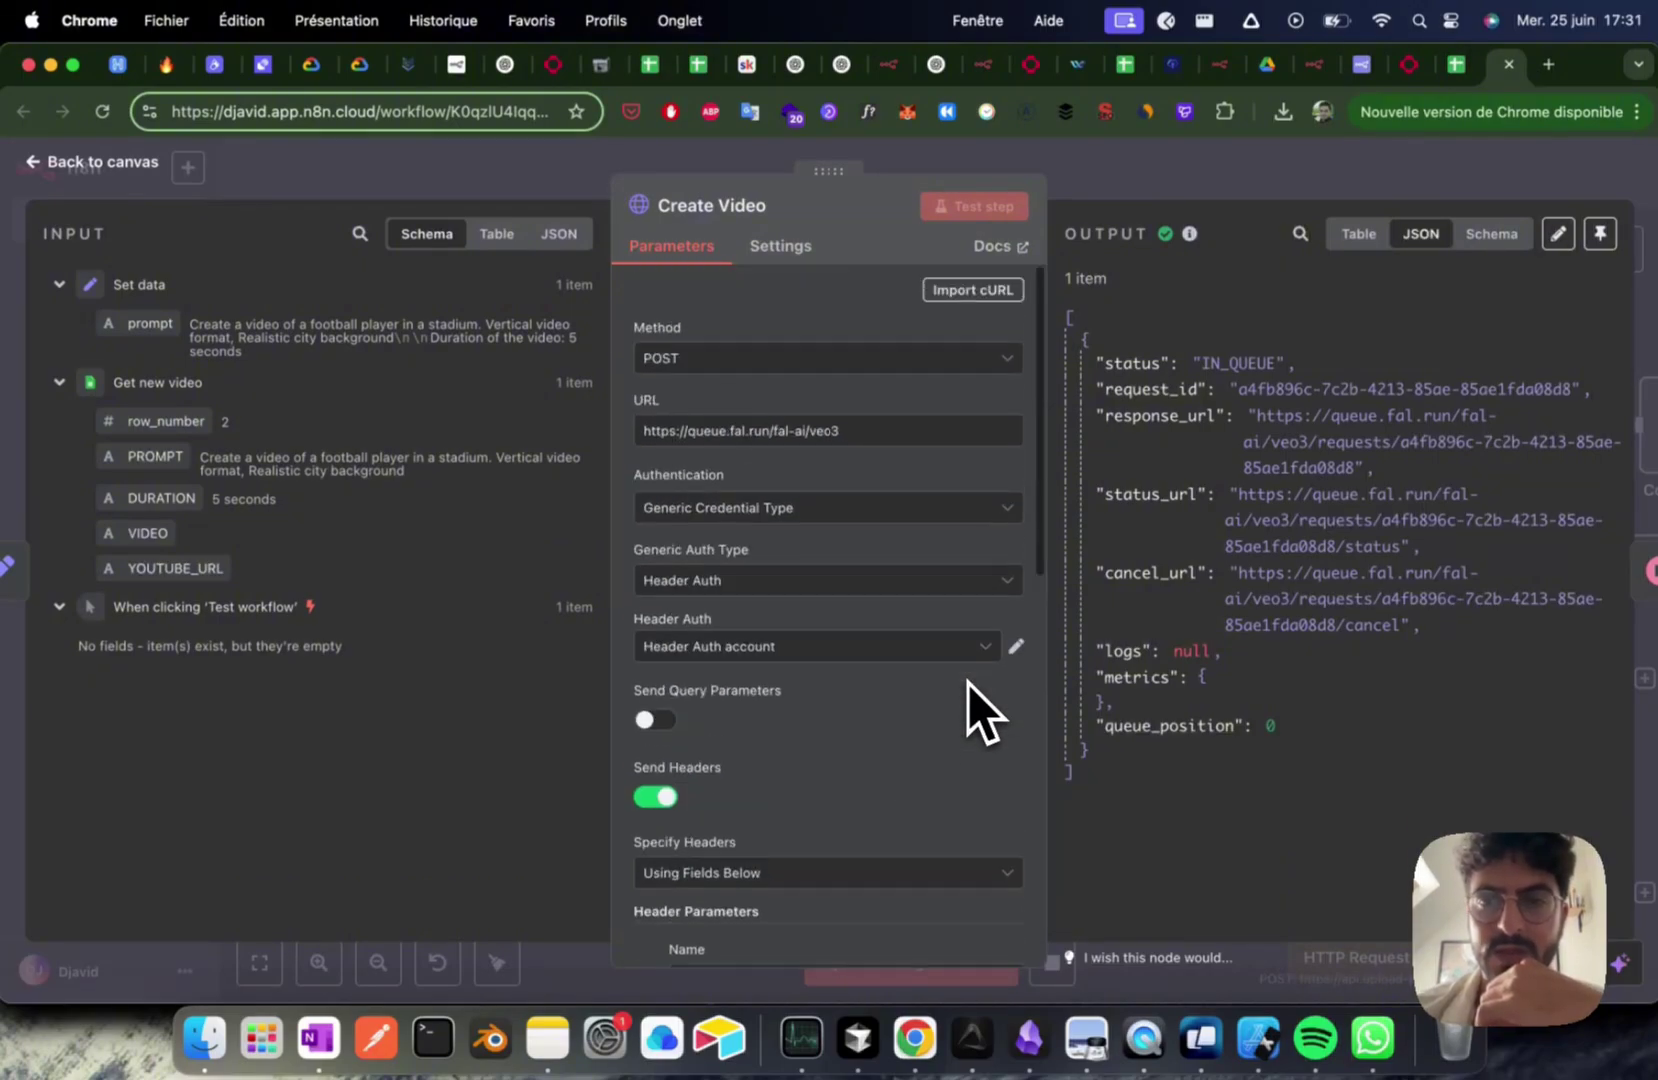
left_click(1240, 178)
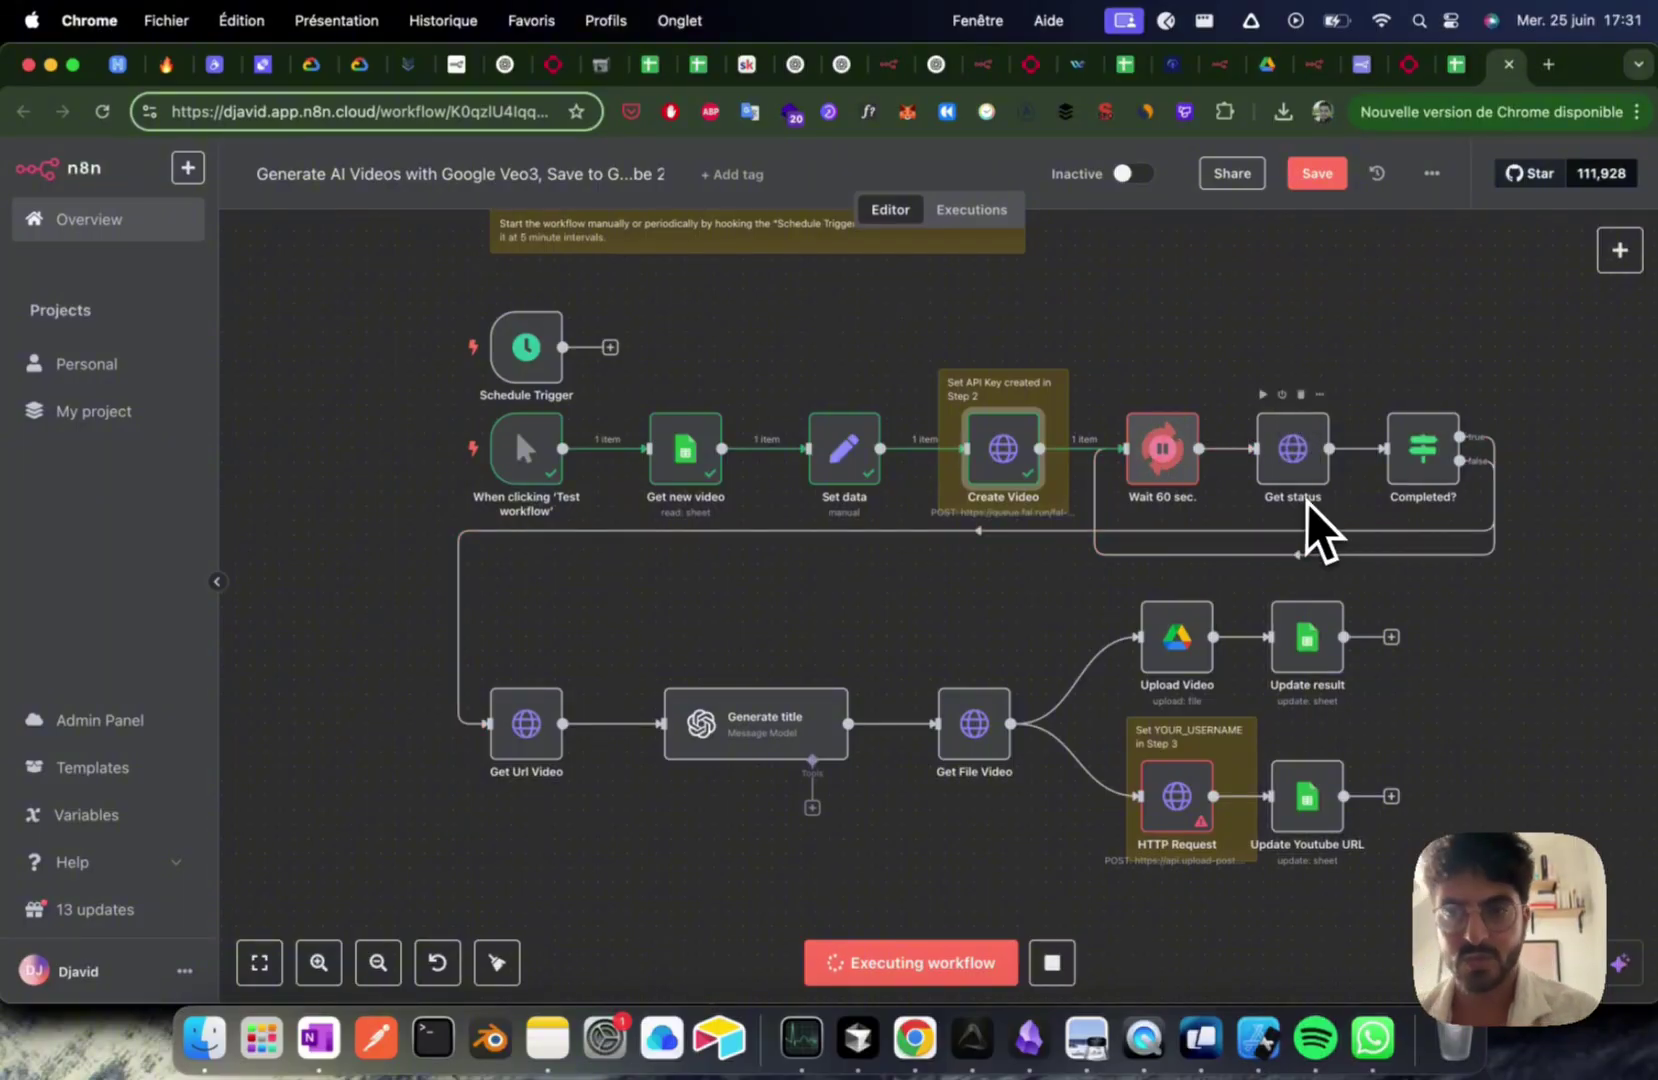
Step: Switch to the fal.ai dashboard and check the recent requests of the fal-ai/veo3 app
left_click(1409, 64)
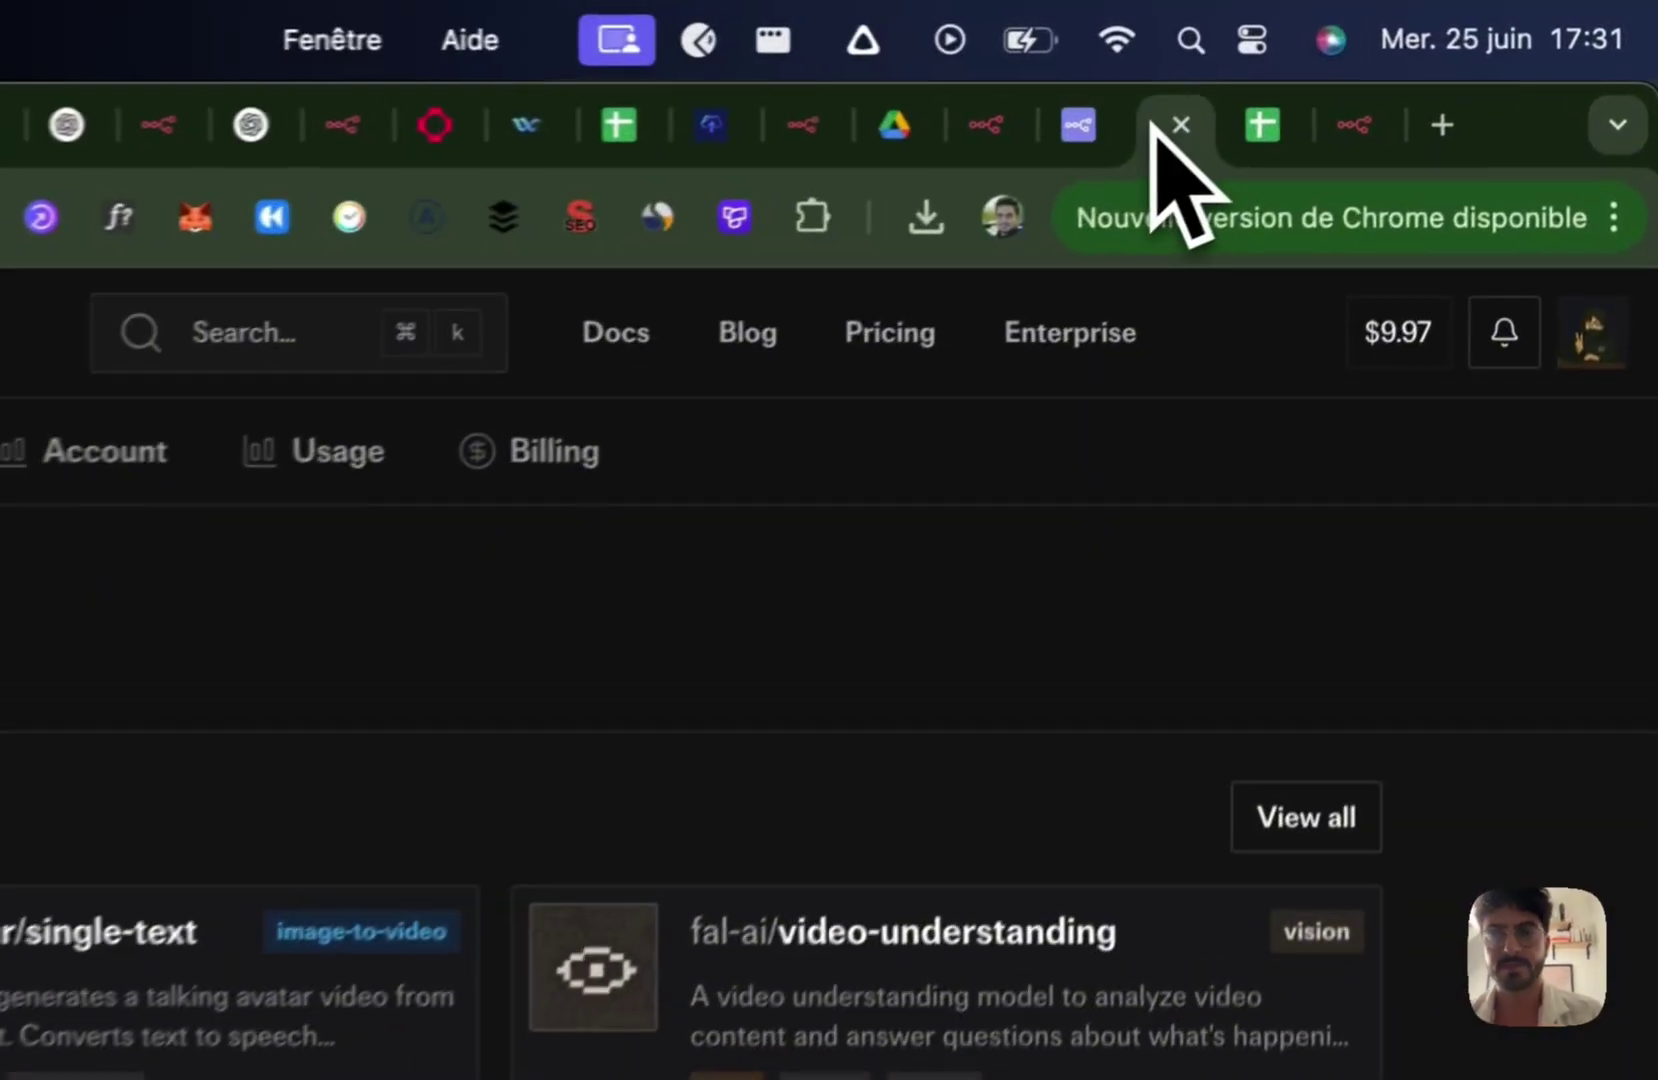
scroll(944, 700, "down", 5)
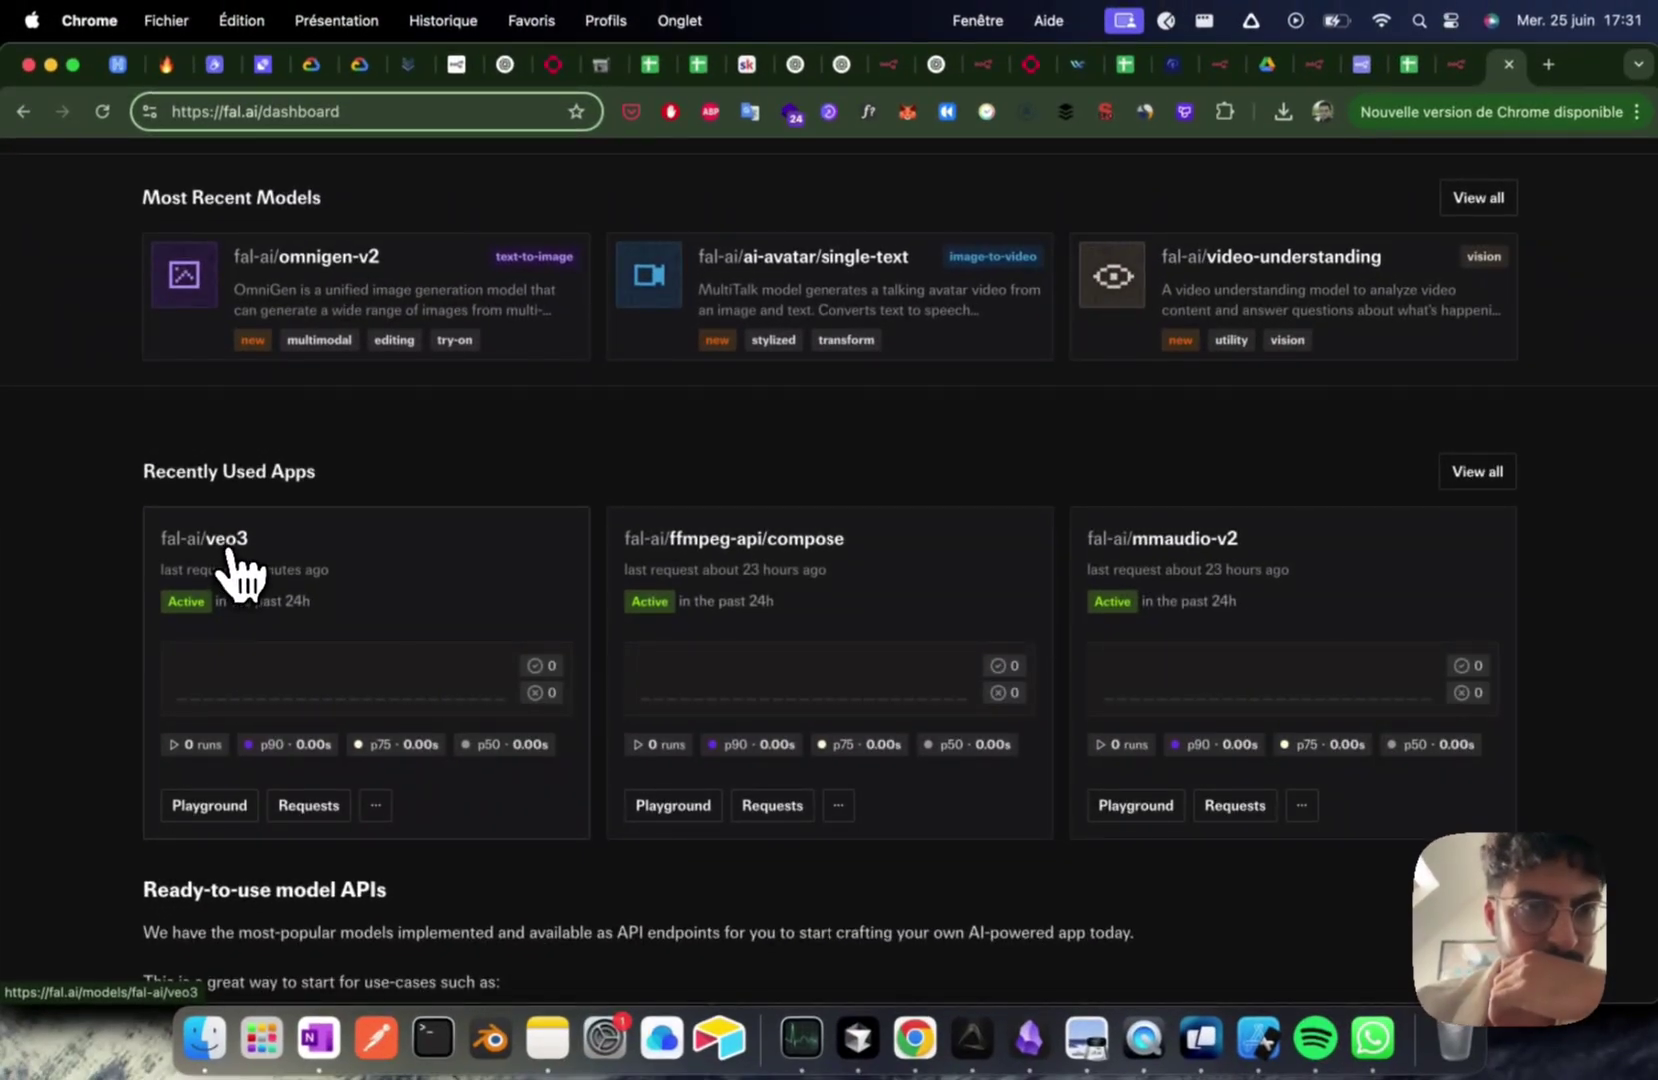
right_click(230, 550)
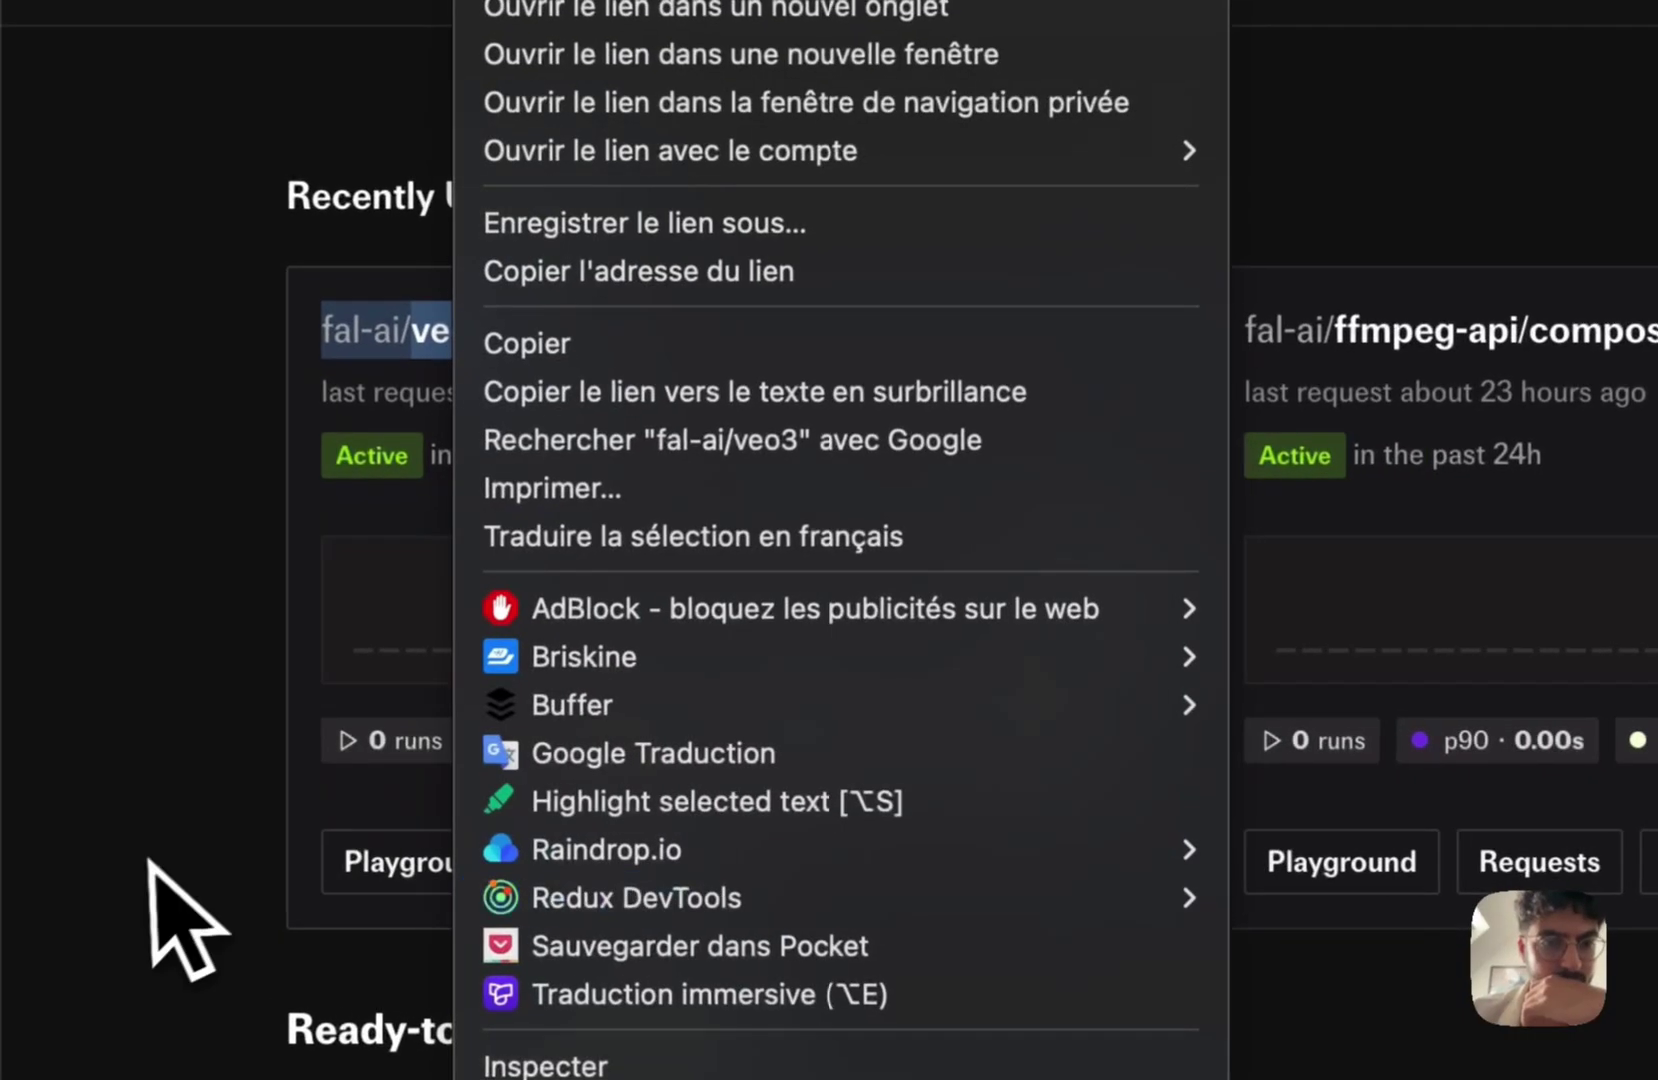
left_click(82, 834)
left_click(655, 868)
scroll(474, 740, "down", 2)
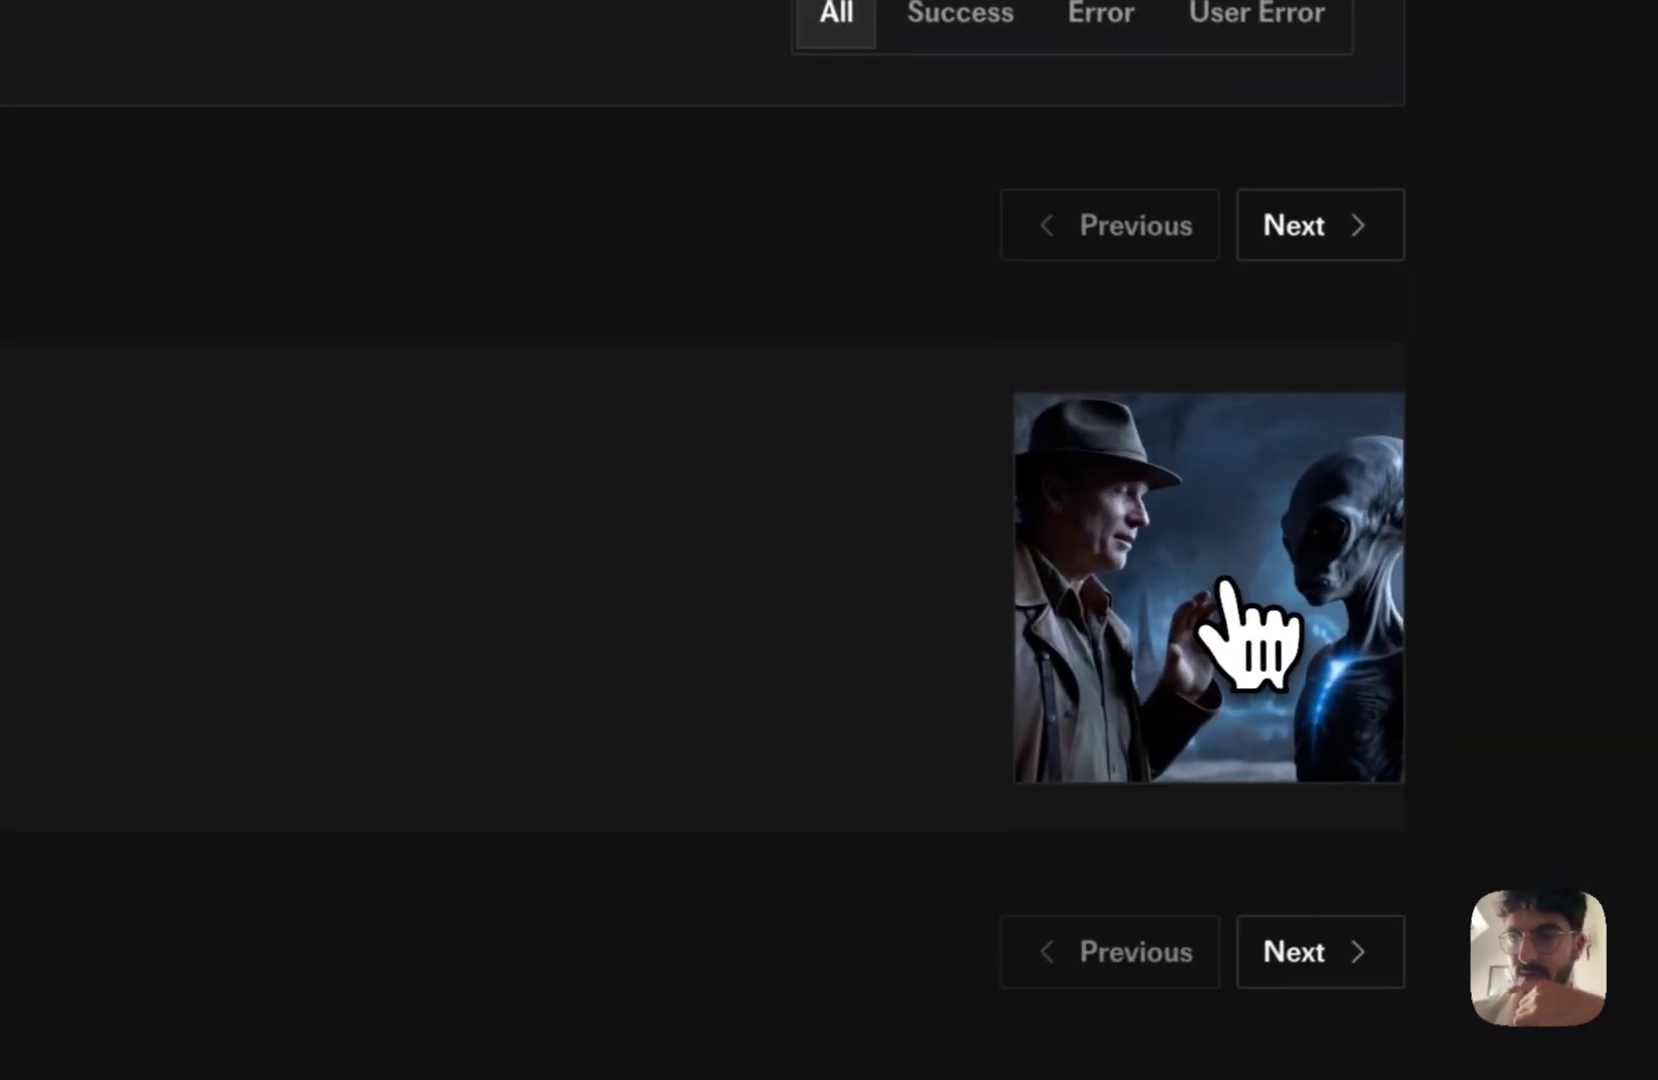
left_click(1439, 634)
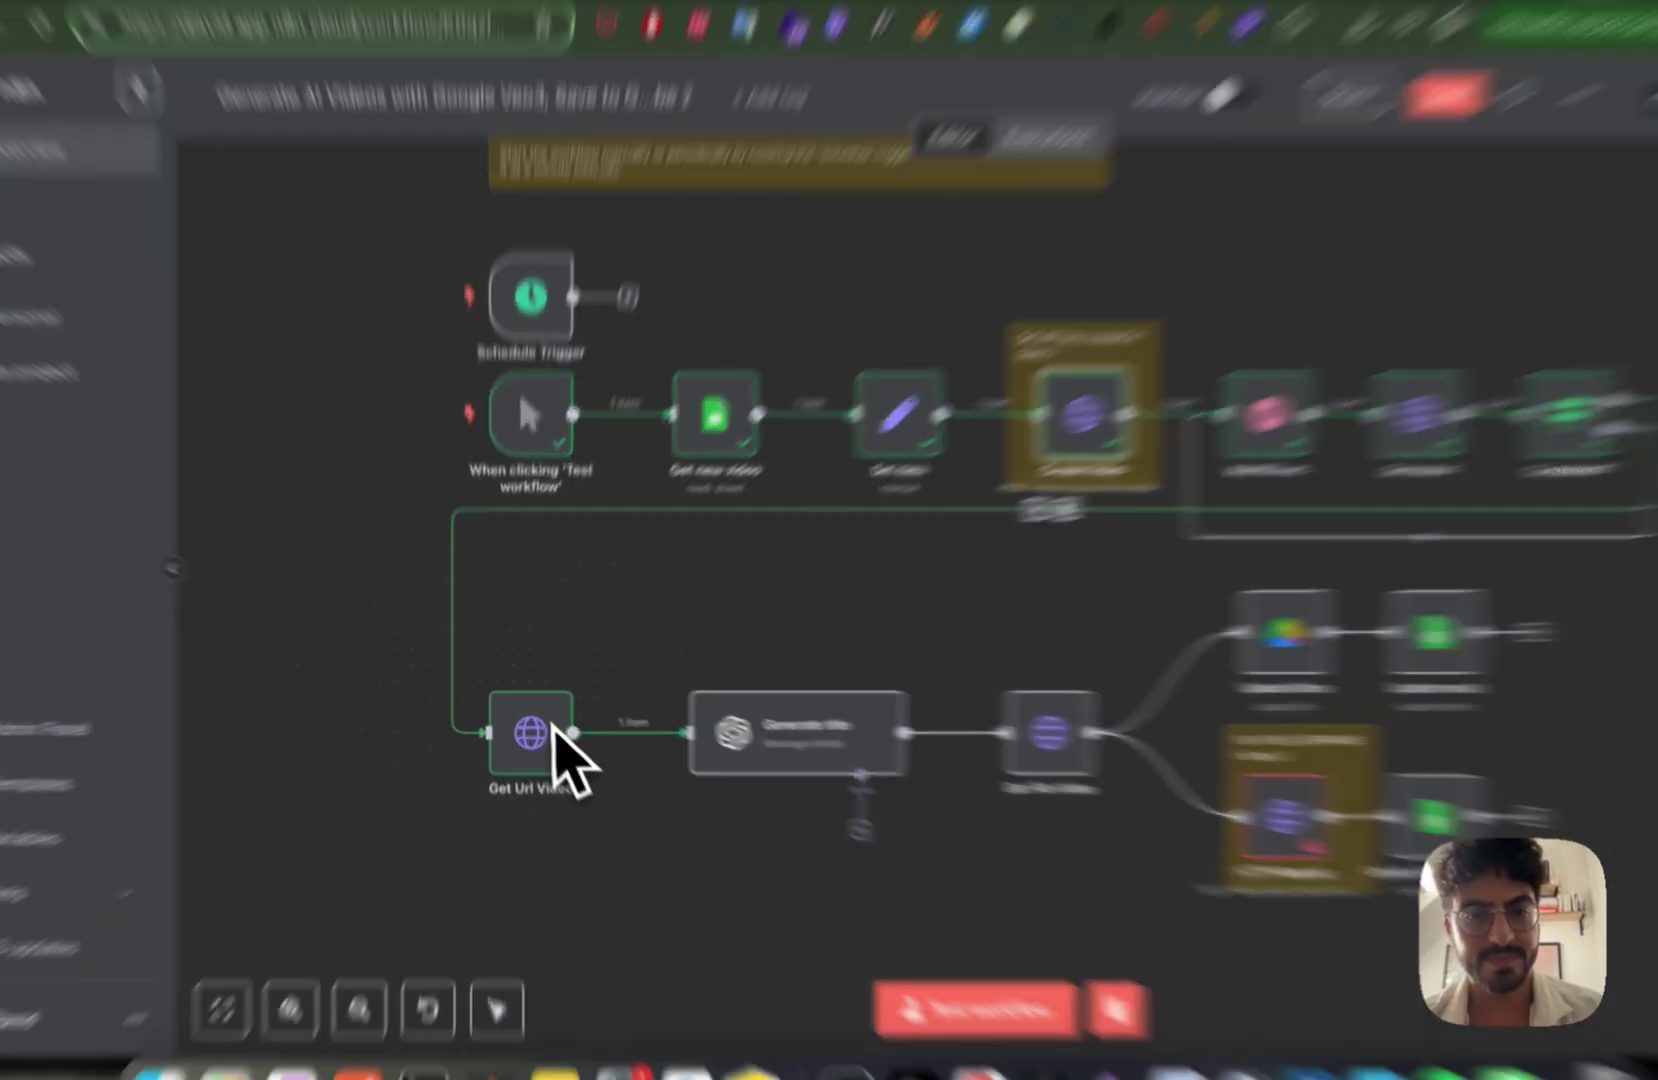
Step: Copy the generated video's URL from the Get Url Video node's output and open it in a new browser tab
left_click(527, 733)
double_click(558, 805)
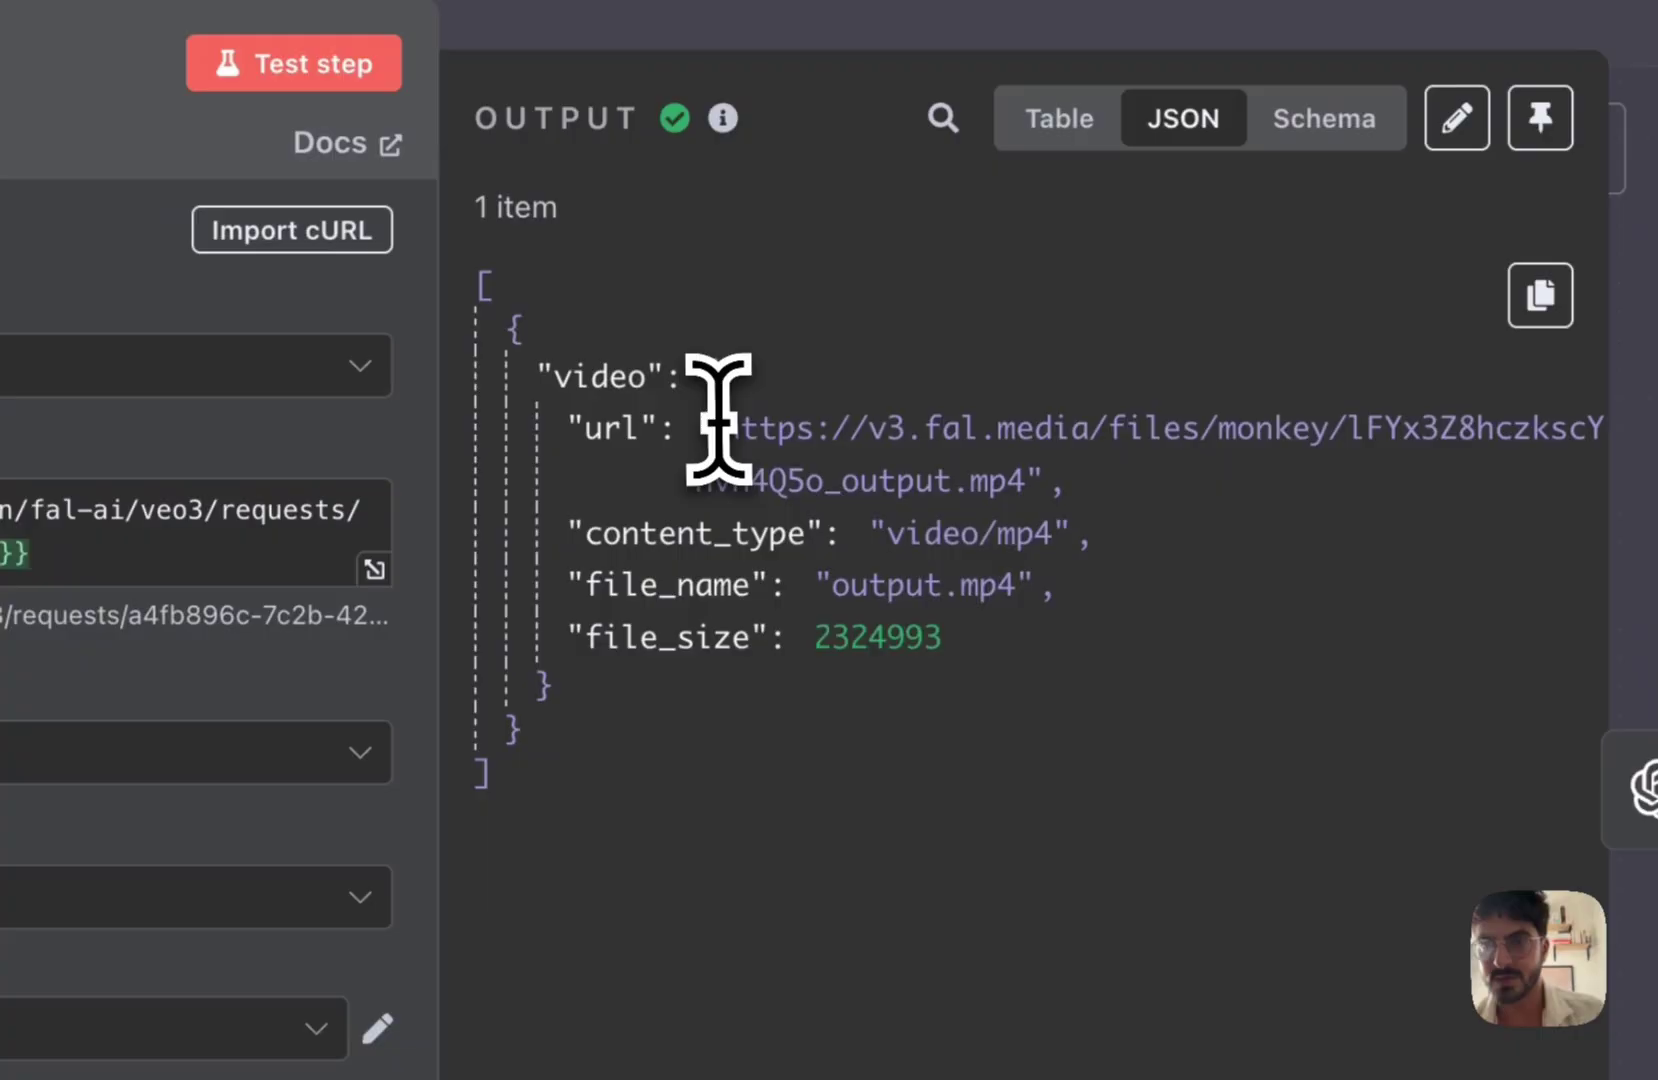
left_click_drag(1172, 449, 1472, 501)
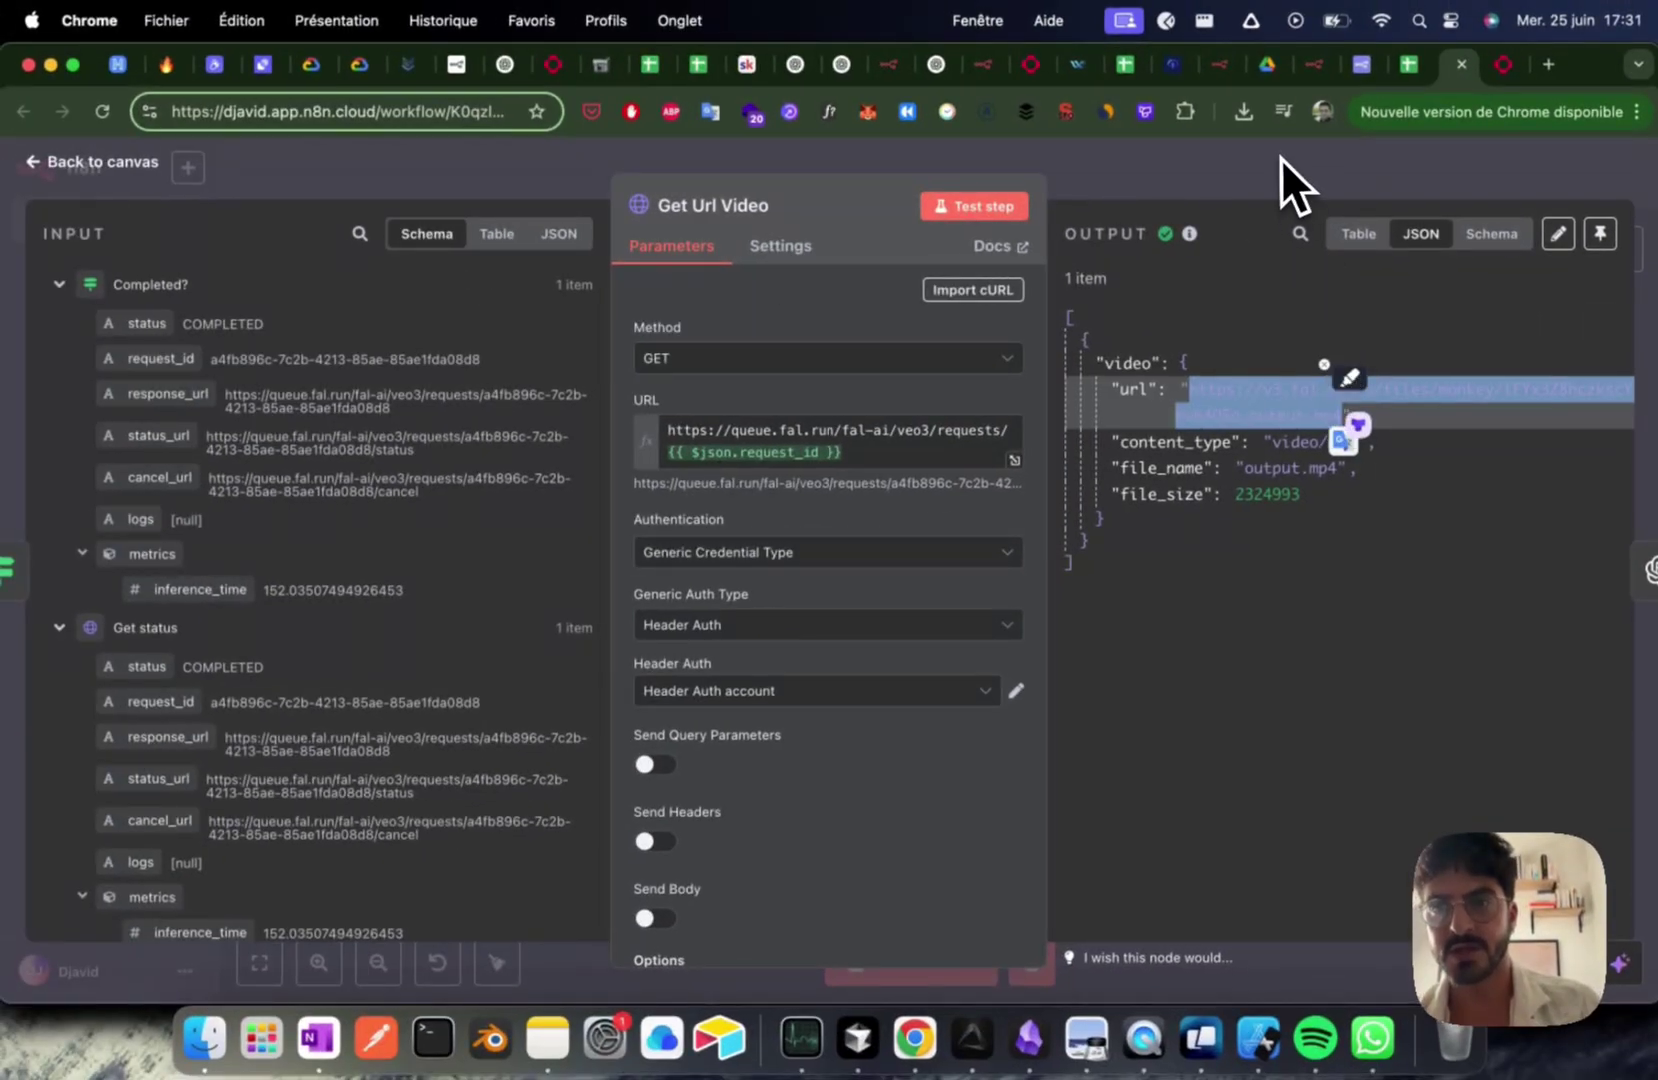
key("Escape")
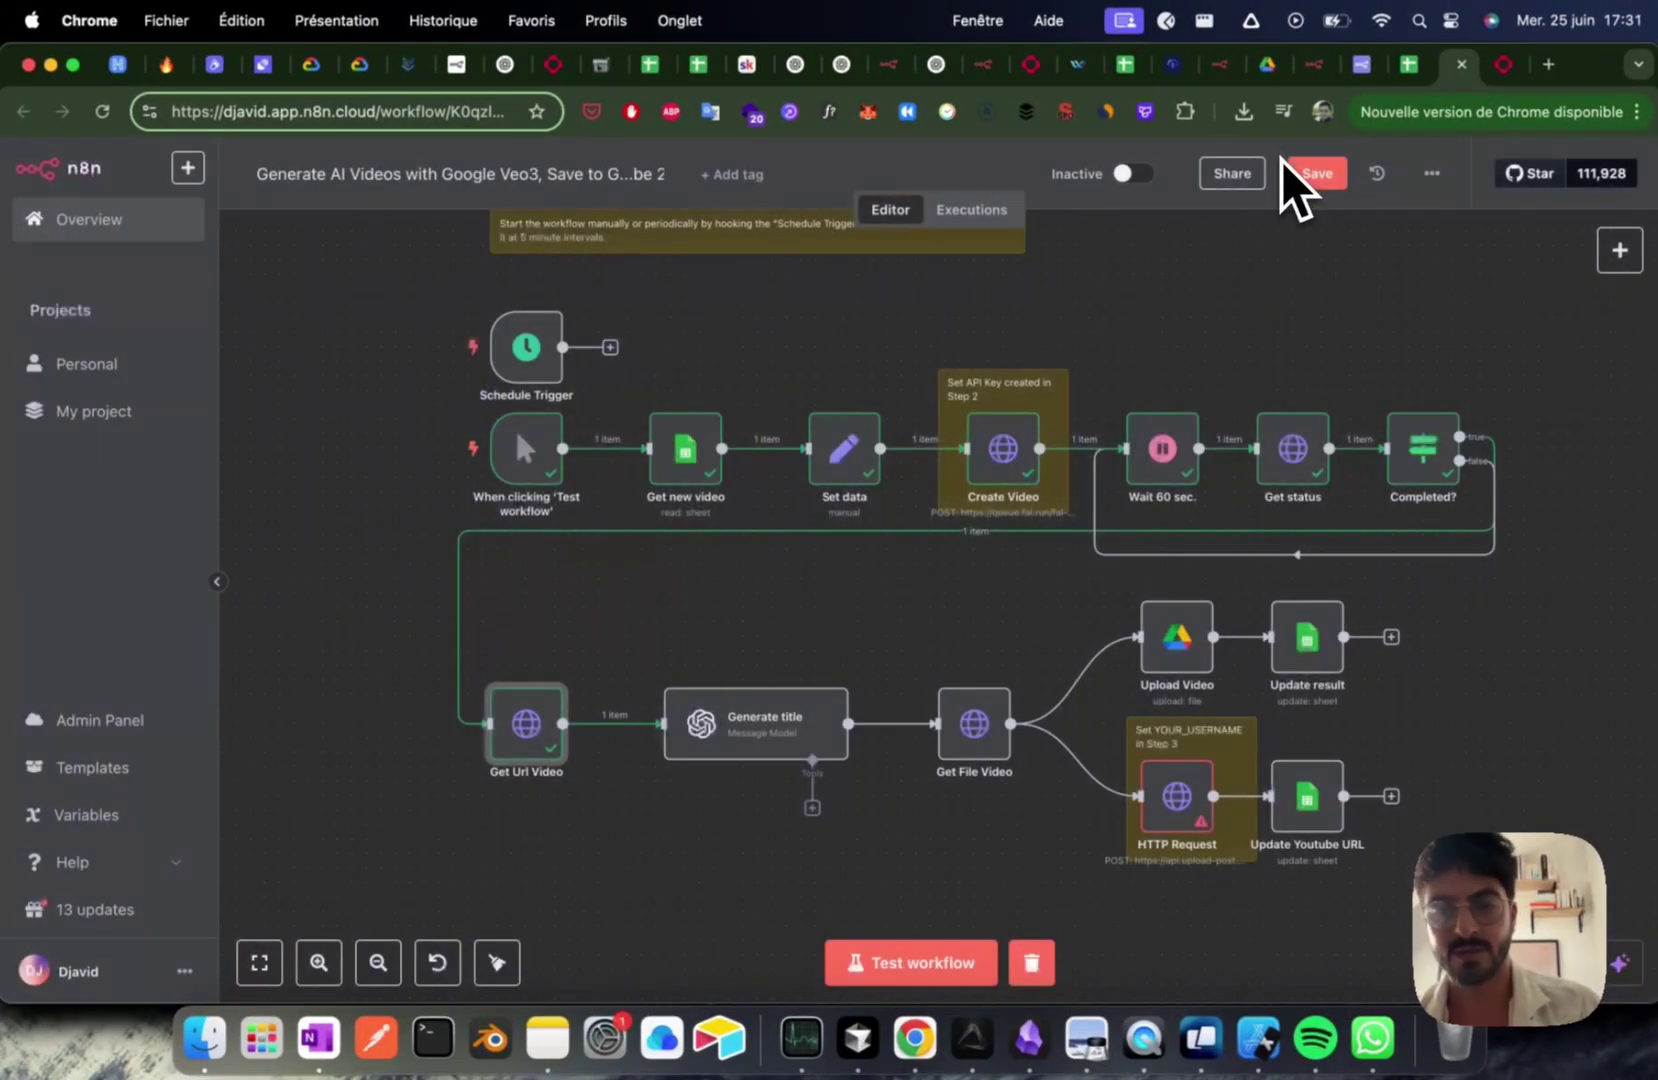
key("super+t")
key("super+v")
key("Return")
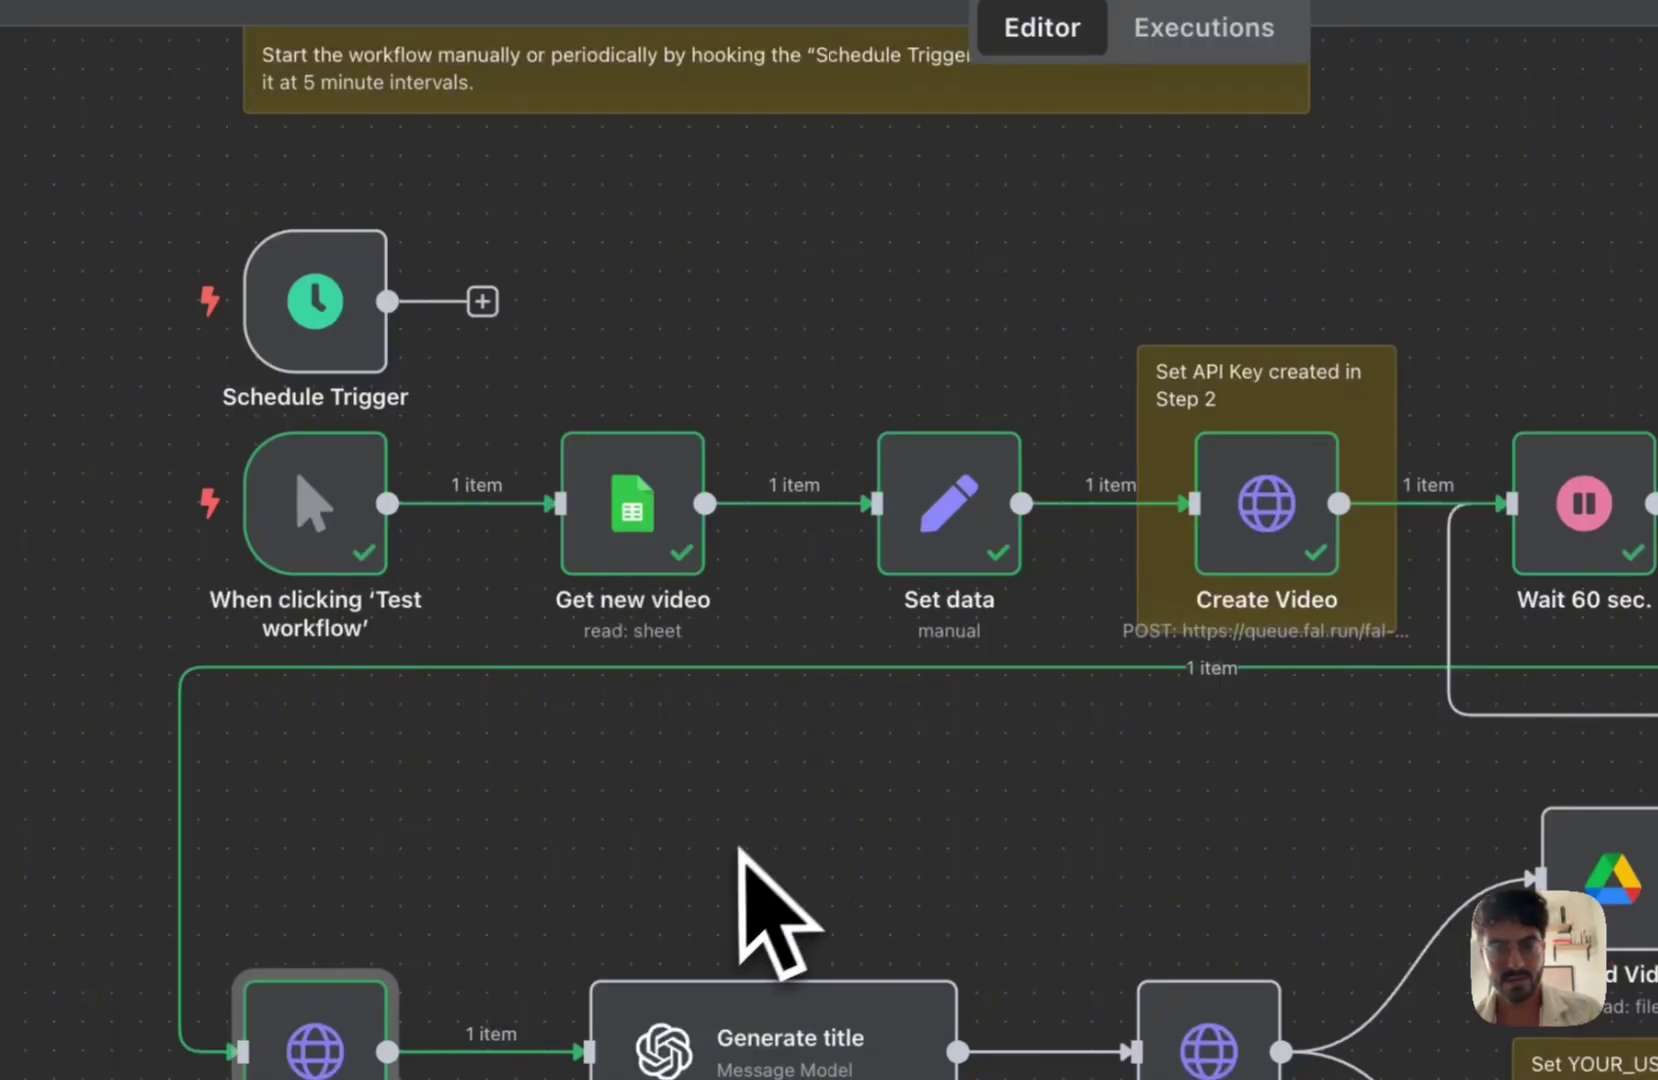
Step: Test the Generate title node, examine the title content in its output and return to the canvas
scroll(758, 906, "down", 2)
scroll(758, 900, "up", 5)
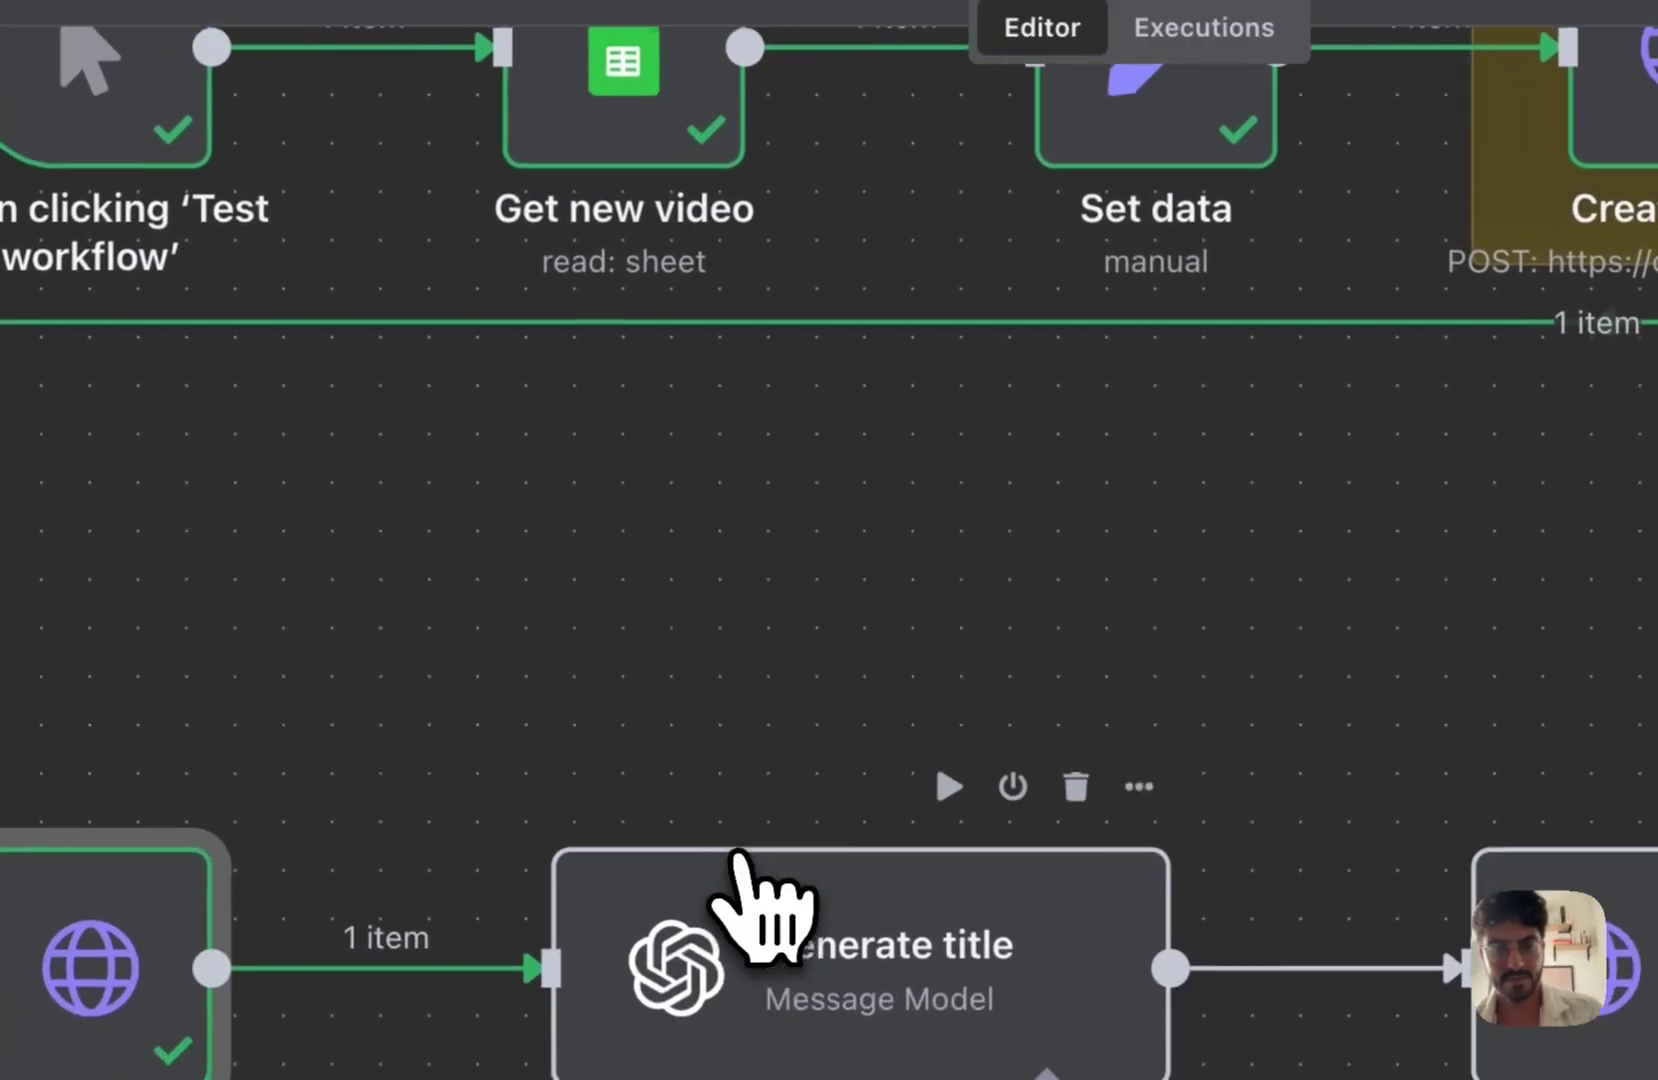
left_click(876, 920)
double_click(878, 922)
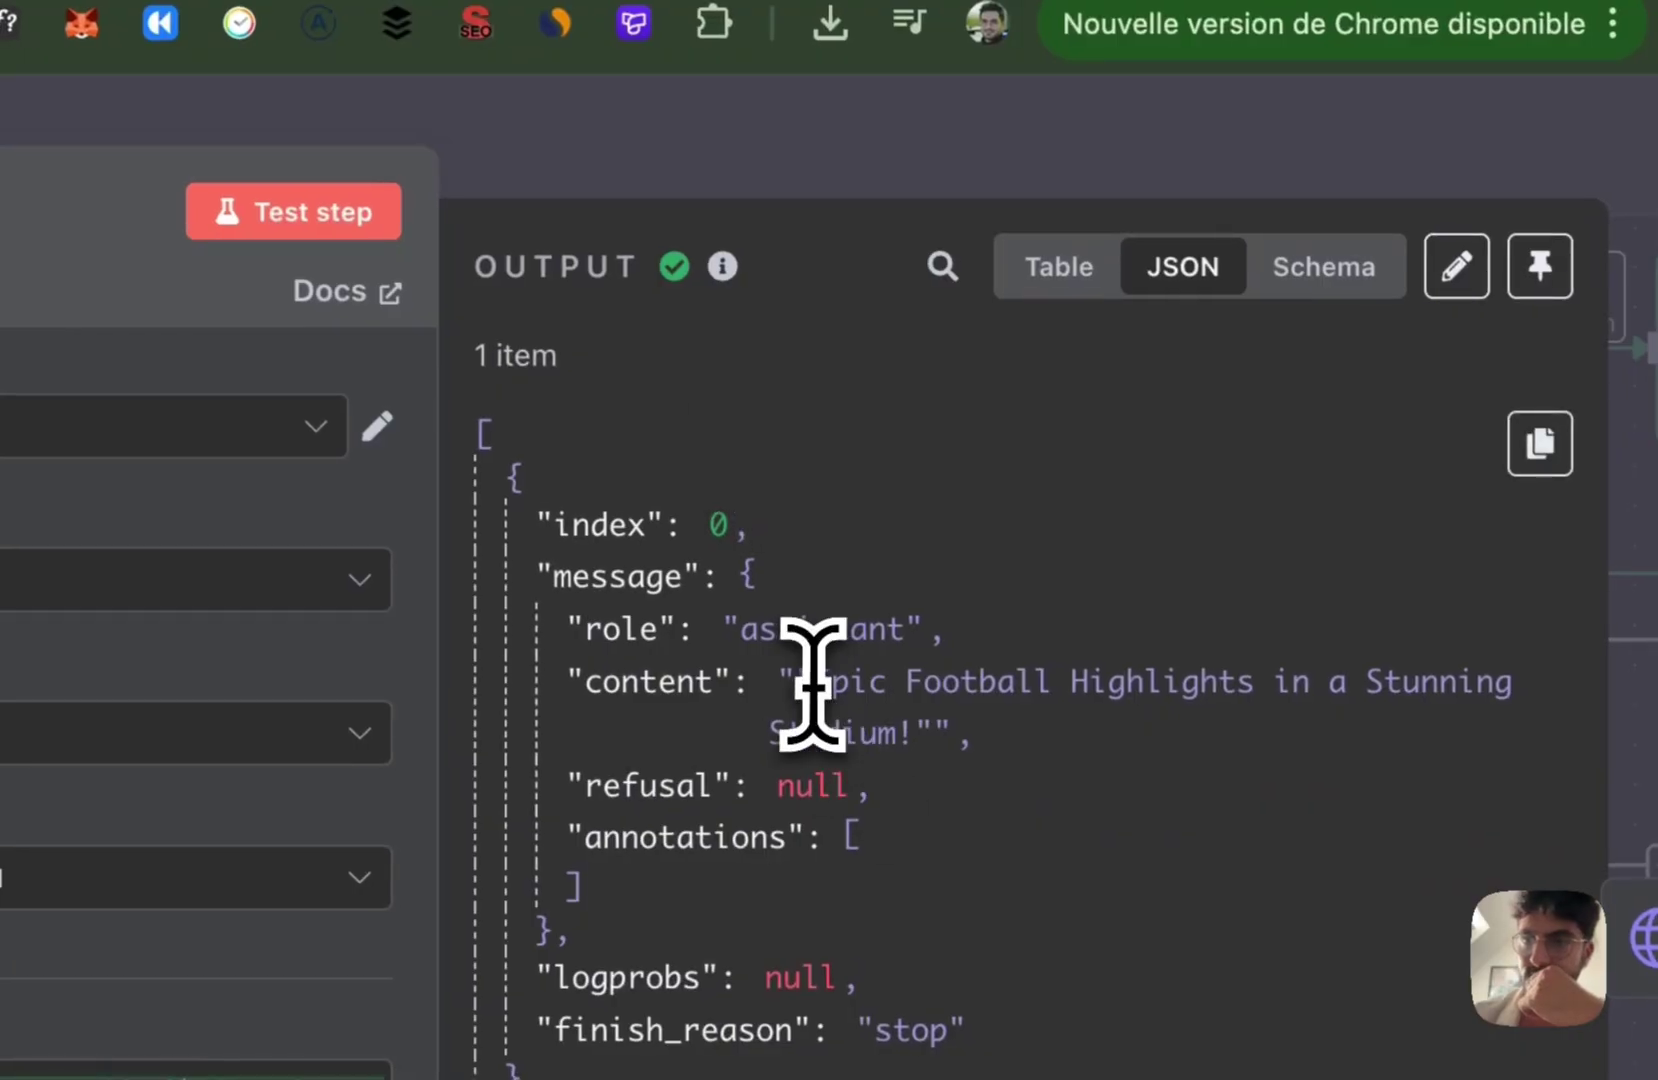
left_click_drag(808, 658, 470, 228)
left_click(966, 661)
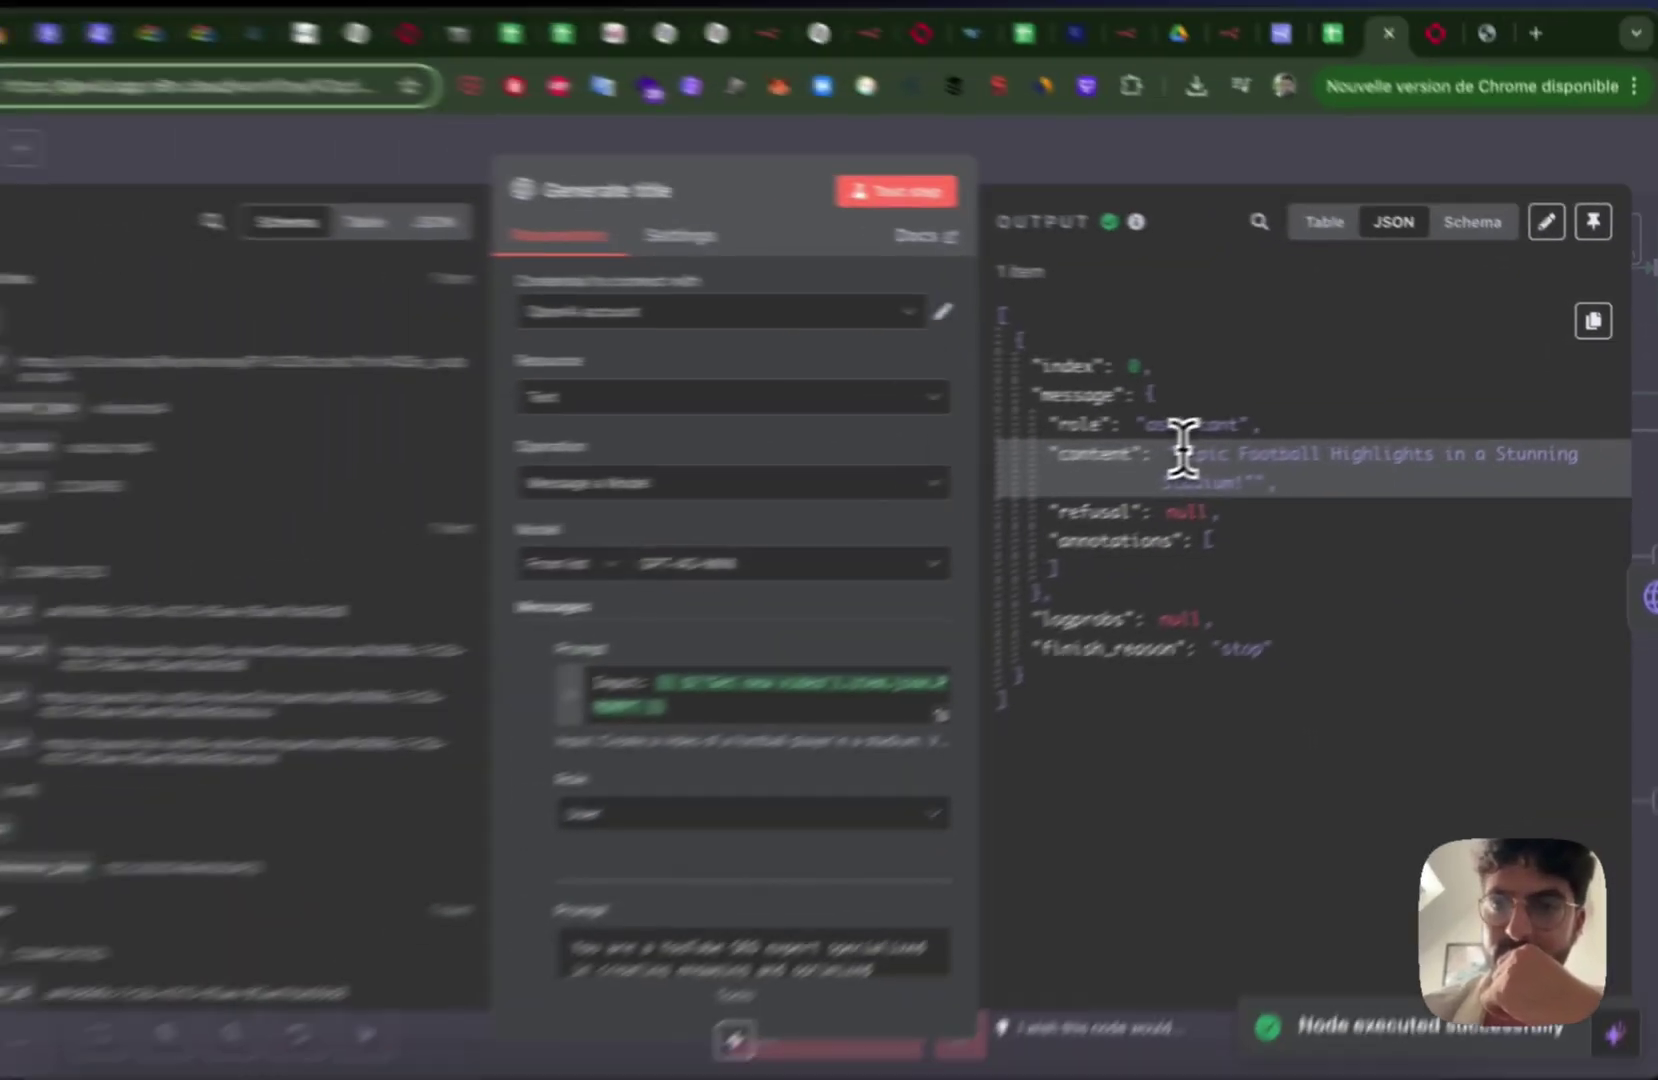
left_click_drag(815, 651, 983, 731)
left_click(1078, 155)
Step: Test the Get File Video node, review its binary output and return to the canvas
scroll(660, 470, "right", 3)
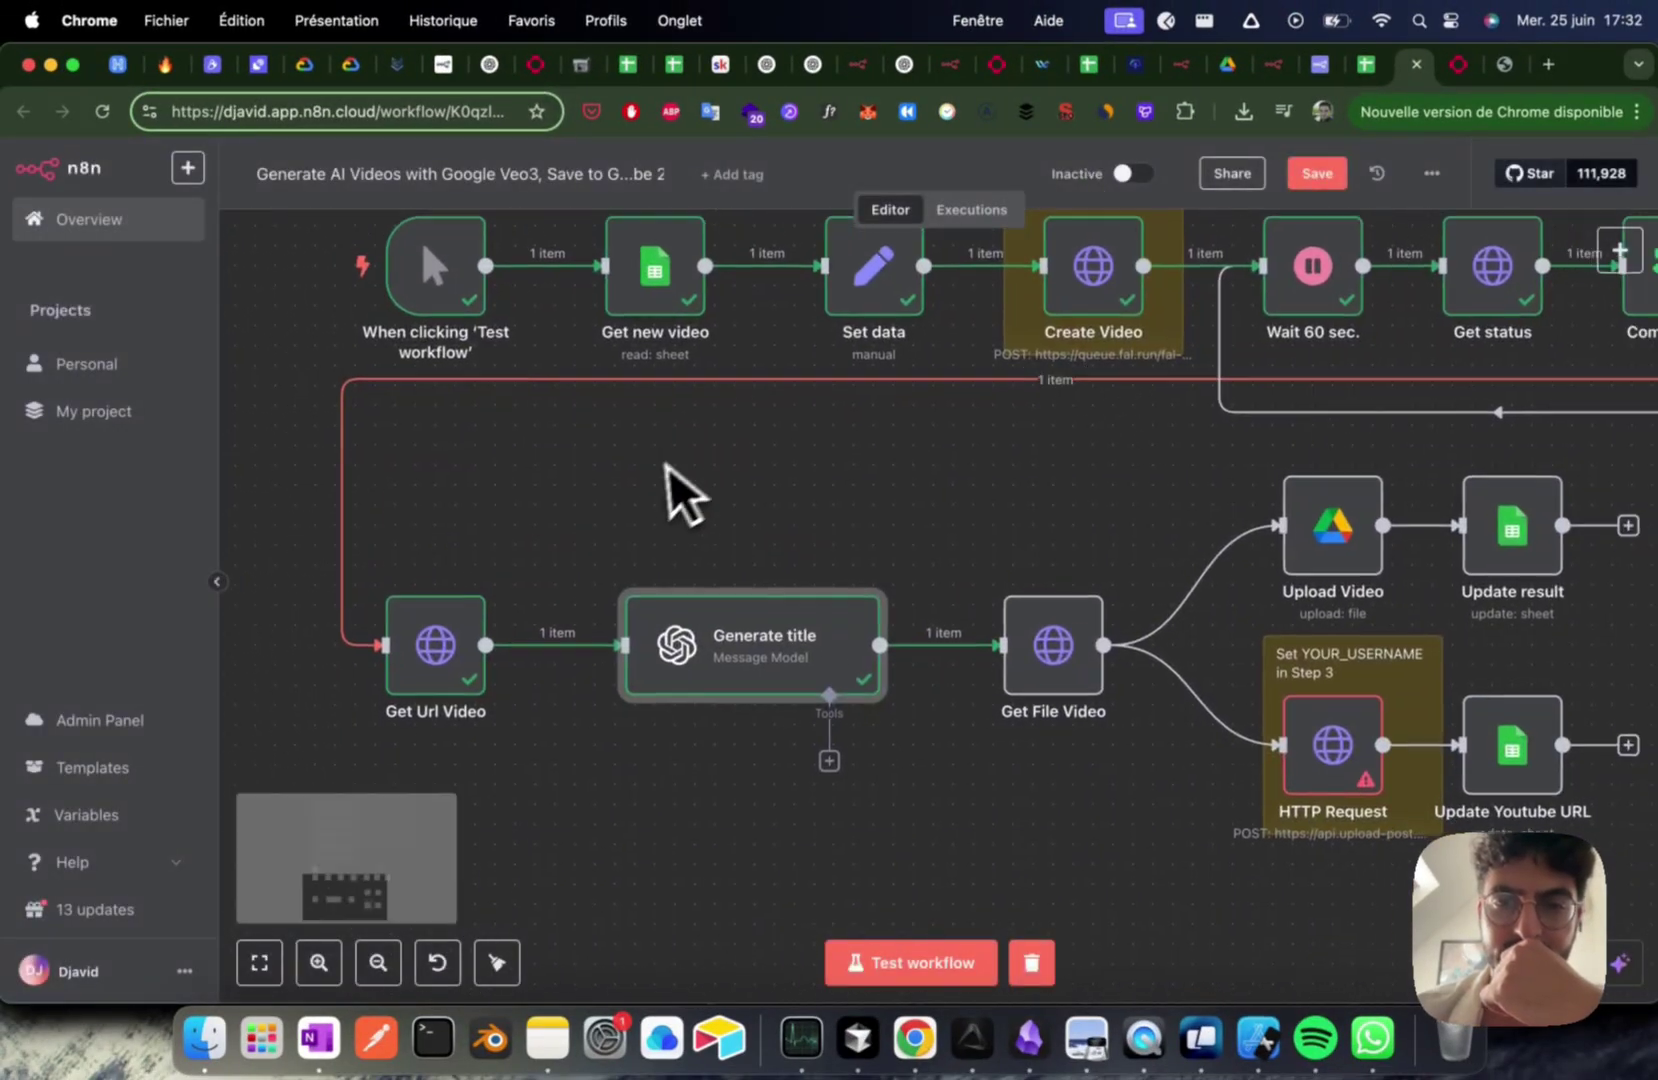
scroll(649, 479, "down", 5)
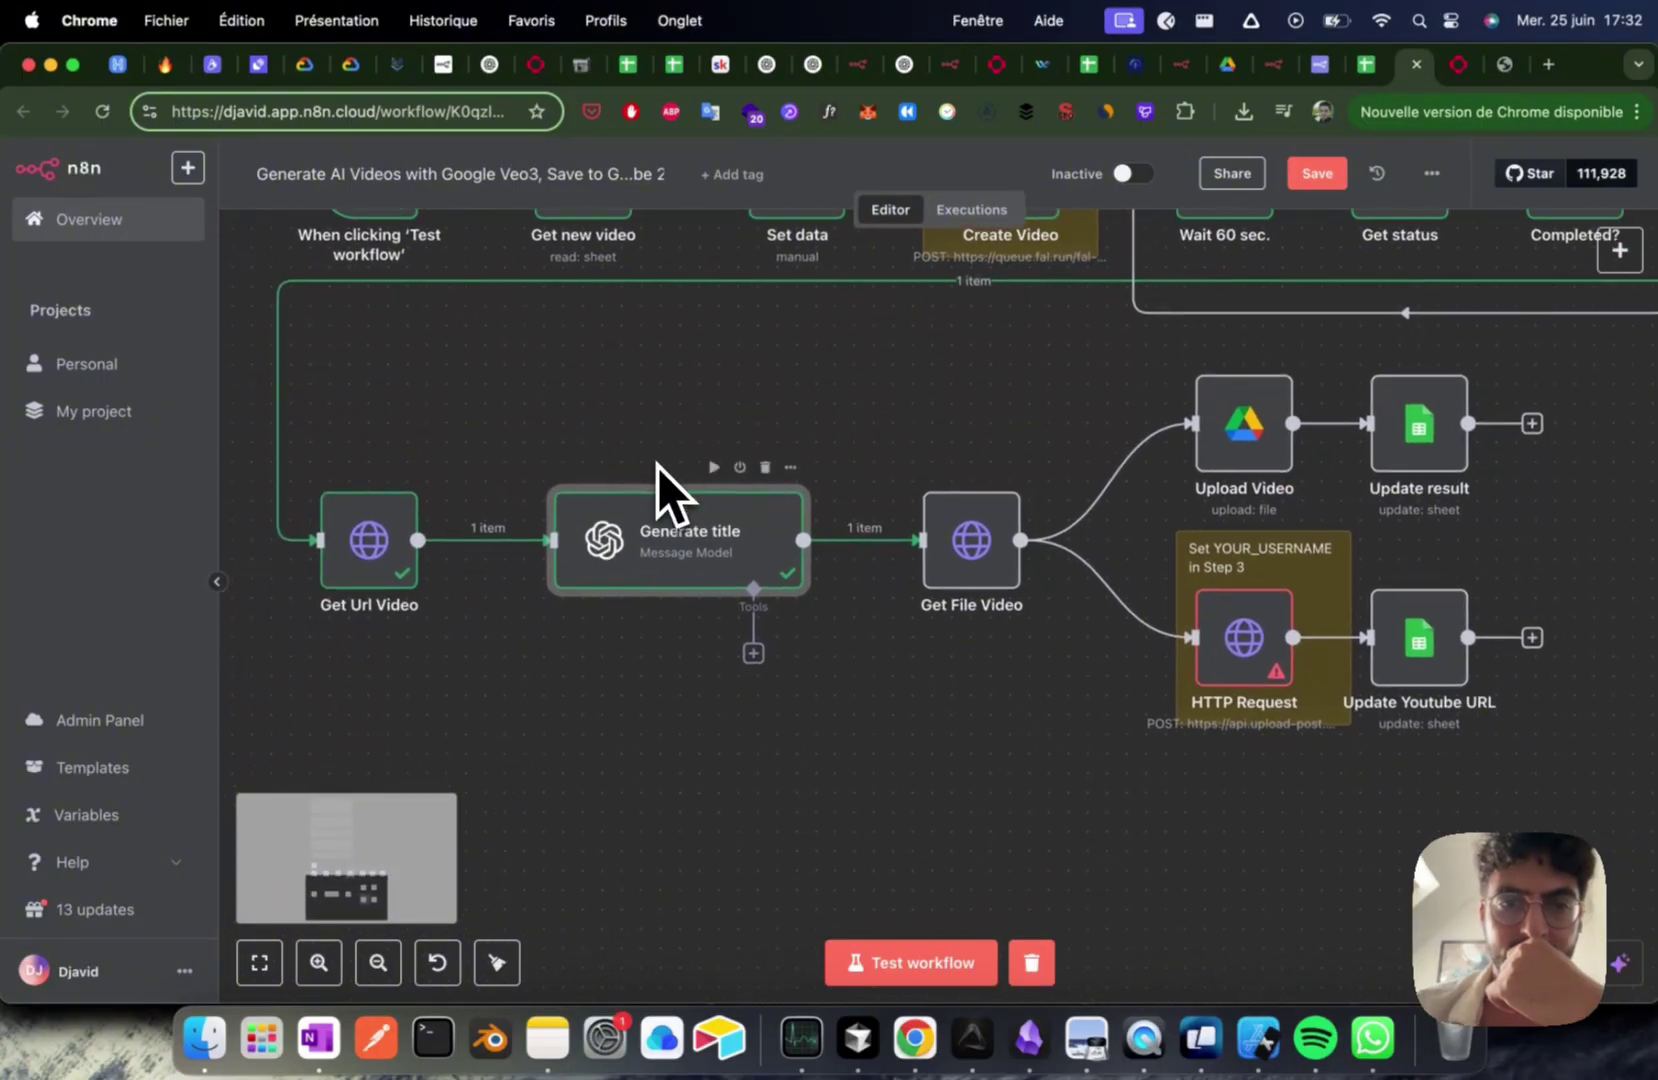
scroll(664, 453, "up", 2)
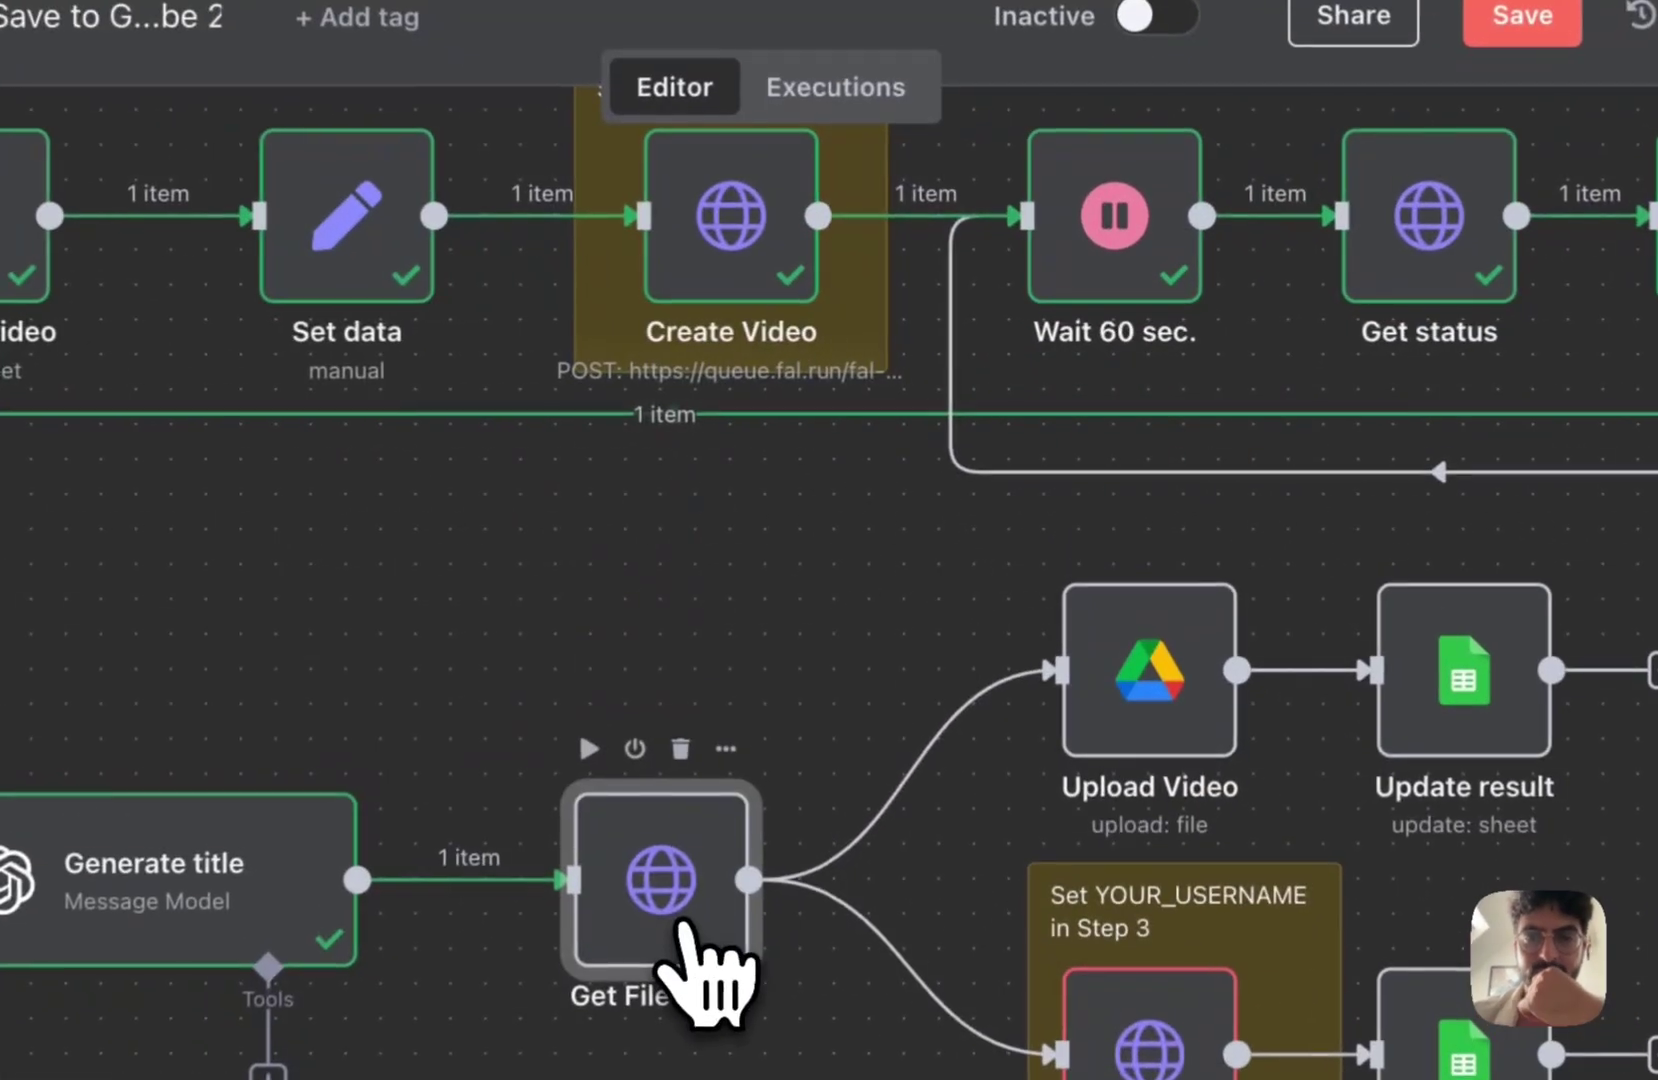
double_click(680, 925)
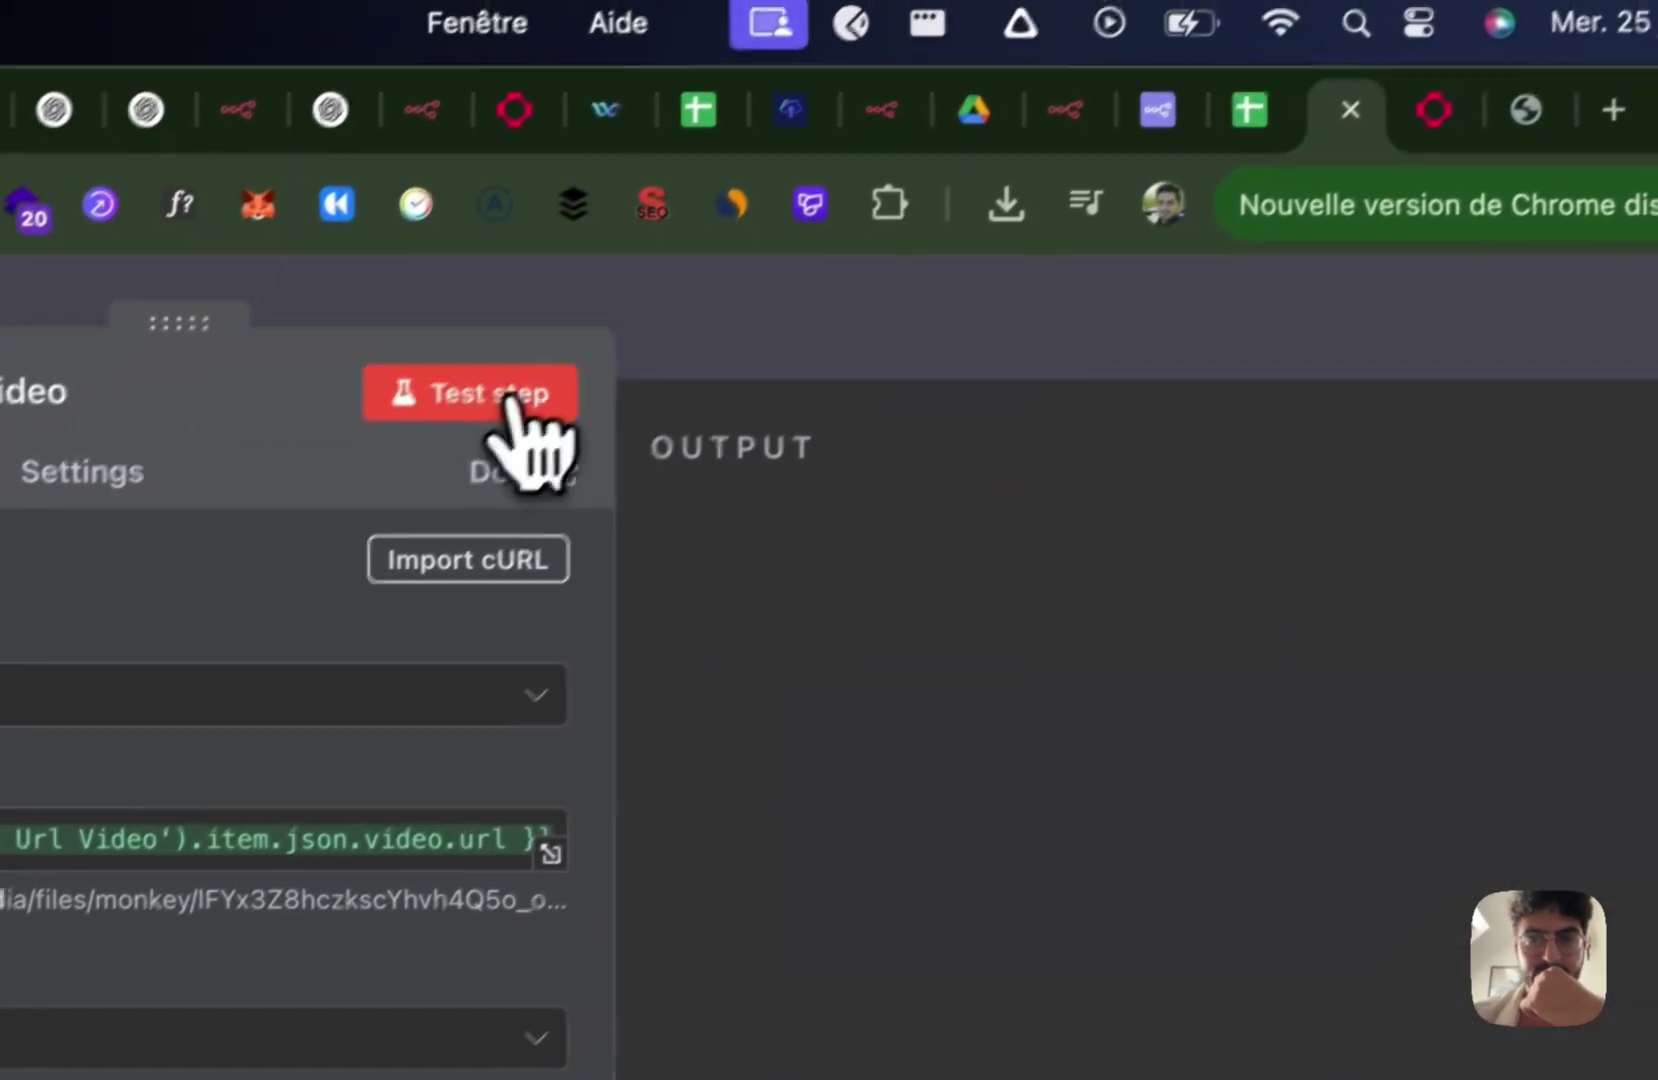
left_click(520, 410)
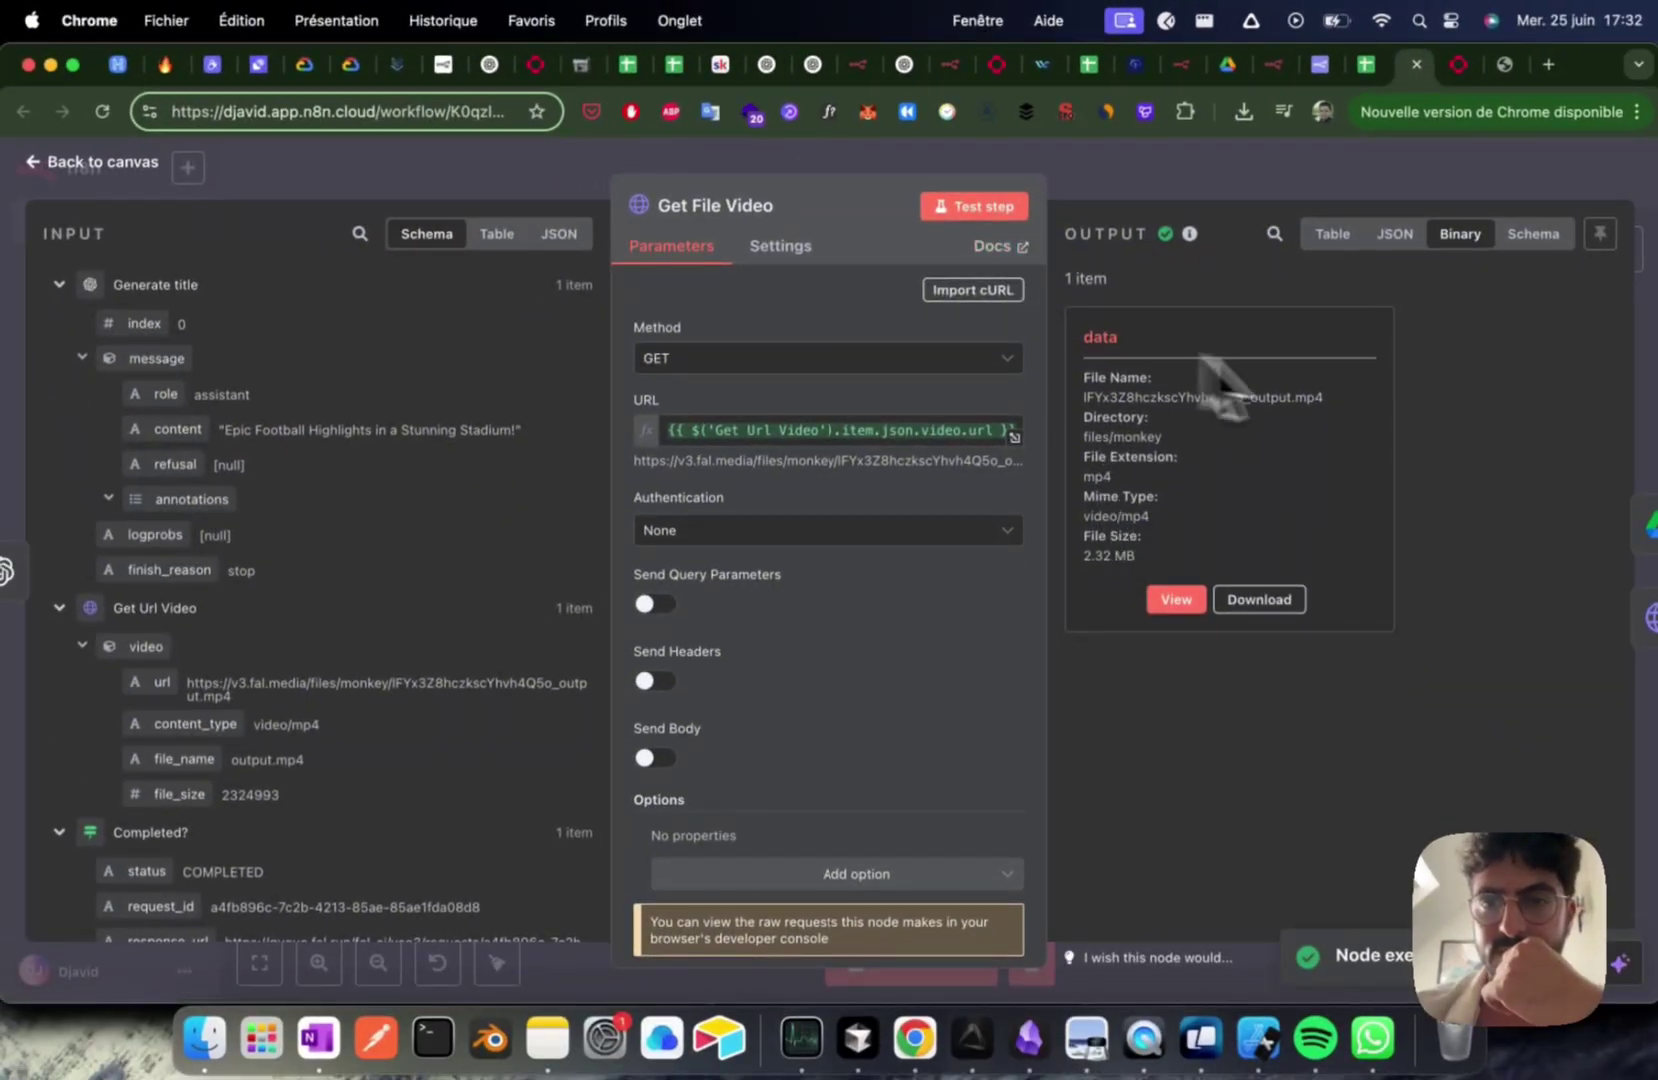
scroll(877, 518, "down", 1)
scroll(862, 529, "up", 1)
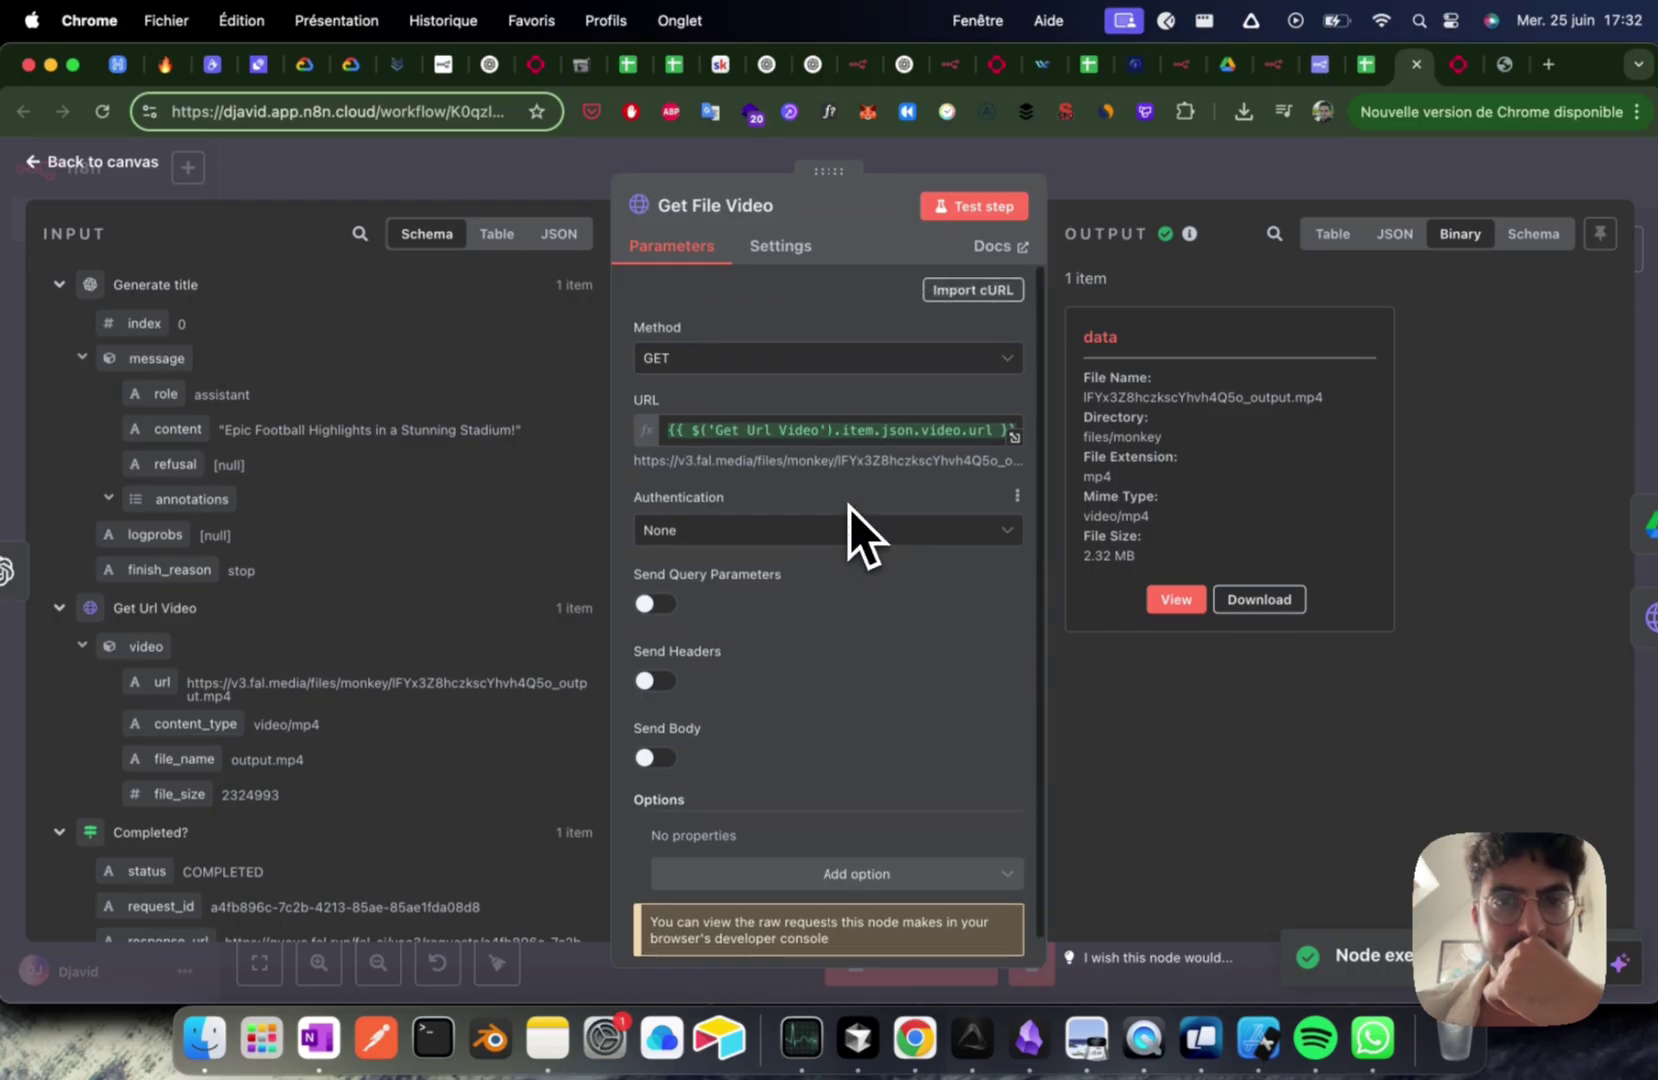
key("Escape")
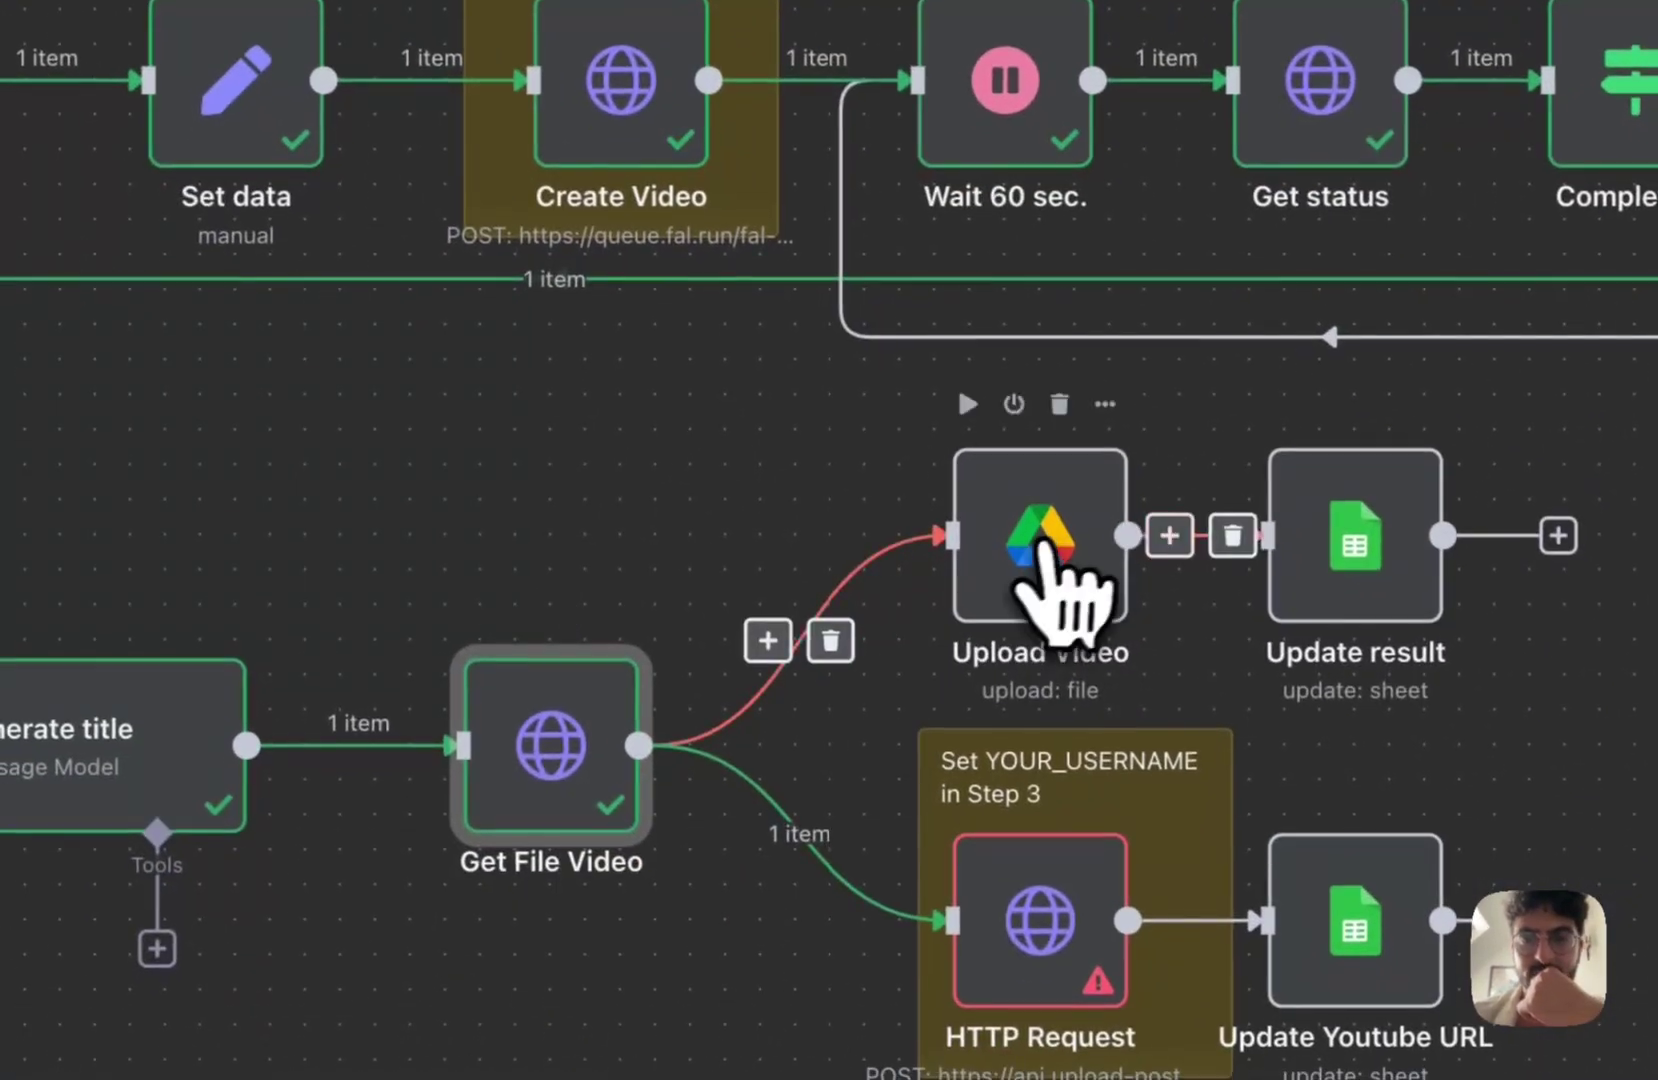
Step: Test the Upload Video node and set its Google Drive parent folder to n8n
double_click(1050, 540)
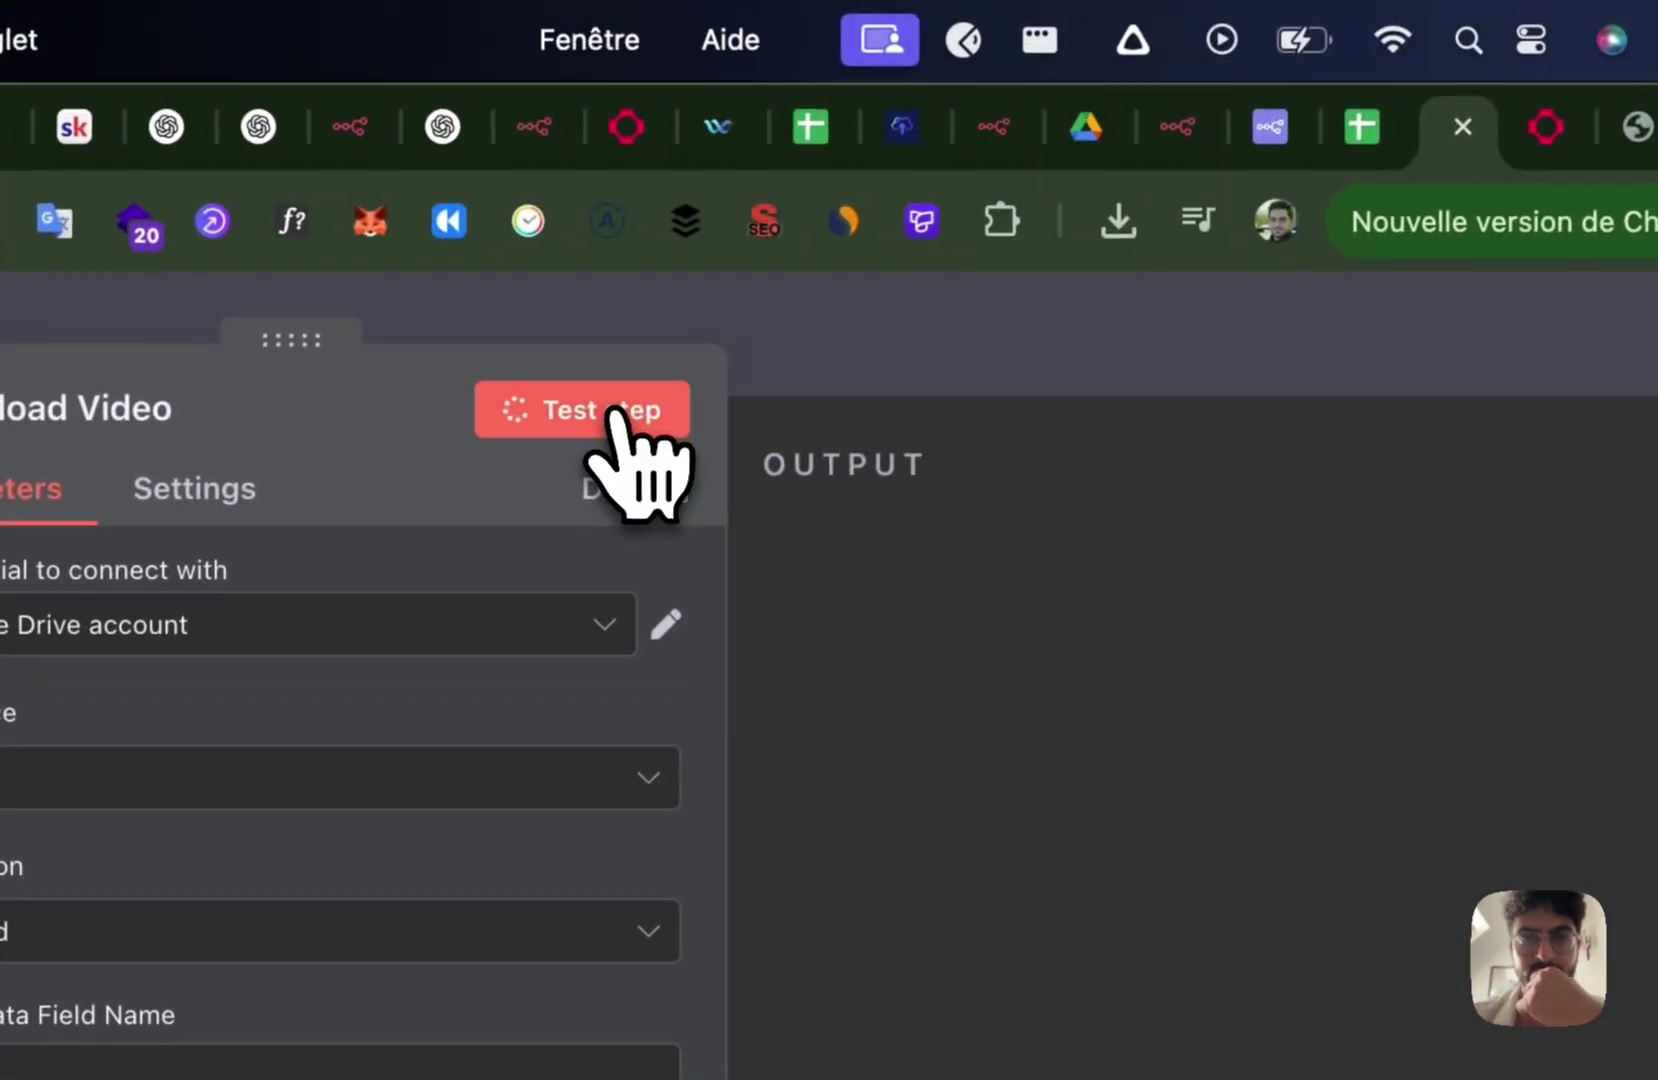
left_click(600, 412)
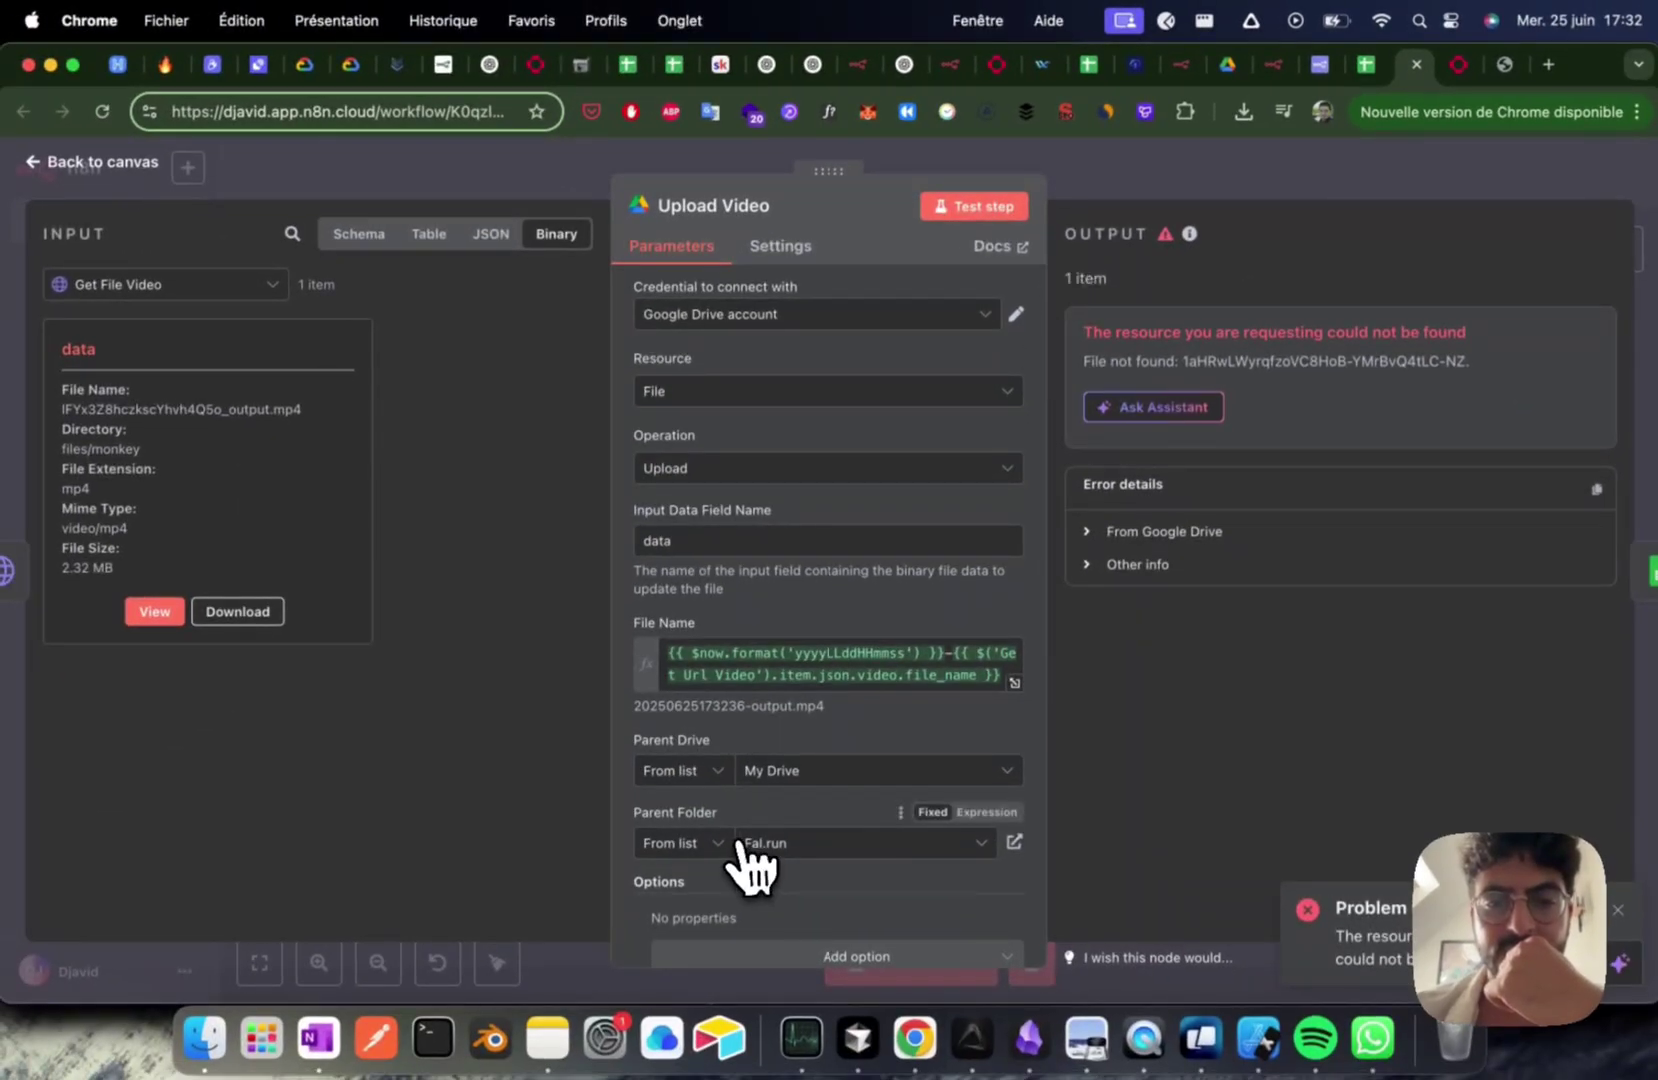
scroll(718, 845, "down", 1)
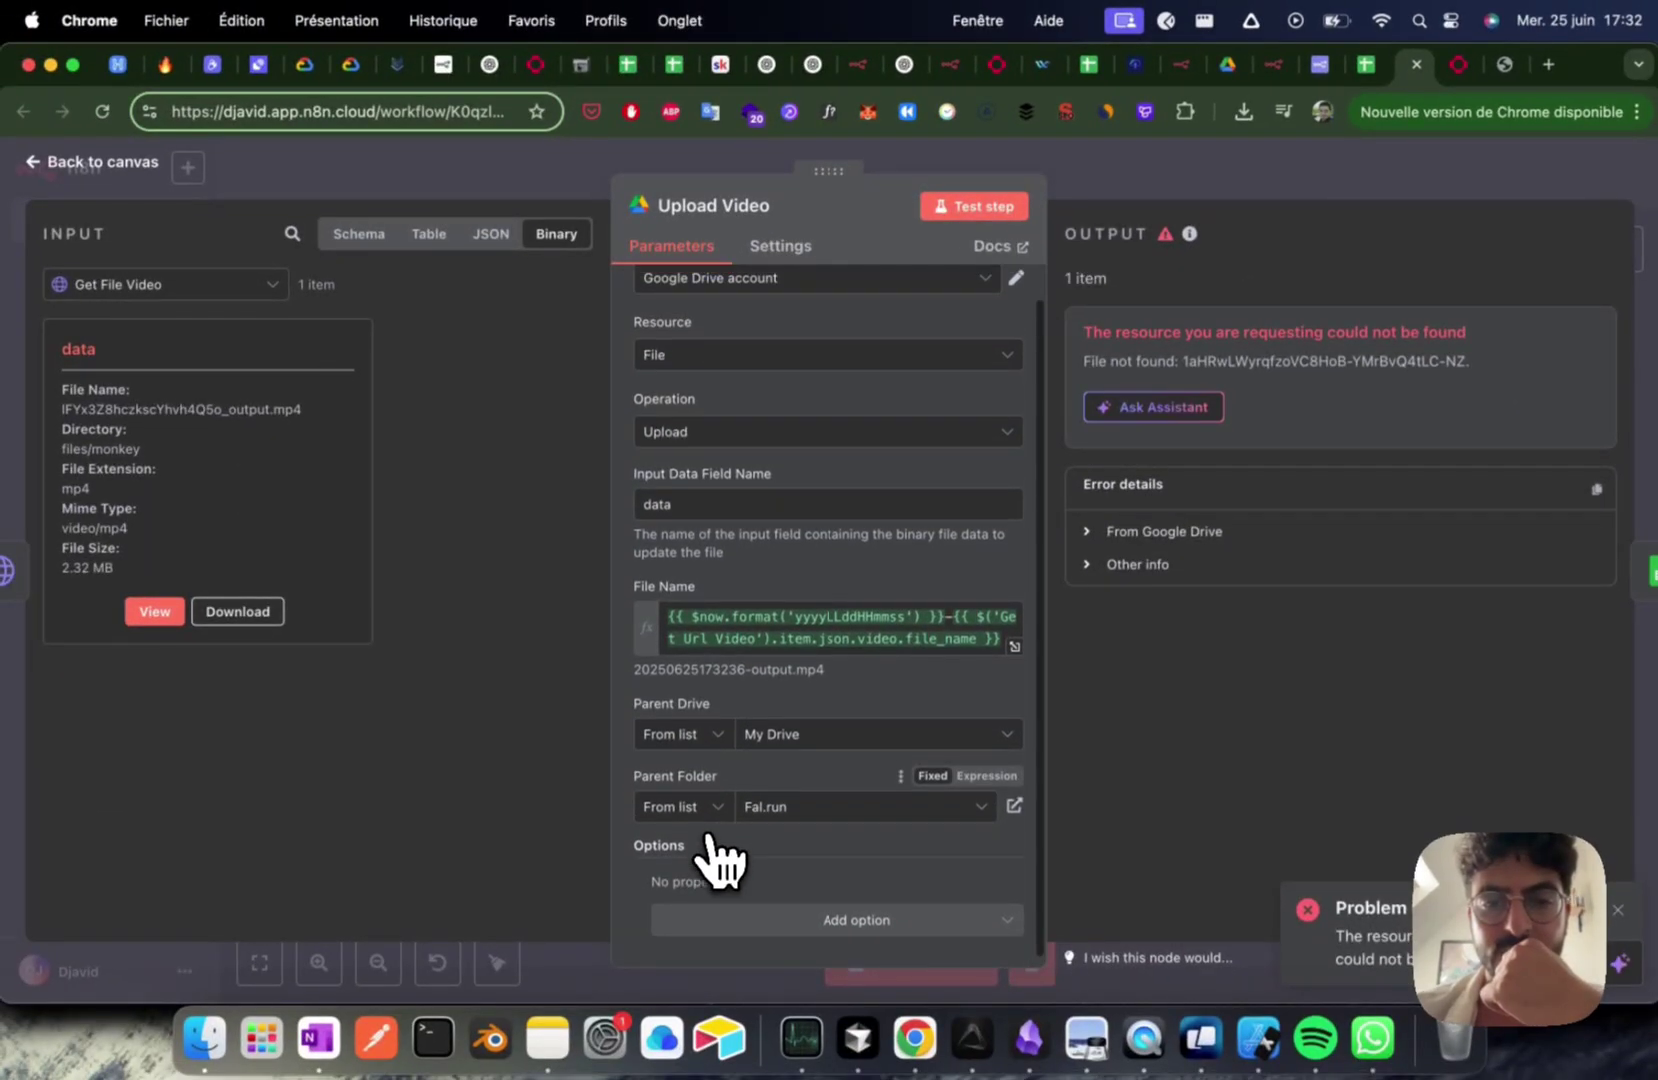
left_click(718, 812)
left_click(790, 809)
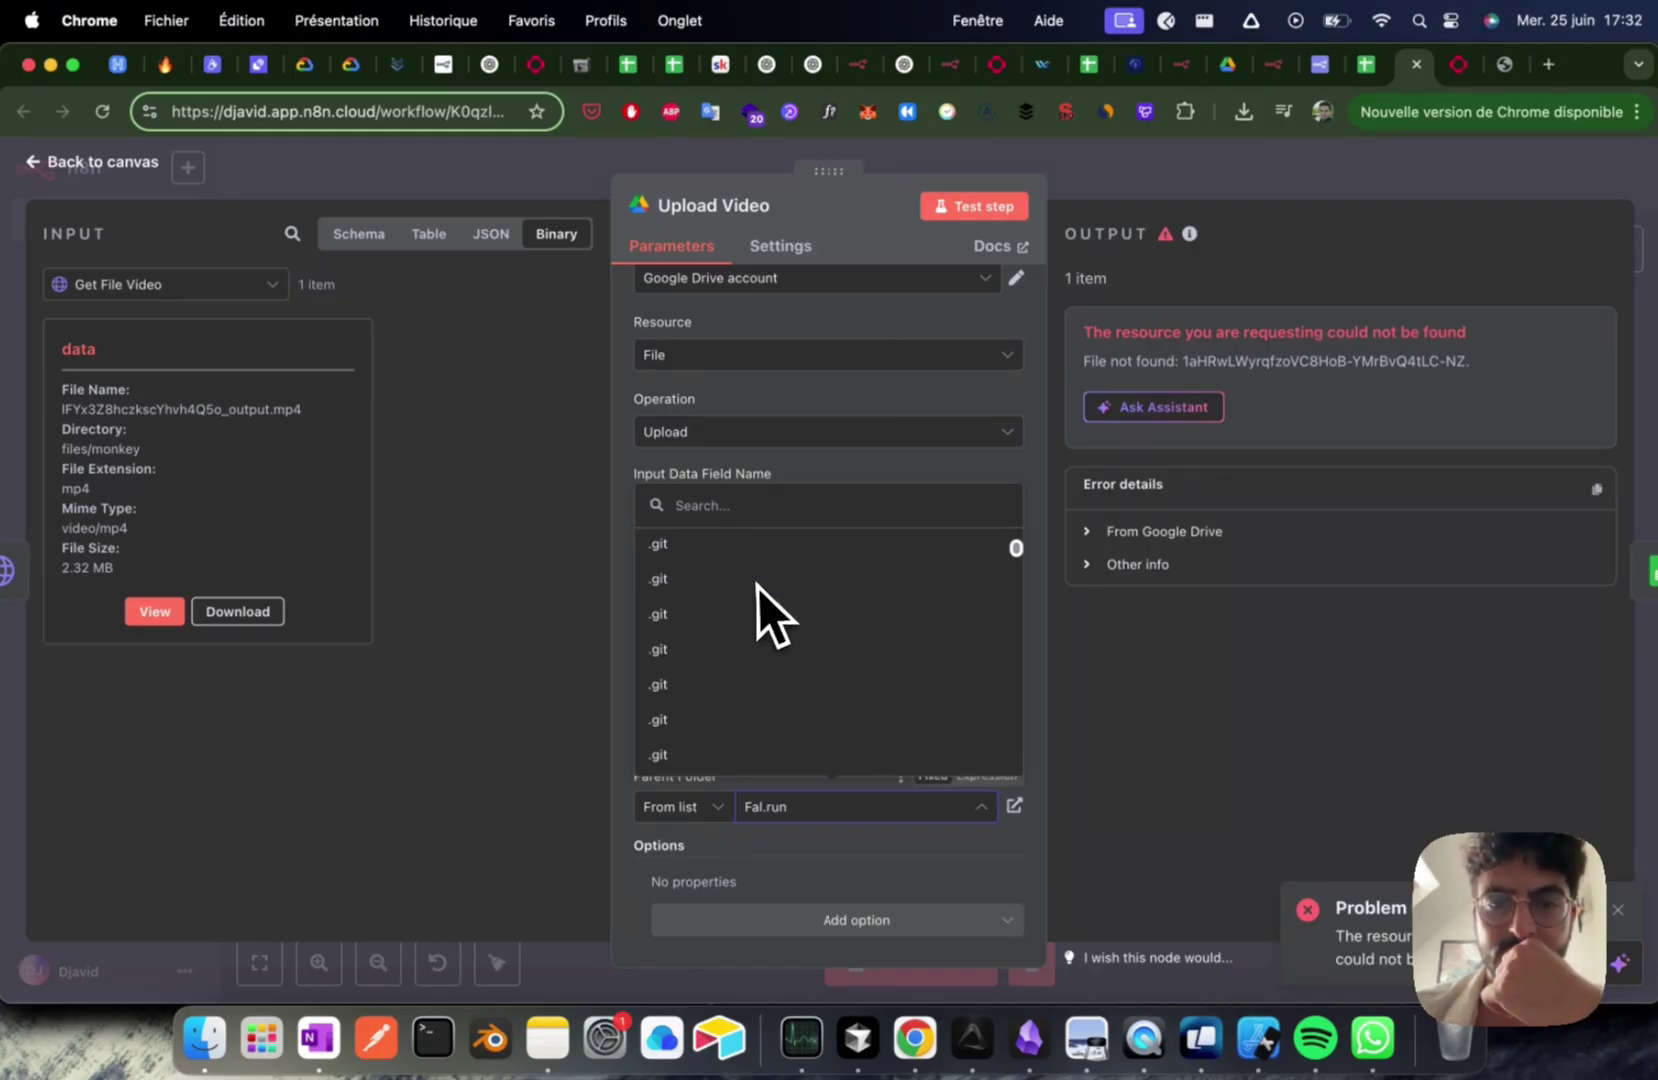
scroll(756, 587, "down", 10)
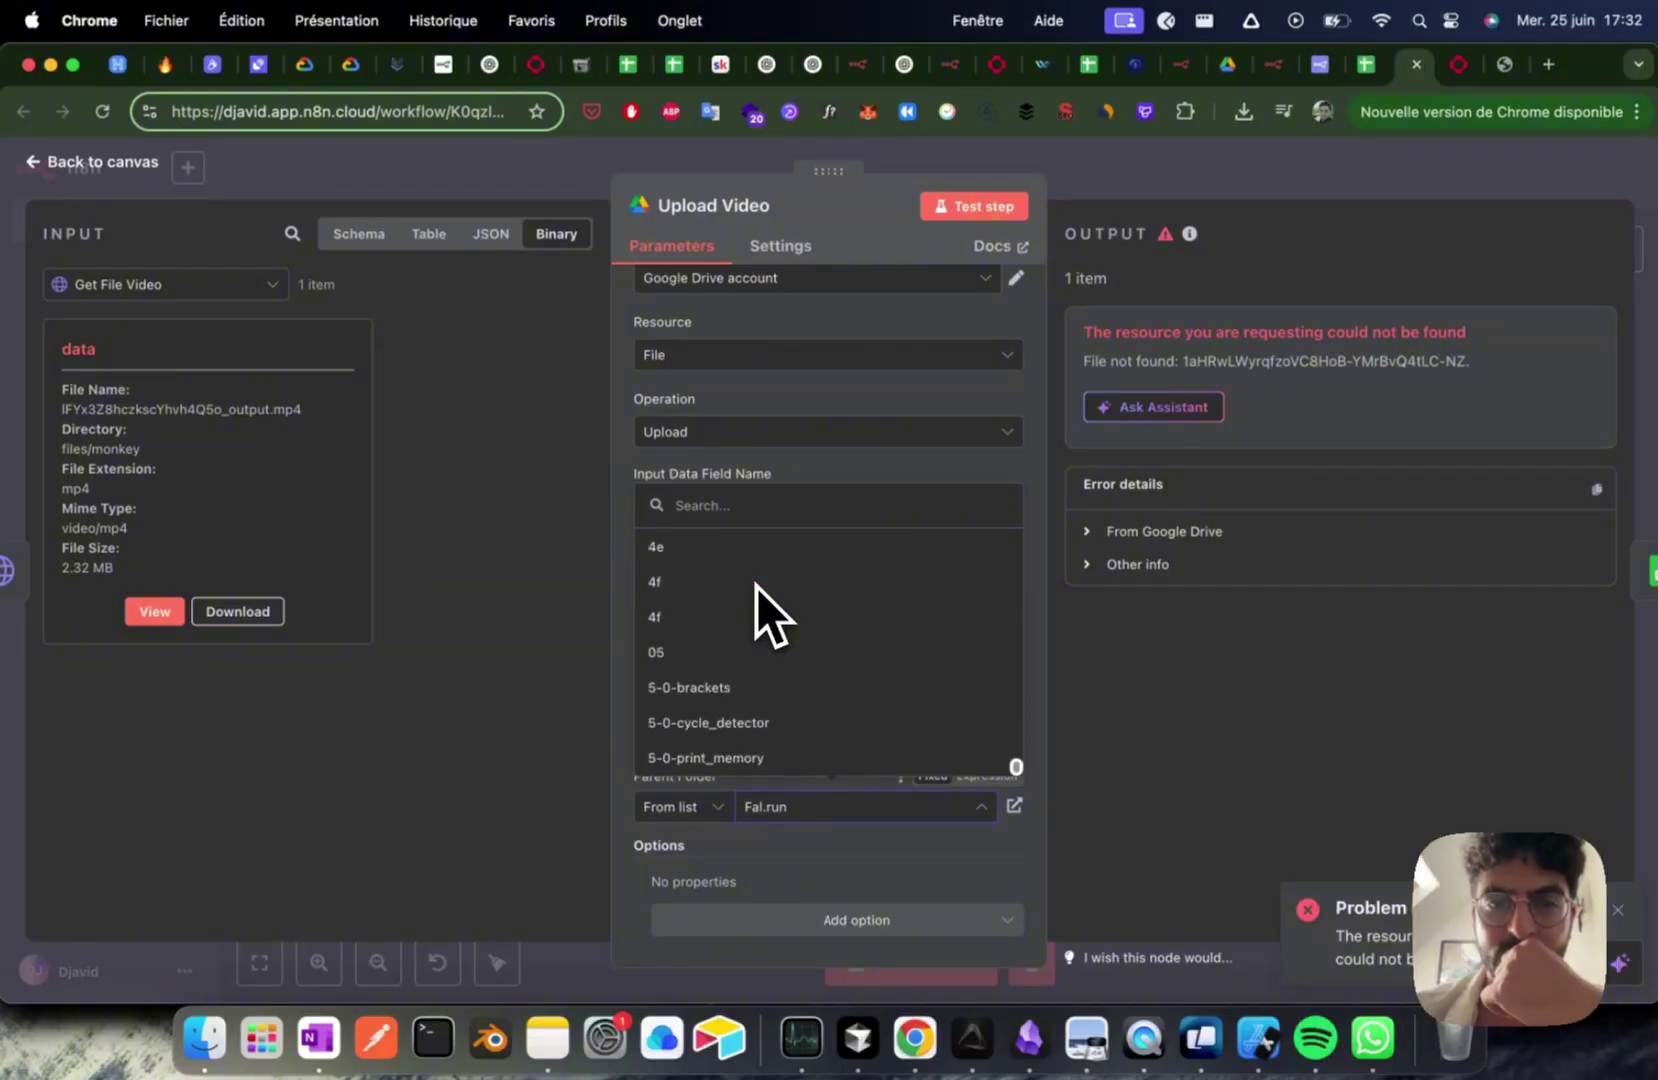
scroll(756, 587, "up", 10)
left_click(708, 507)
type("n8n")
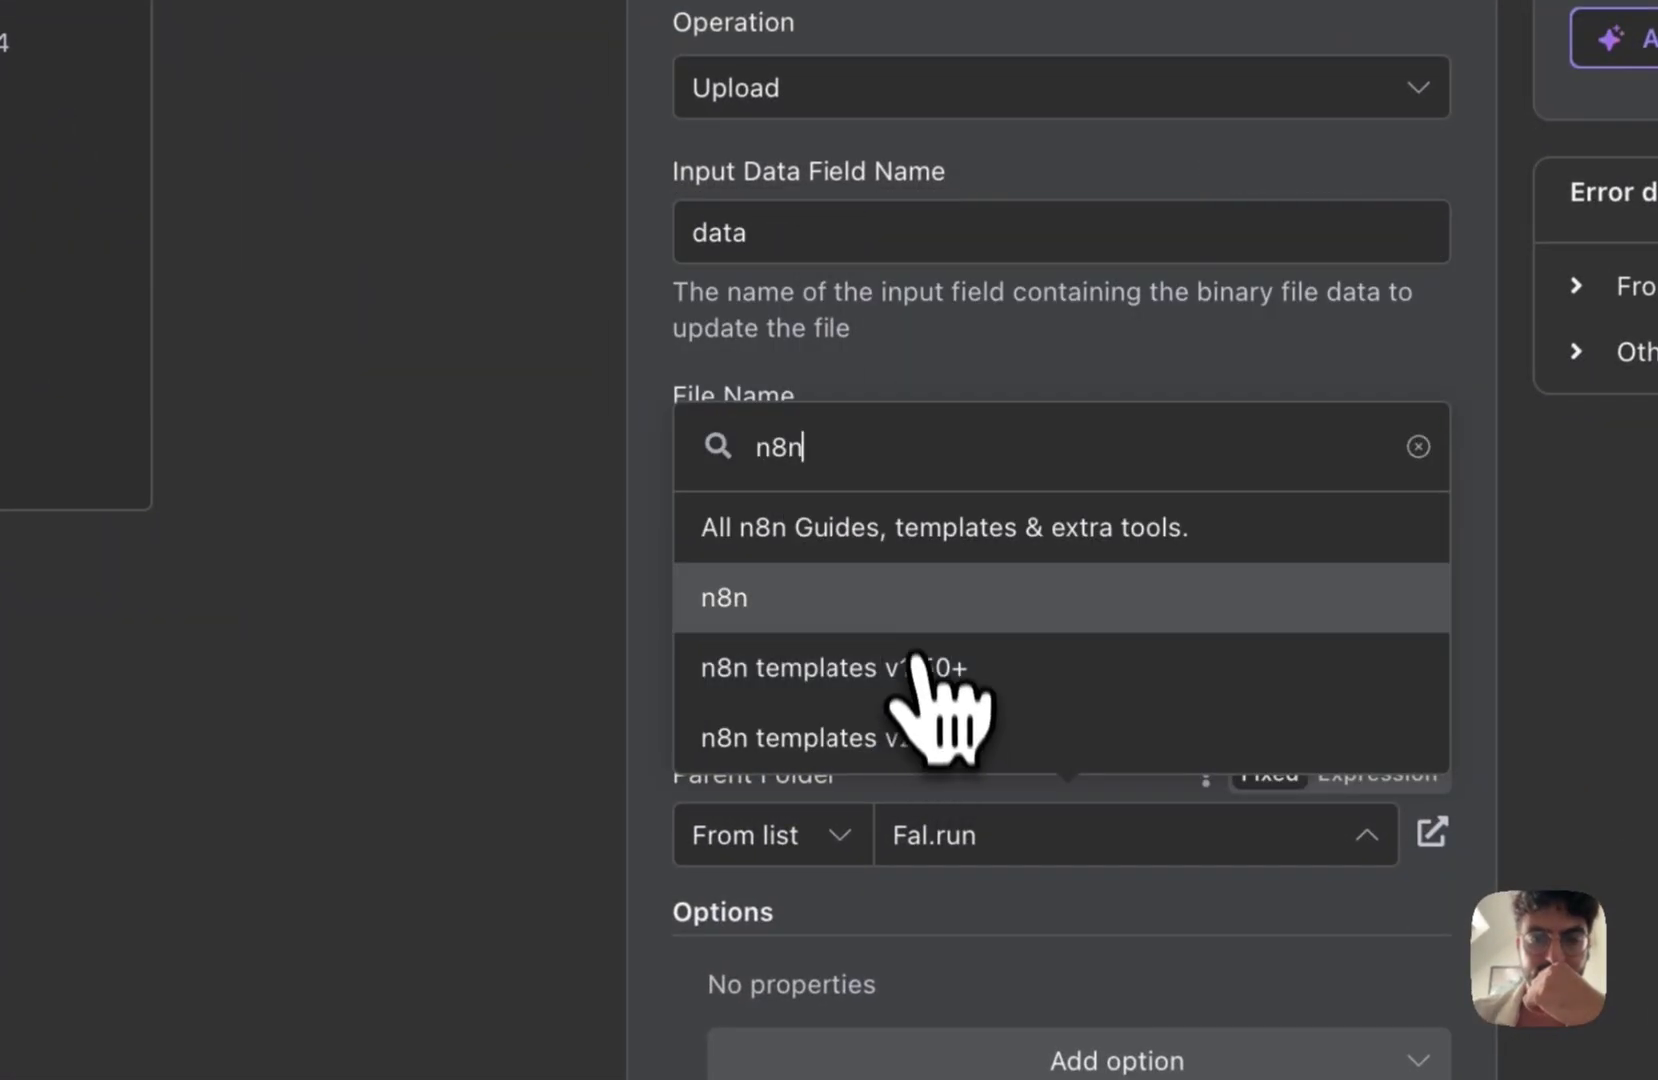
left_click(911, 612)
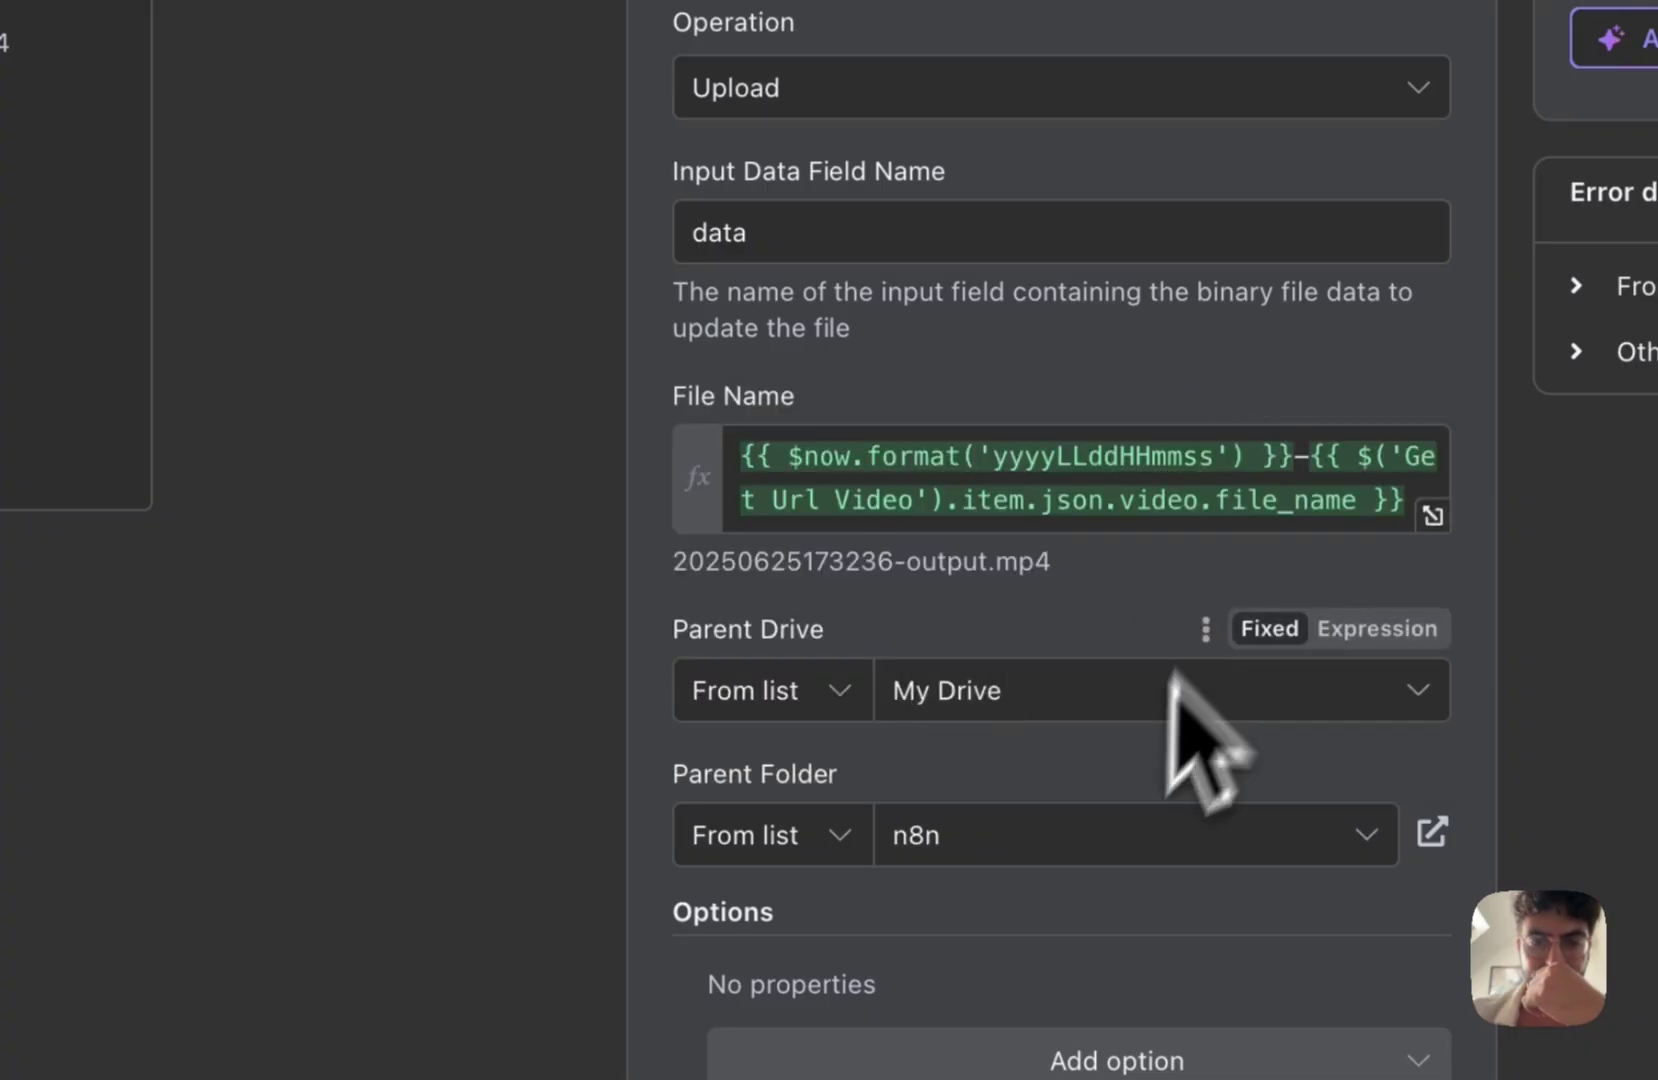
Step: Try to find a veo3 folder for the Upload Video node's parent folder, and clear the search
left_click(1092, 840)
left_click_drag(899, 460, 557, 420)
type("veo3")
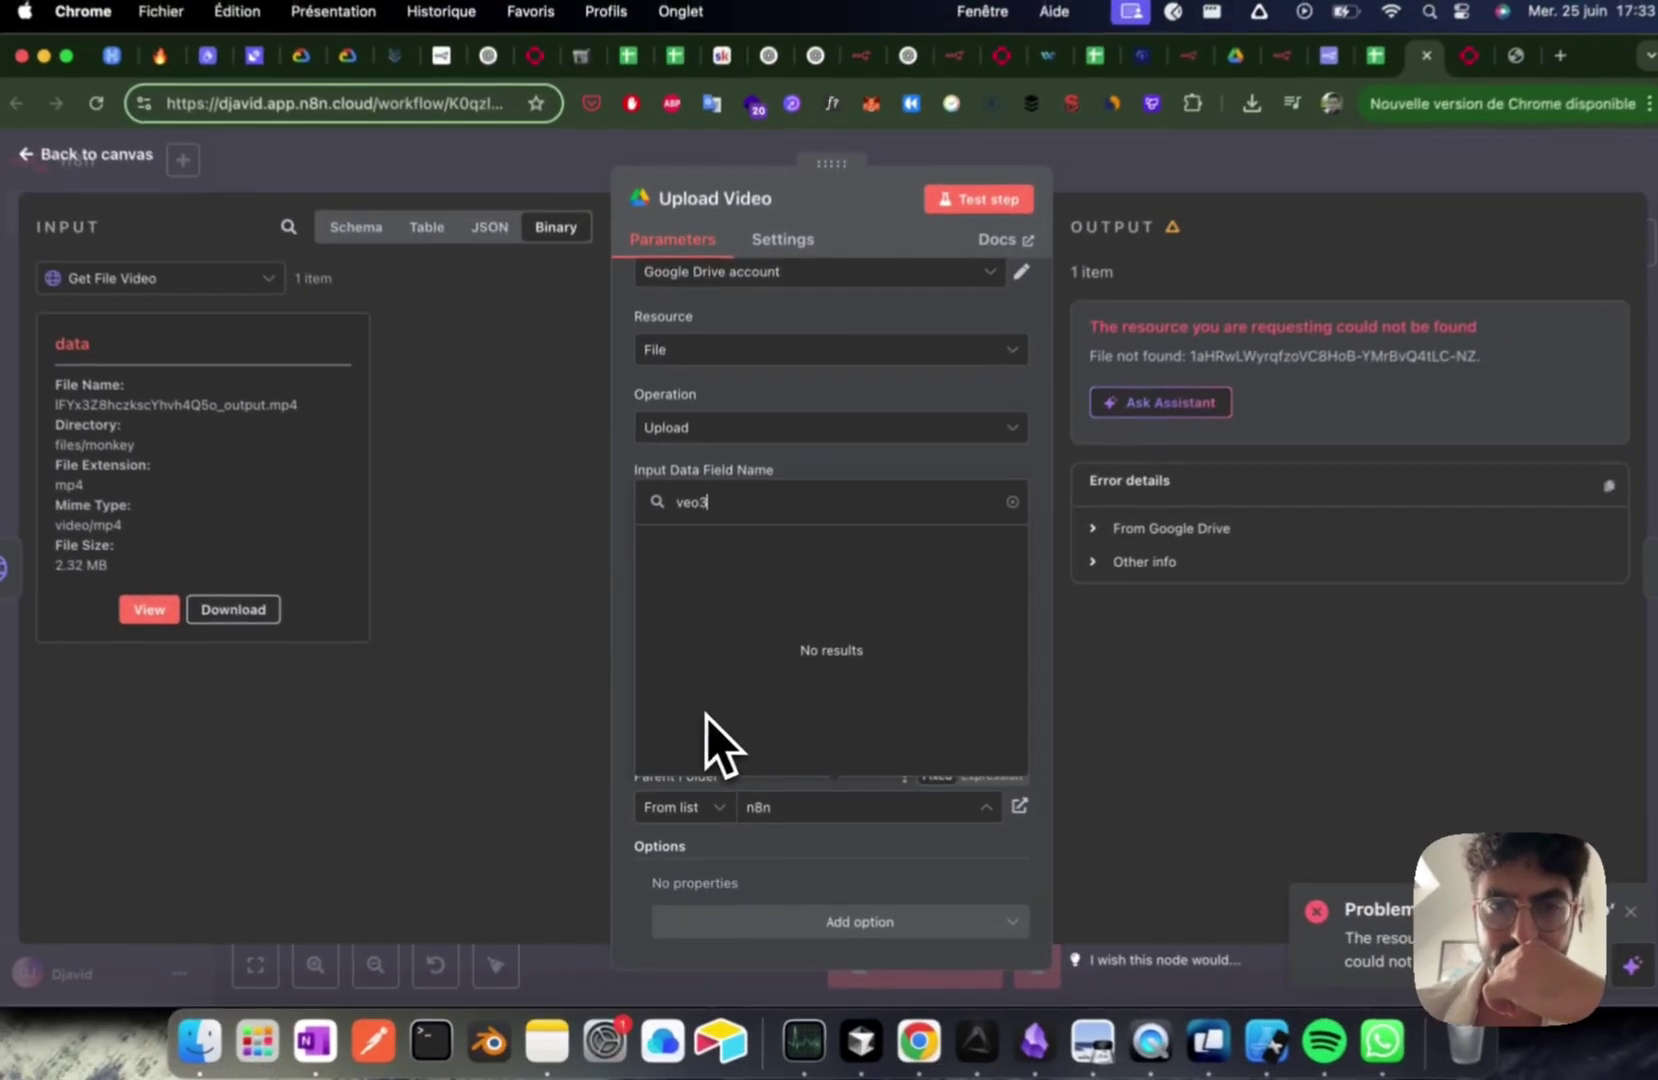
key("BackSpace")
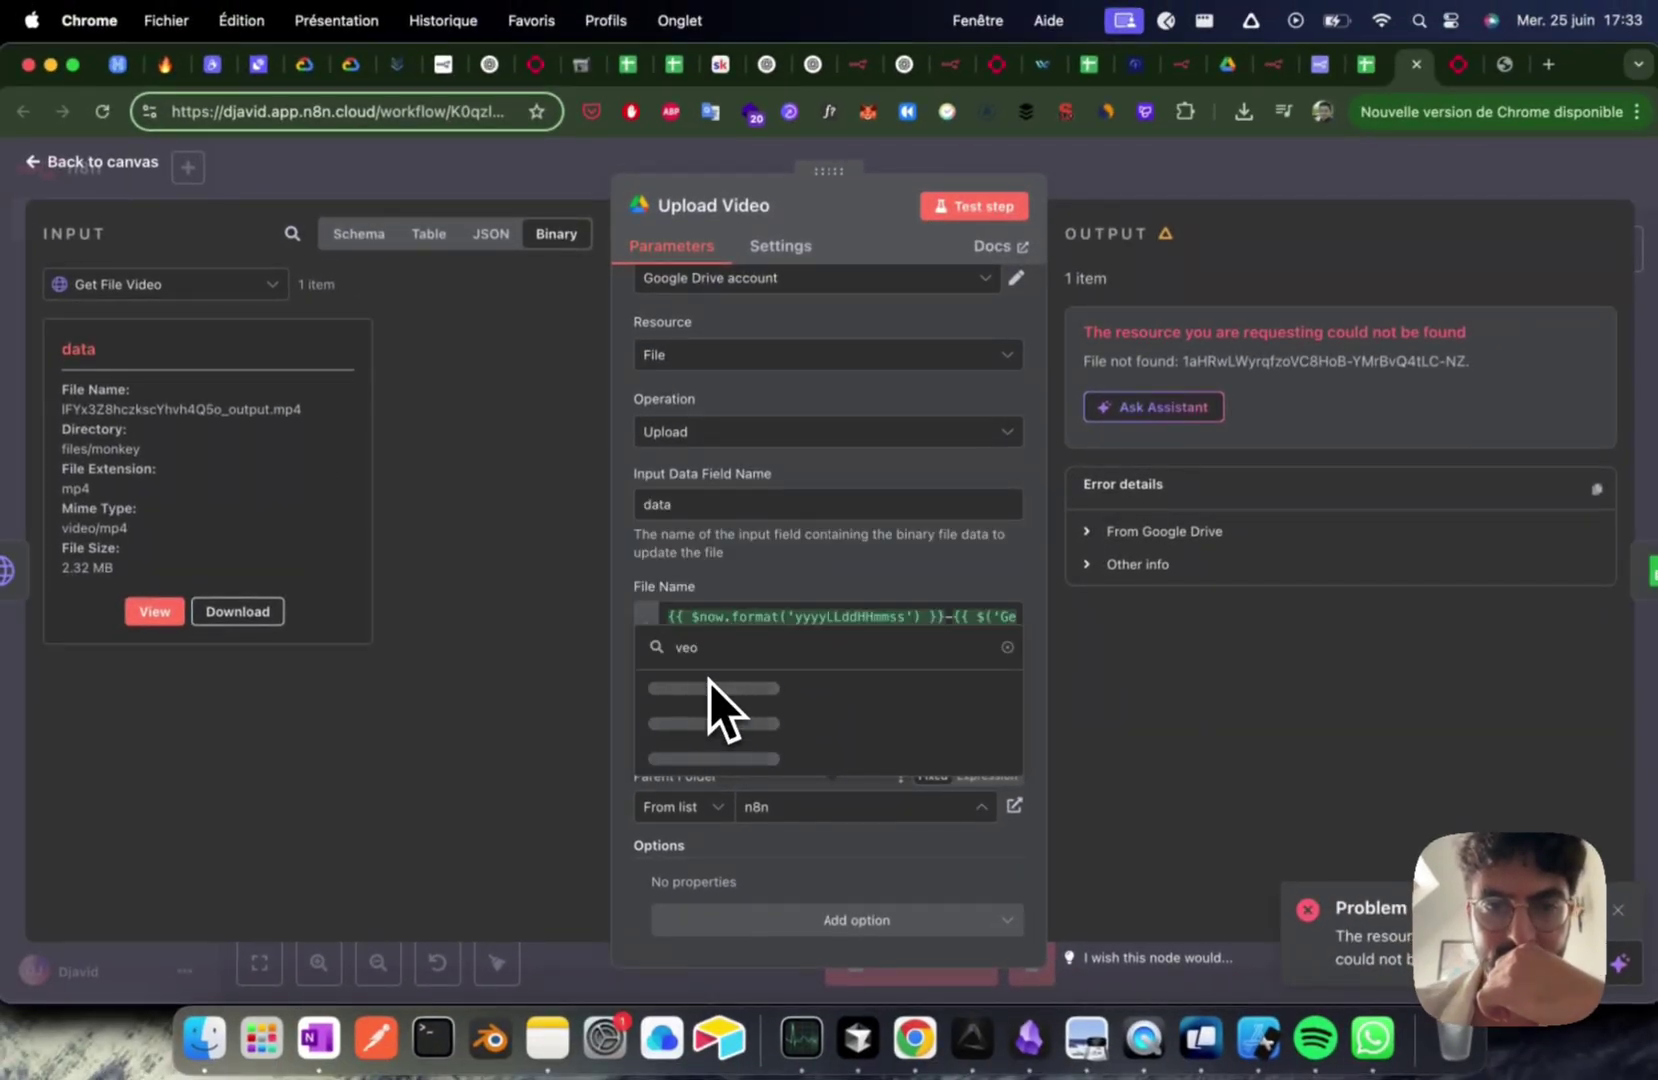
key("BackSpace")
key("BackSpace")
key("BackSpace")
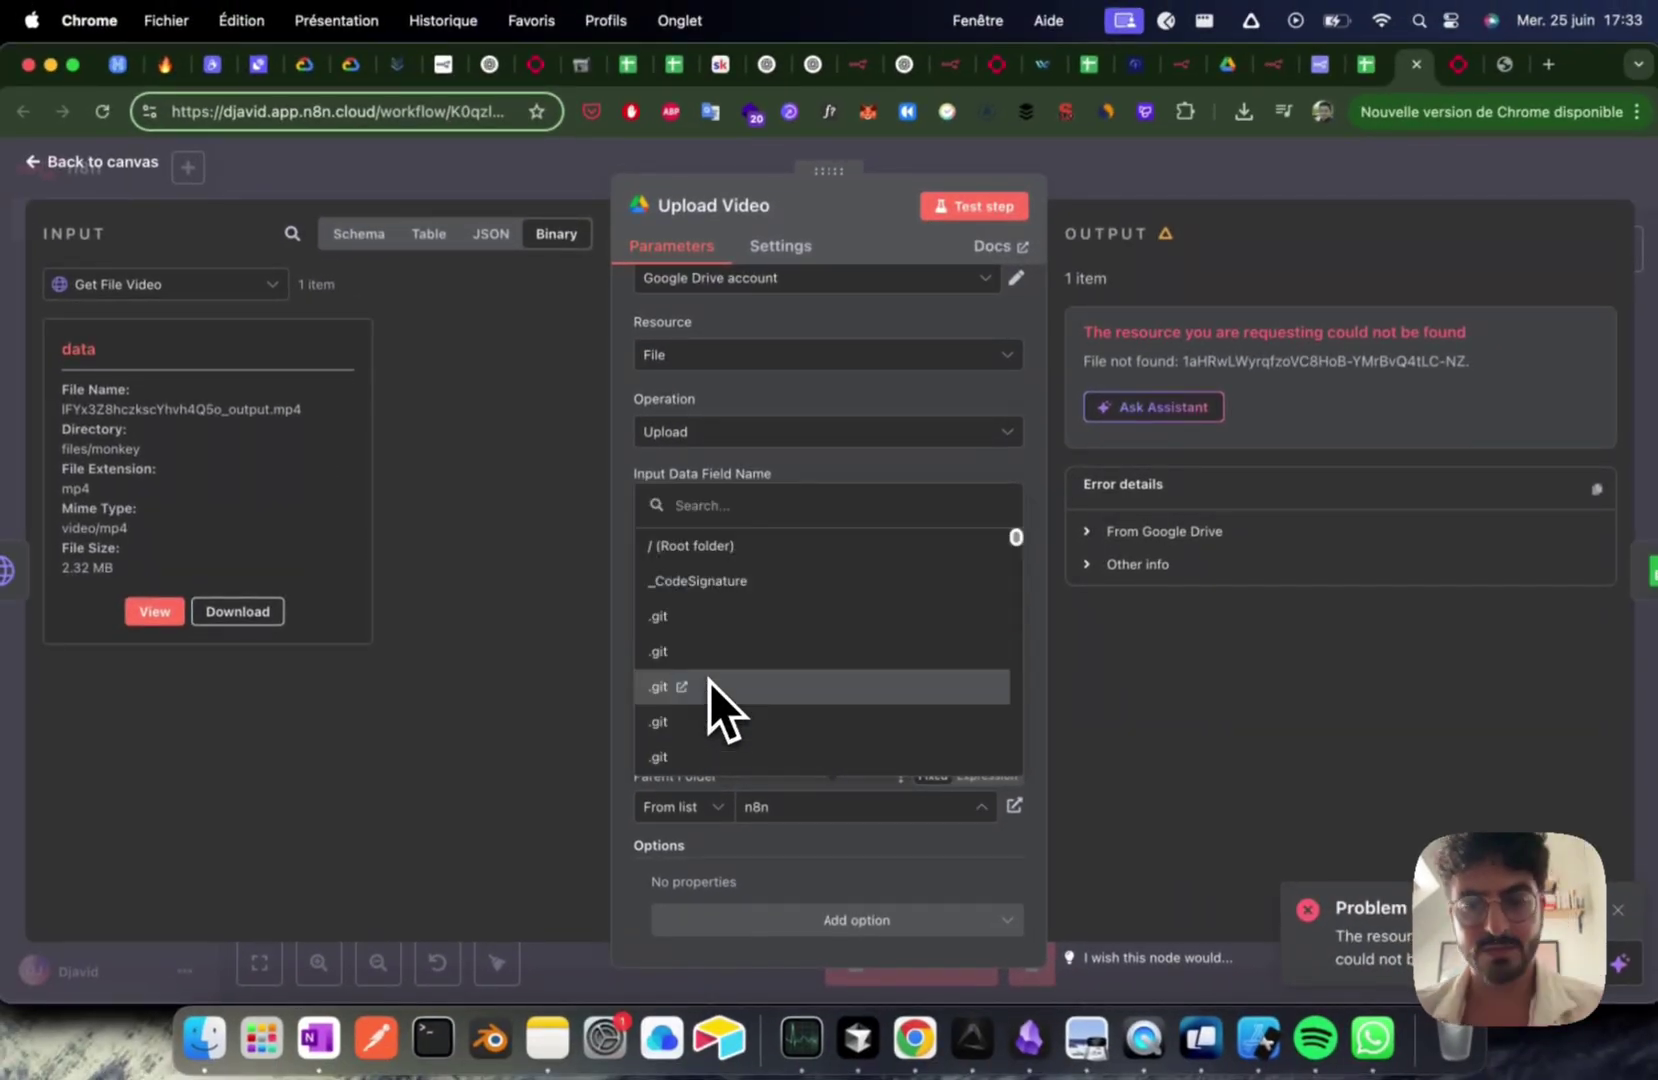
Step: Set the Upload Video node's parent folder to n8n, test the node again and return to the canvas
type("n8n")
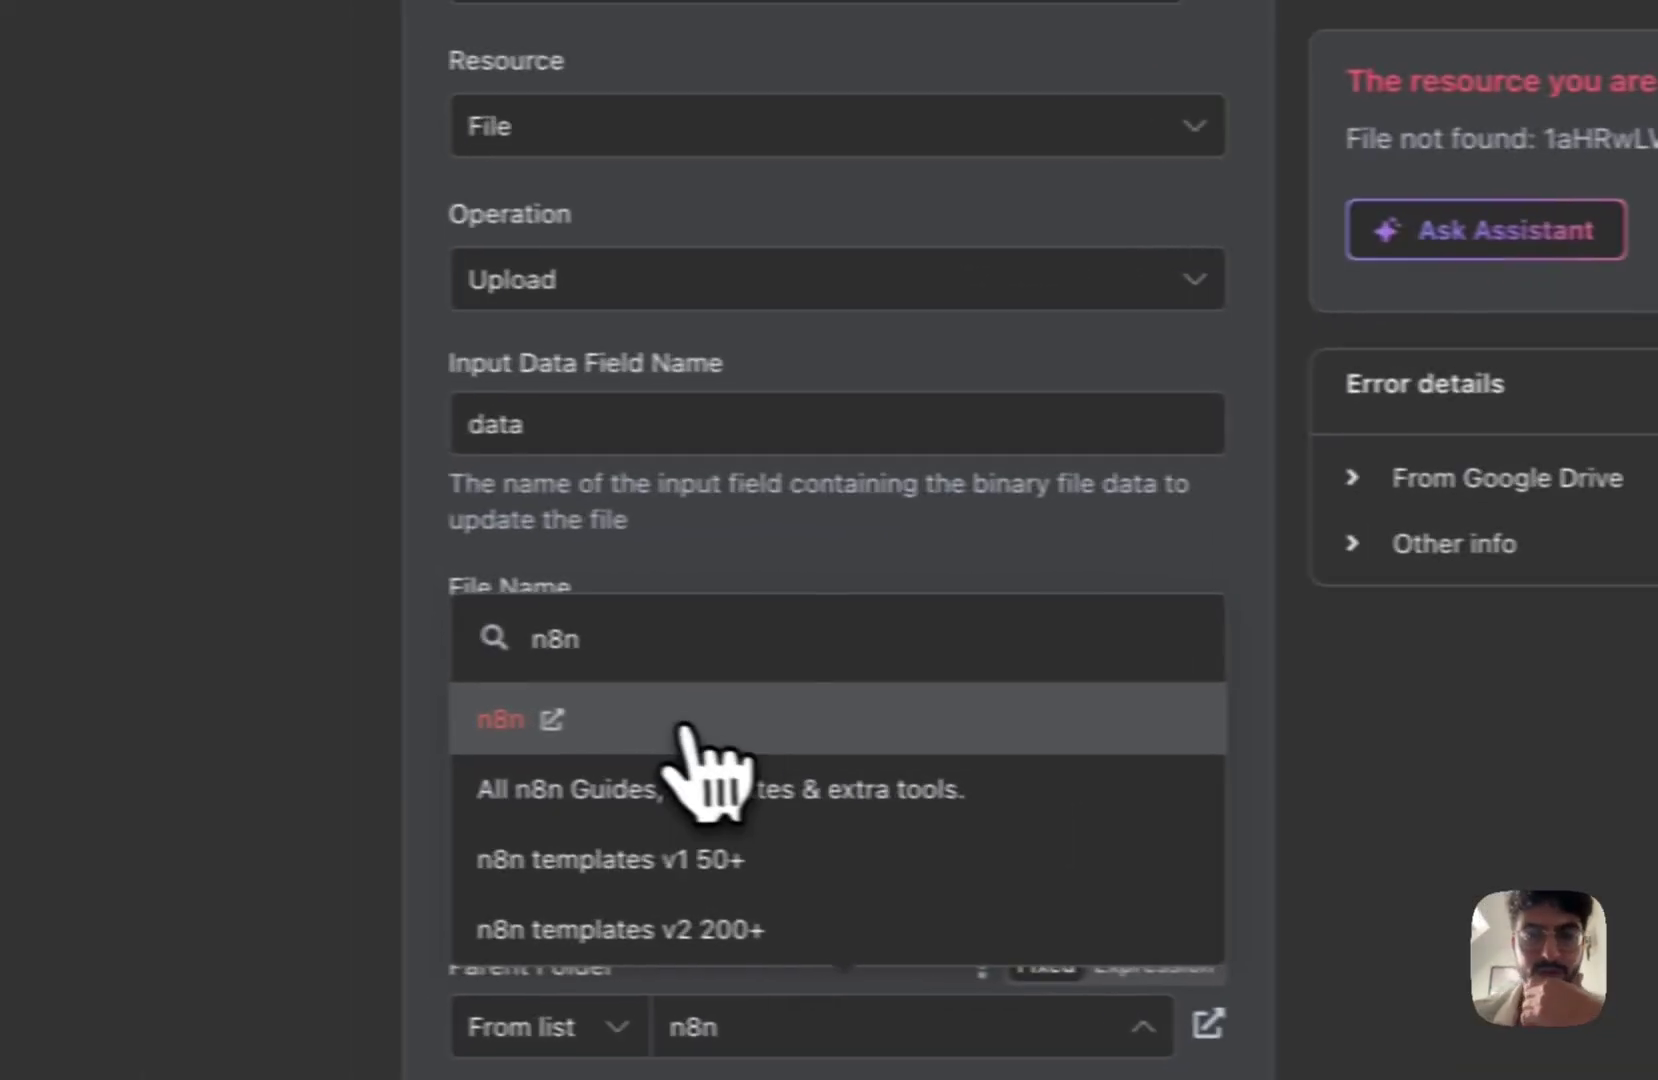
left_click(695, 712)
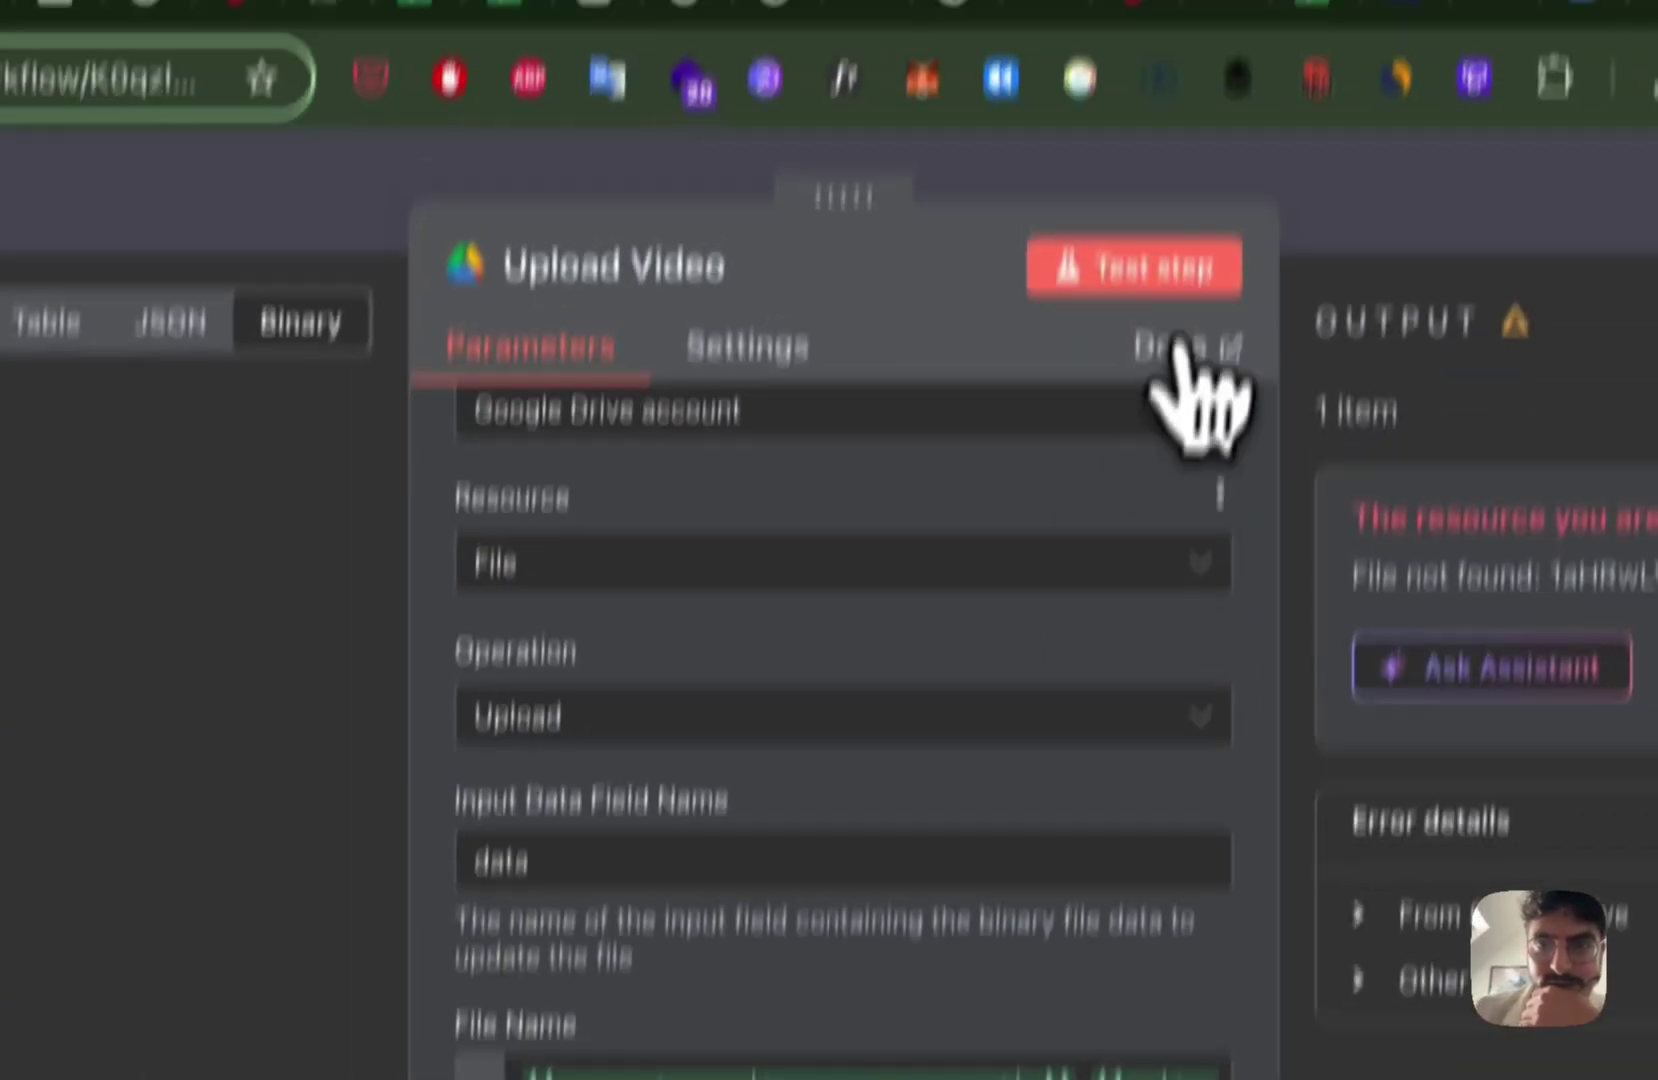
left_click(1206, 389)
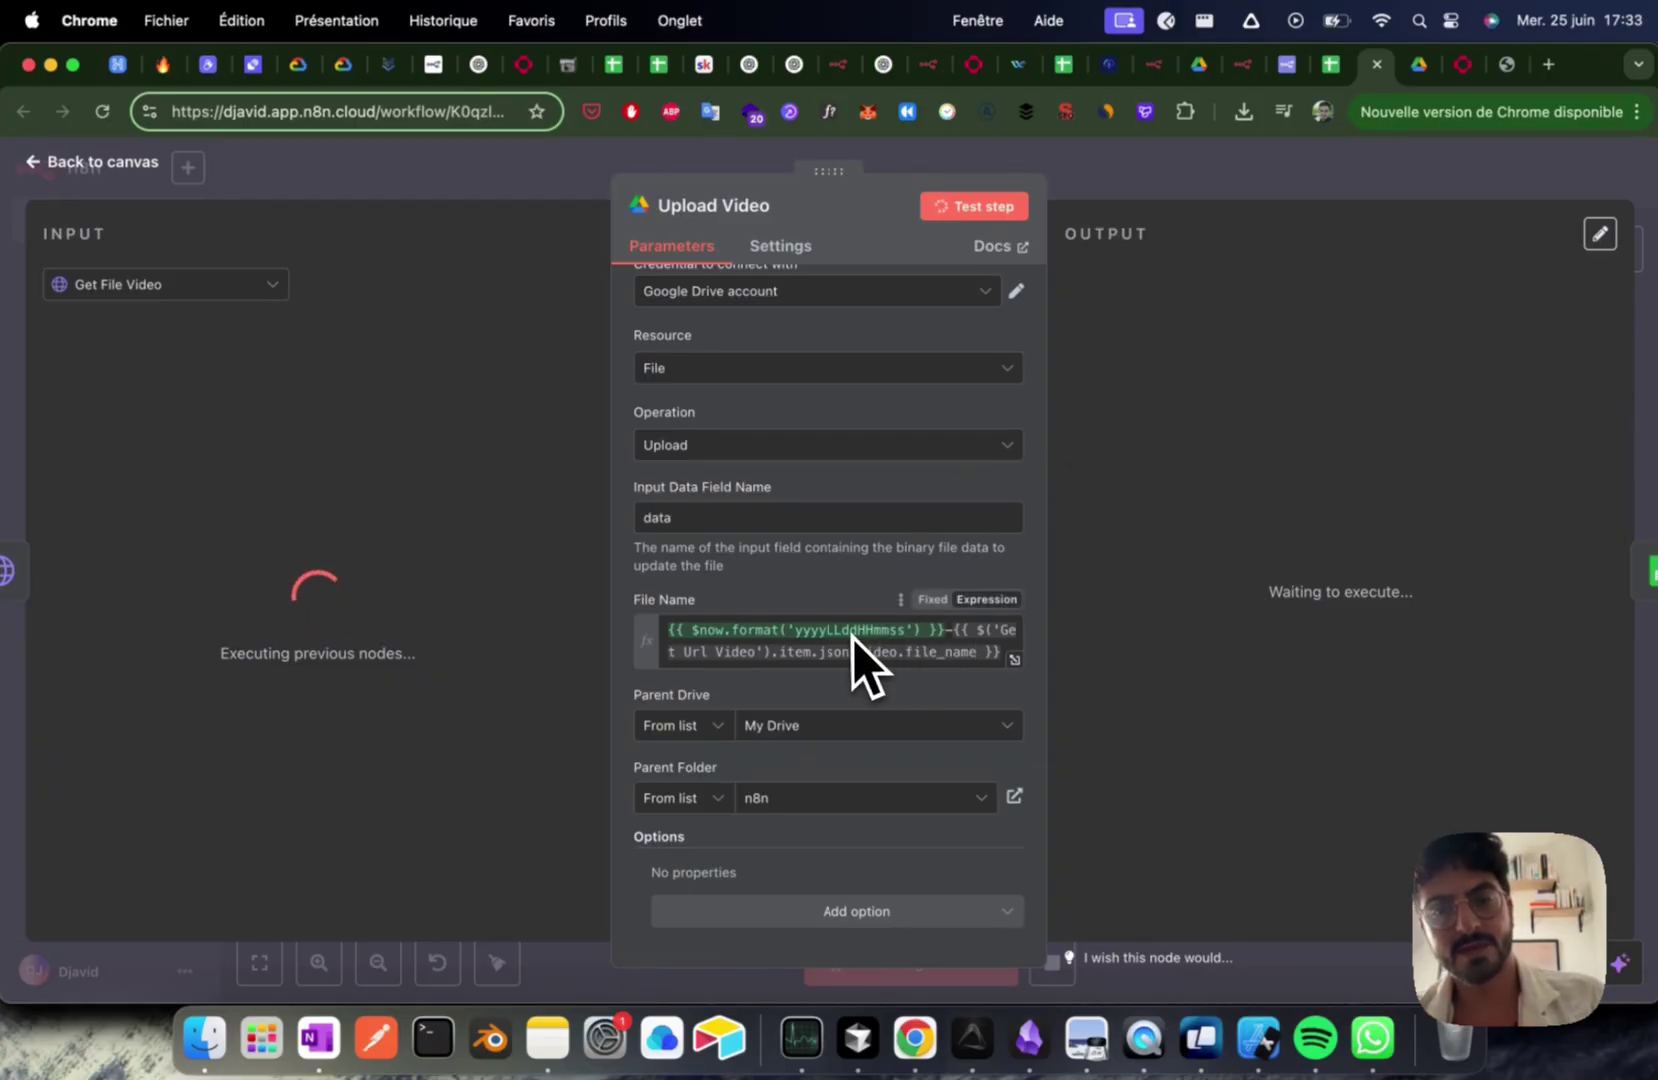
scroll(876, 402, "up", 1)
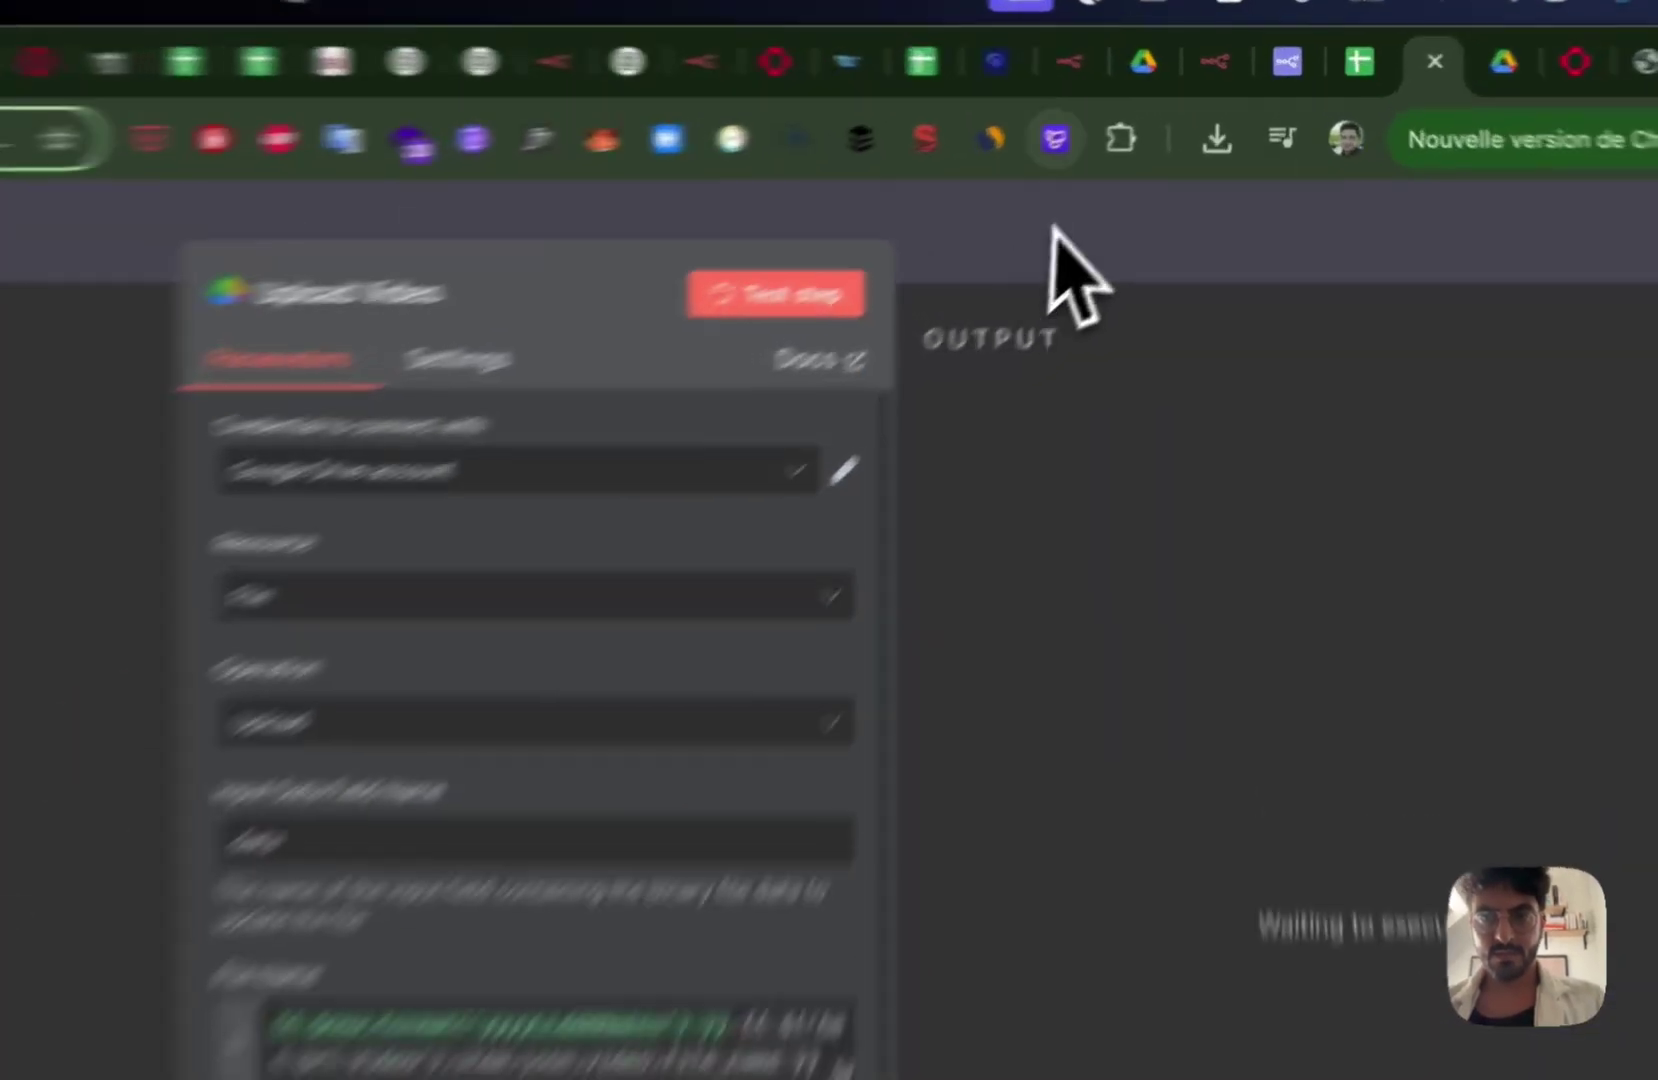
key("Escape")
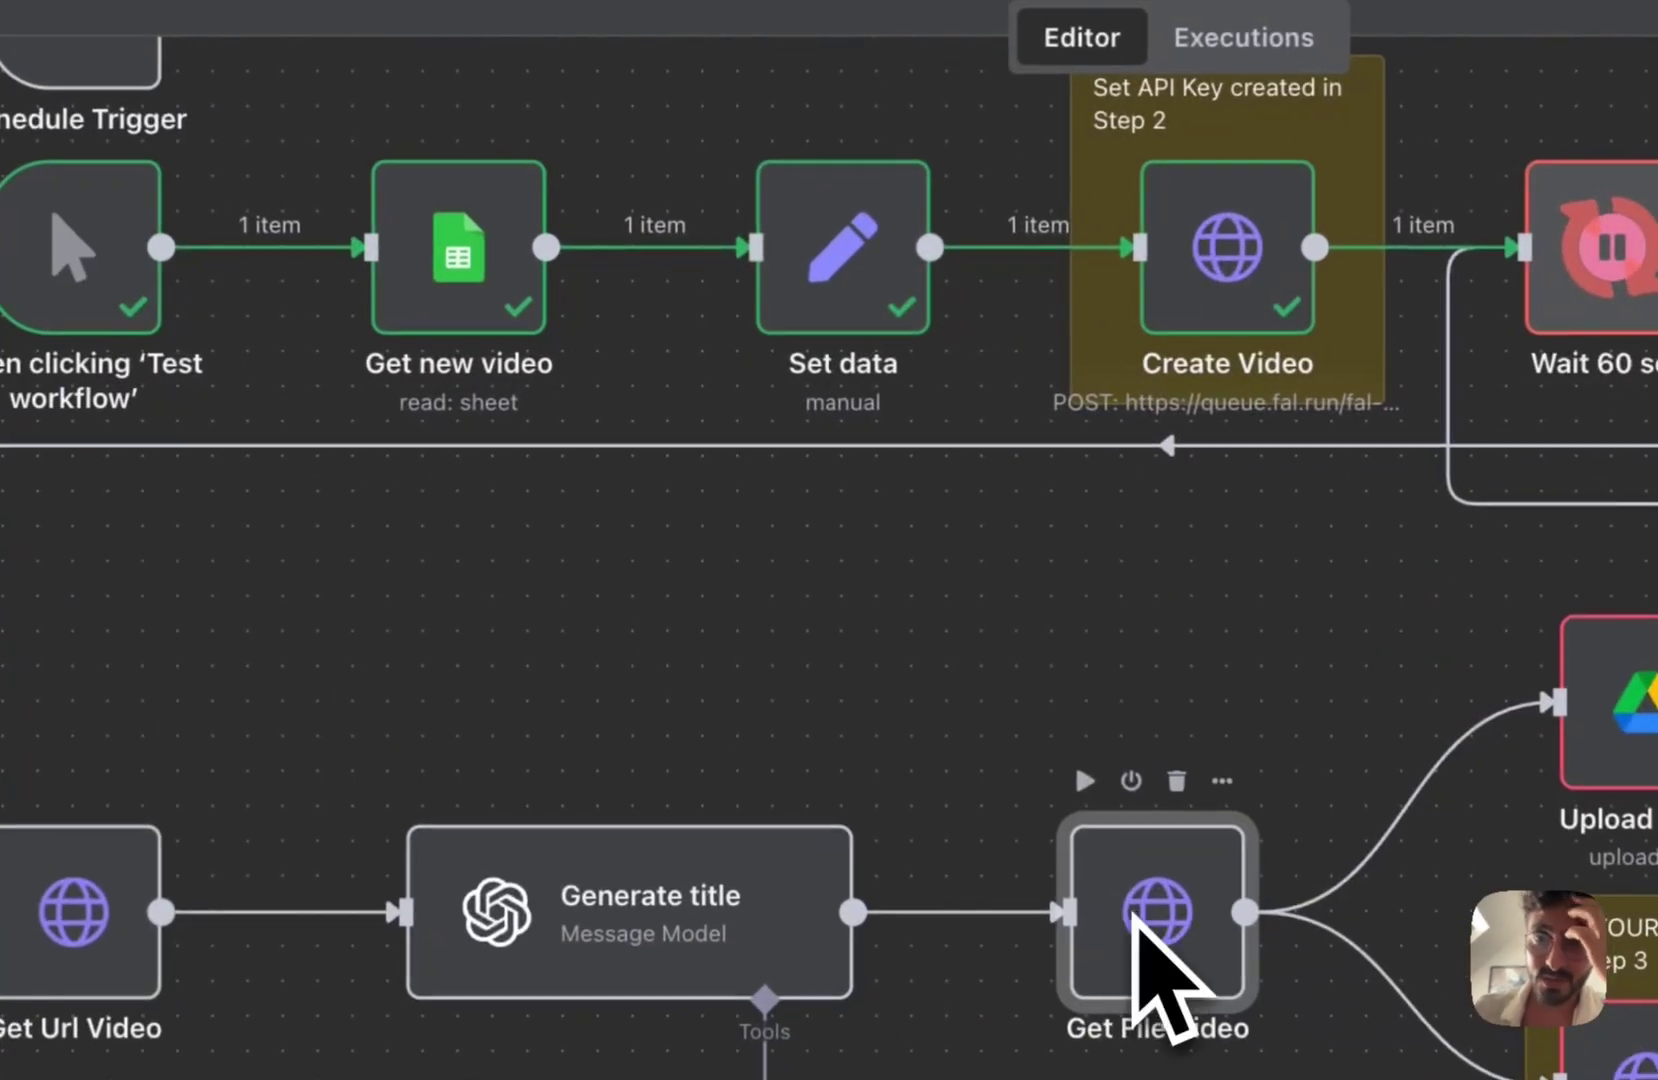
Step: Inspect the Get File Video node and the Create Video node's output, returning to the canvas after each
double_click(928, 648)
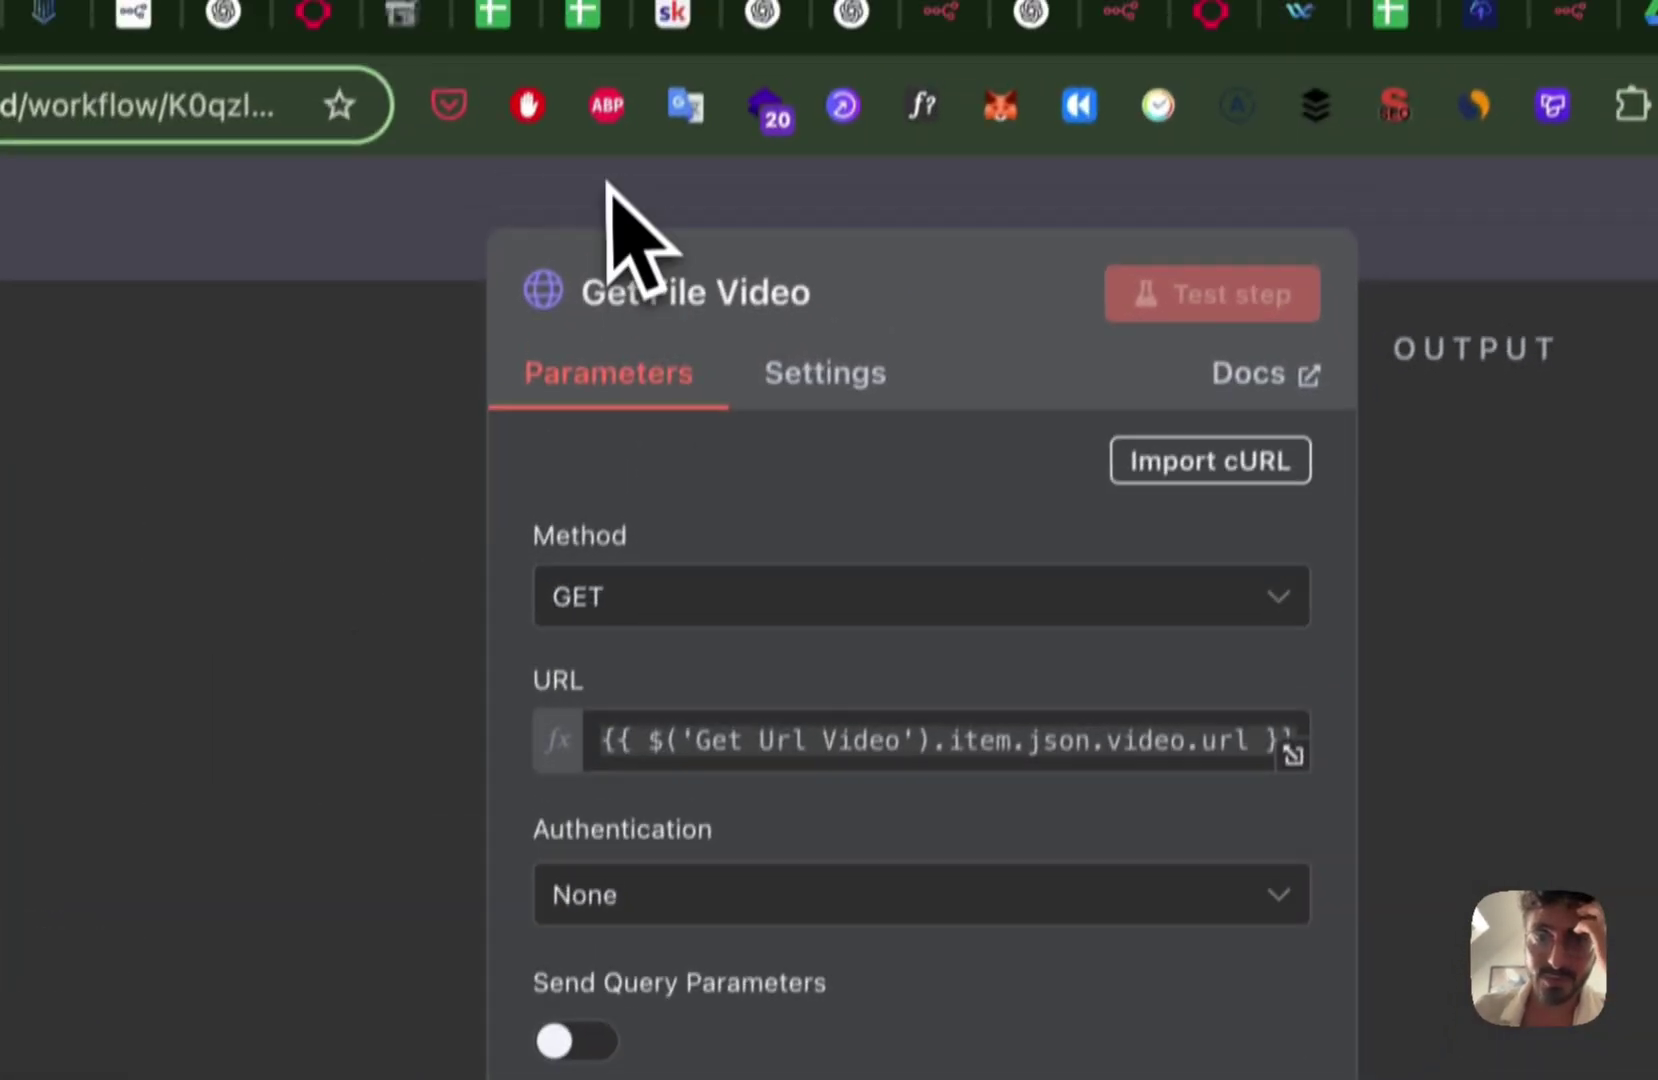
left_click(630, 245)
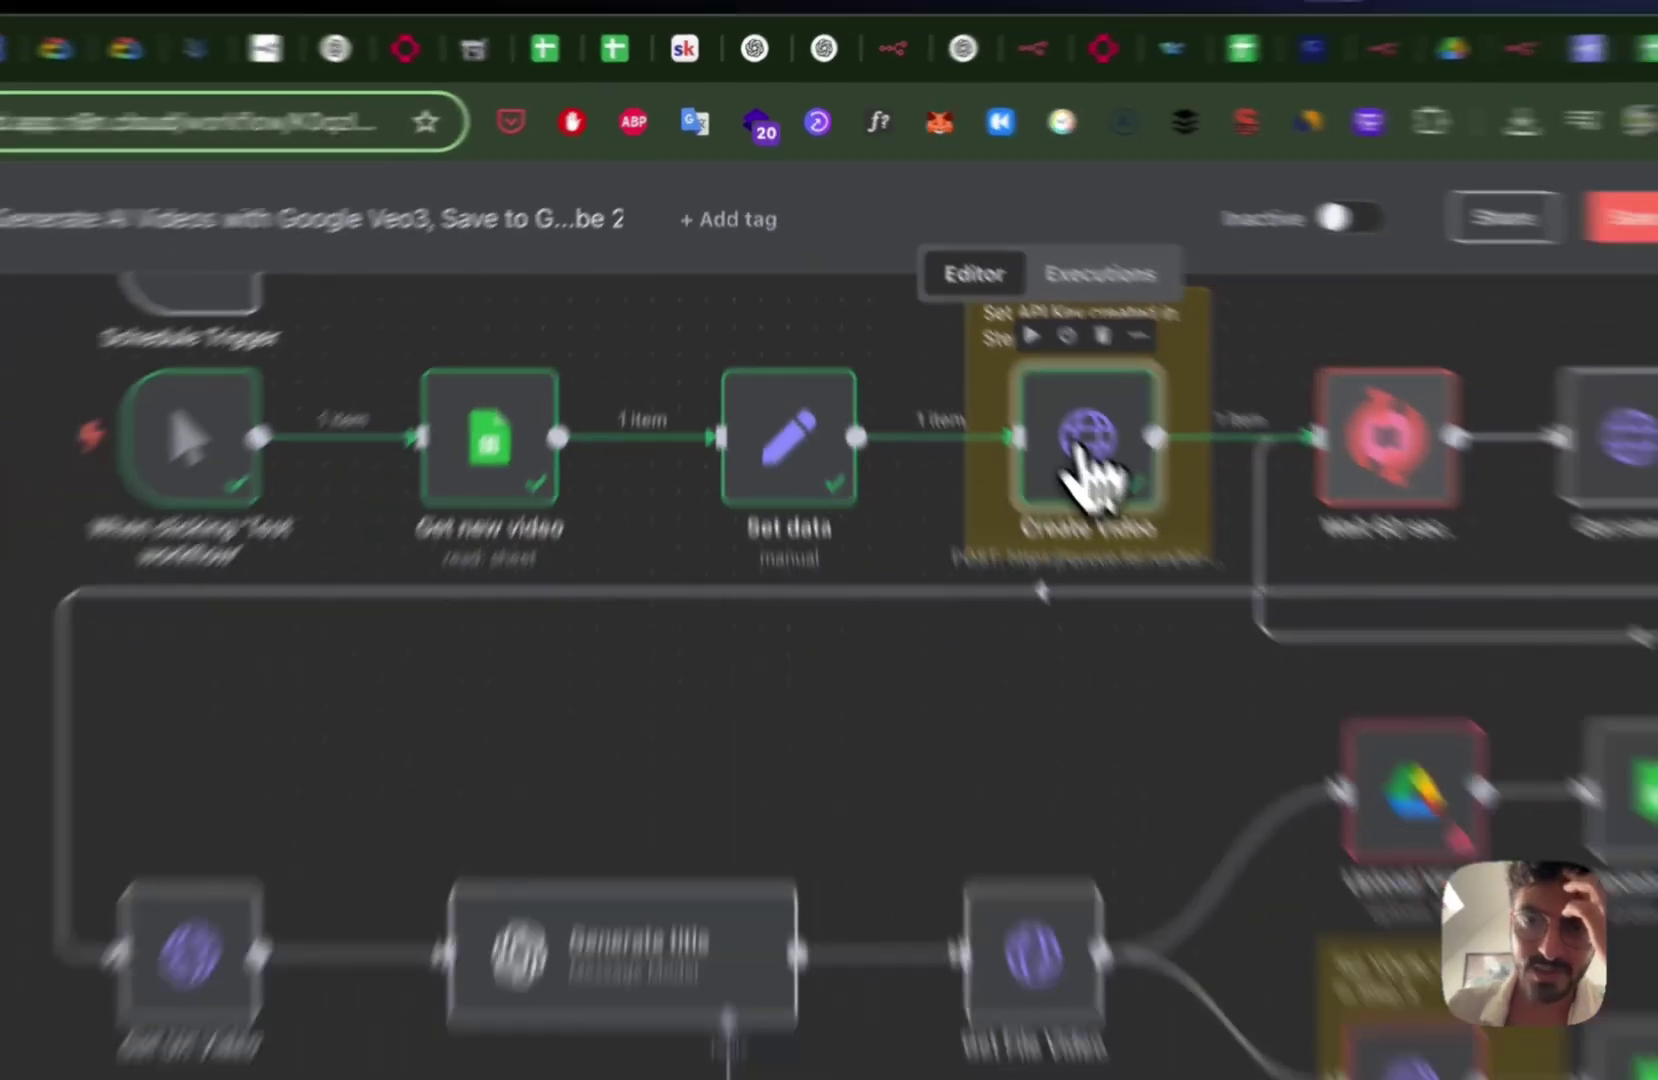
double_click(1150, 600)
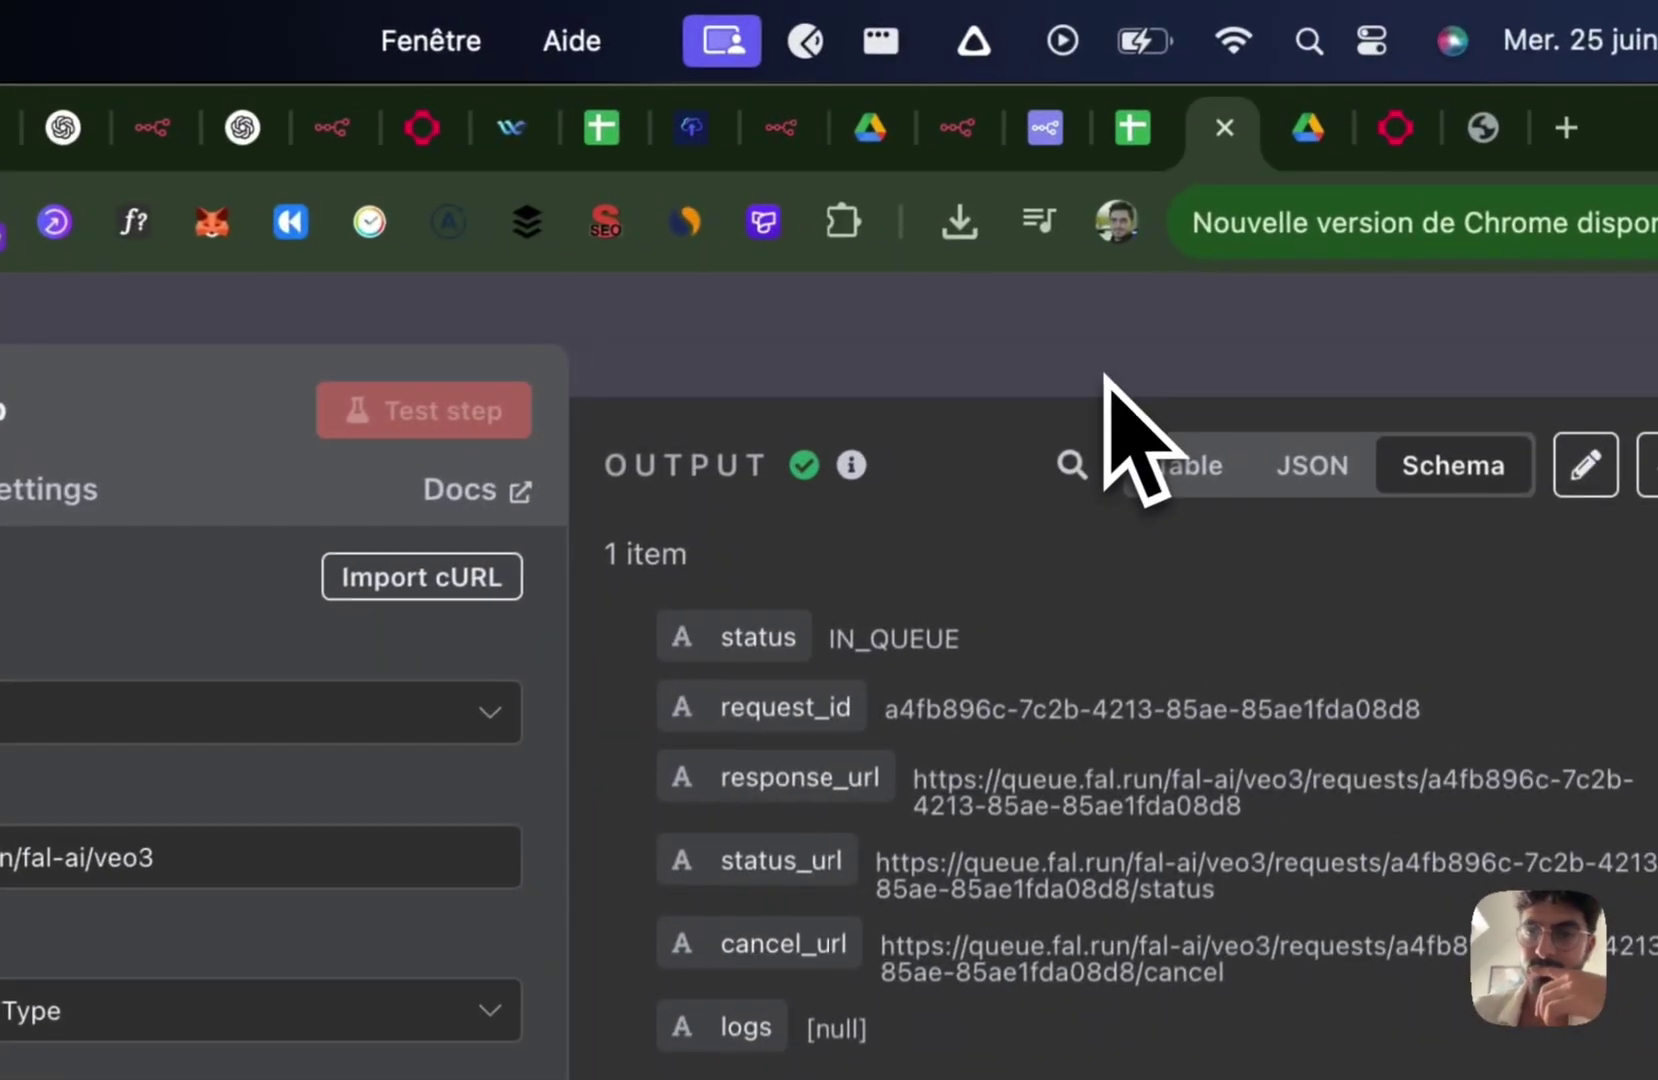
left_click(1330, 174)
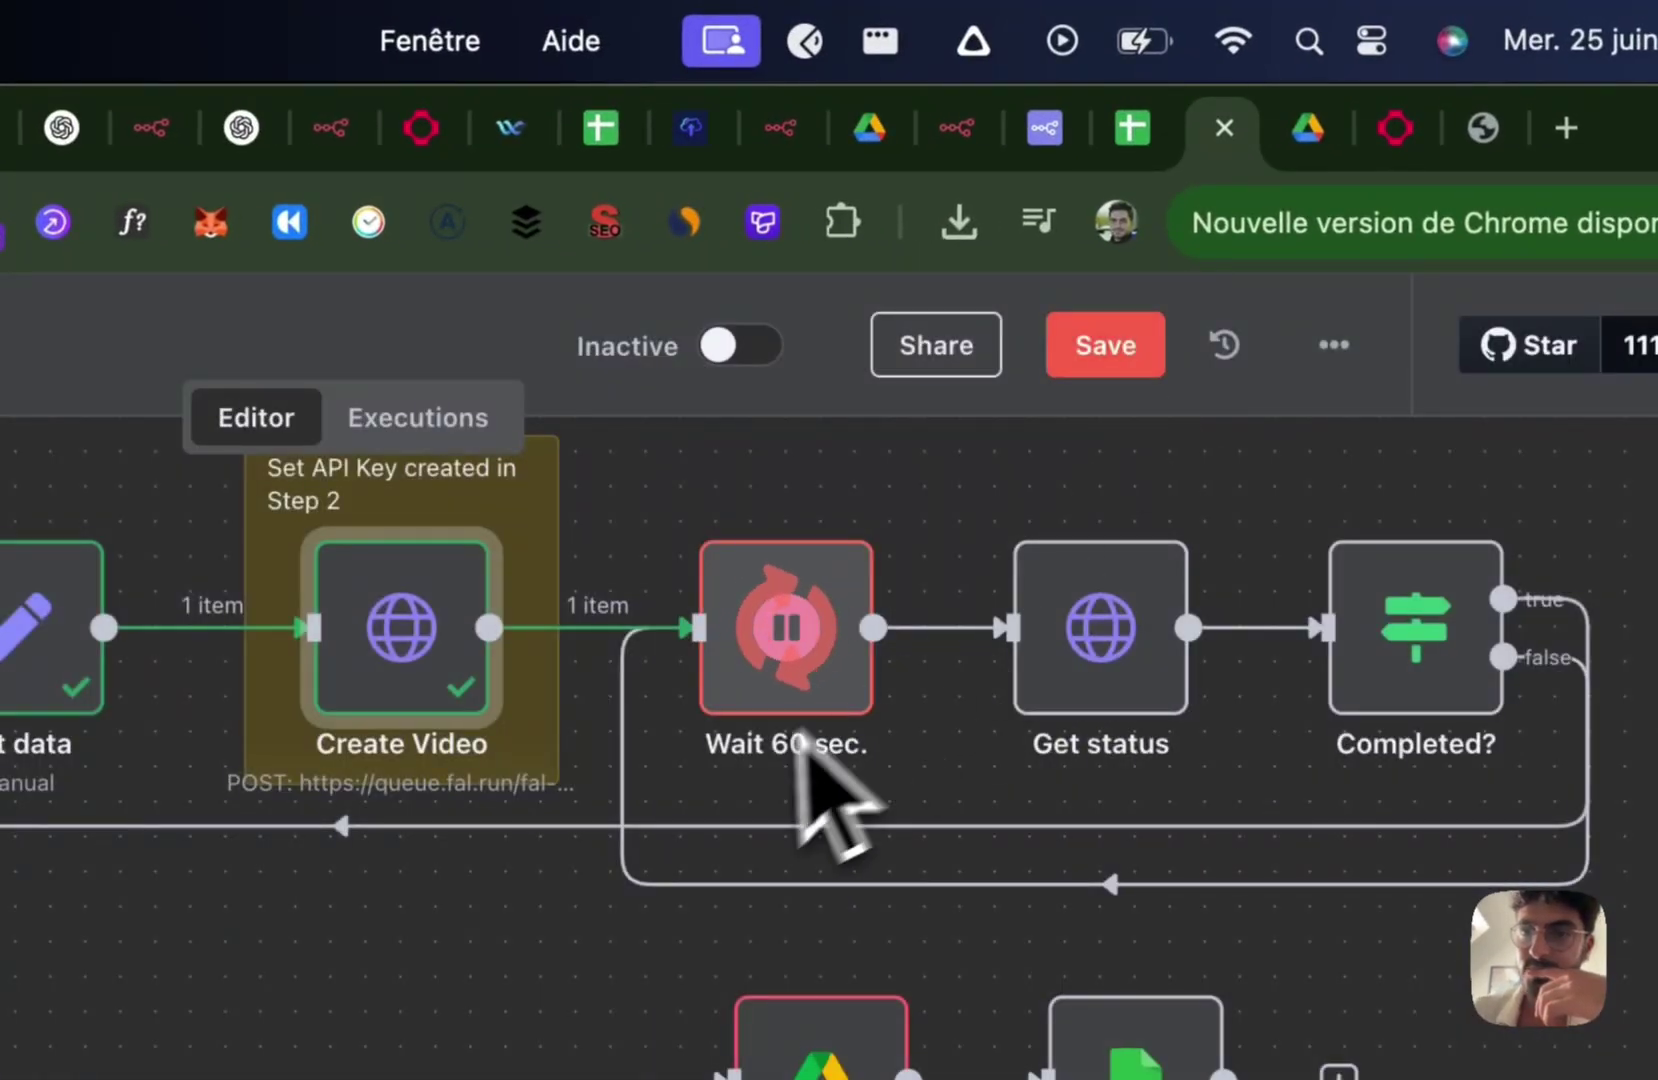
Step: Pin the Create Video node's output data and return to the canvas
double_click(444, 660)
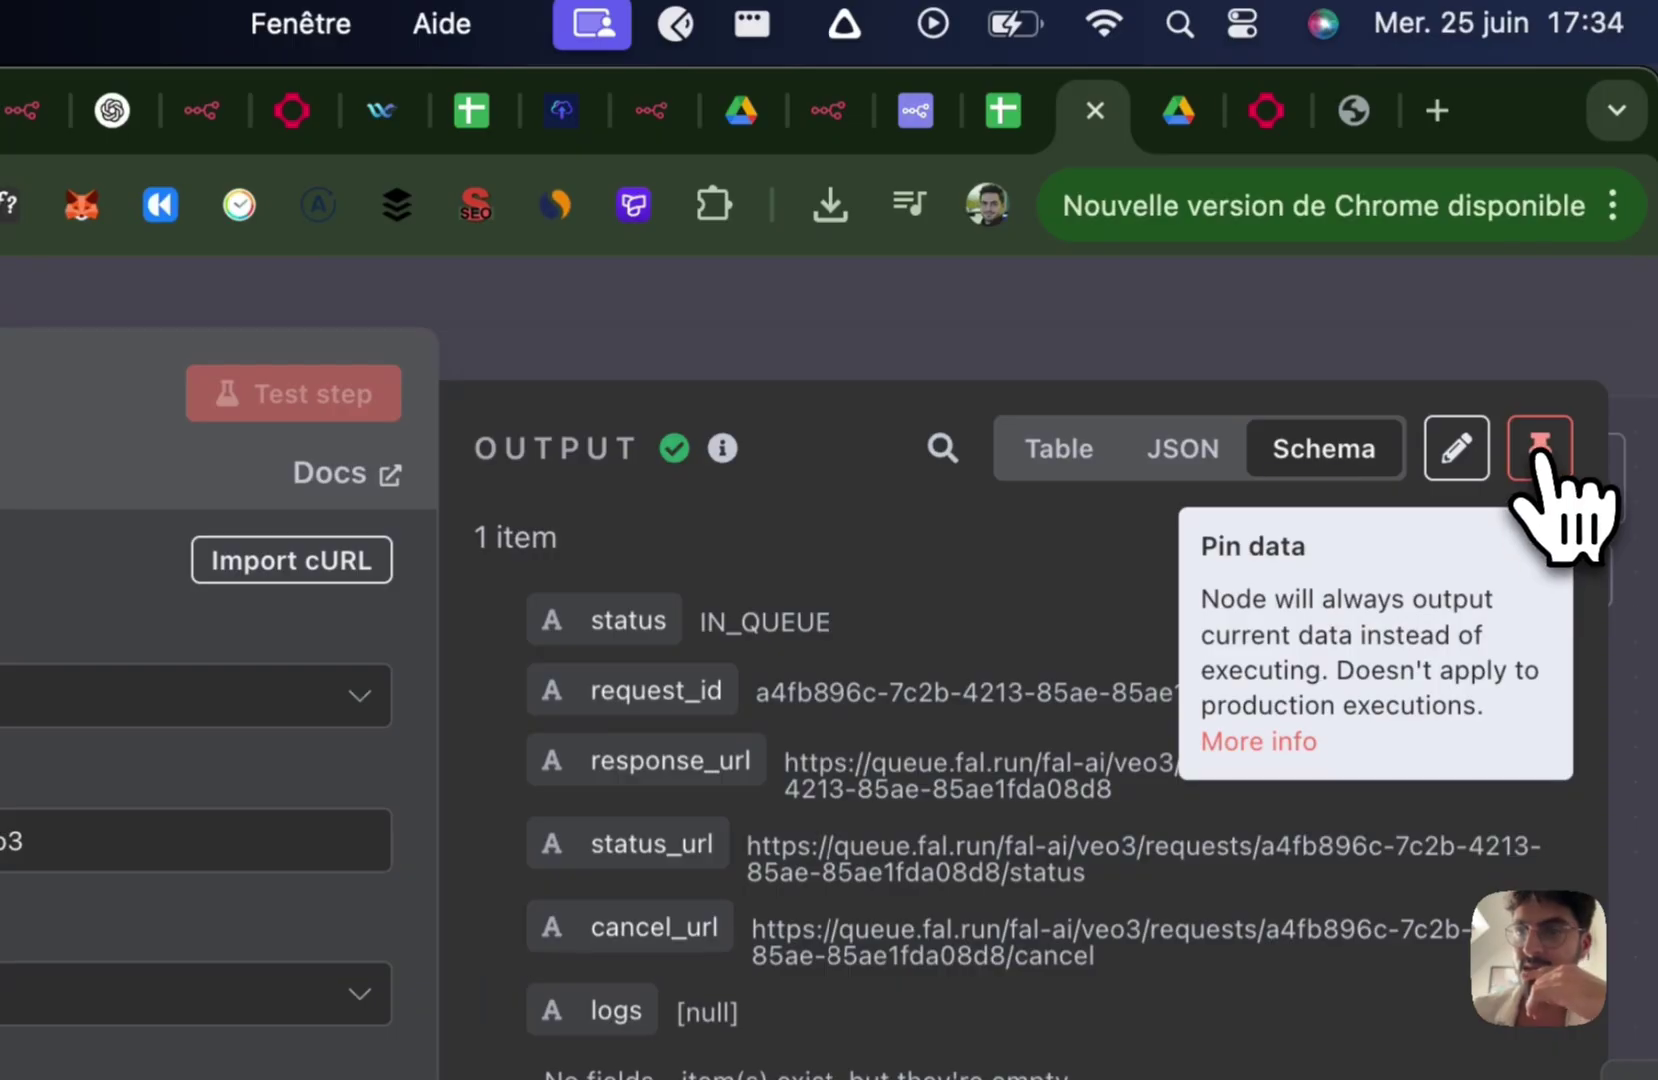
left_click(1541, 450)
left_click(925, 318)
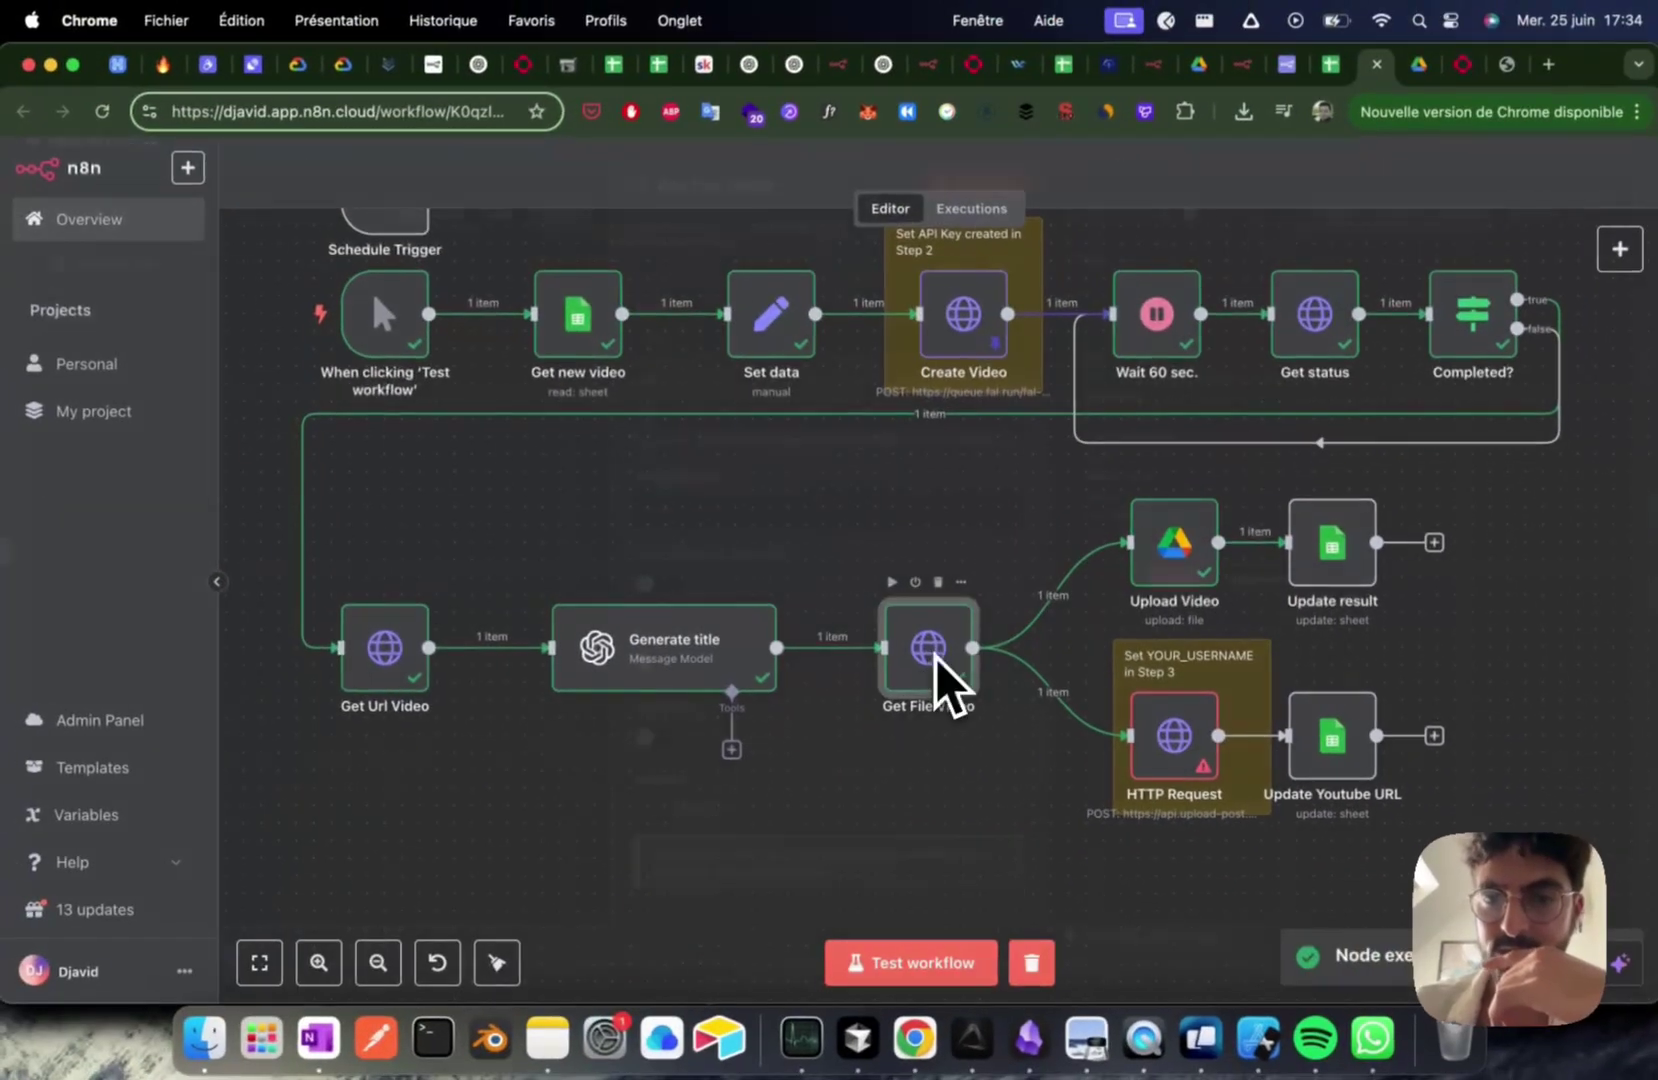
Step: Check the Get File Video output for data pinning, and pin the Generate title node's output data
double_click(530, 470)
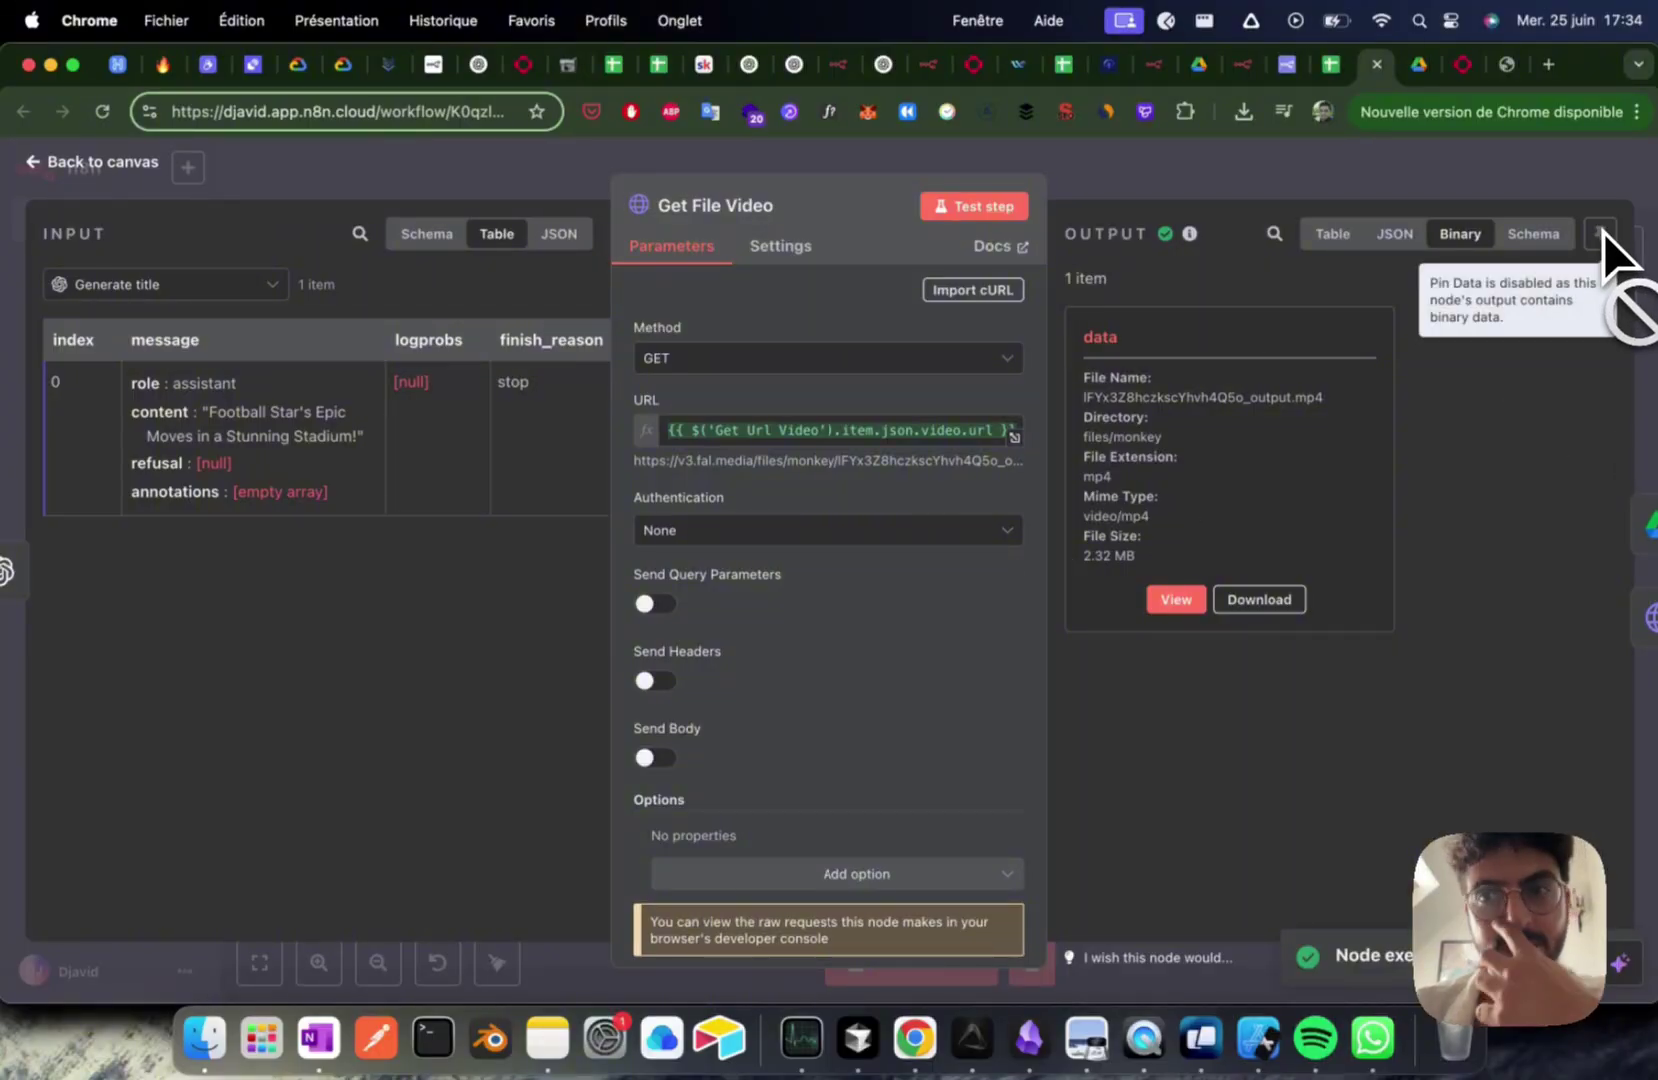
left_click(1230, 190)
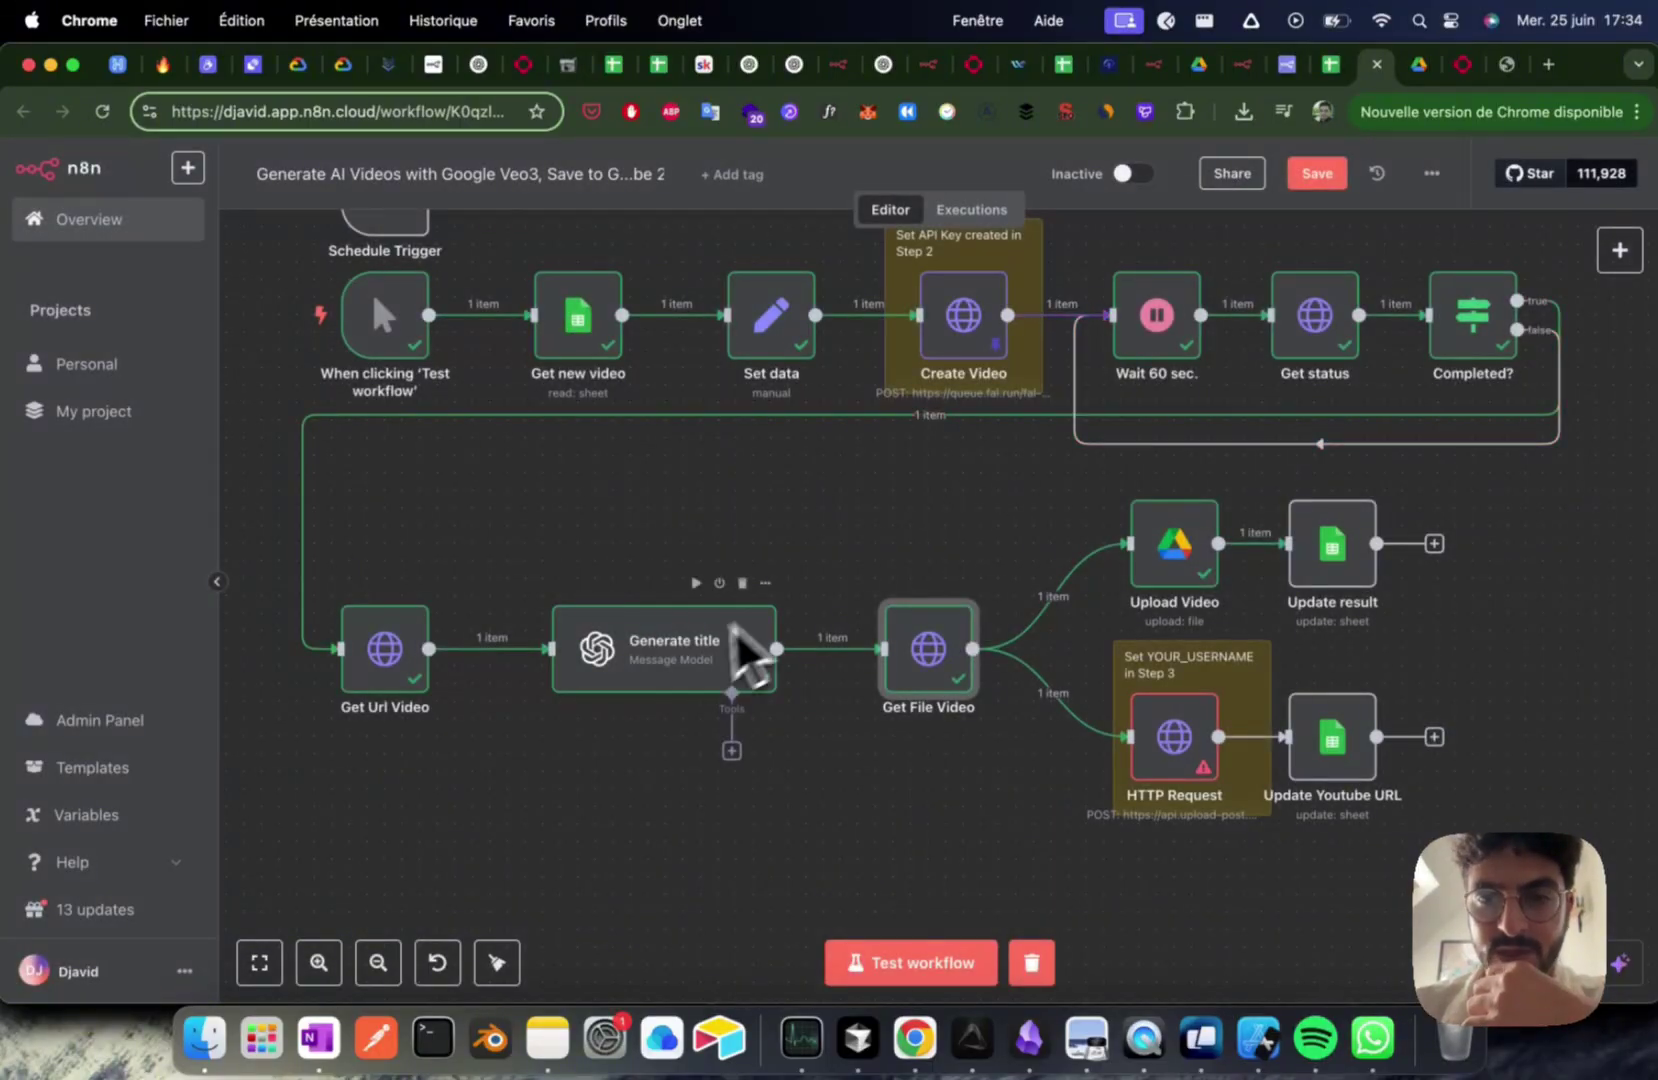
double_click(660, 645)
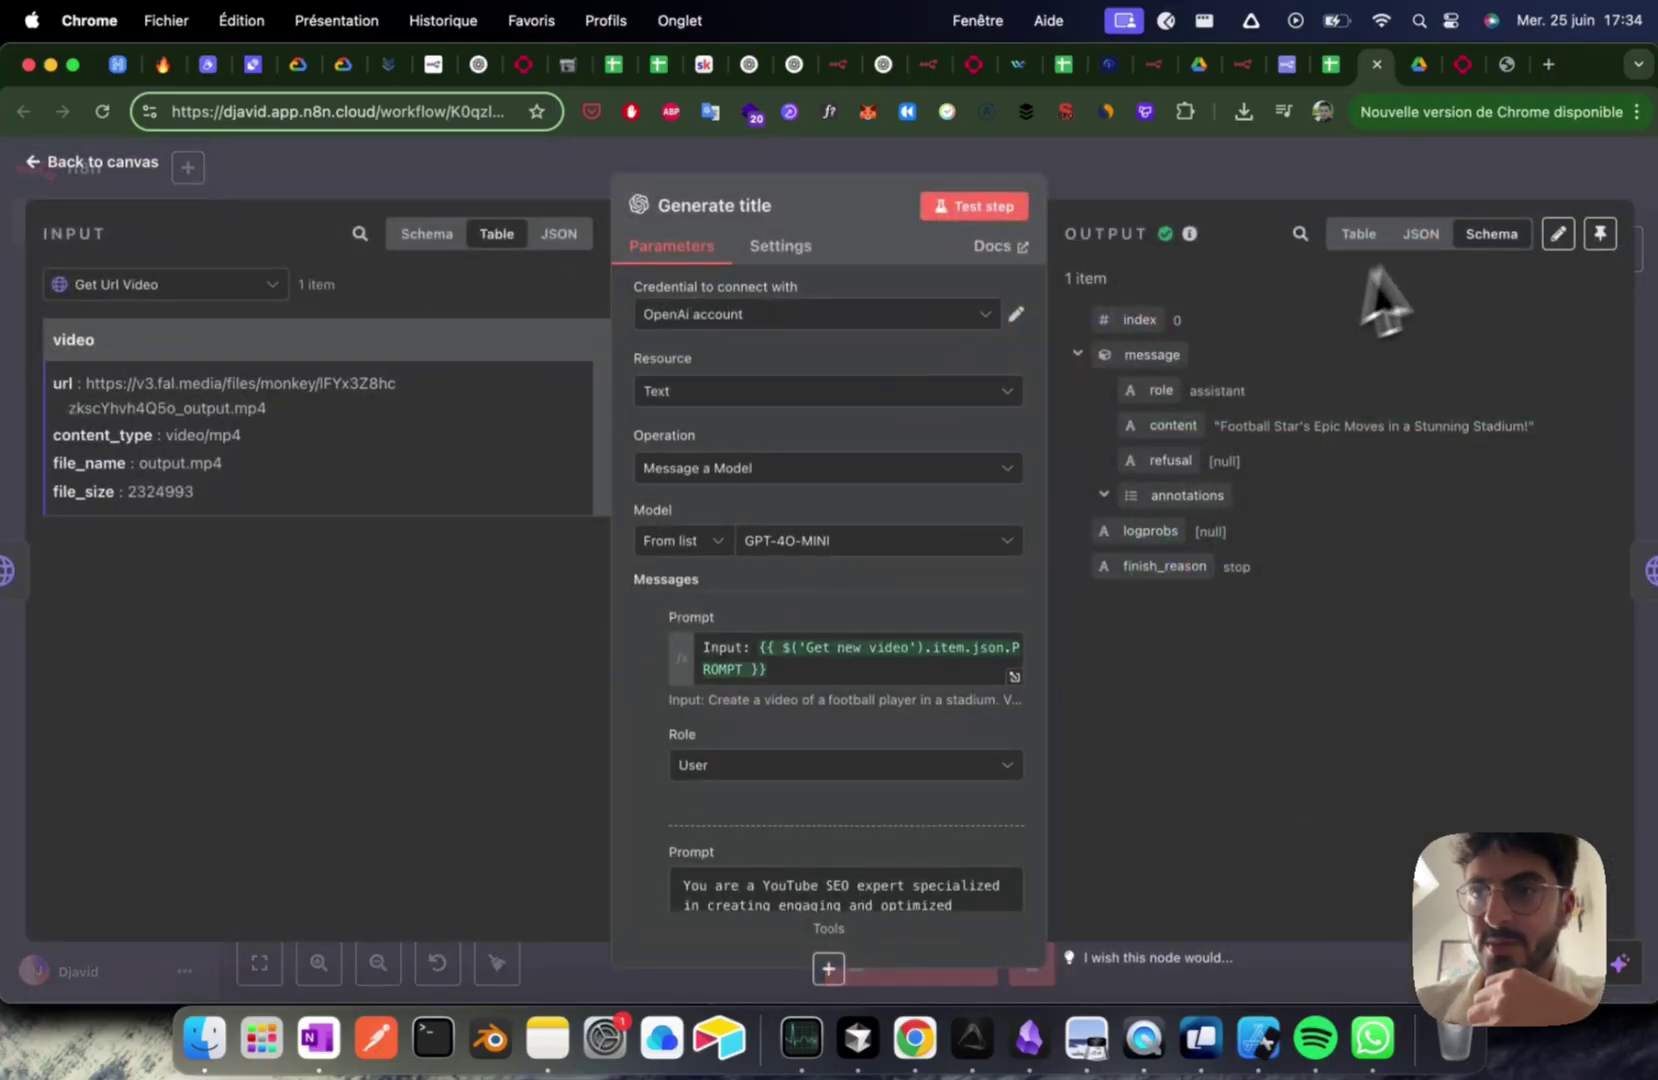
left_click(1601, 236)
left_click(1383, 177)
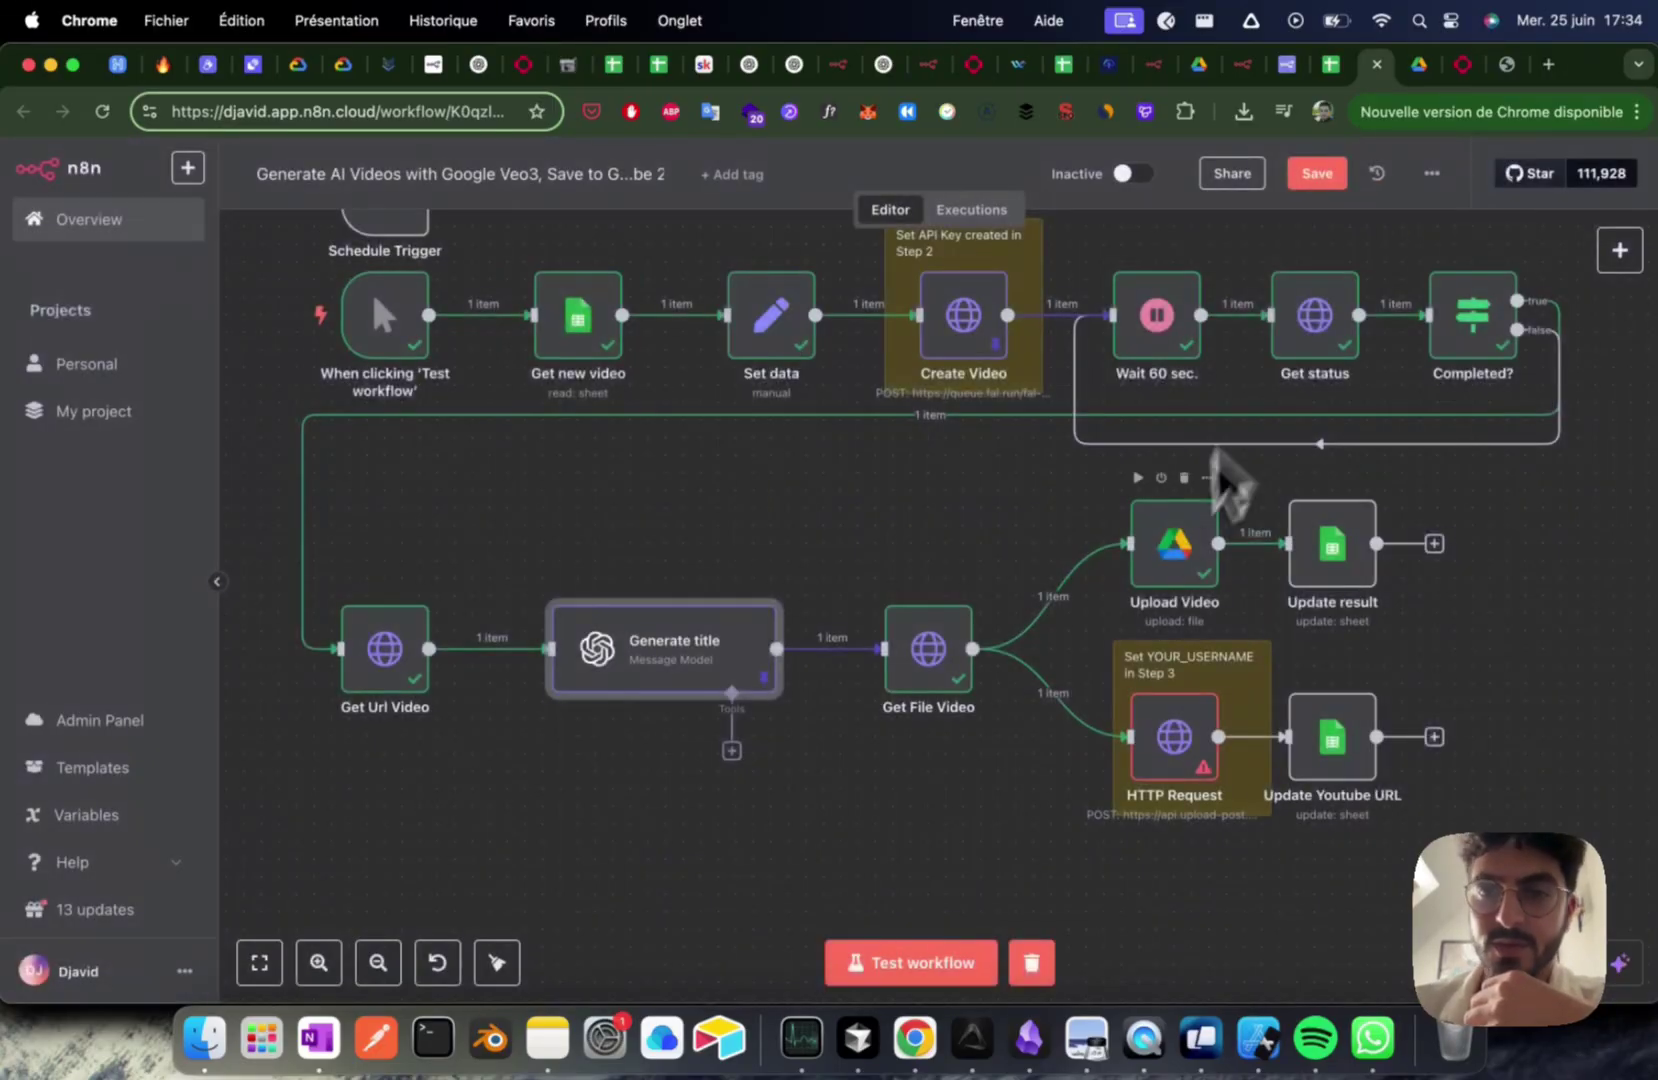
Step: Review the Upload Video node's output, and reload the n8n folder in Google Drive to locate the uploaded video
double_click(1180, 570)
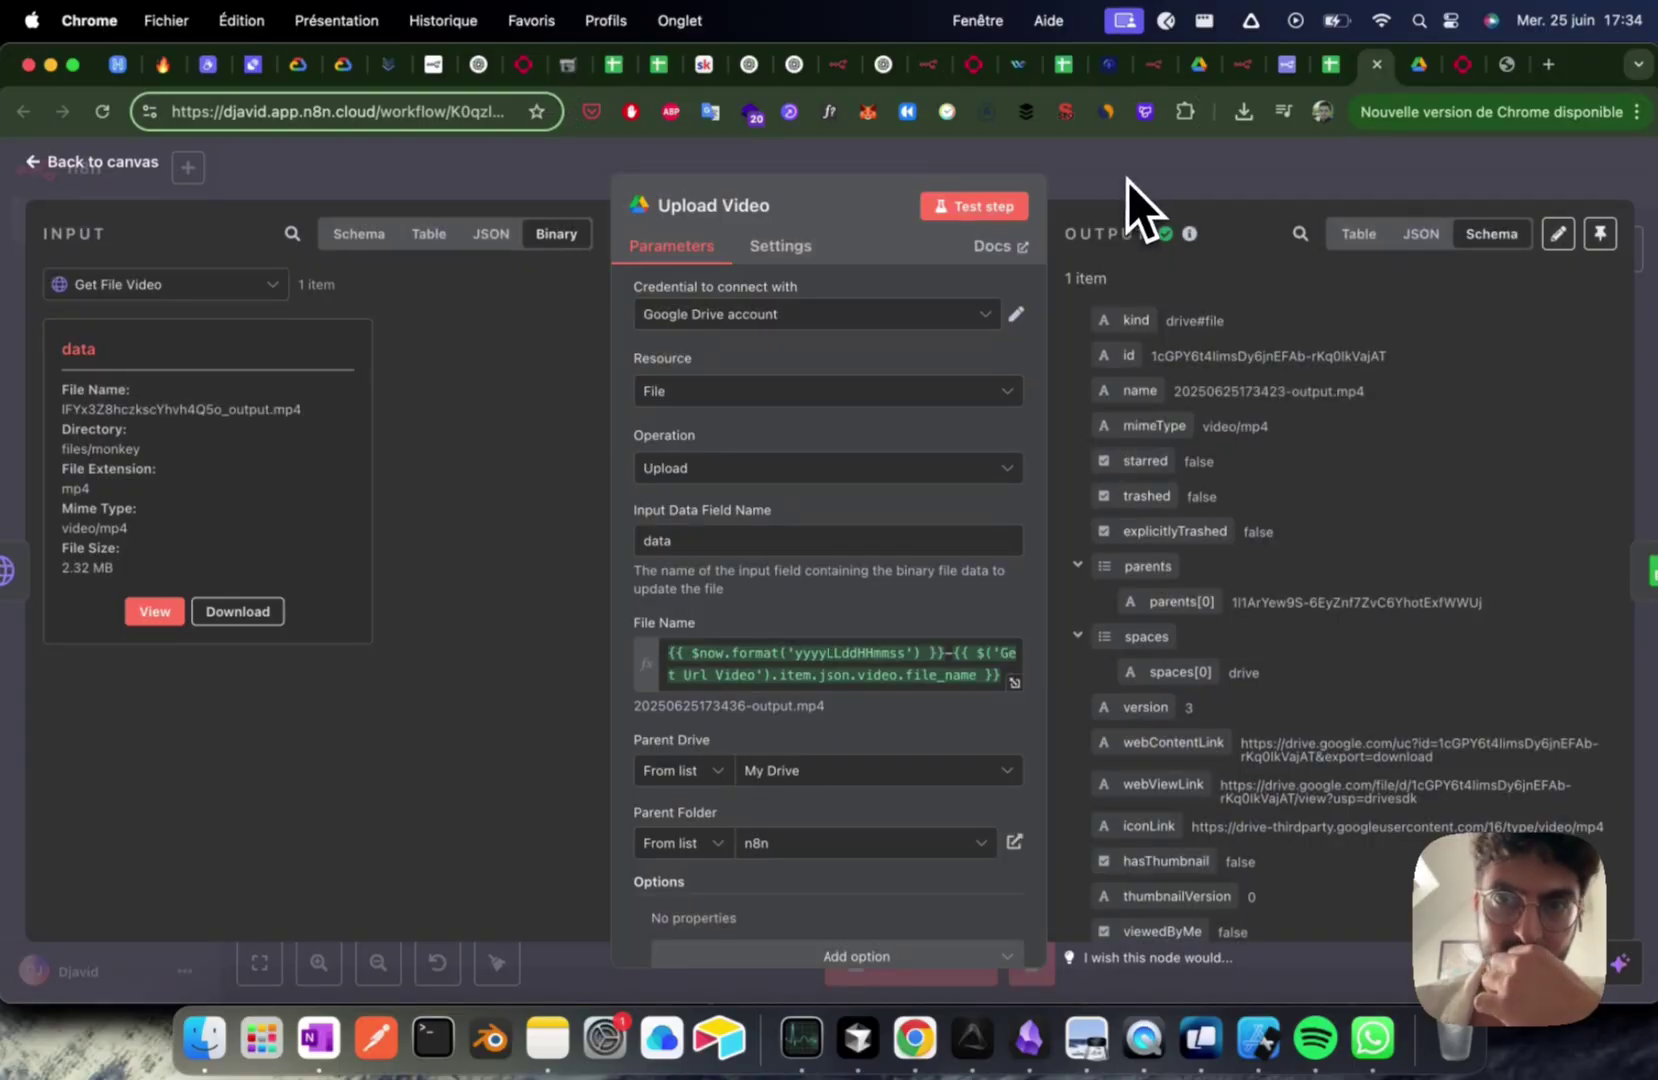
left_click(1127, 182)
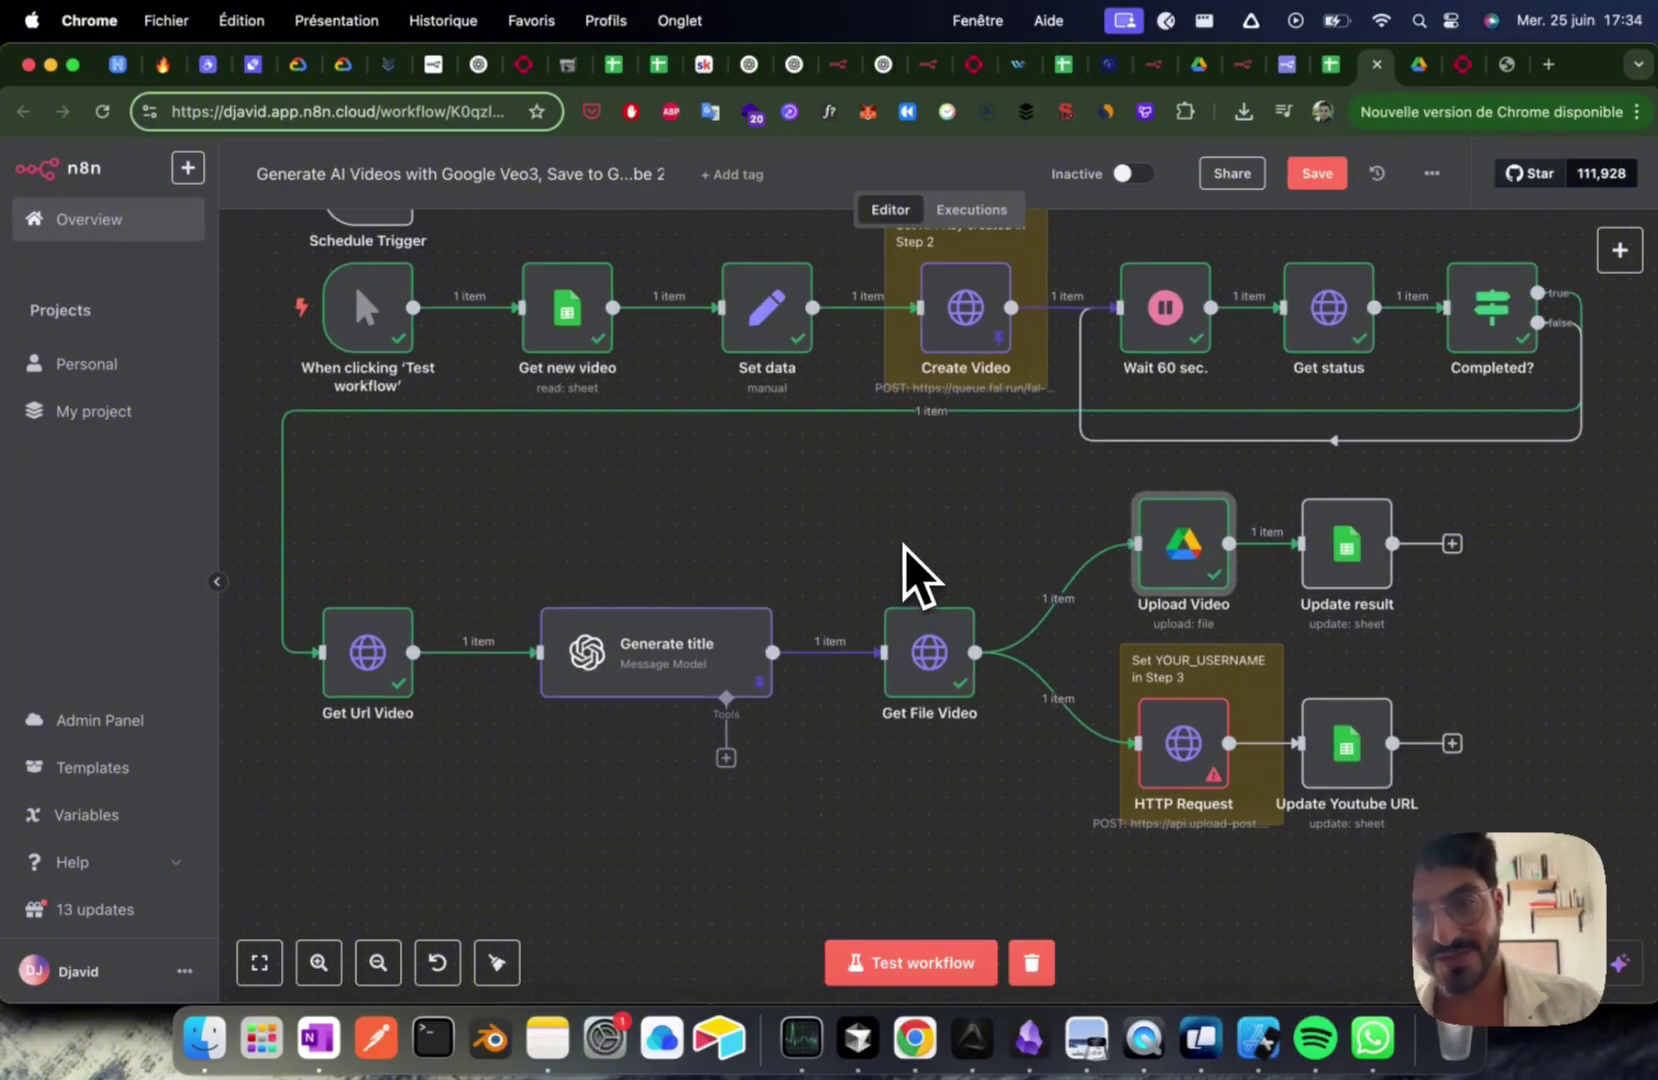
key("ctrl+Tab")
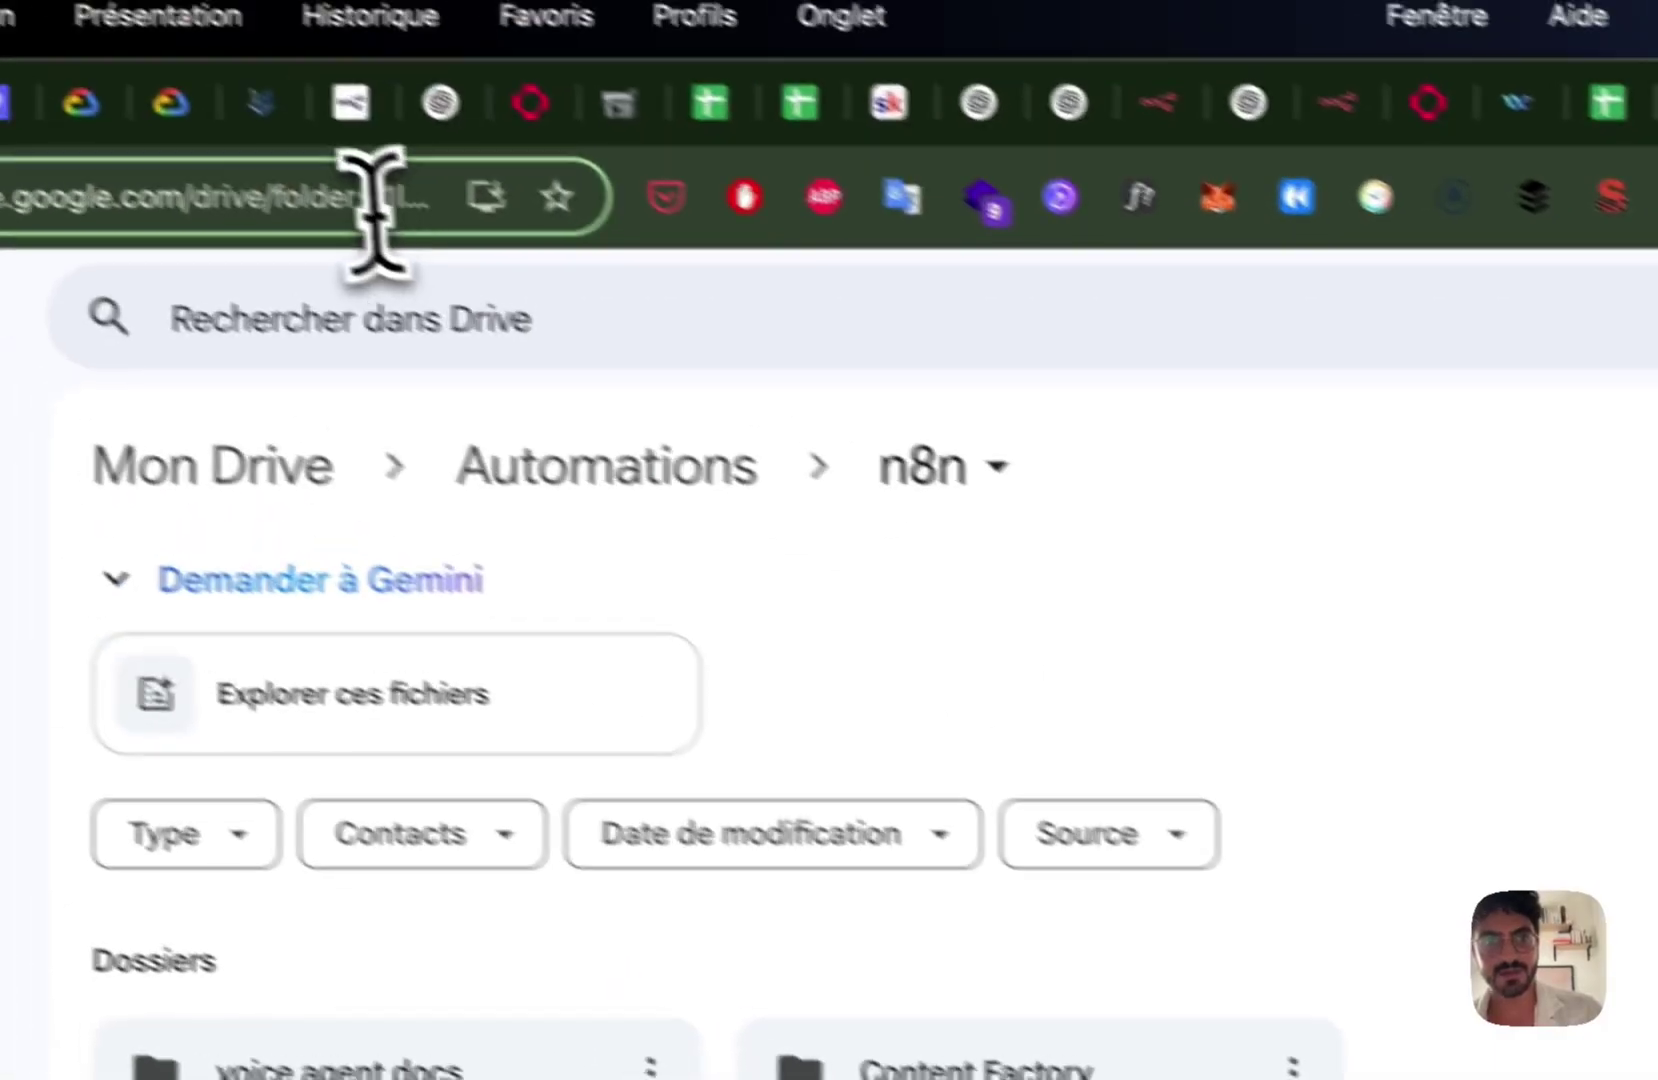
left_click(436, 112)
key("Return")
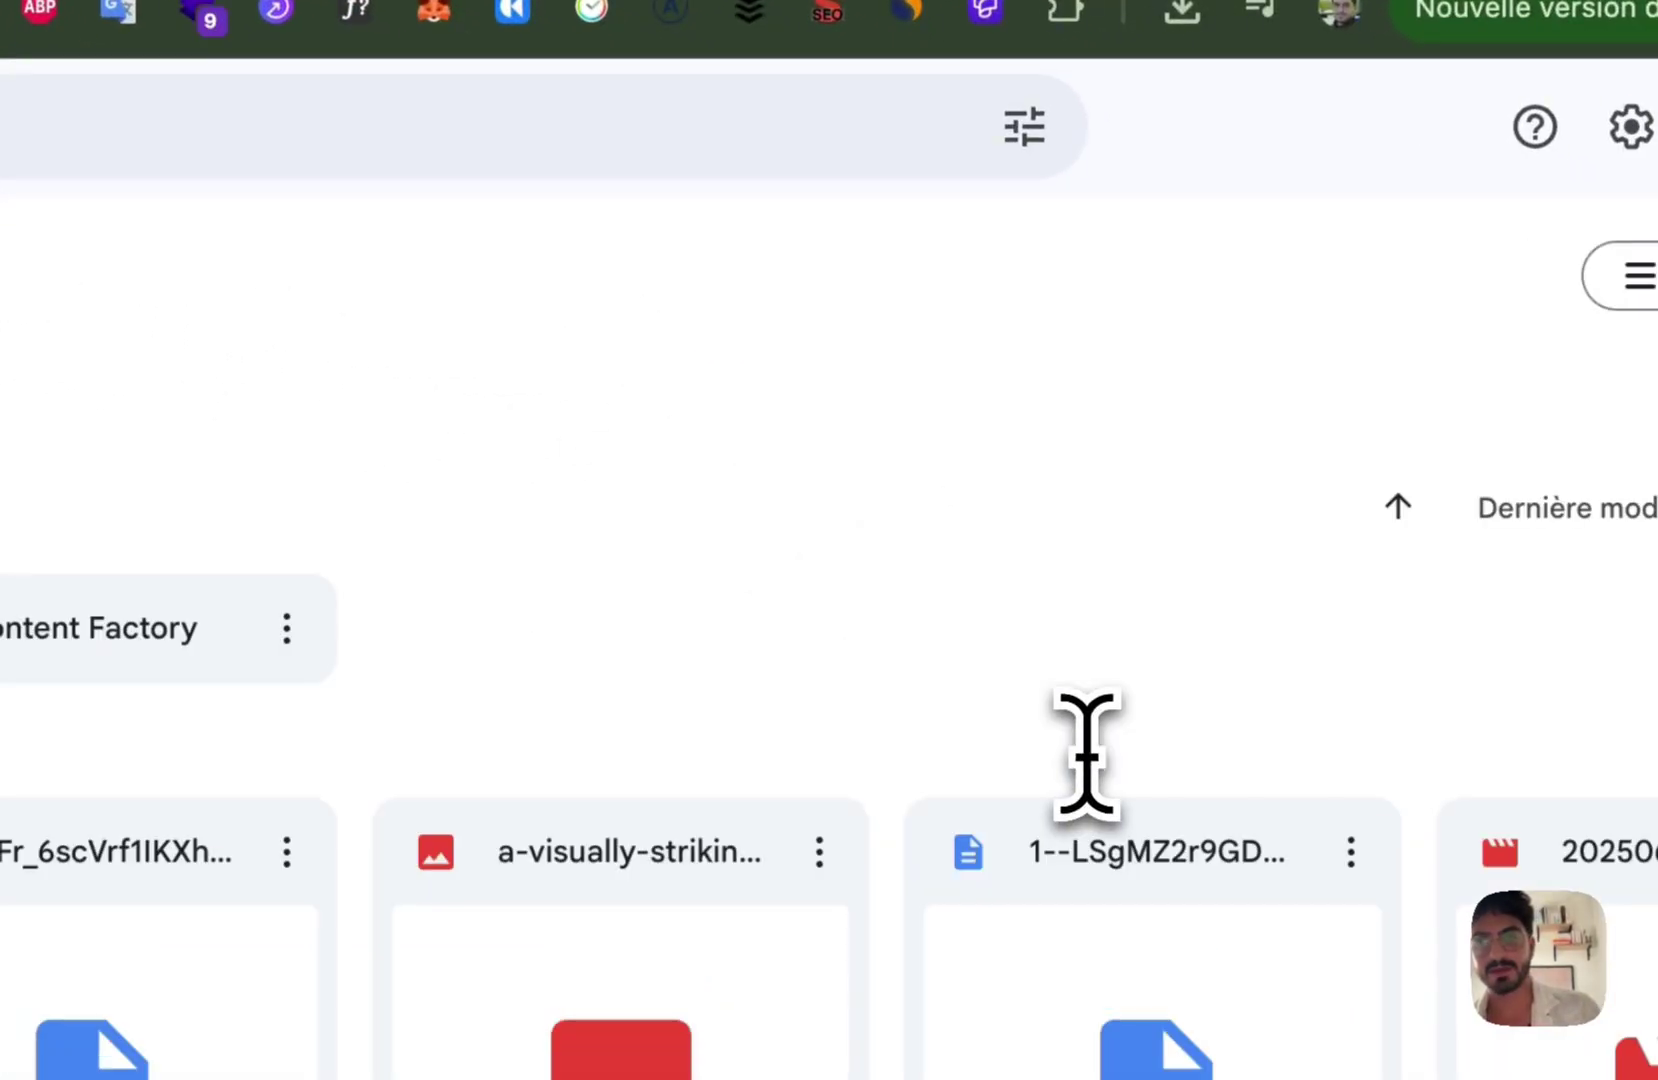
scroll(1100, 460, "down", 5)
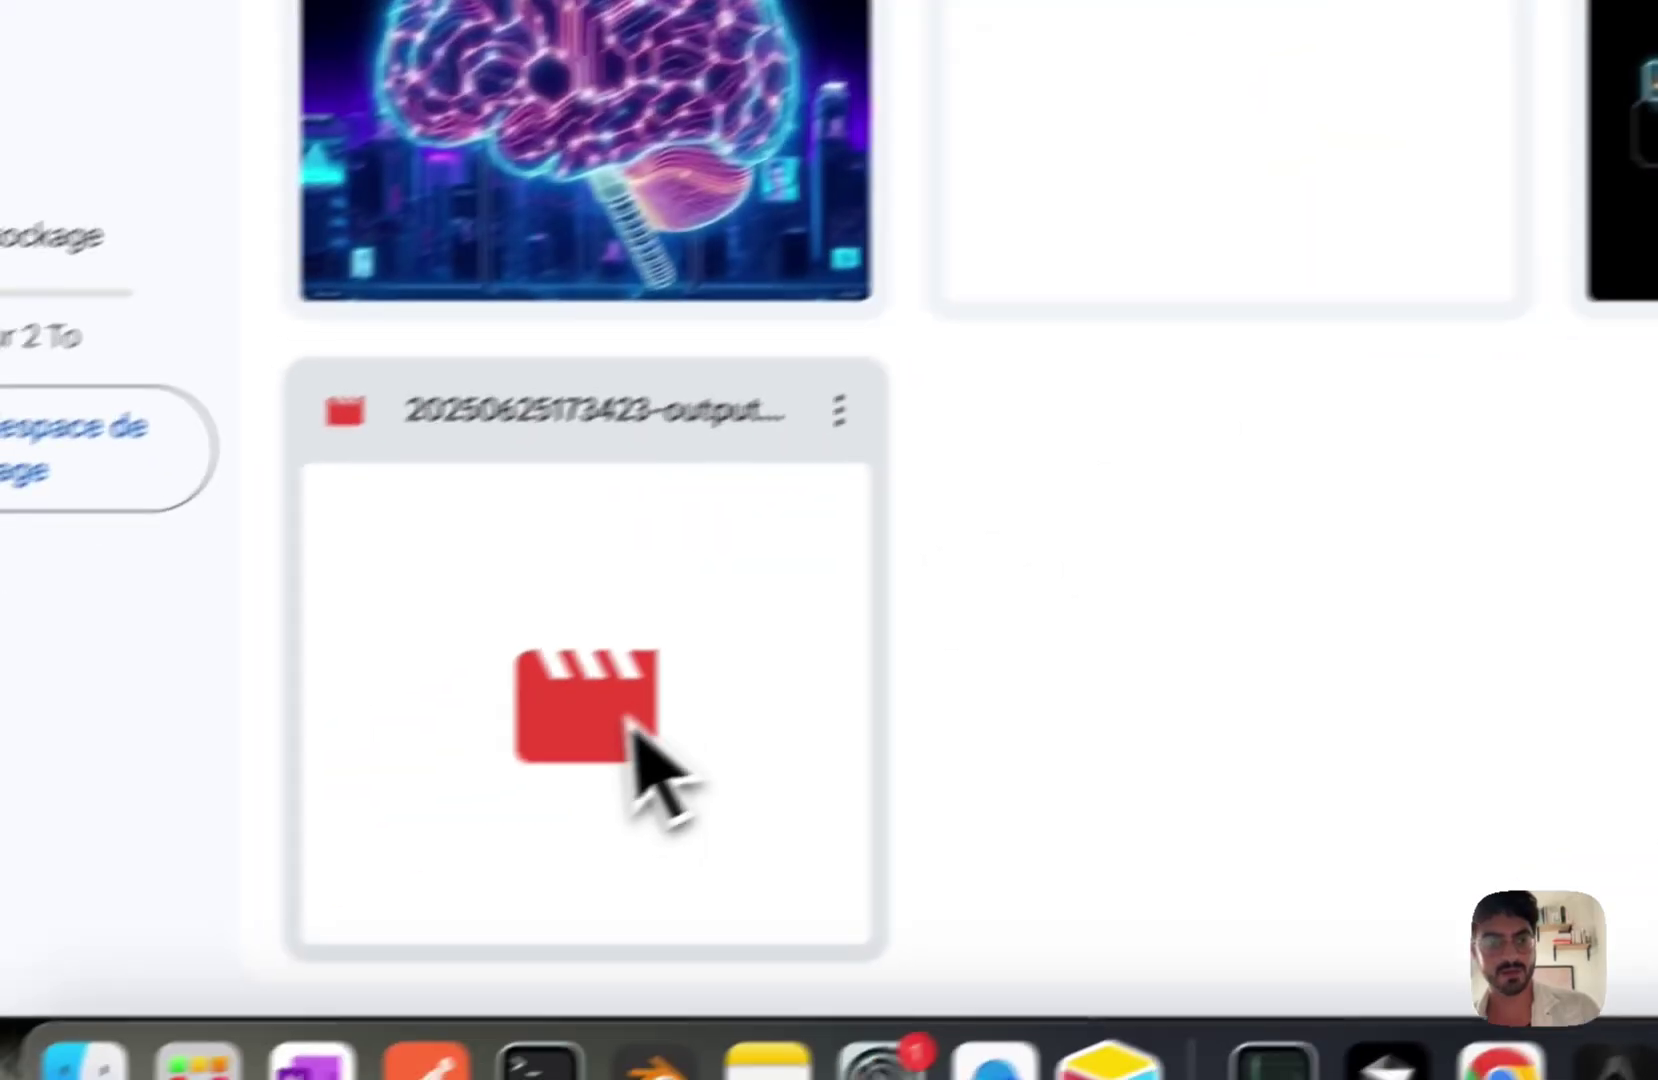
double_click(632, 728)
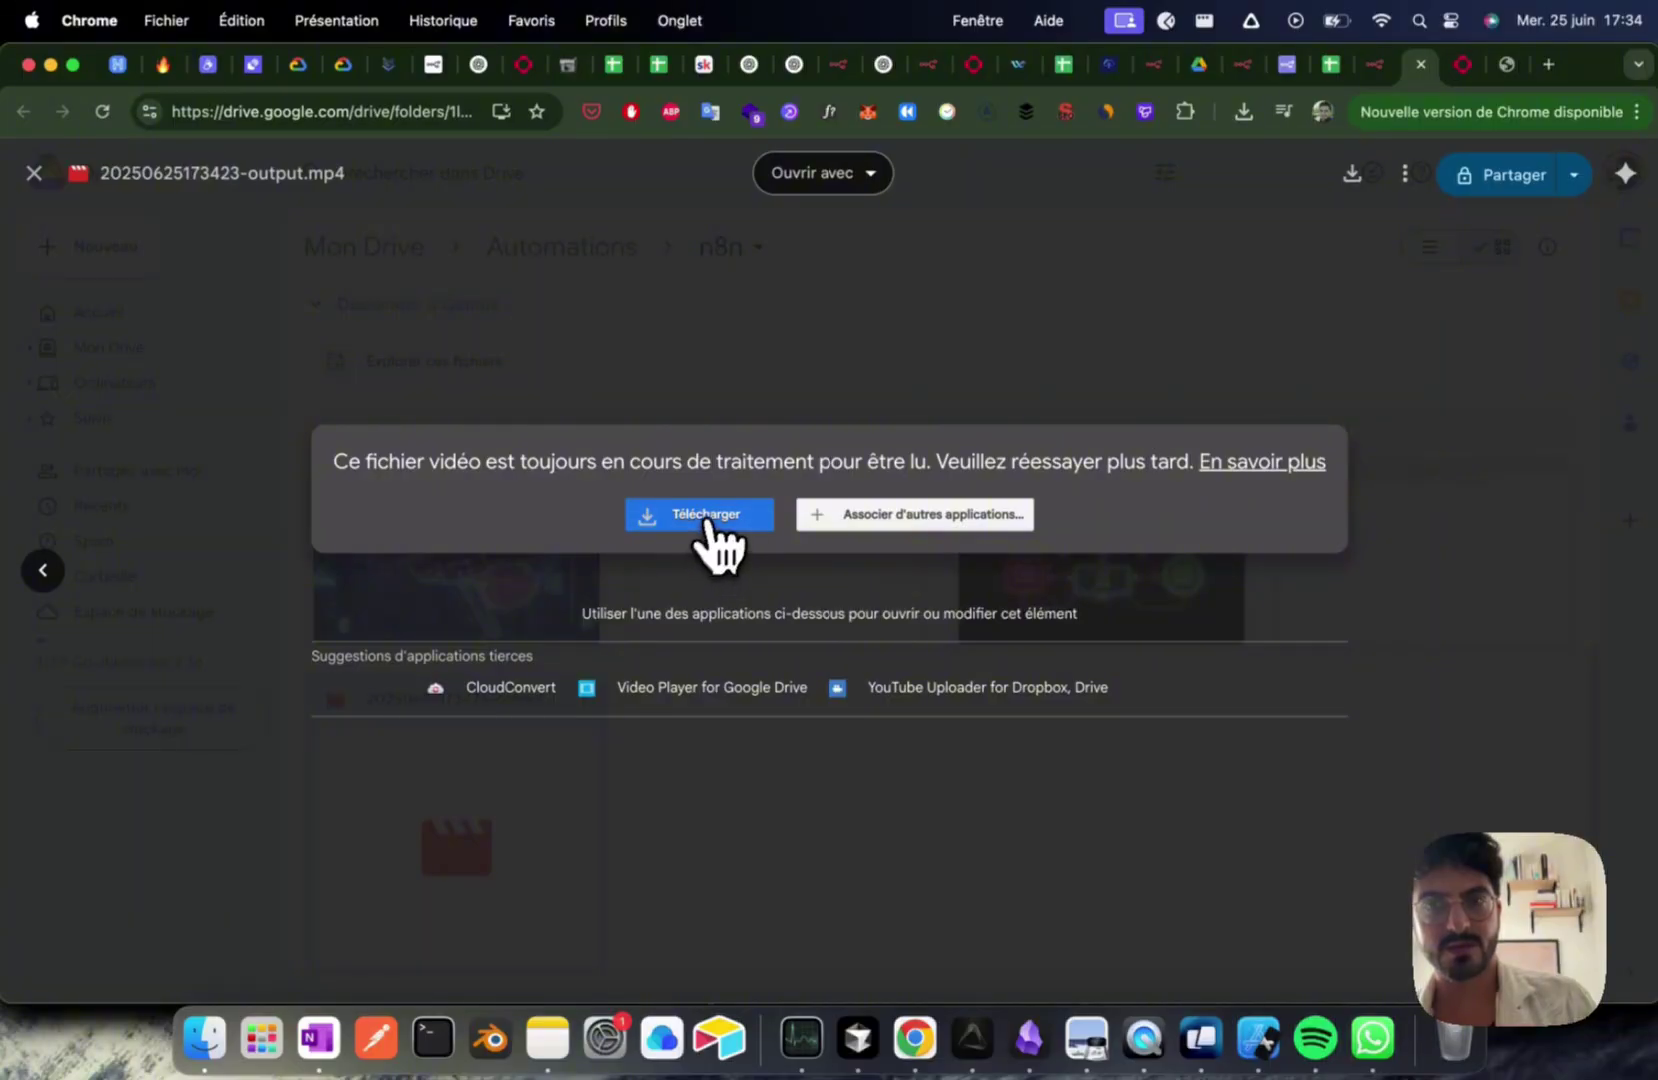
left_click(1212, 290)
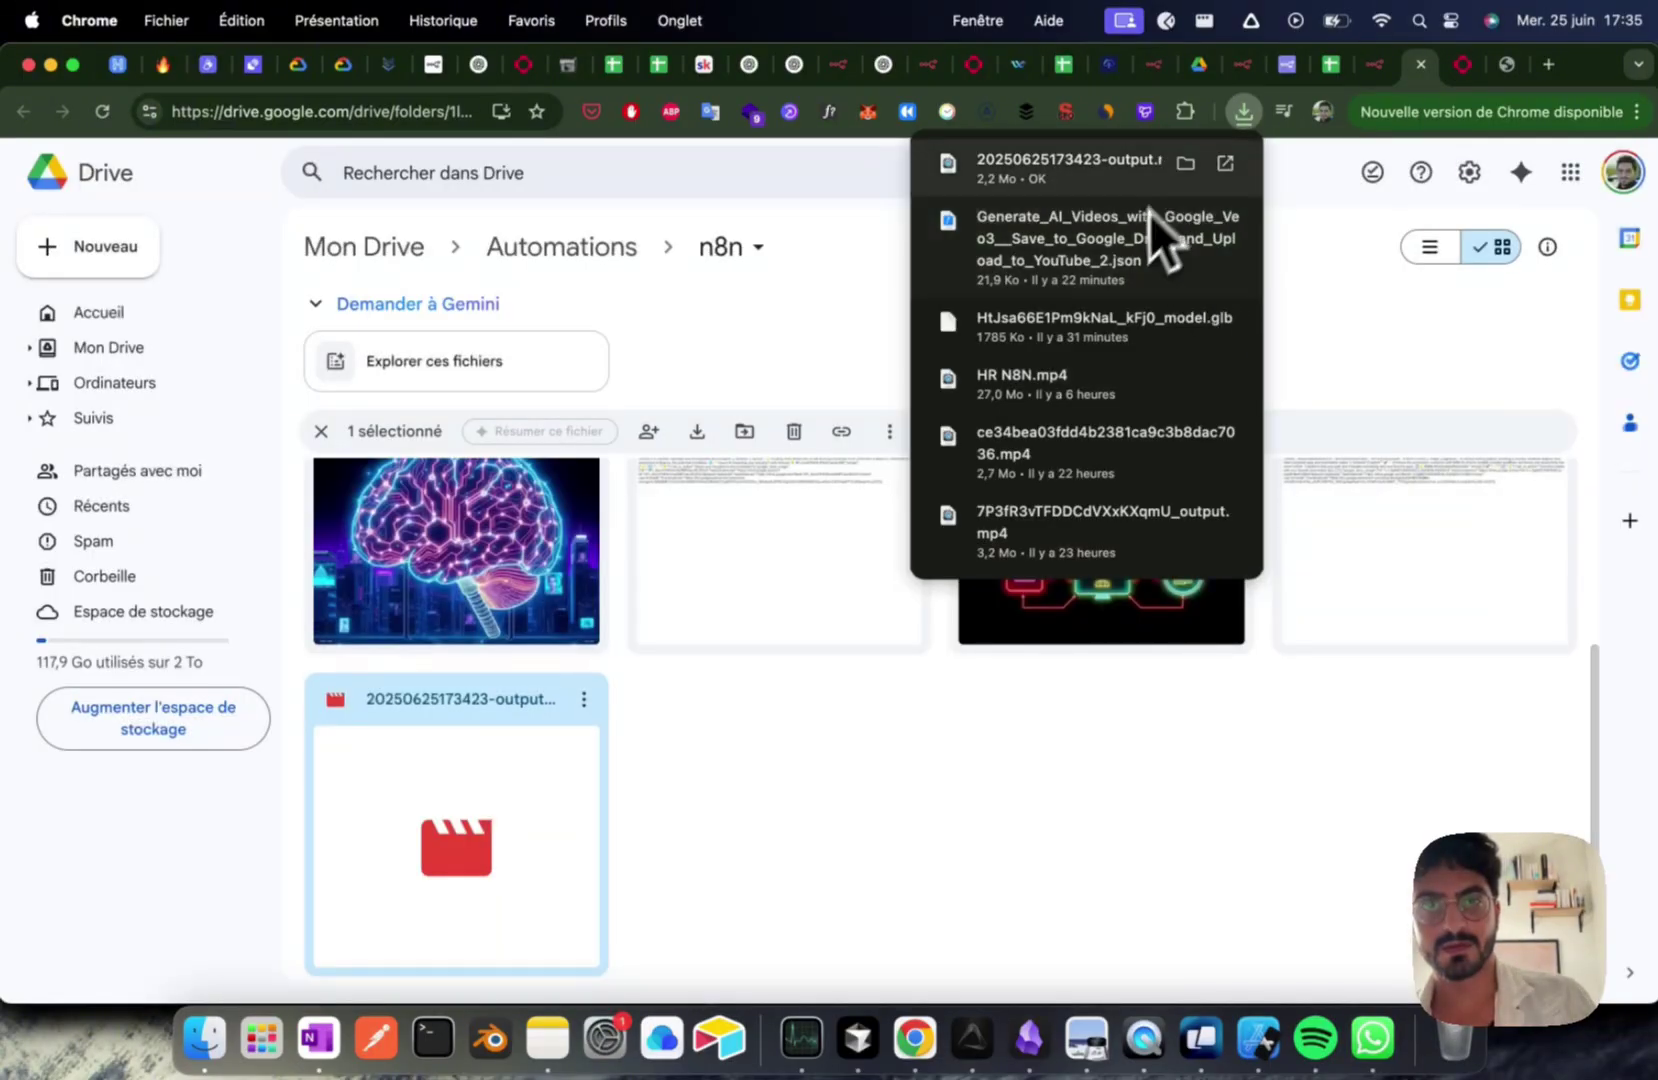
left_click(1201, 167)
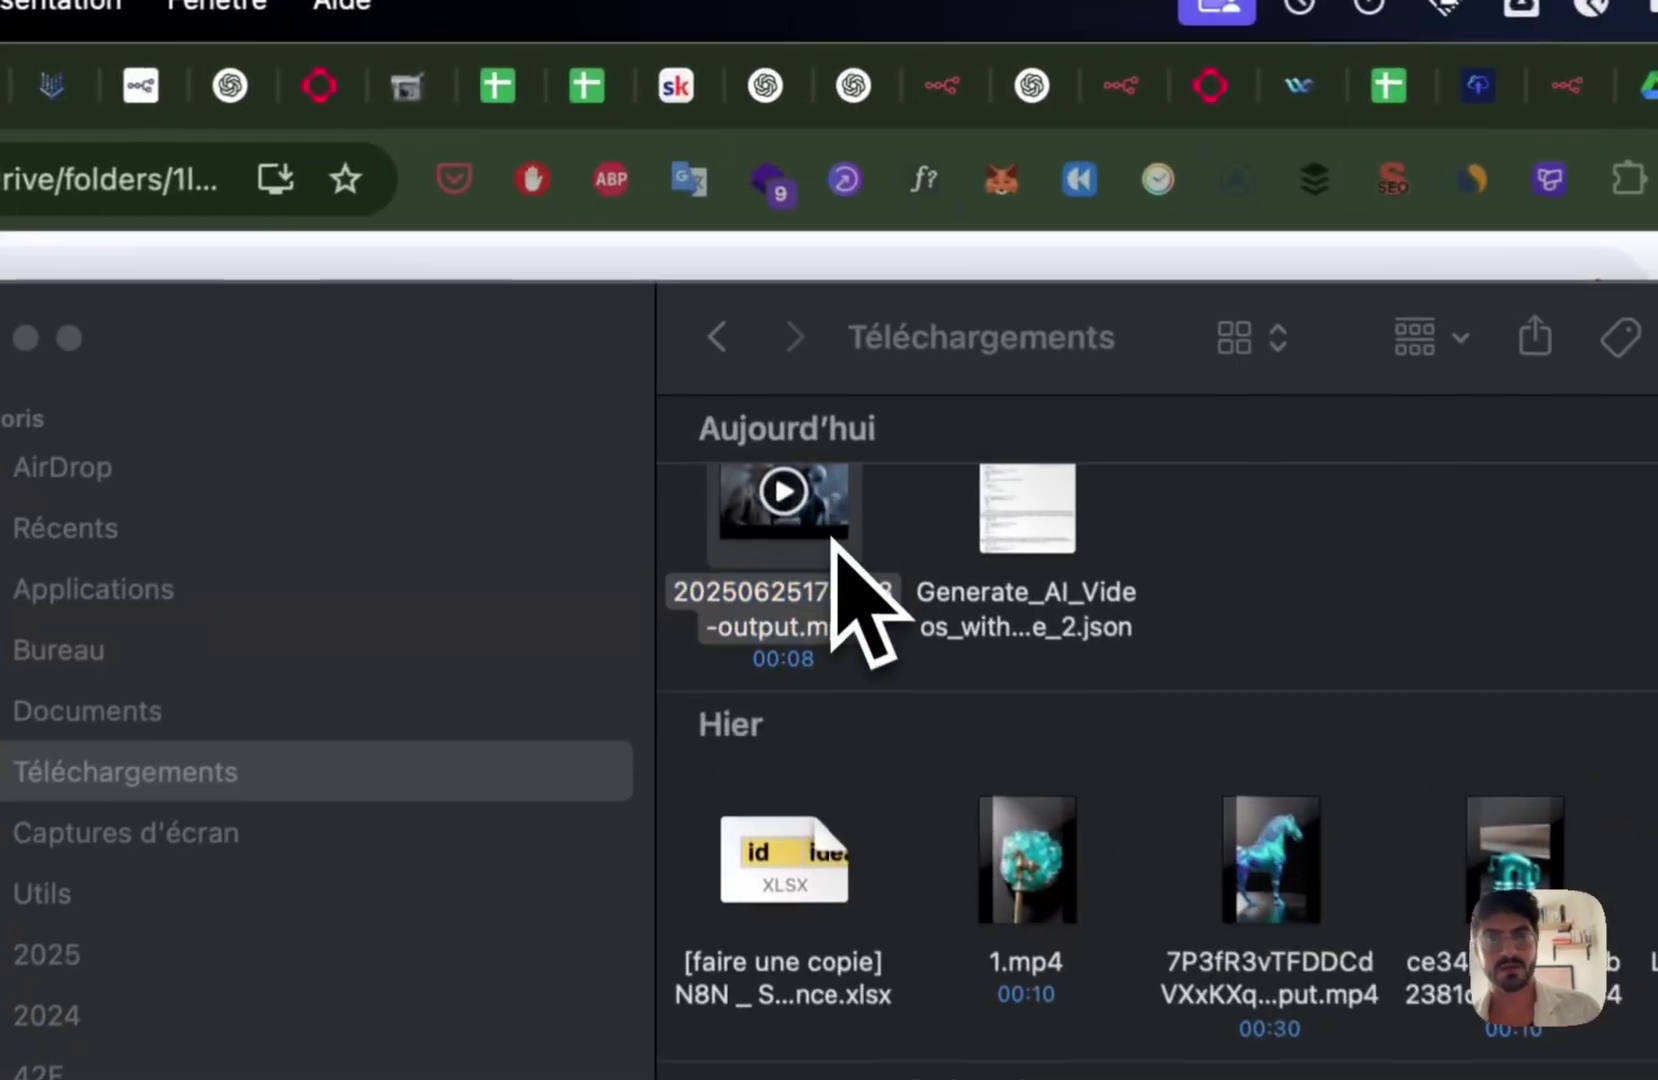
double_click(778, 292)
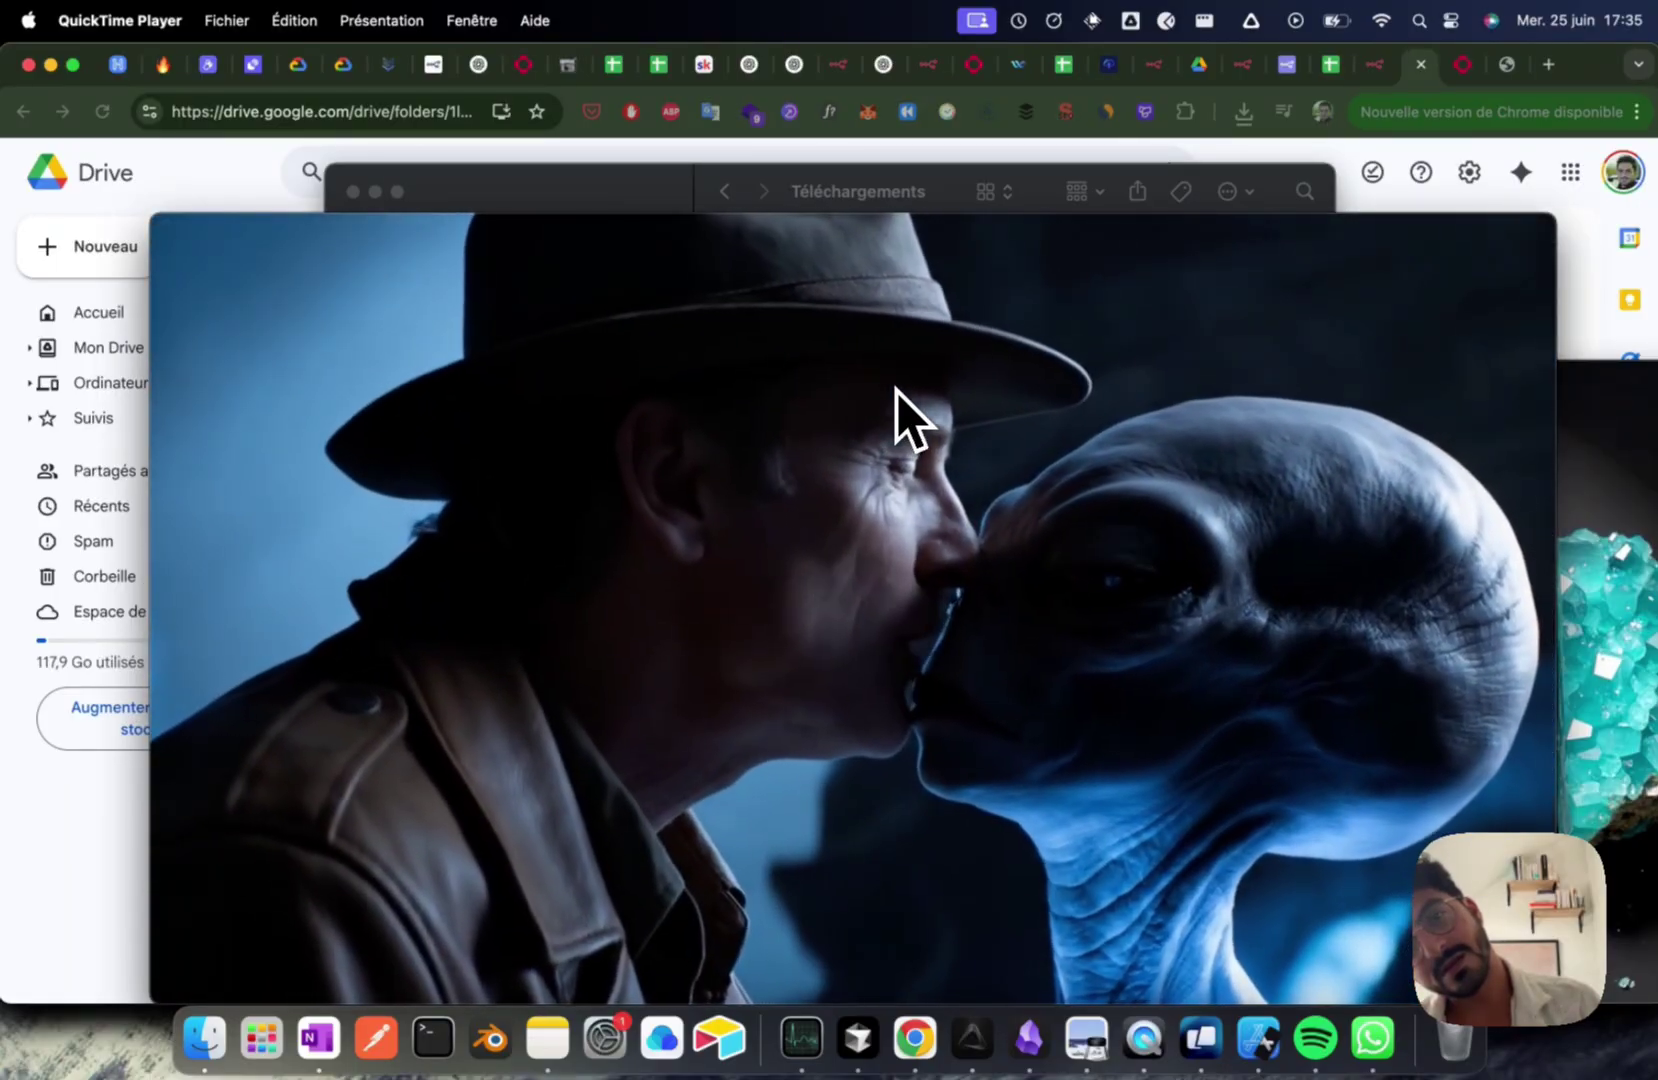
key("super+w")
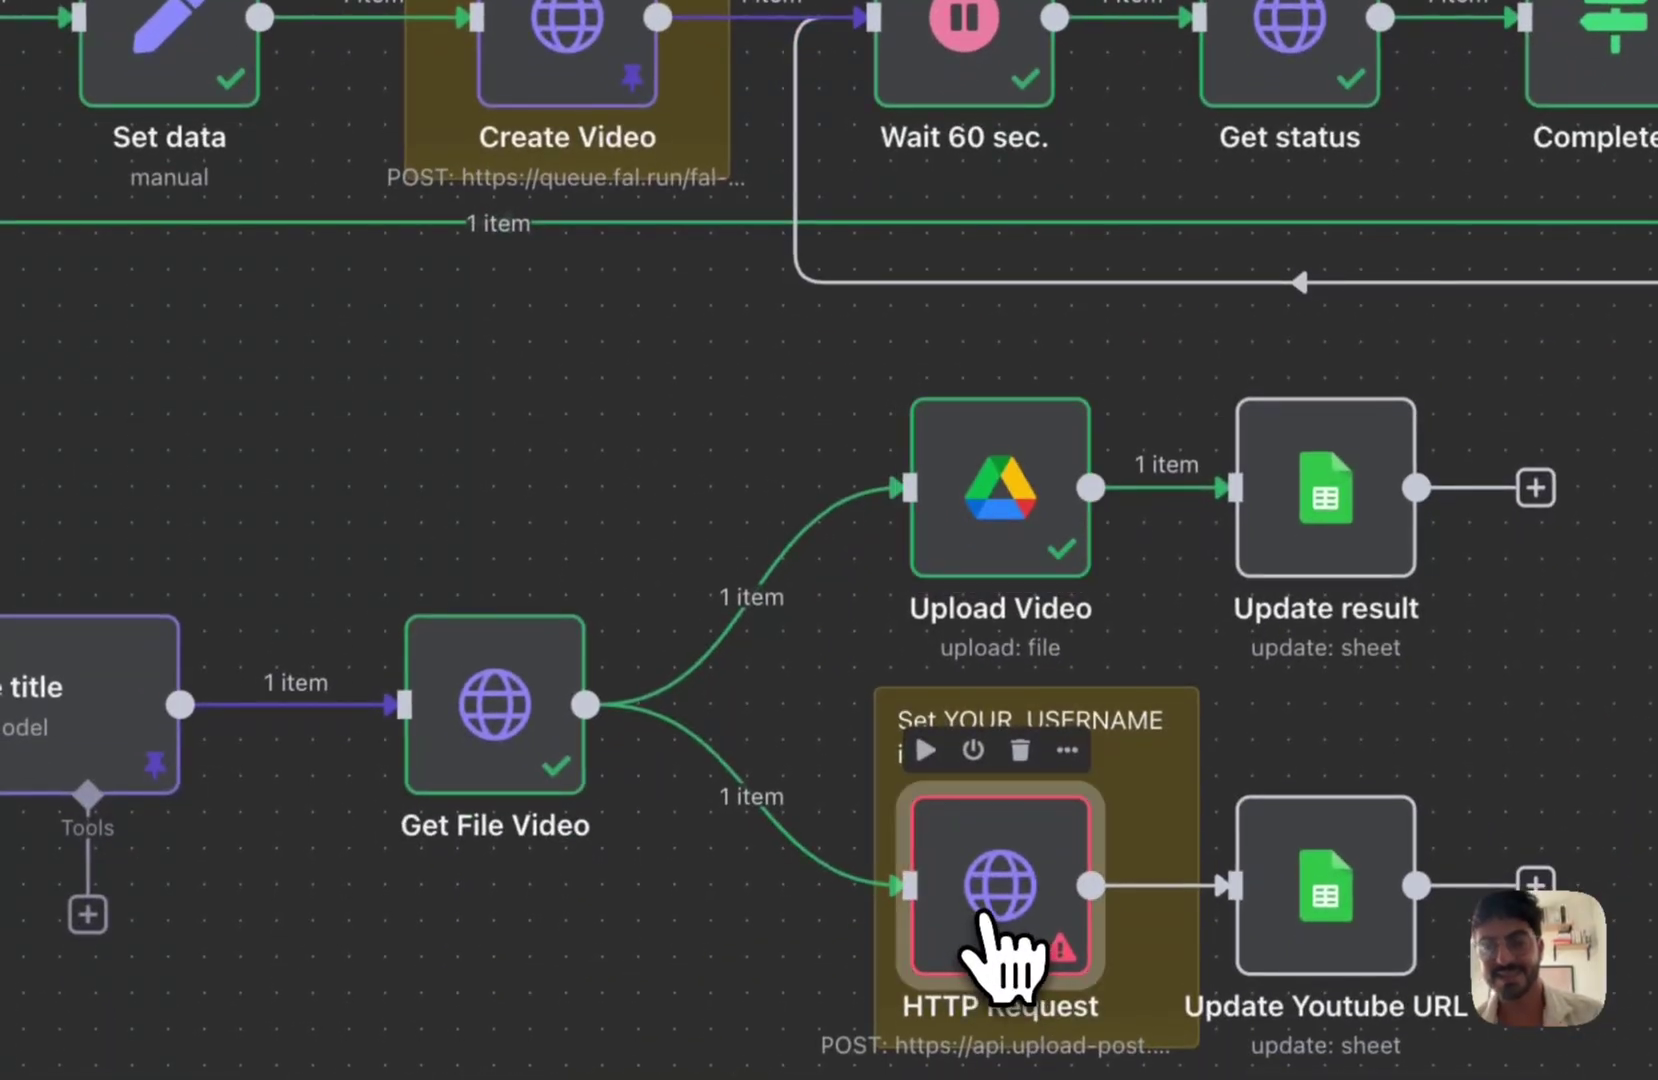
Step: Examine the HTTP Request node's upload URL, header authentication and form-data body parameters for title, user, platform[] and video
double_click(970, 900)
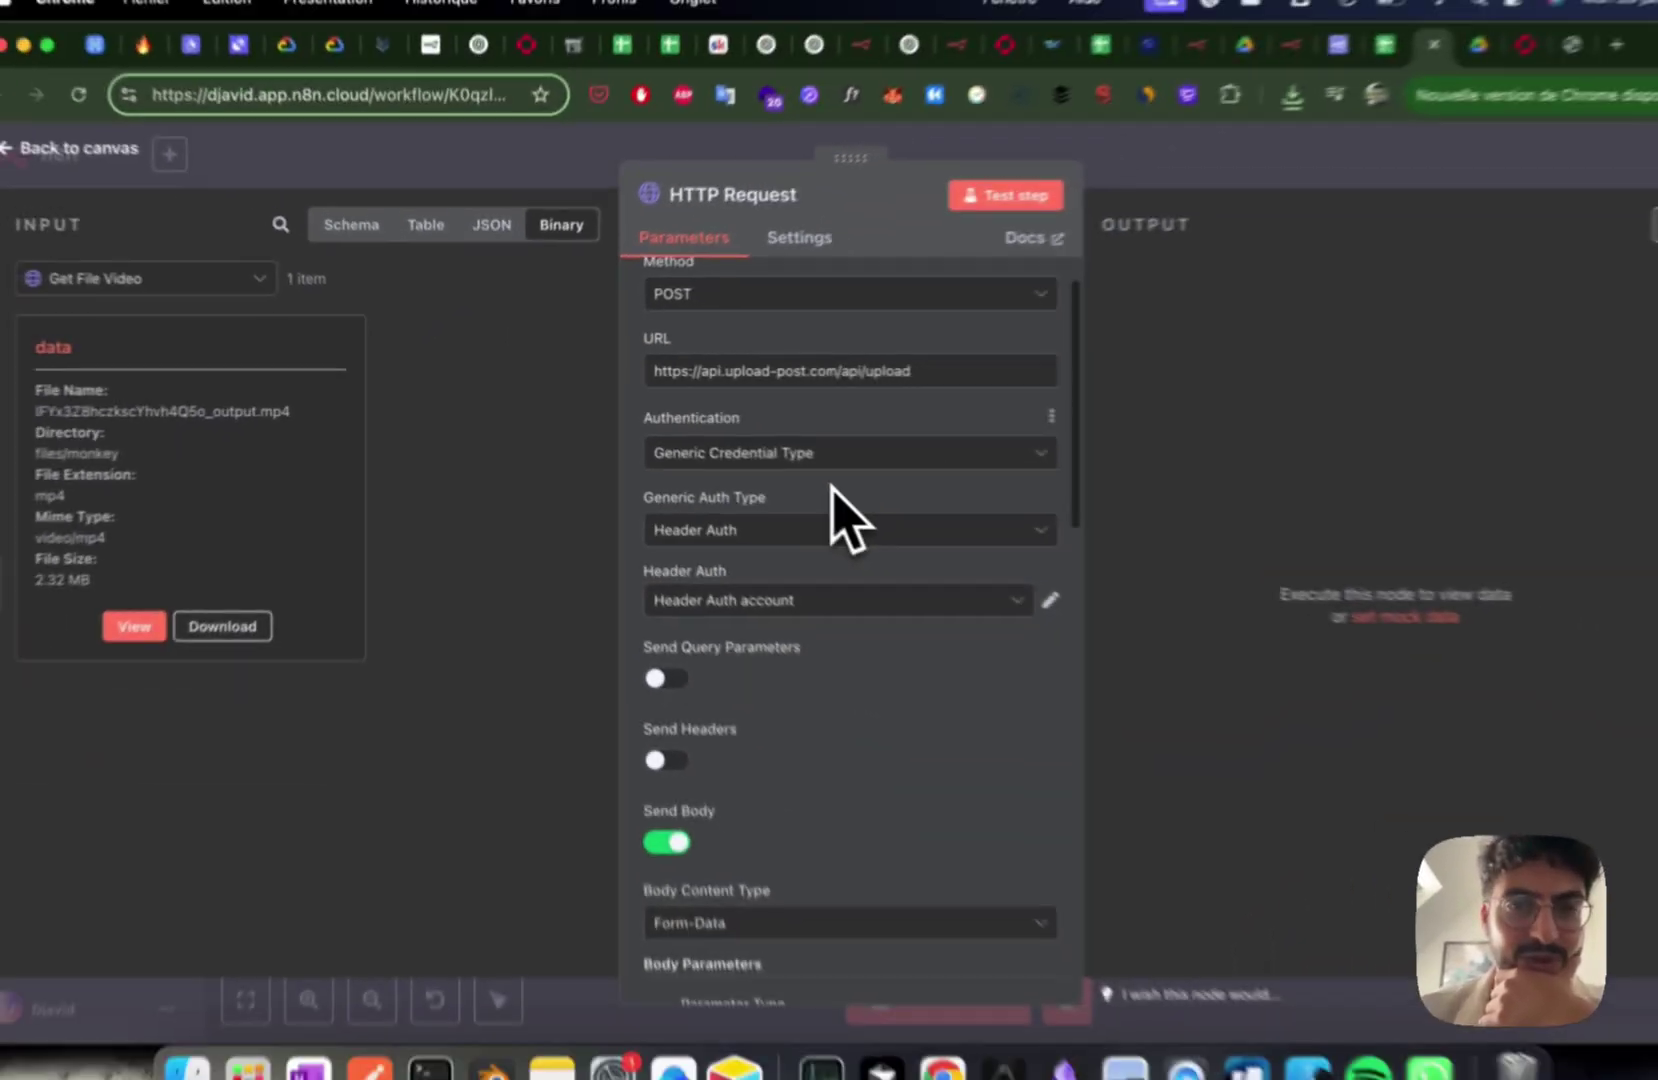
key("Escape")
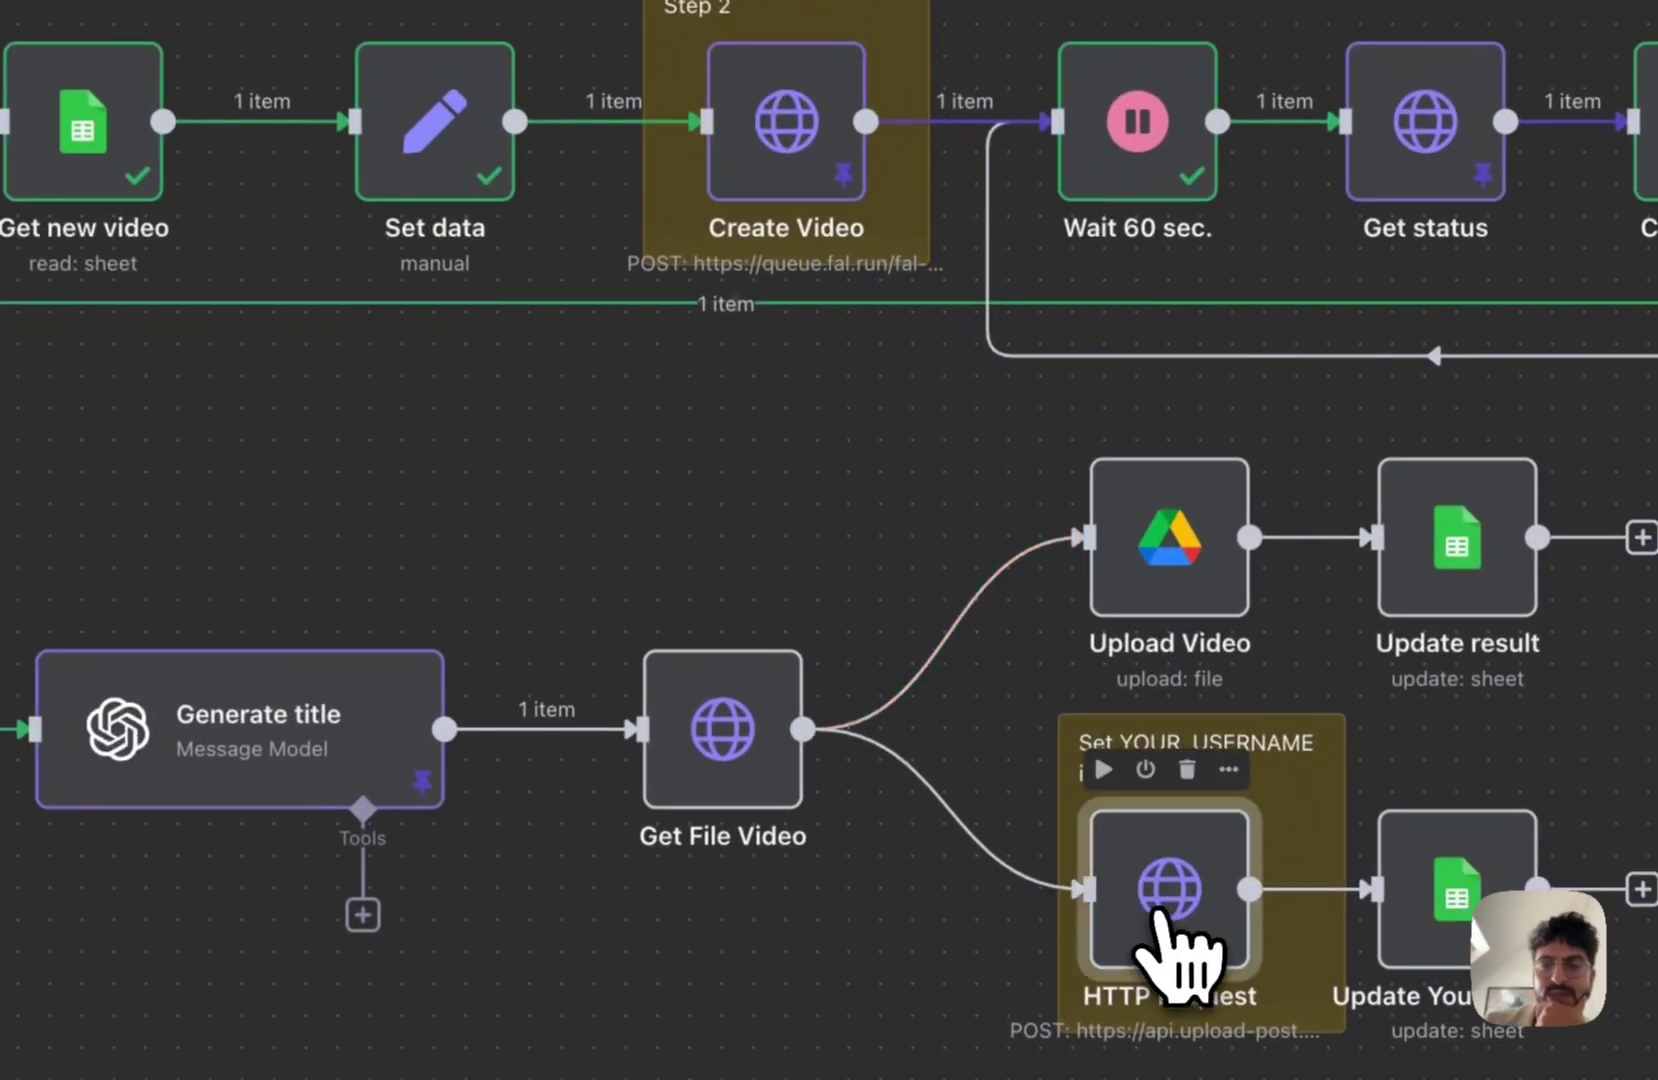
double_click(1160, 915)
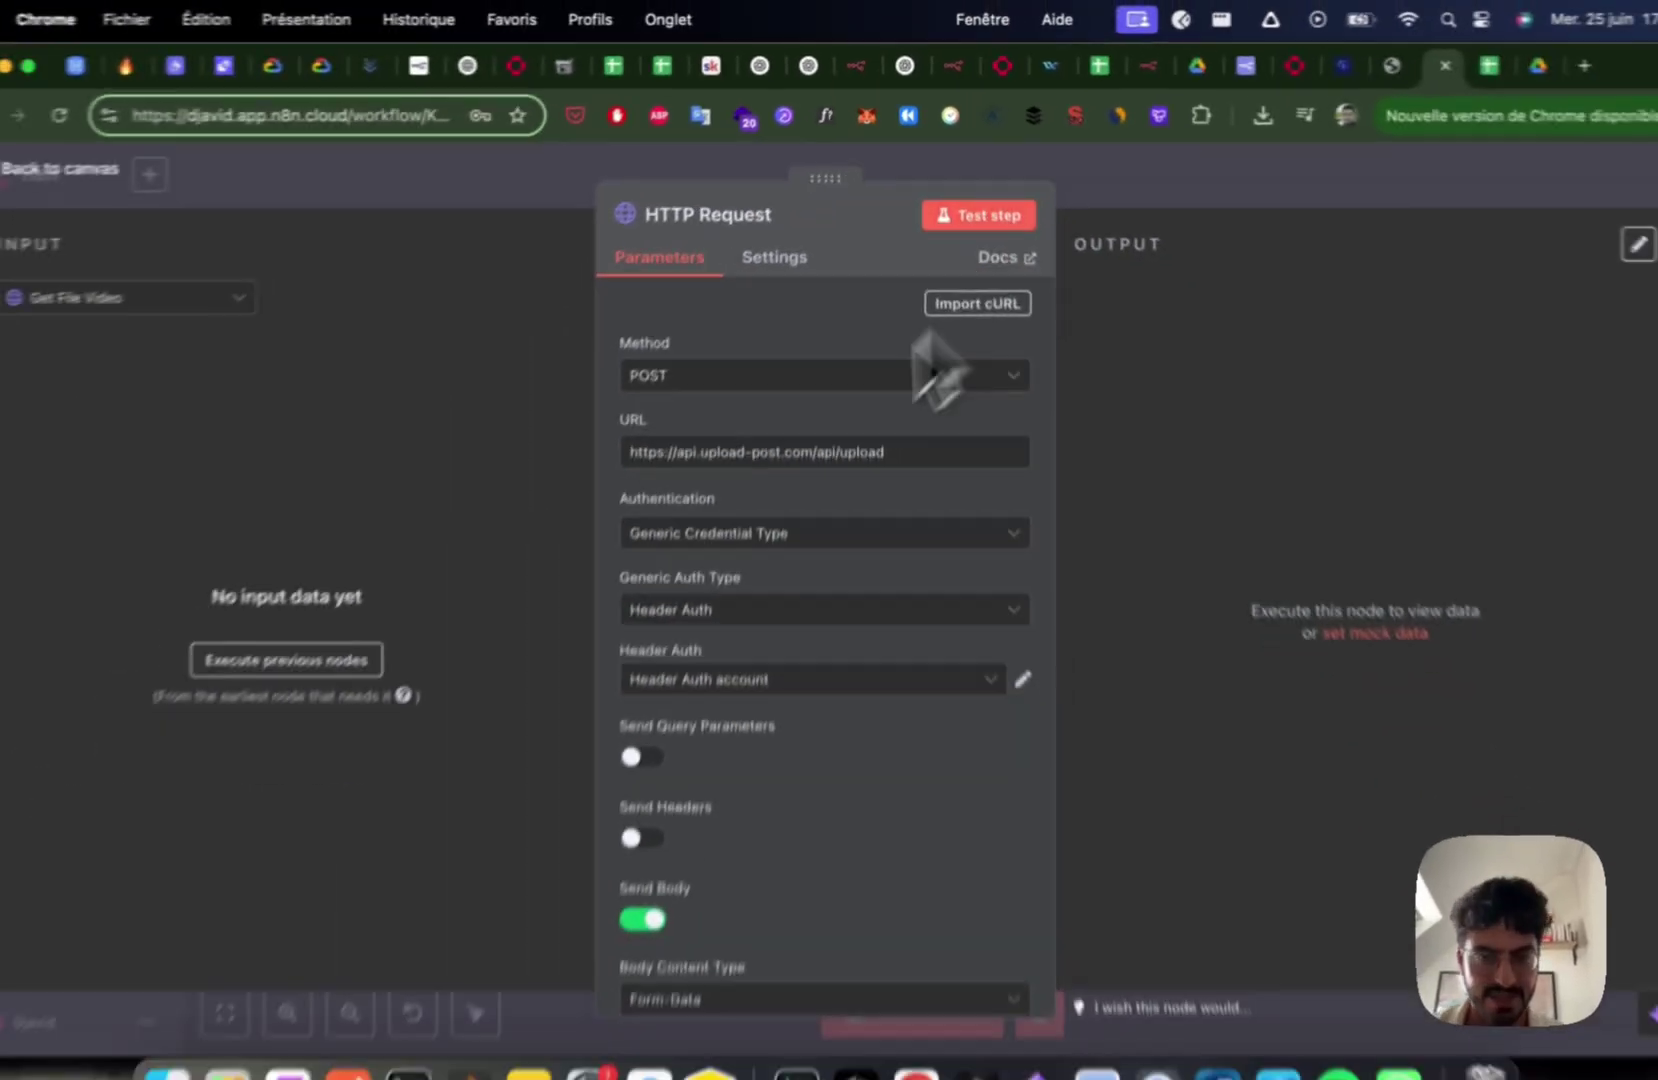
scroll(735, 1039, "down", 10)
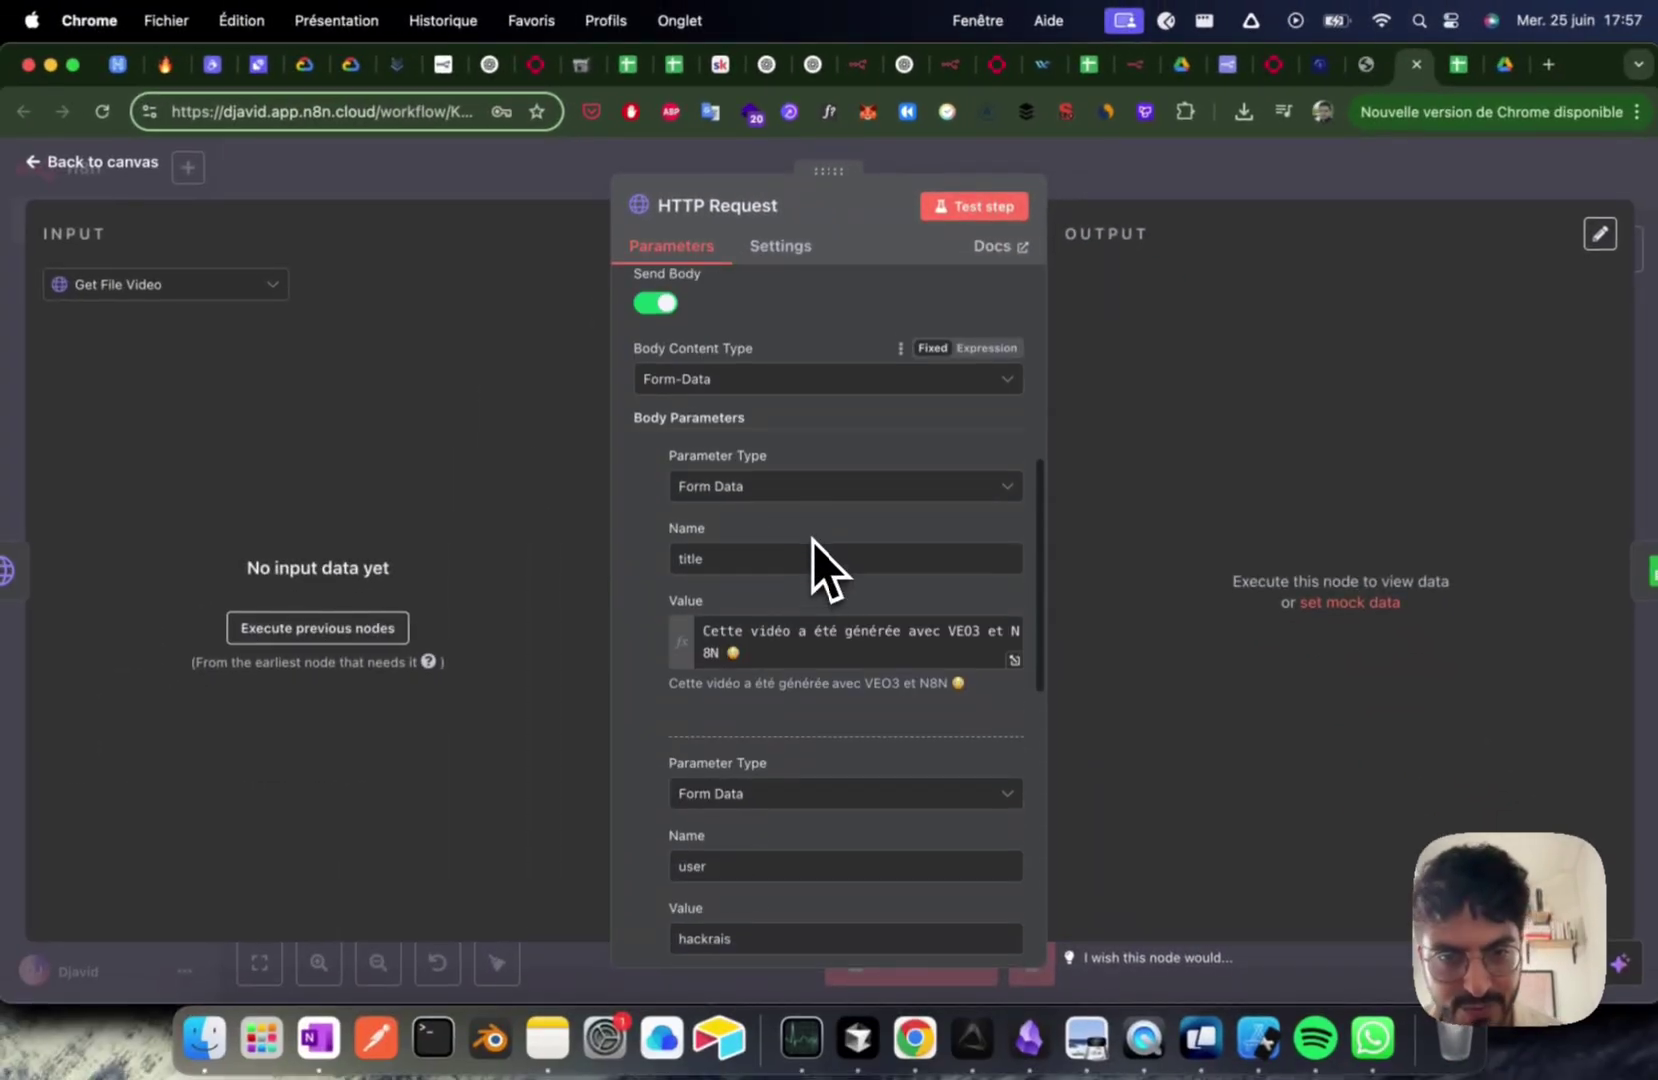
scroll(813, 541, "up", 2)
triple_click(725, 548)
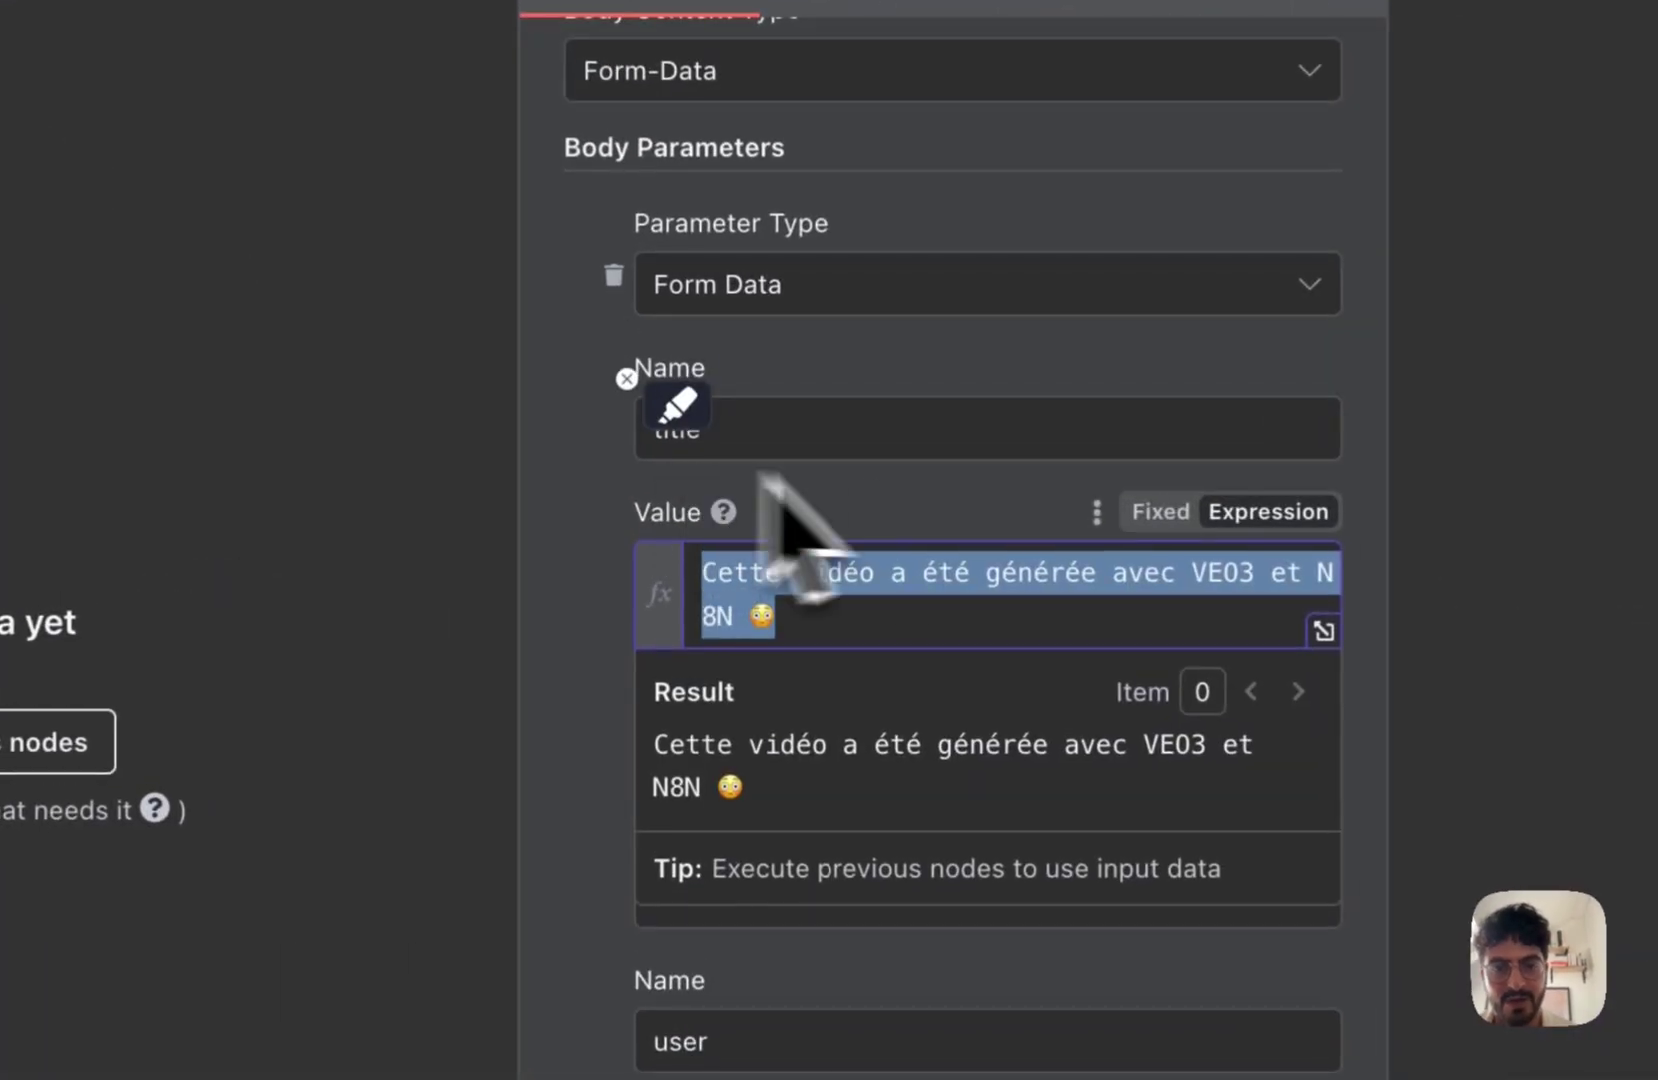
left_click(590, 512)
scroll(590, 512, "up", 8)
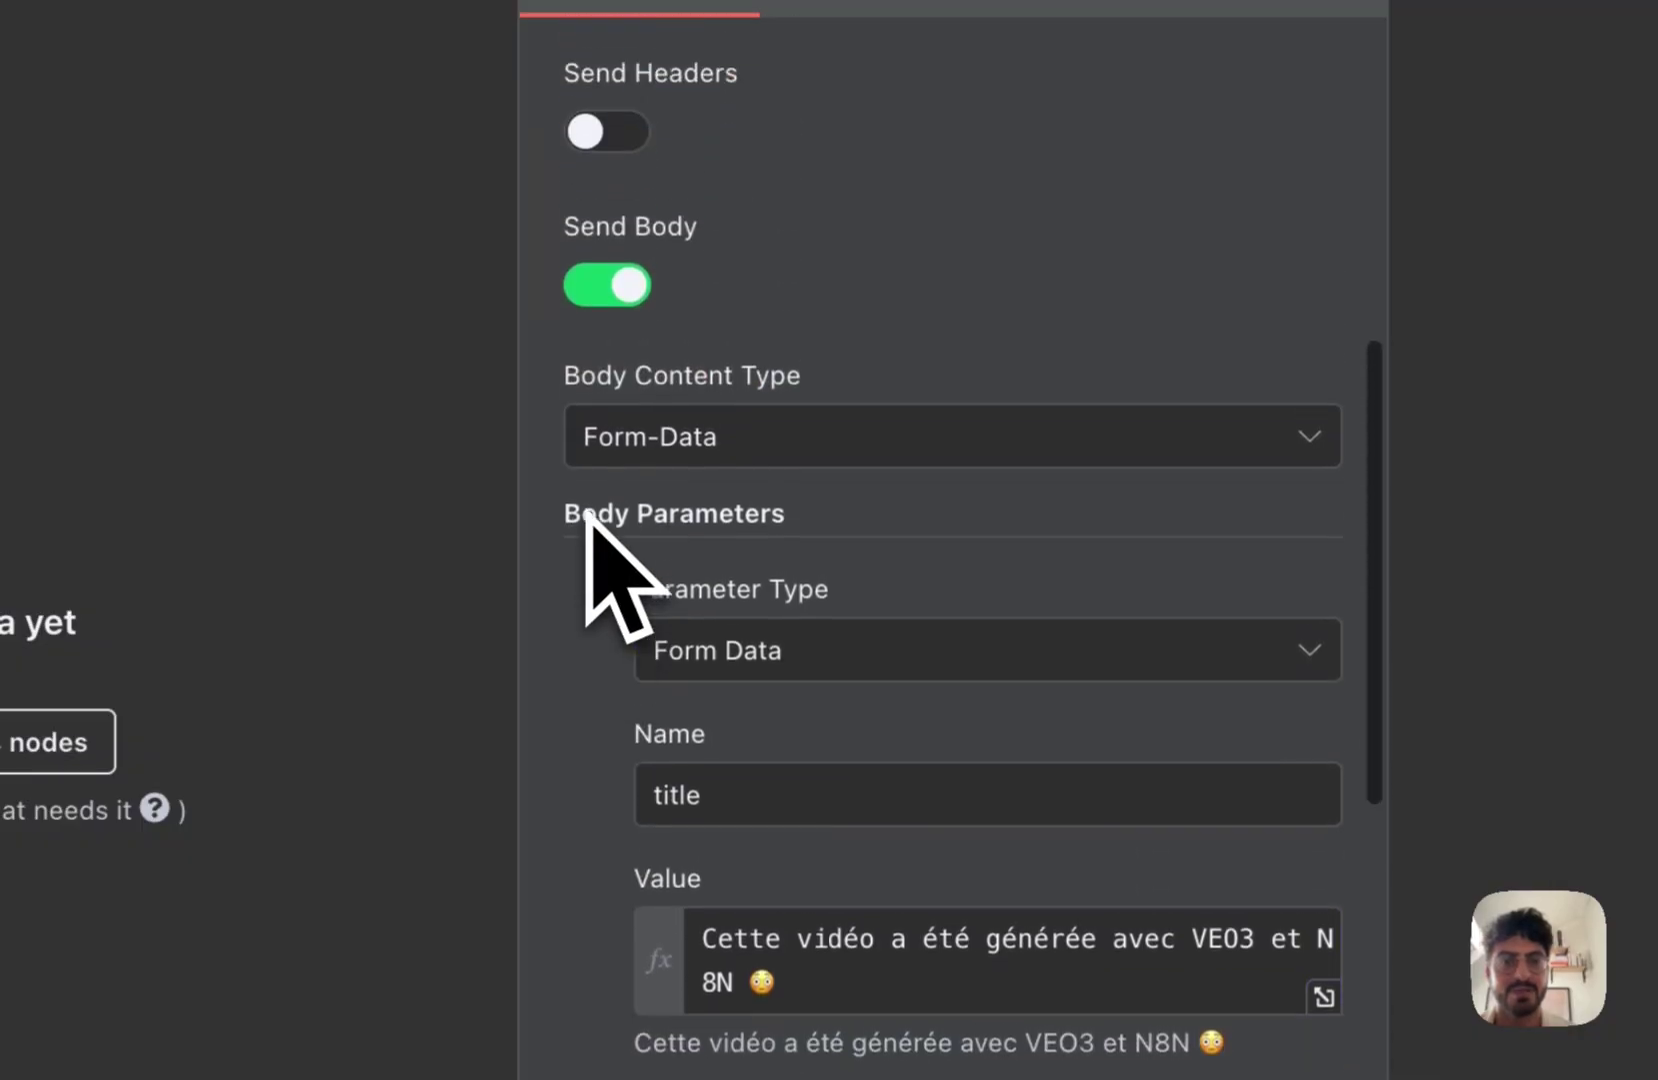
scroll(590, 512, "down", 12)
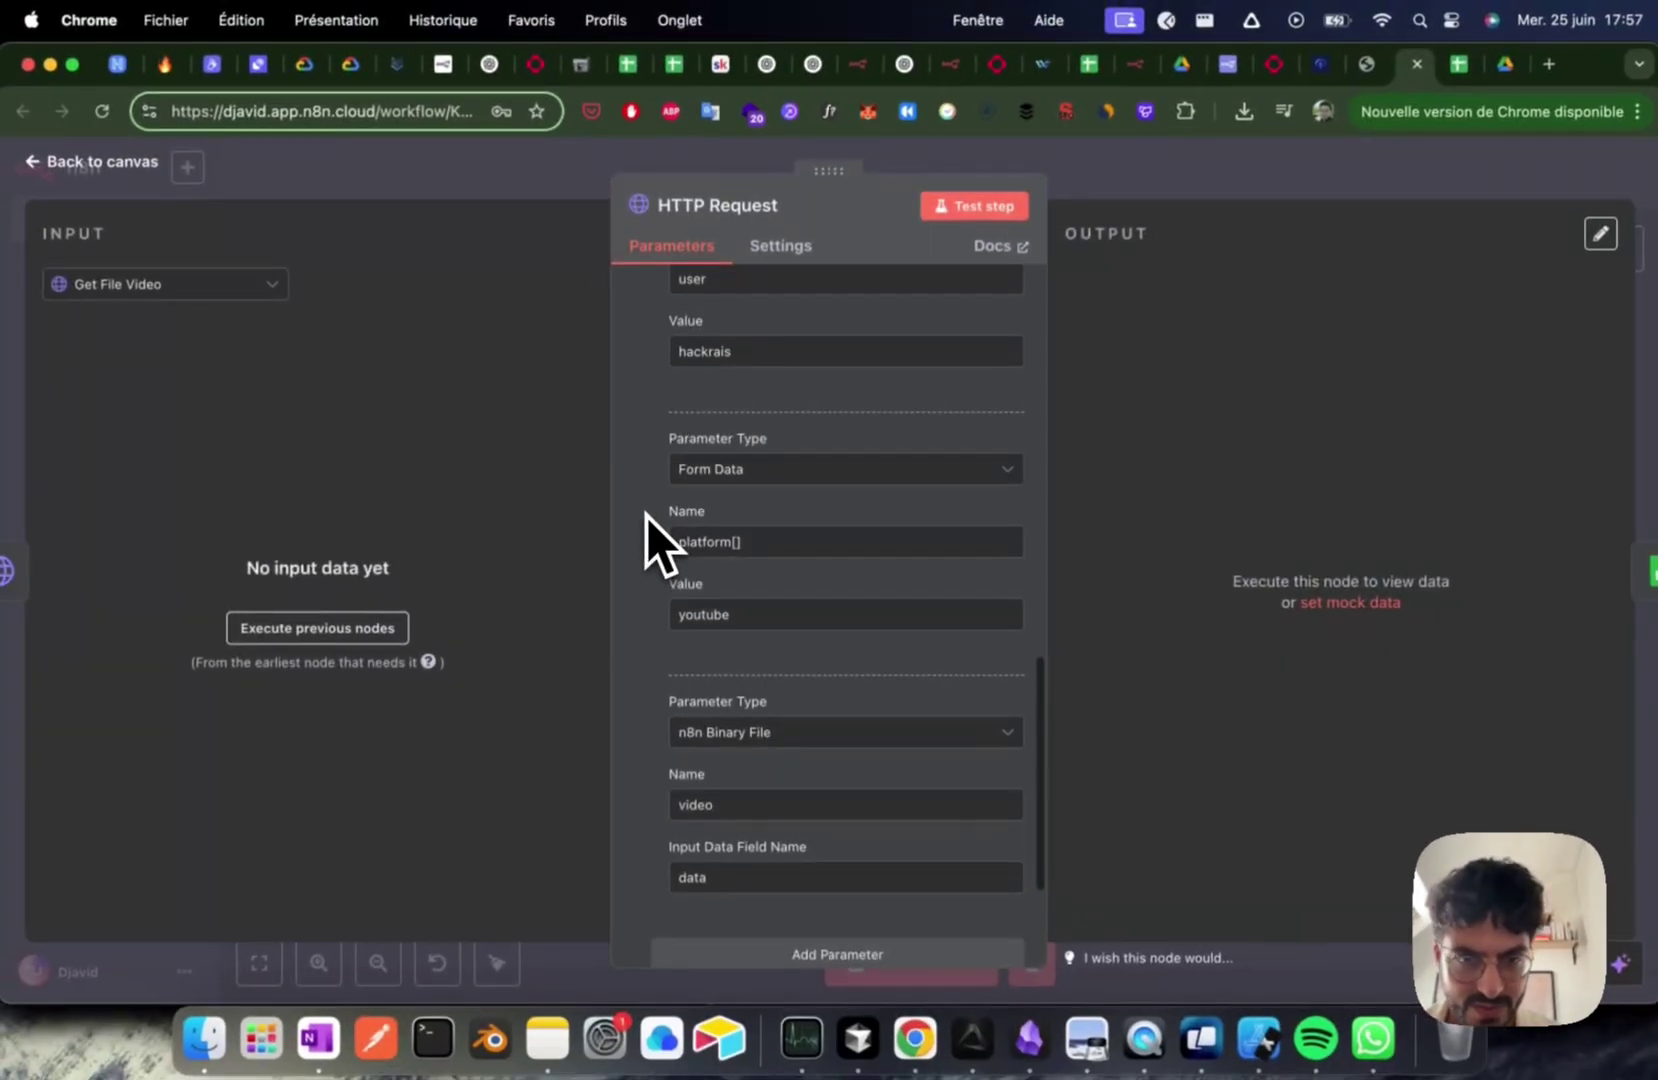
Step: Test the HTTP Request node, then check its title parameter and read the reported problem
scroll(646, 516, "up", 10)
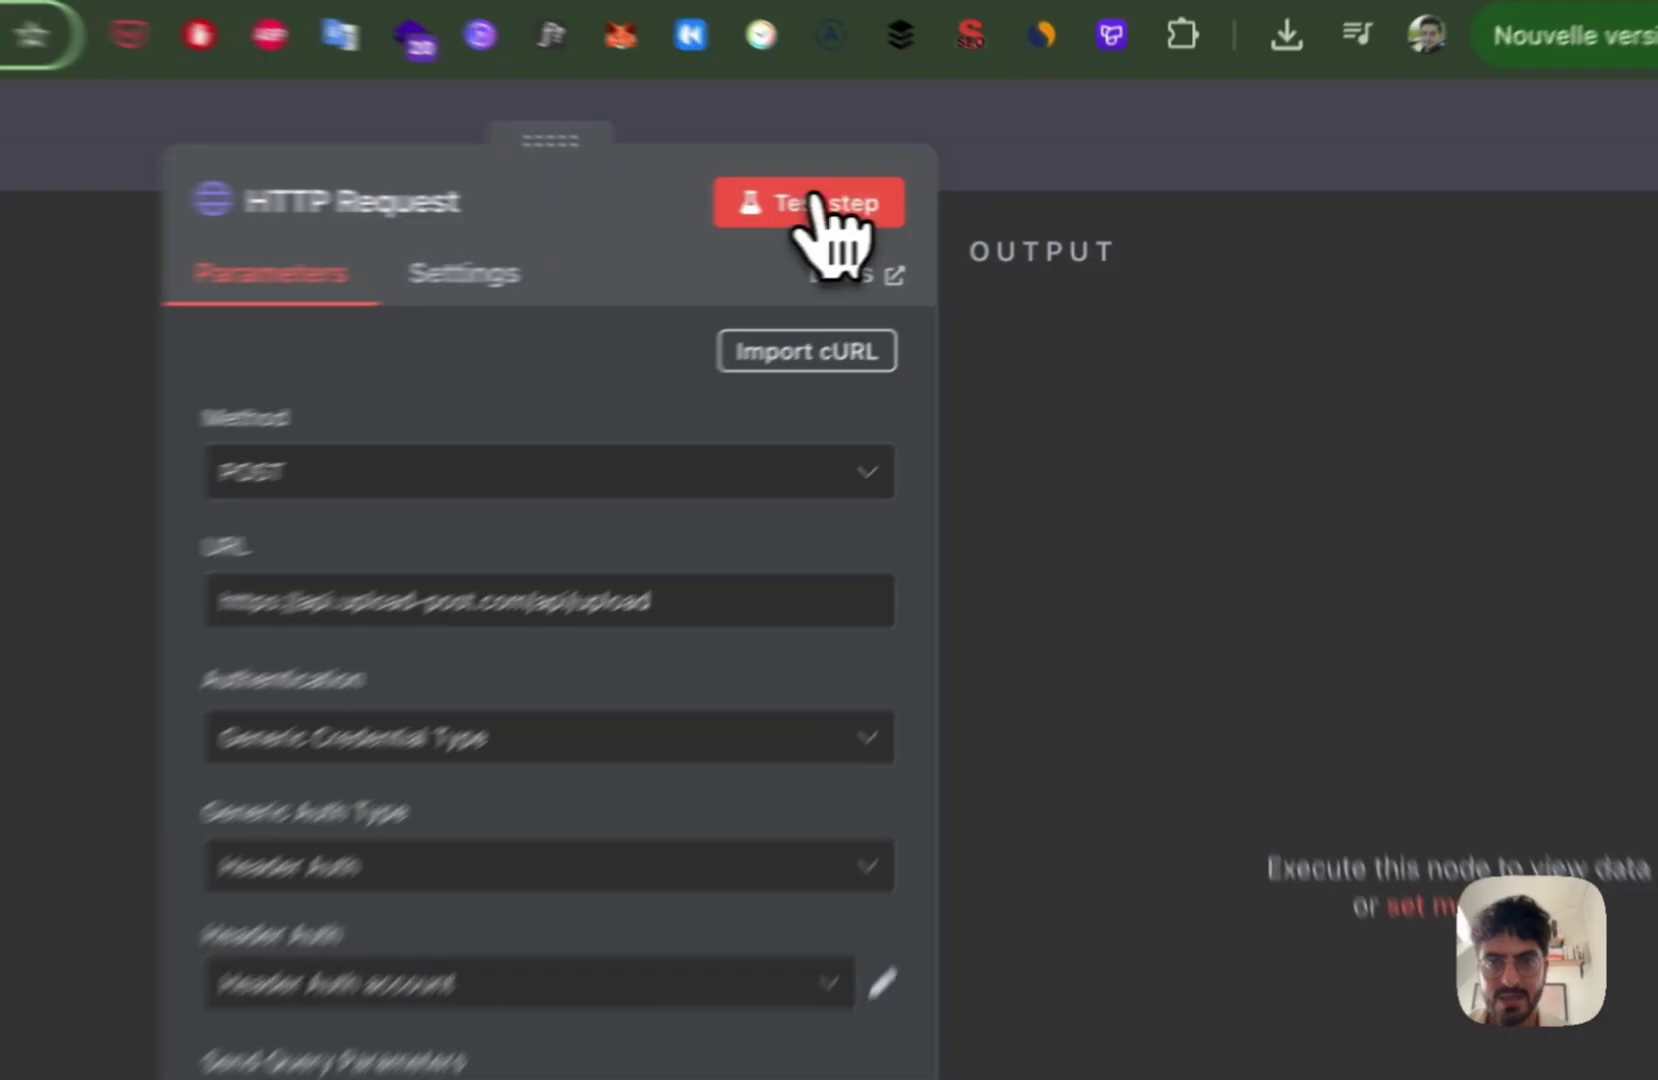
left_click(995, 206)
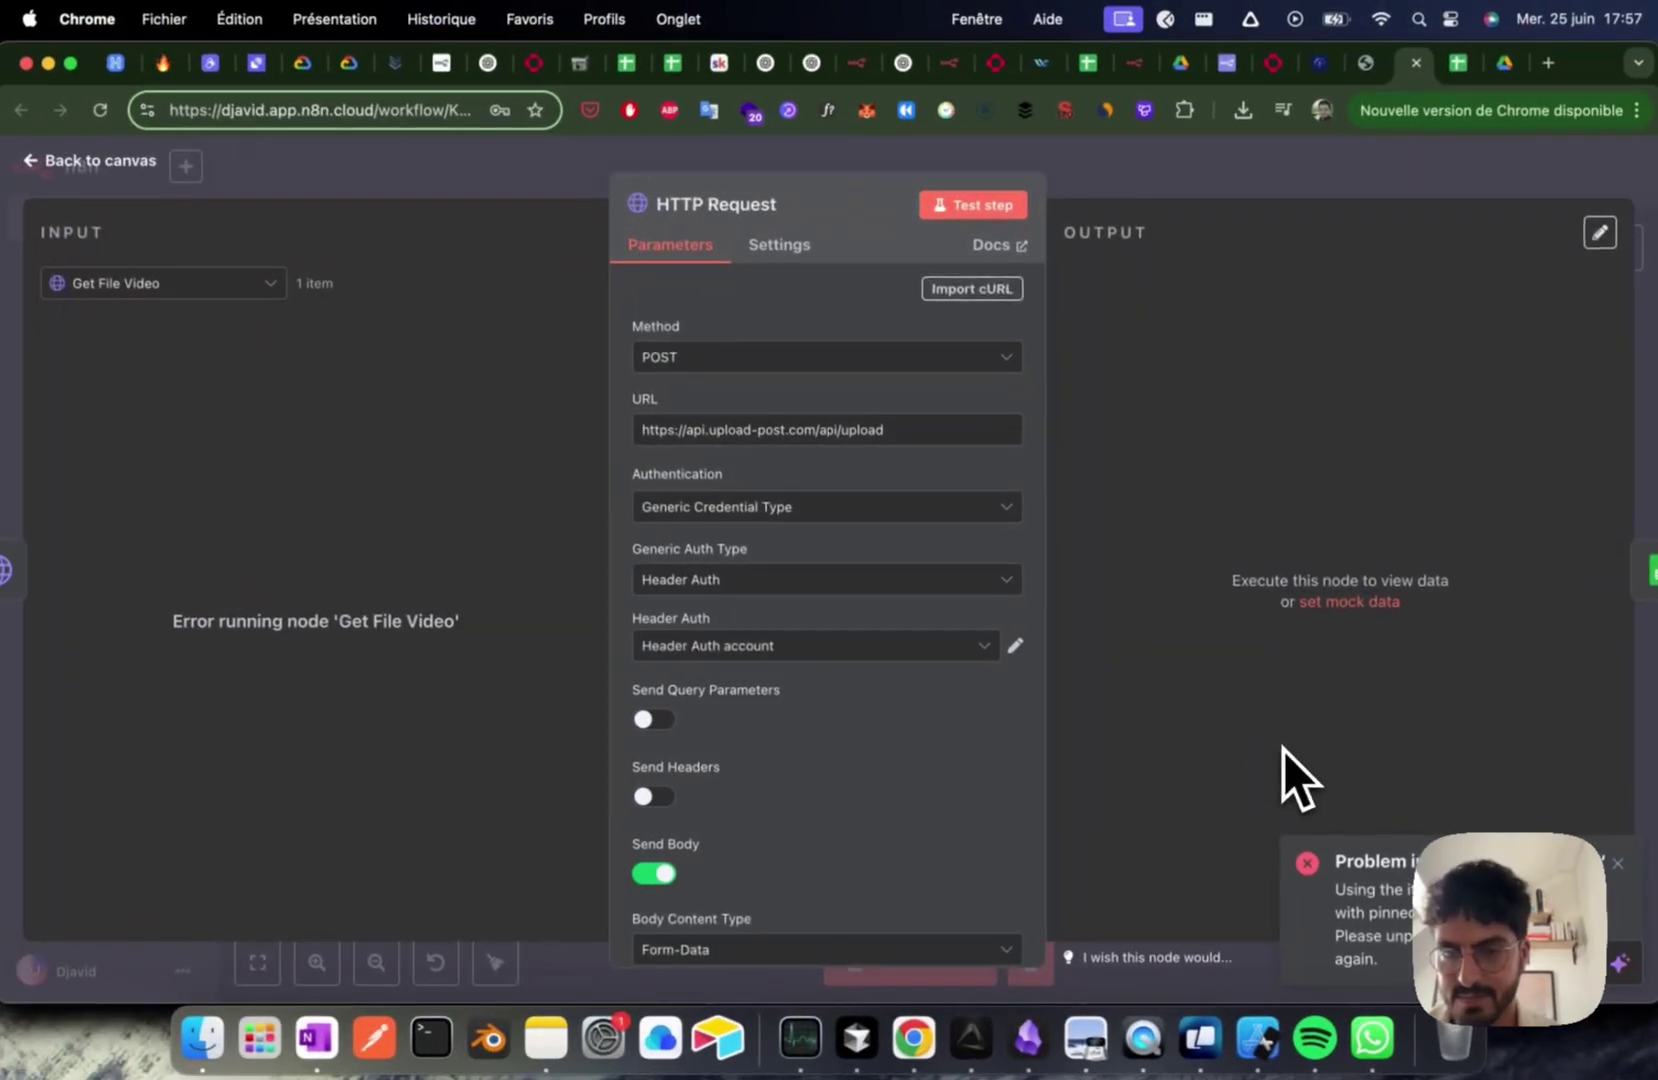
scroll(260, 390, "down", 5)
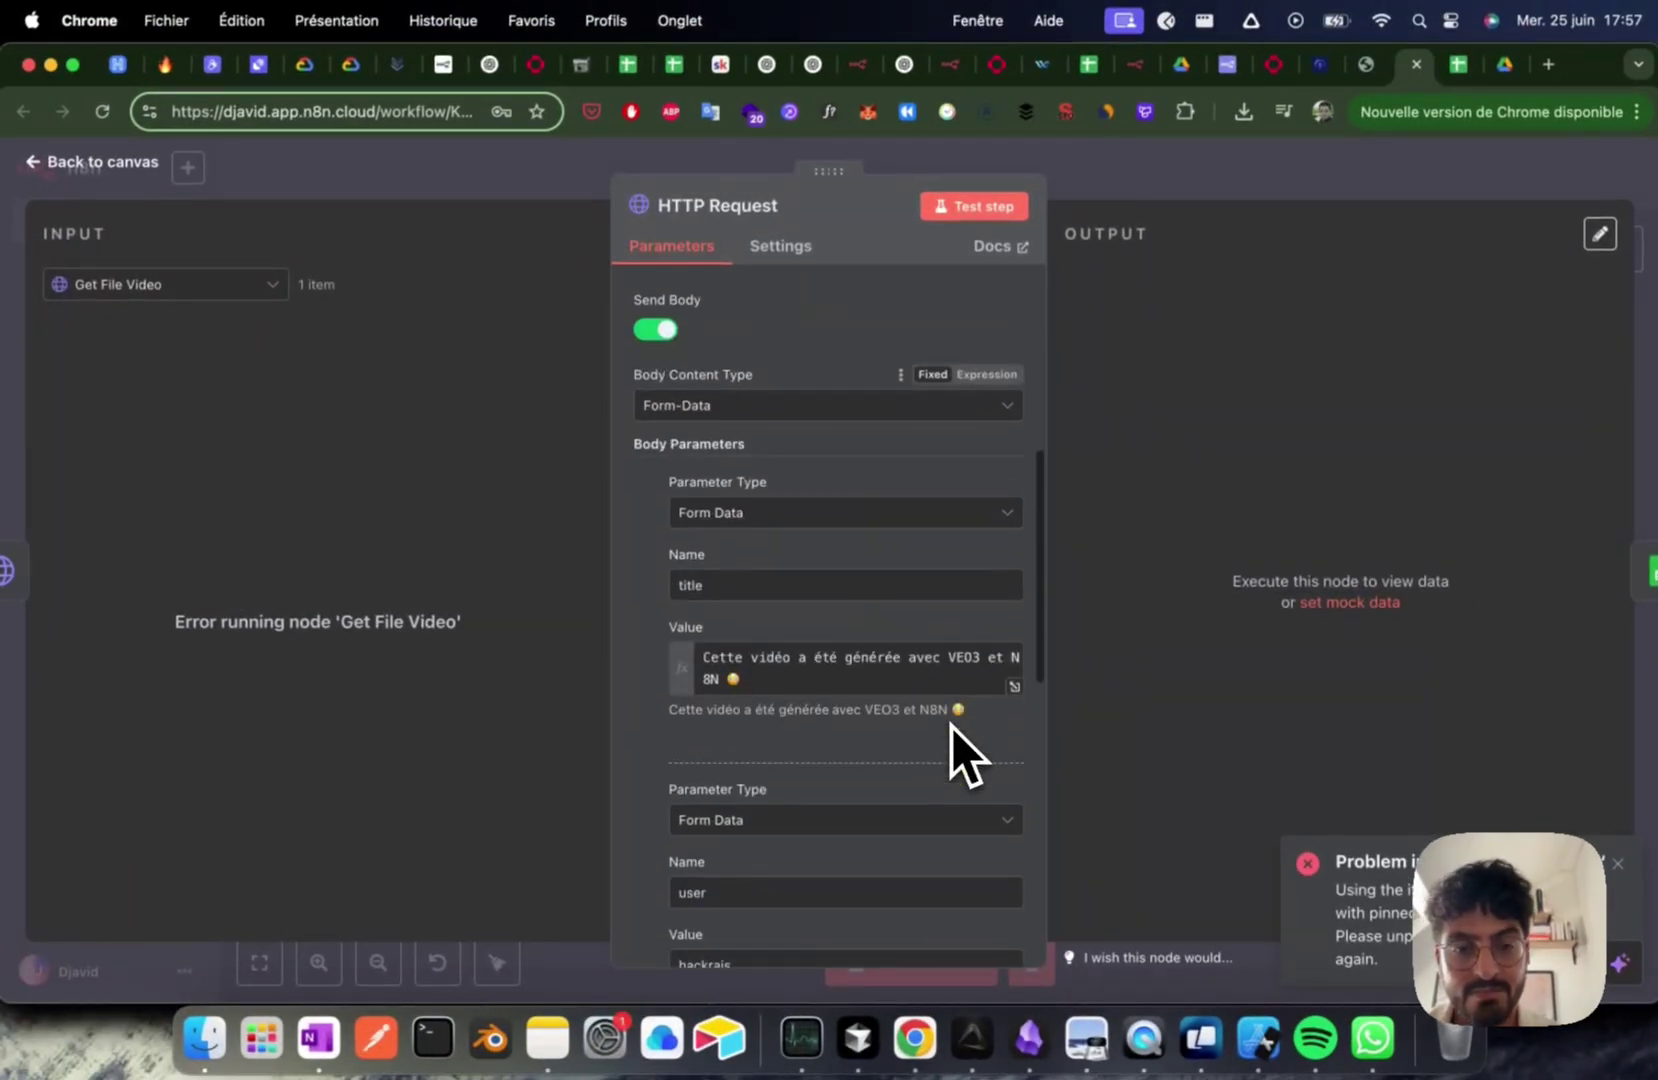
scroll(952, 727, "down", 1)
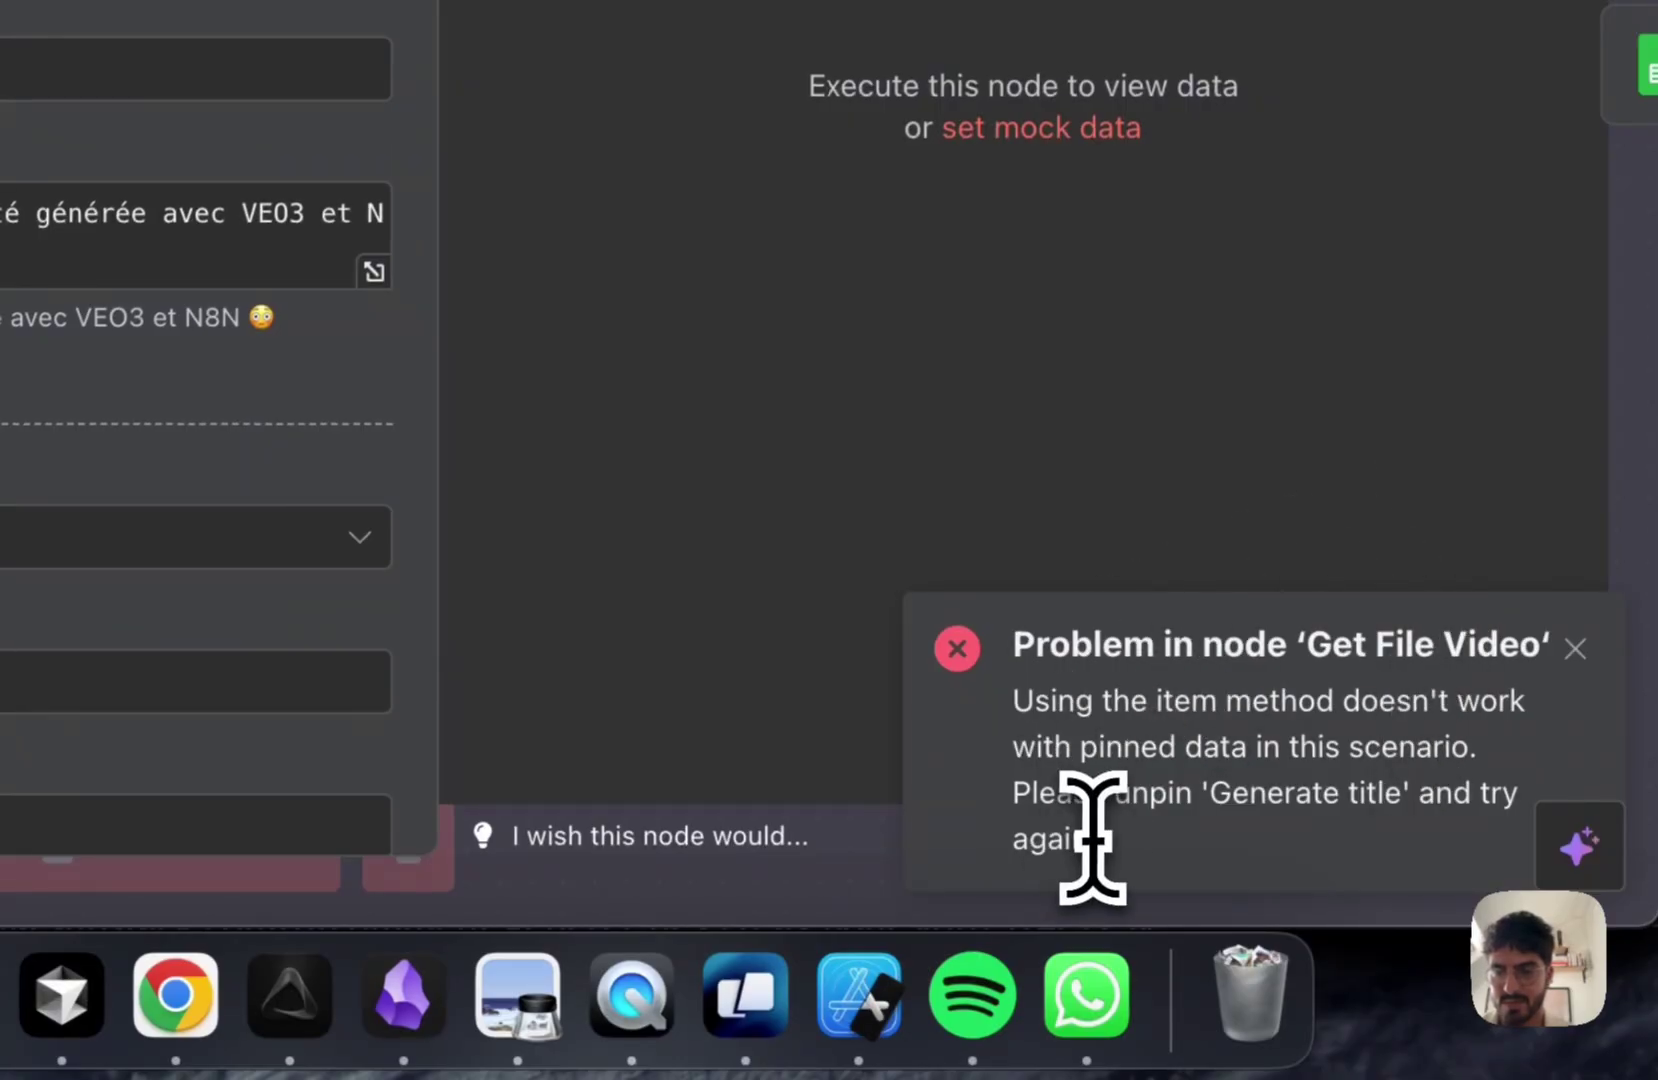
left_click_drag(1092, 836, 888, 622)
left_click(380, 347)
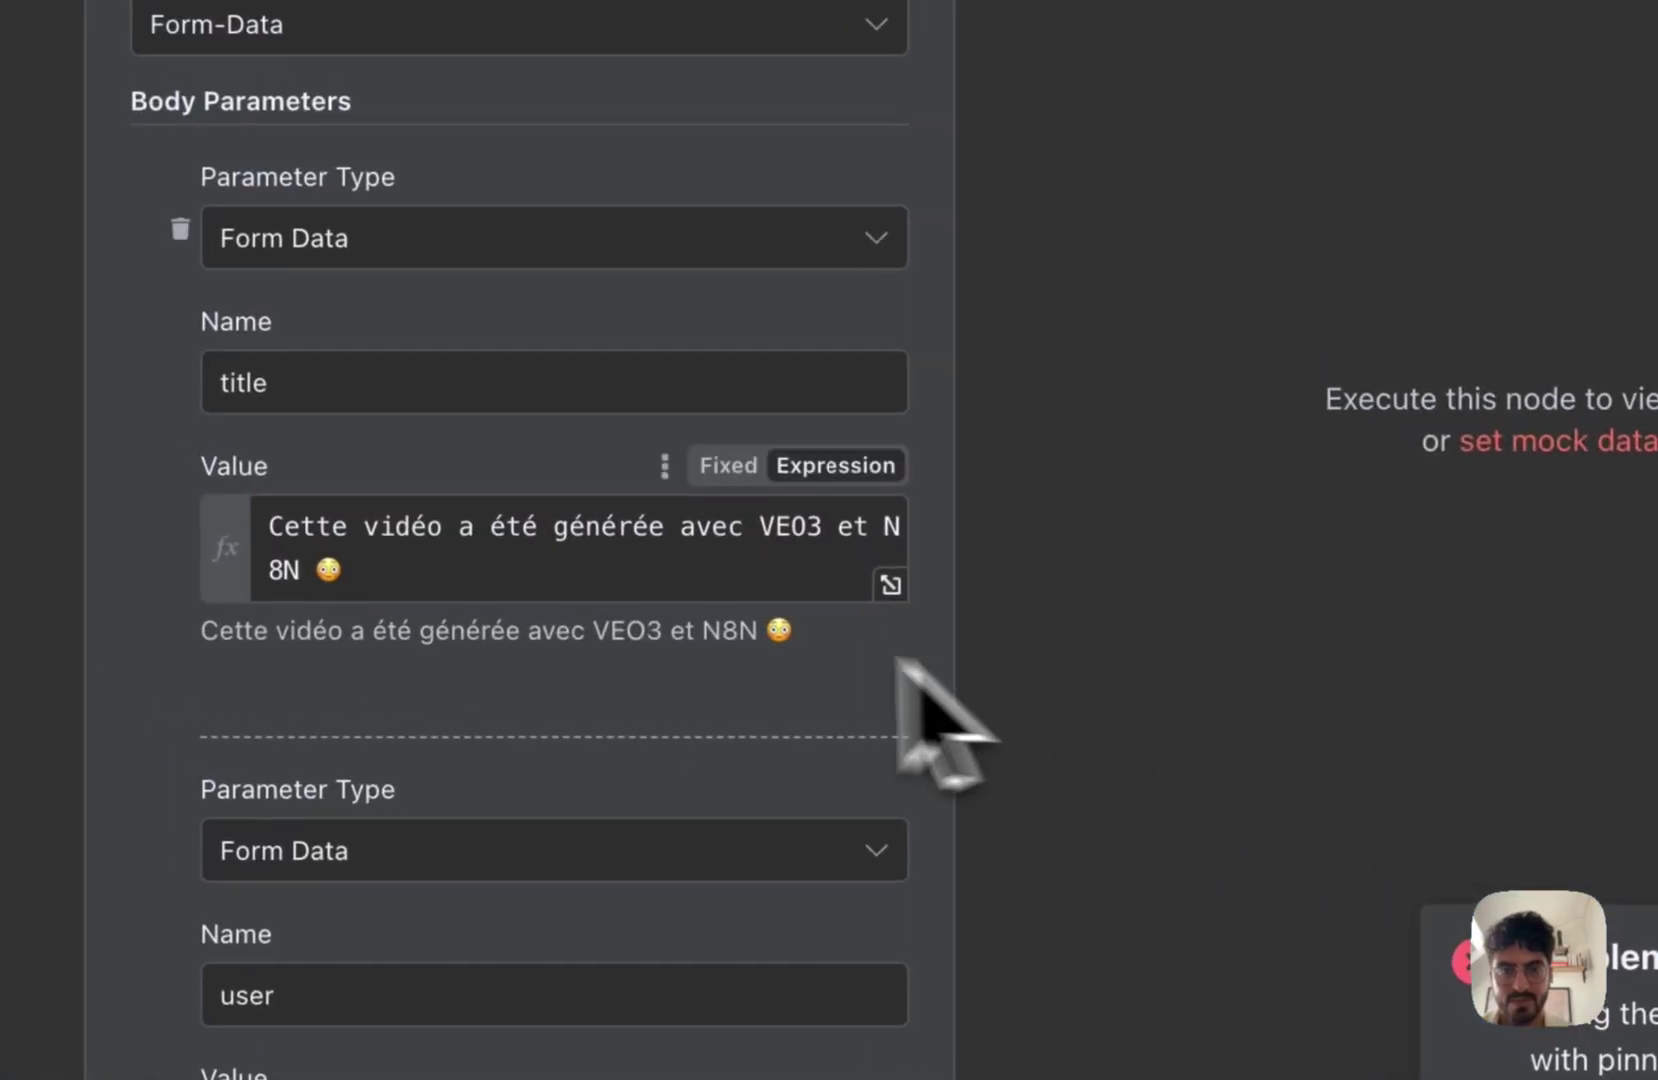
Step: Unpin the output data of the Generate title node and return to the workflow canvas
left_click(1206, 141)
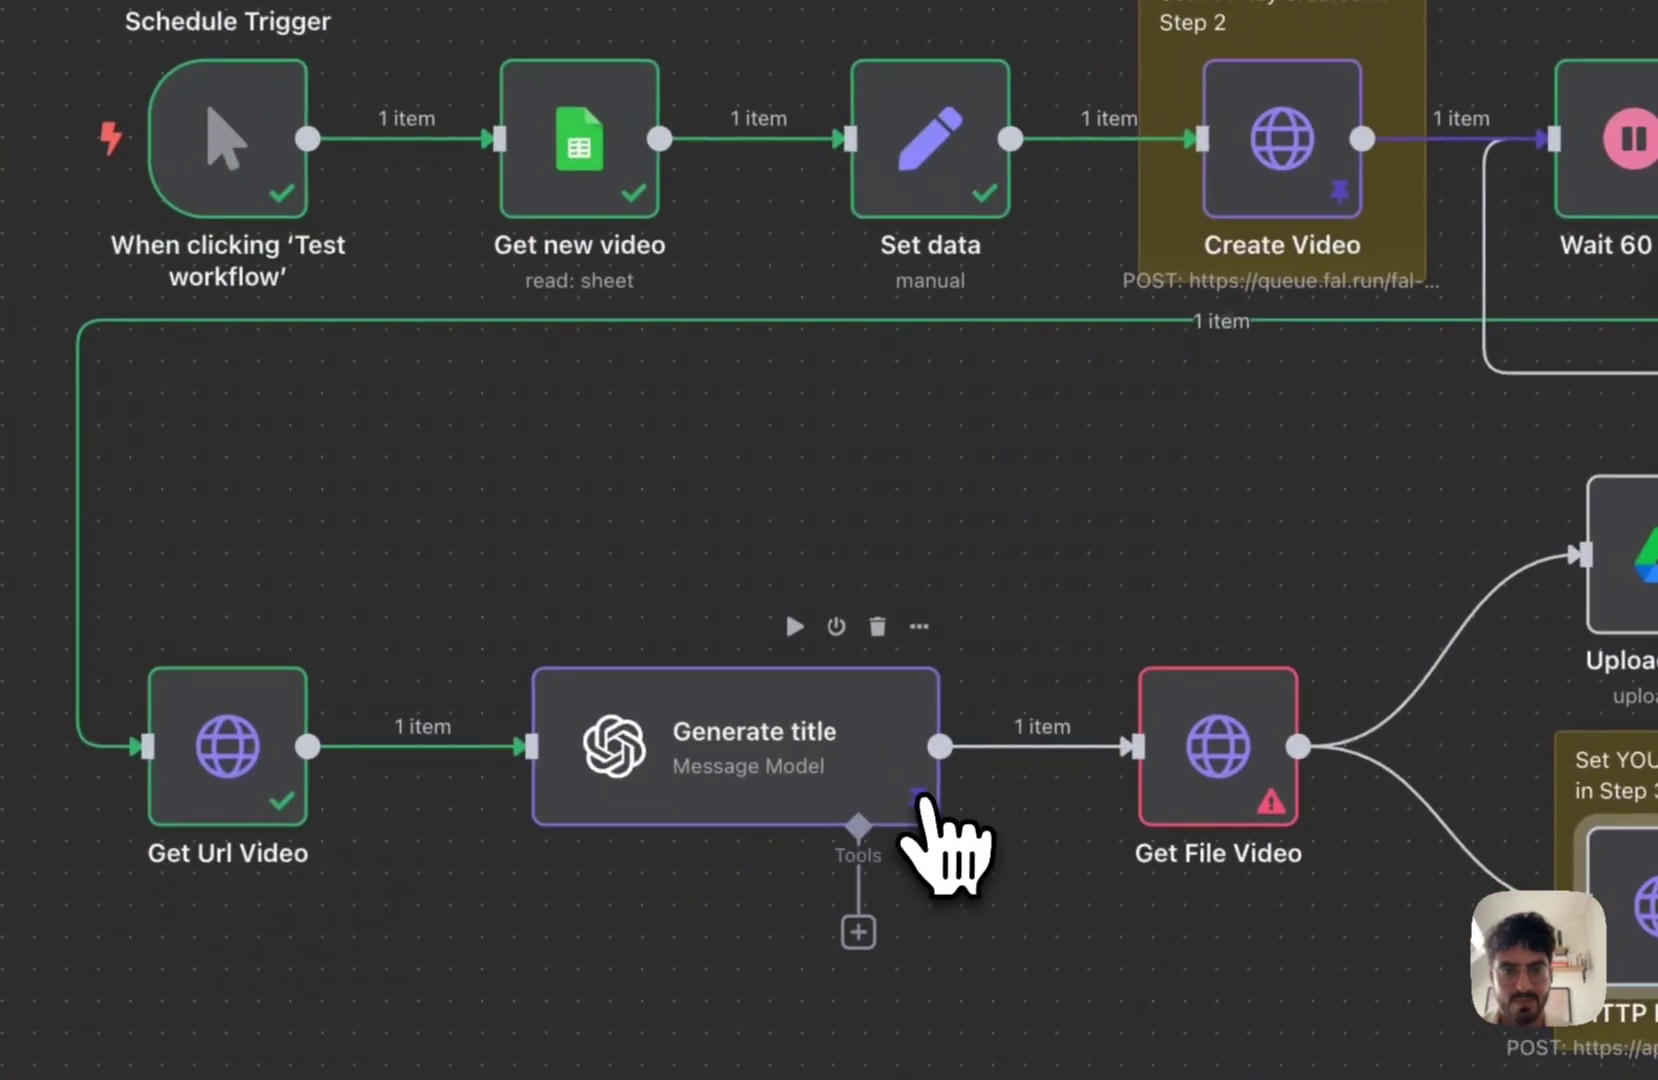
double_click(868, 758)
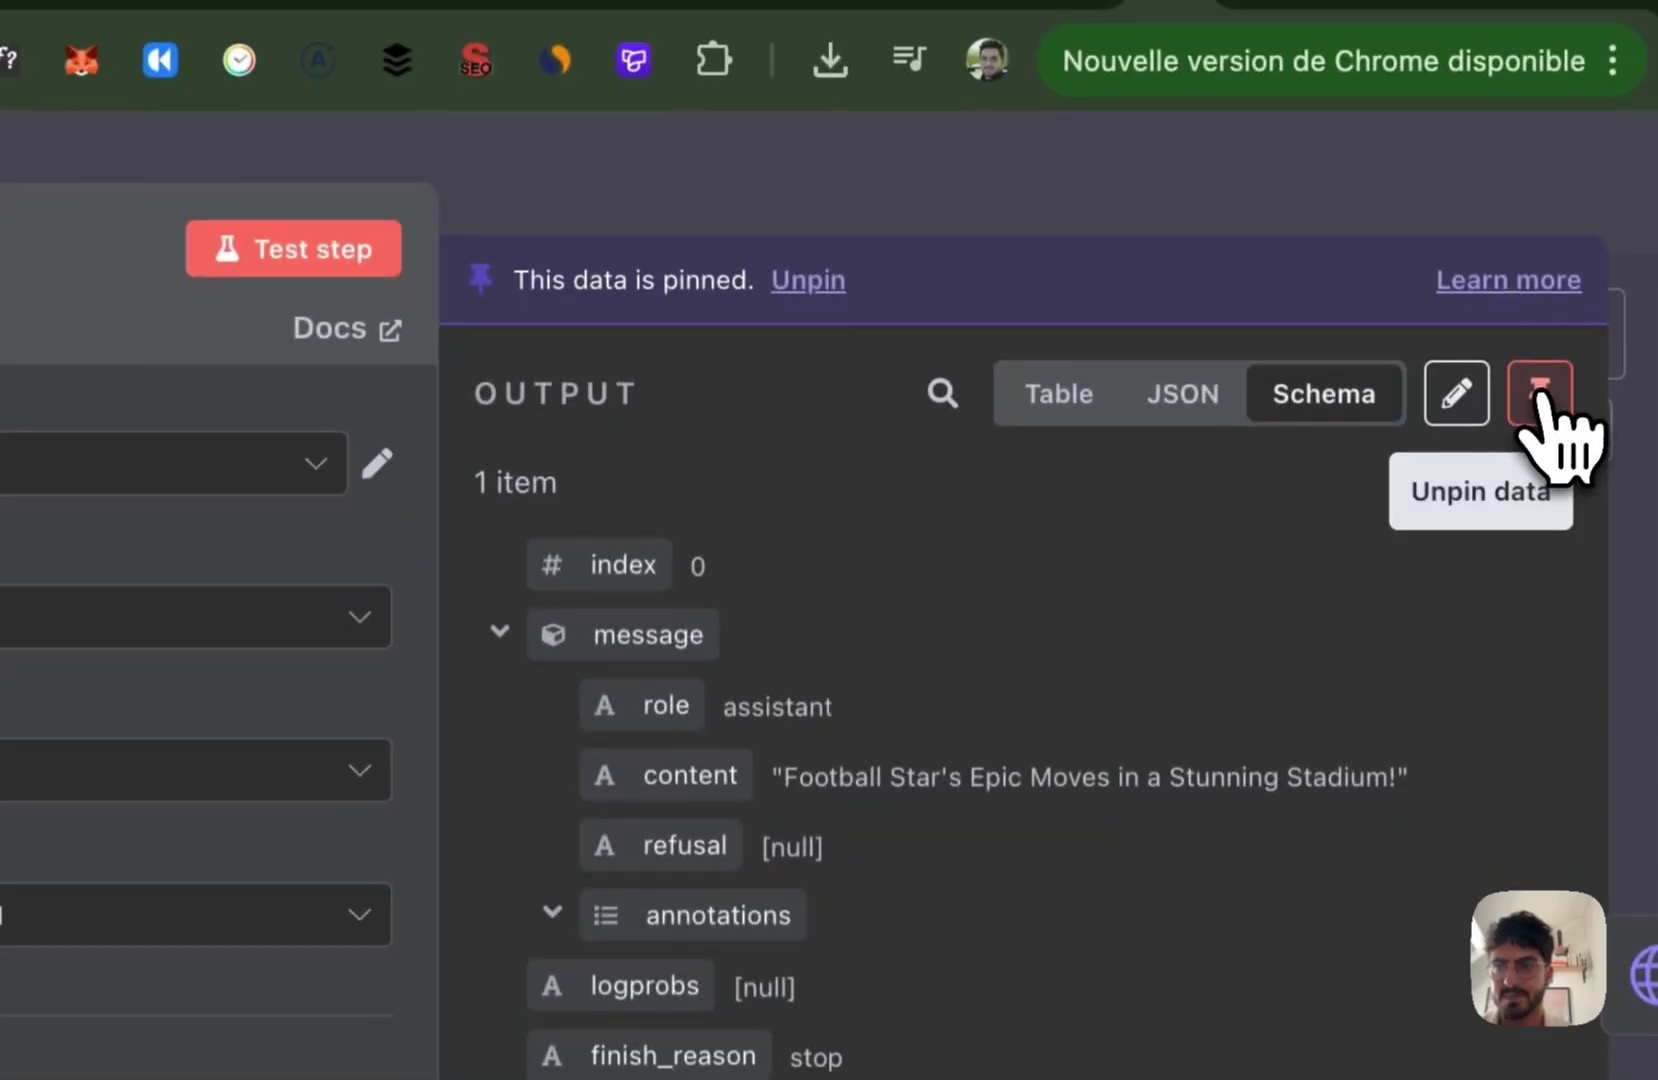
left_click(1540, 400)
key("Escape")
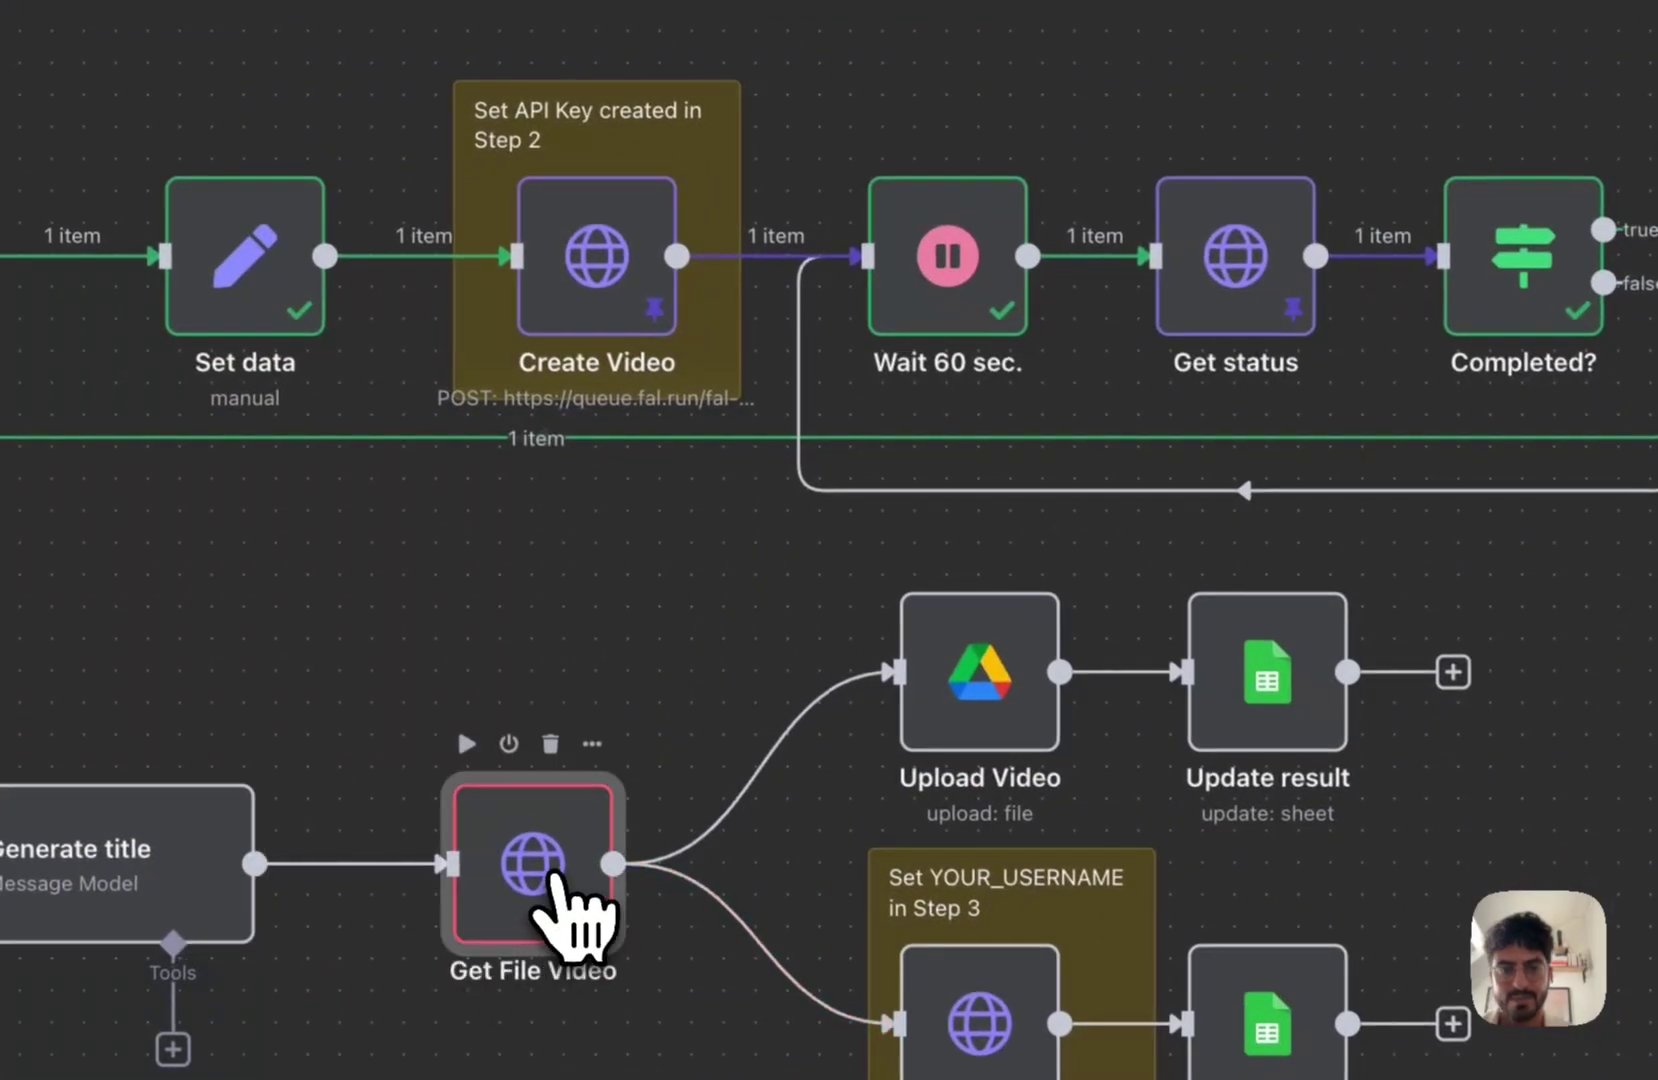
Step: Run the Get File Video node on its own to fetch the MP4 file, and return to the canvas
double_click(555, 878)
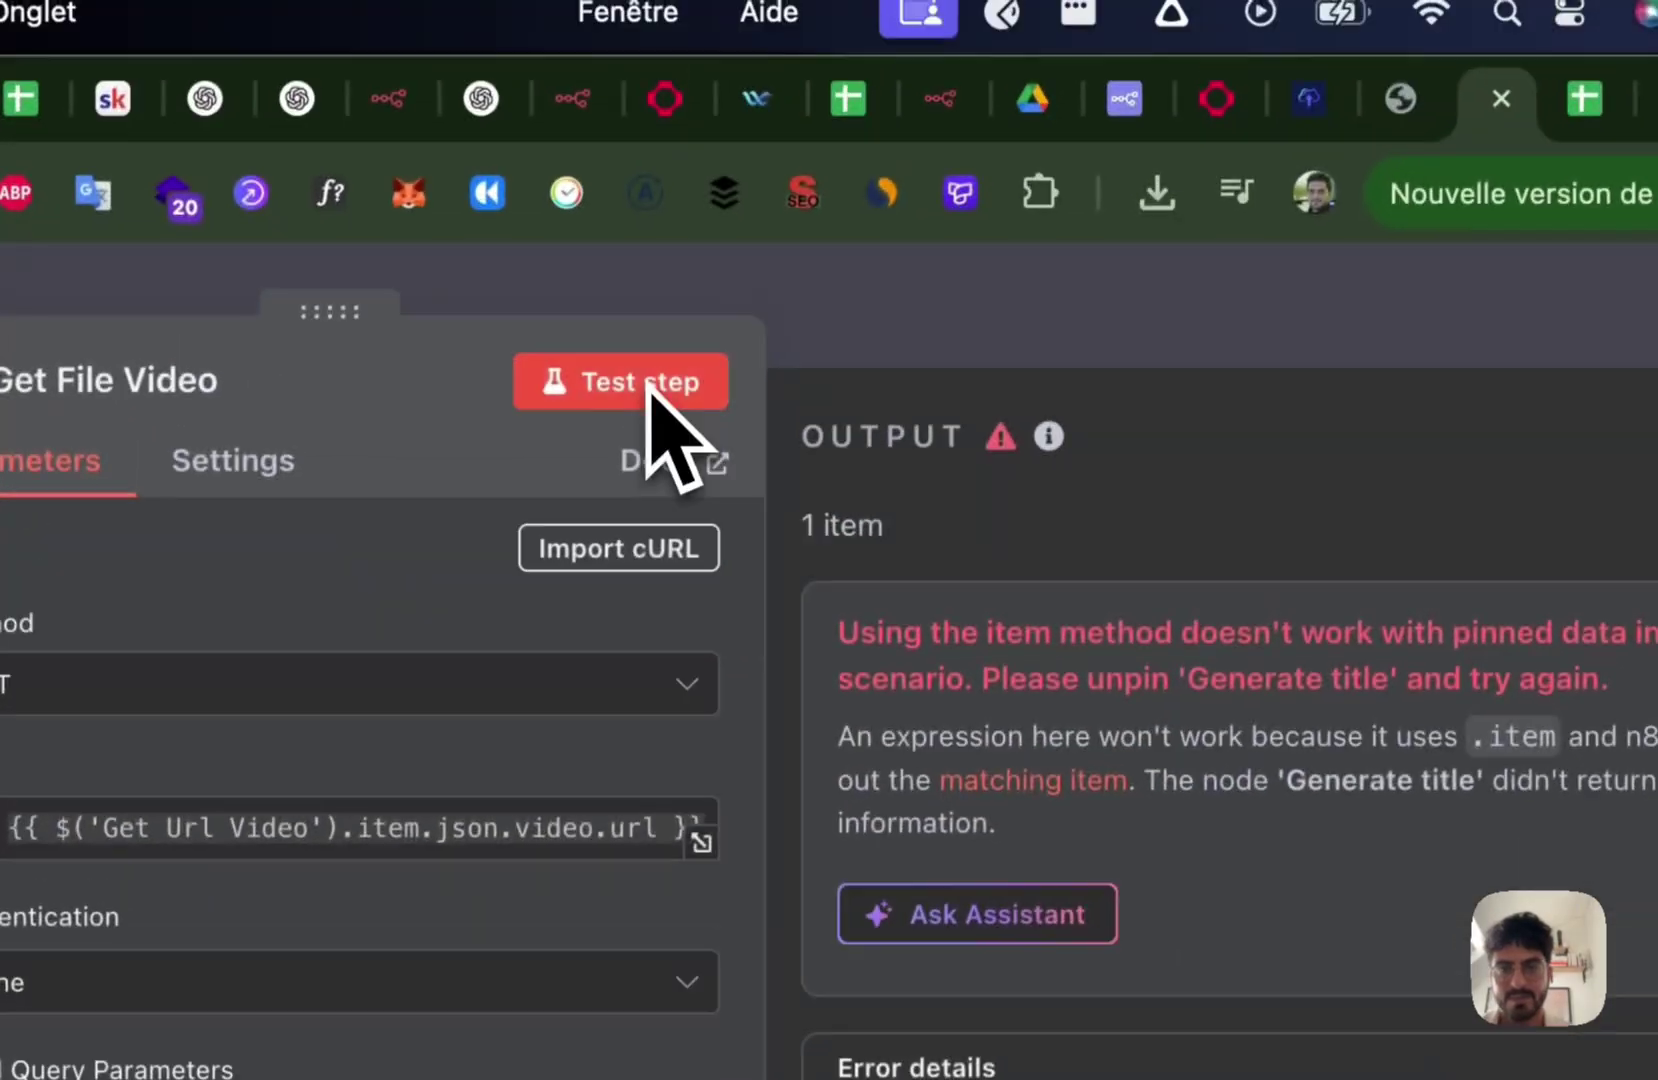
left_click(645, 395)
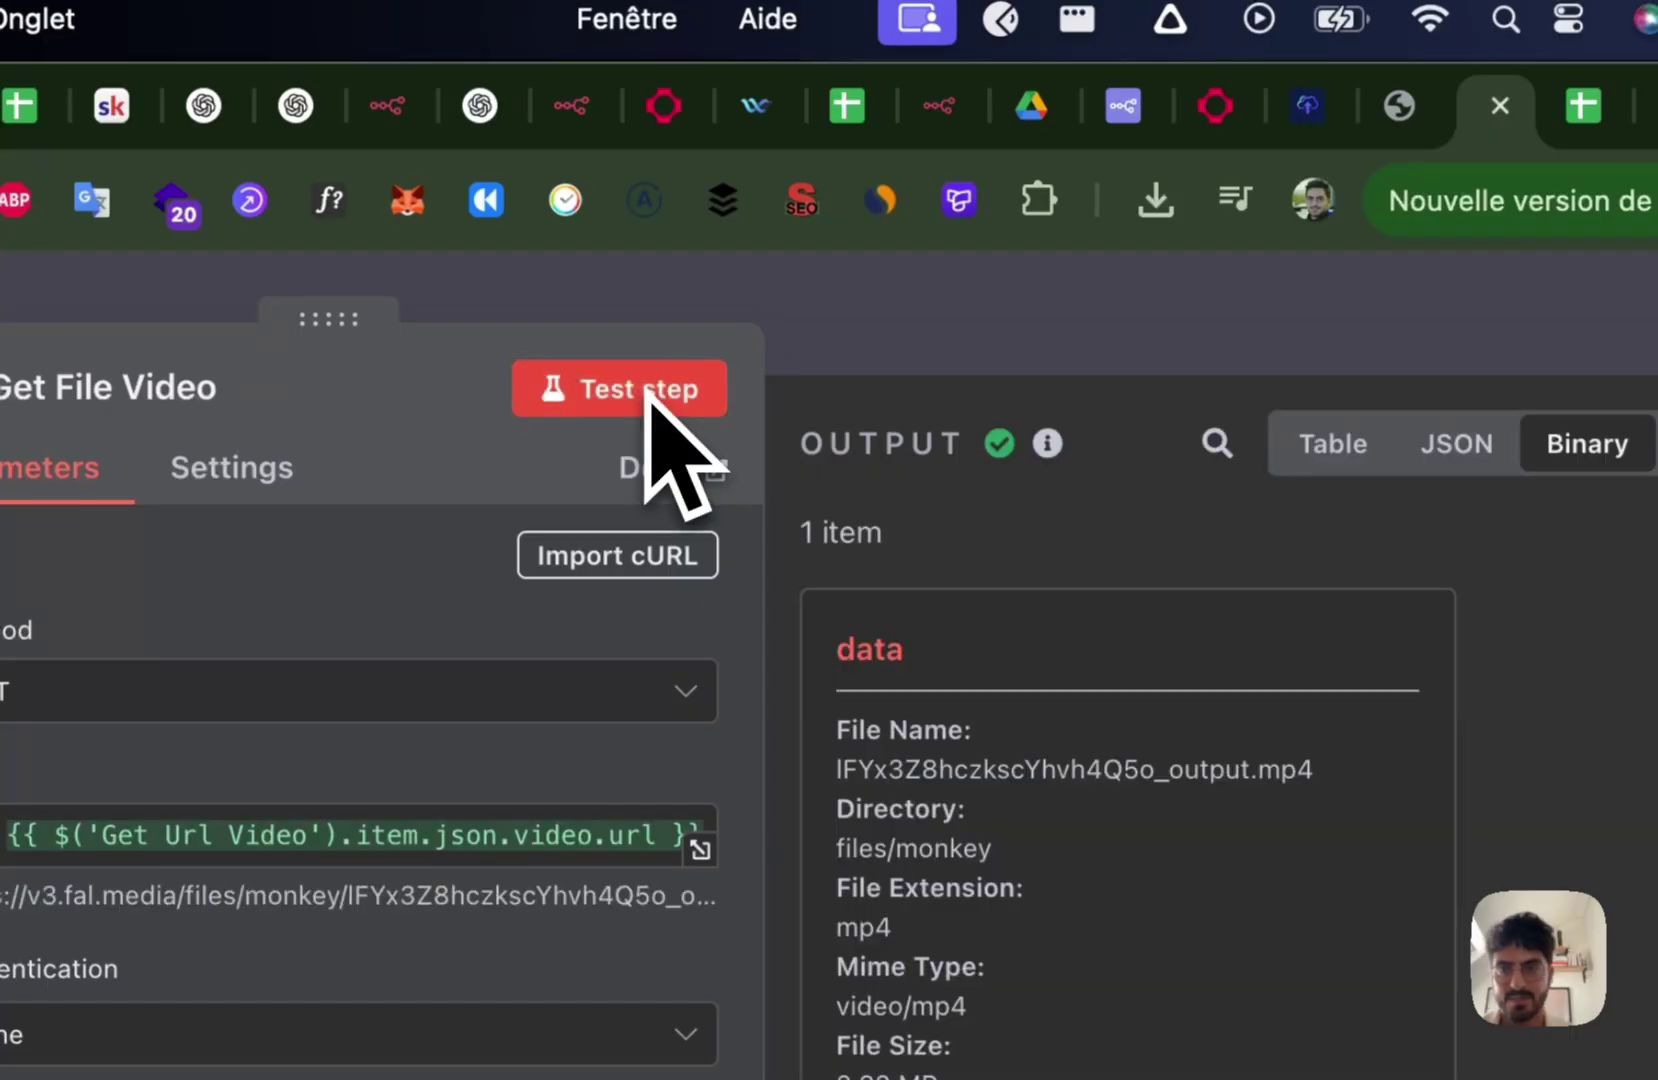
left_click(885, 335)
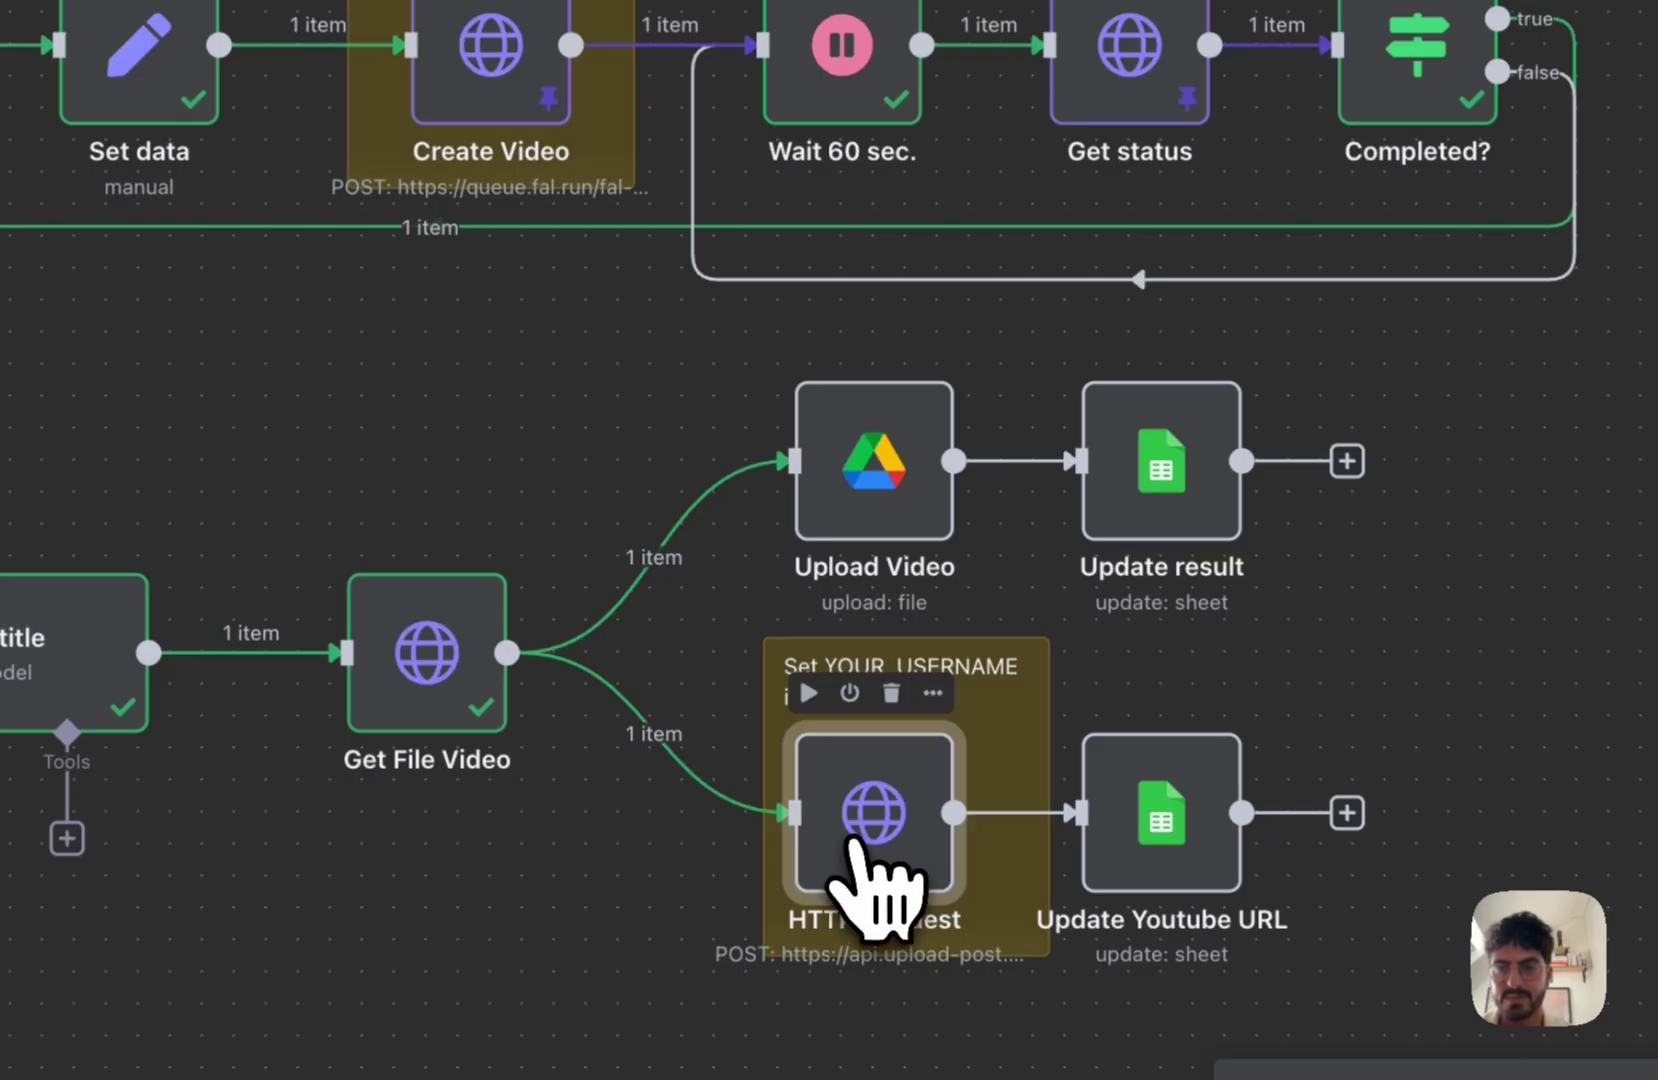
Step: Test the HTTP Request node with the fetched video, review its body parameters and expand the HTTP error details
double_click(848, 840)
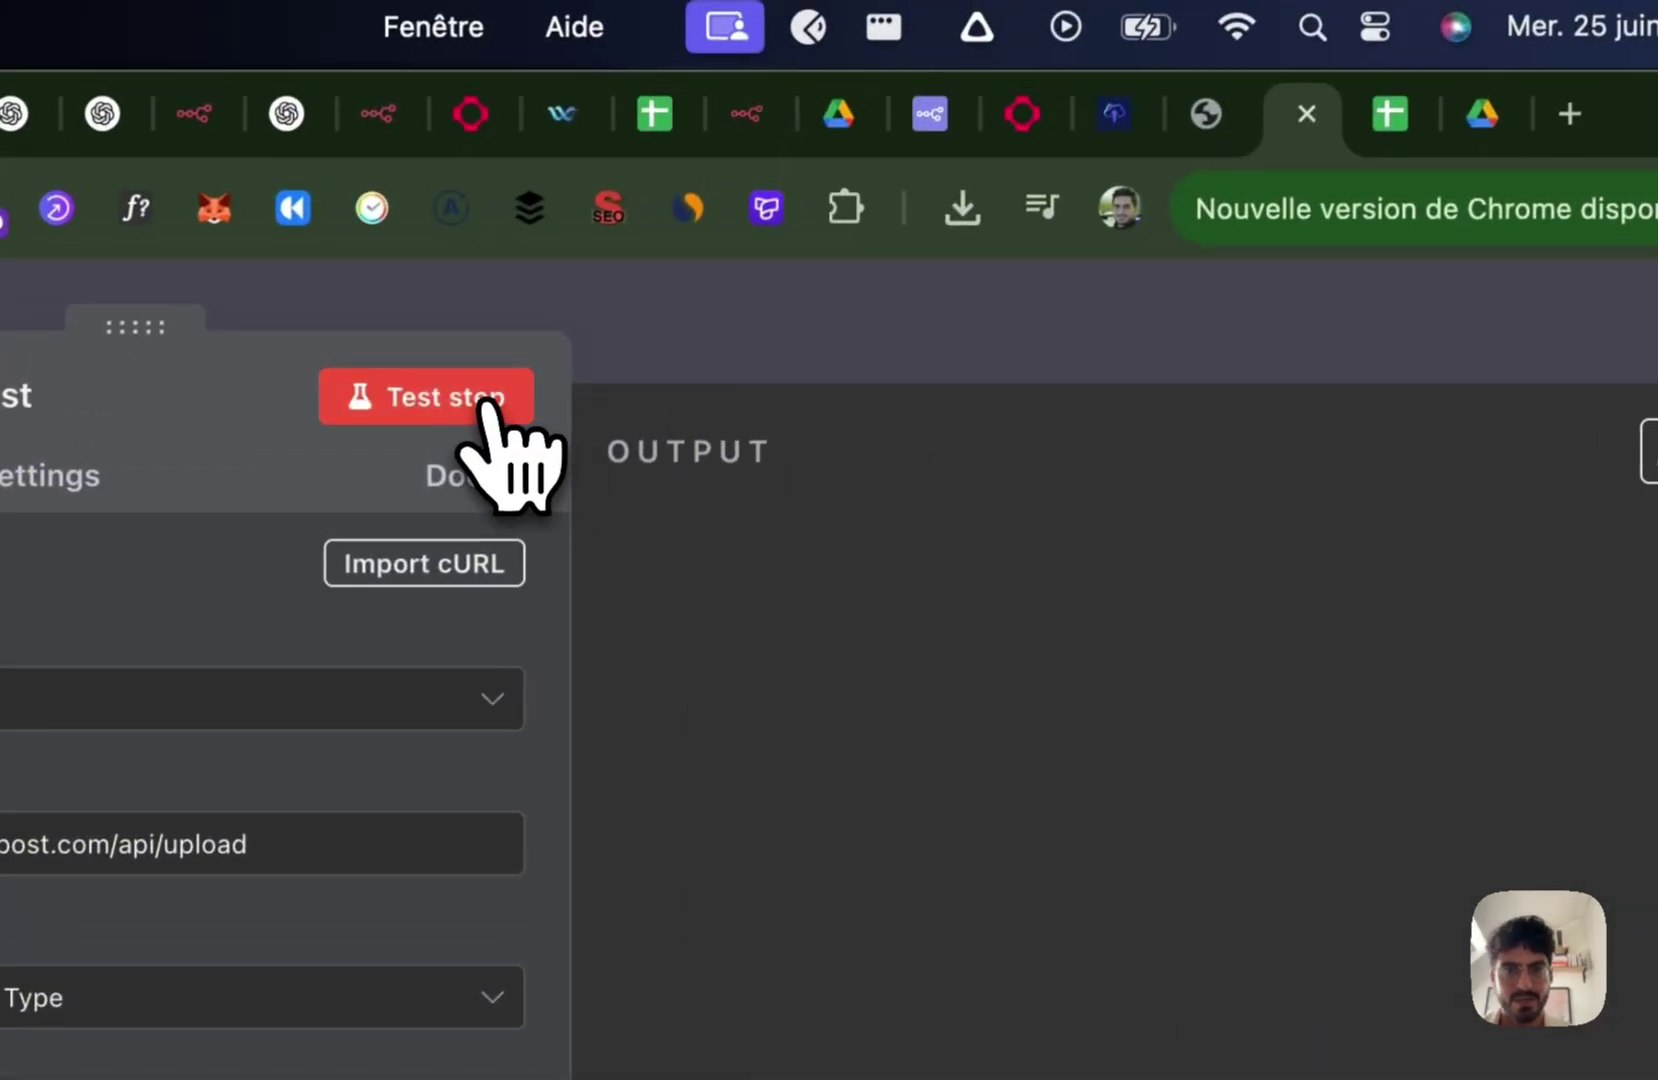
left_click(490, 398)
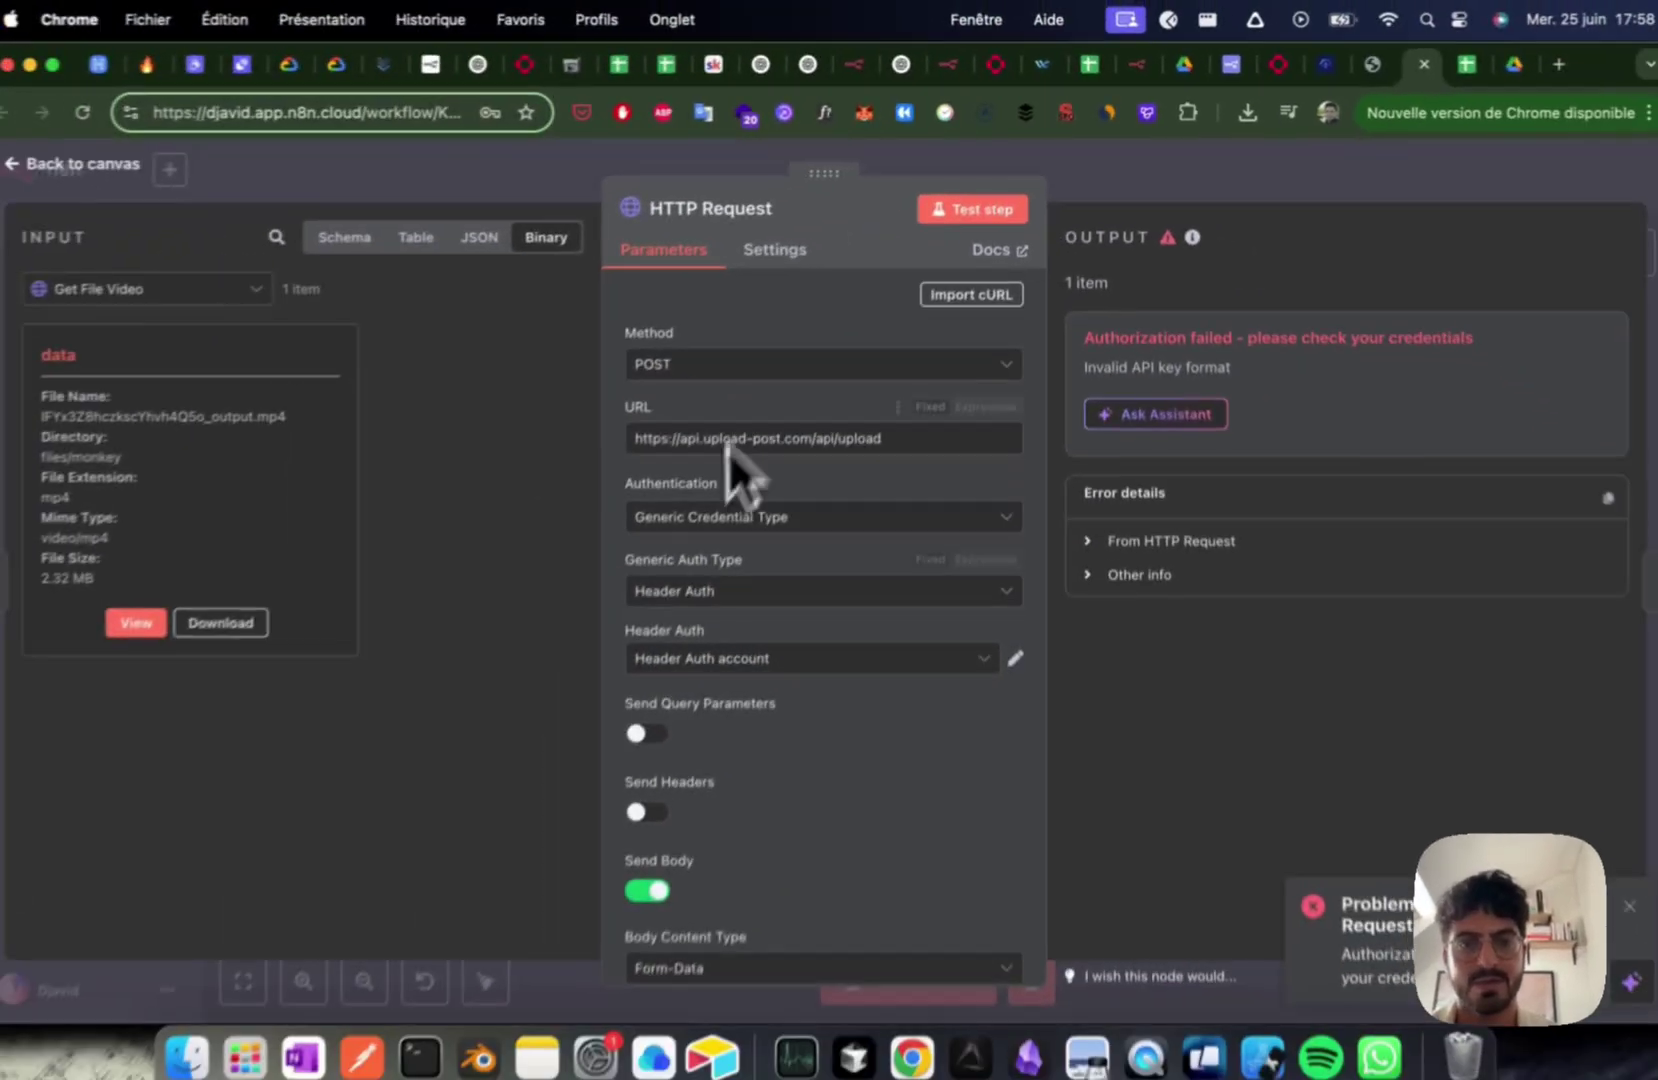
scroll(728, 520, "down", 5)
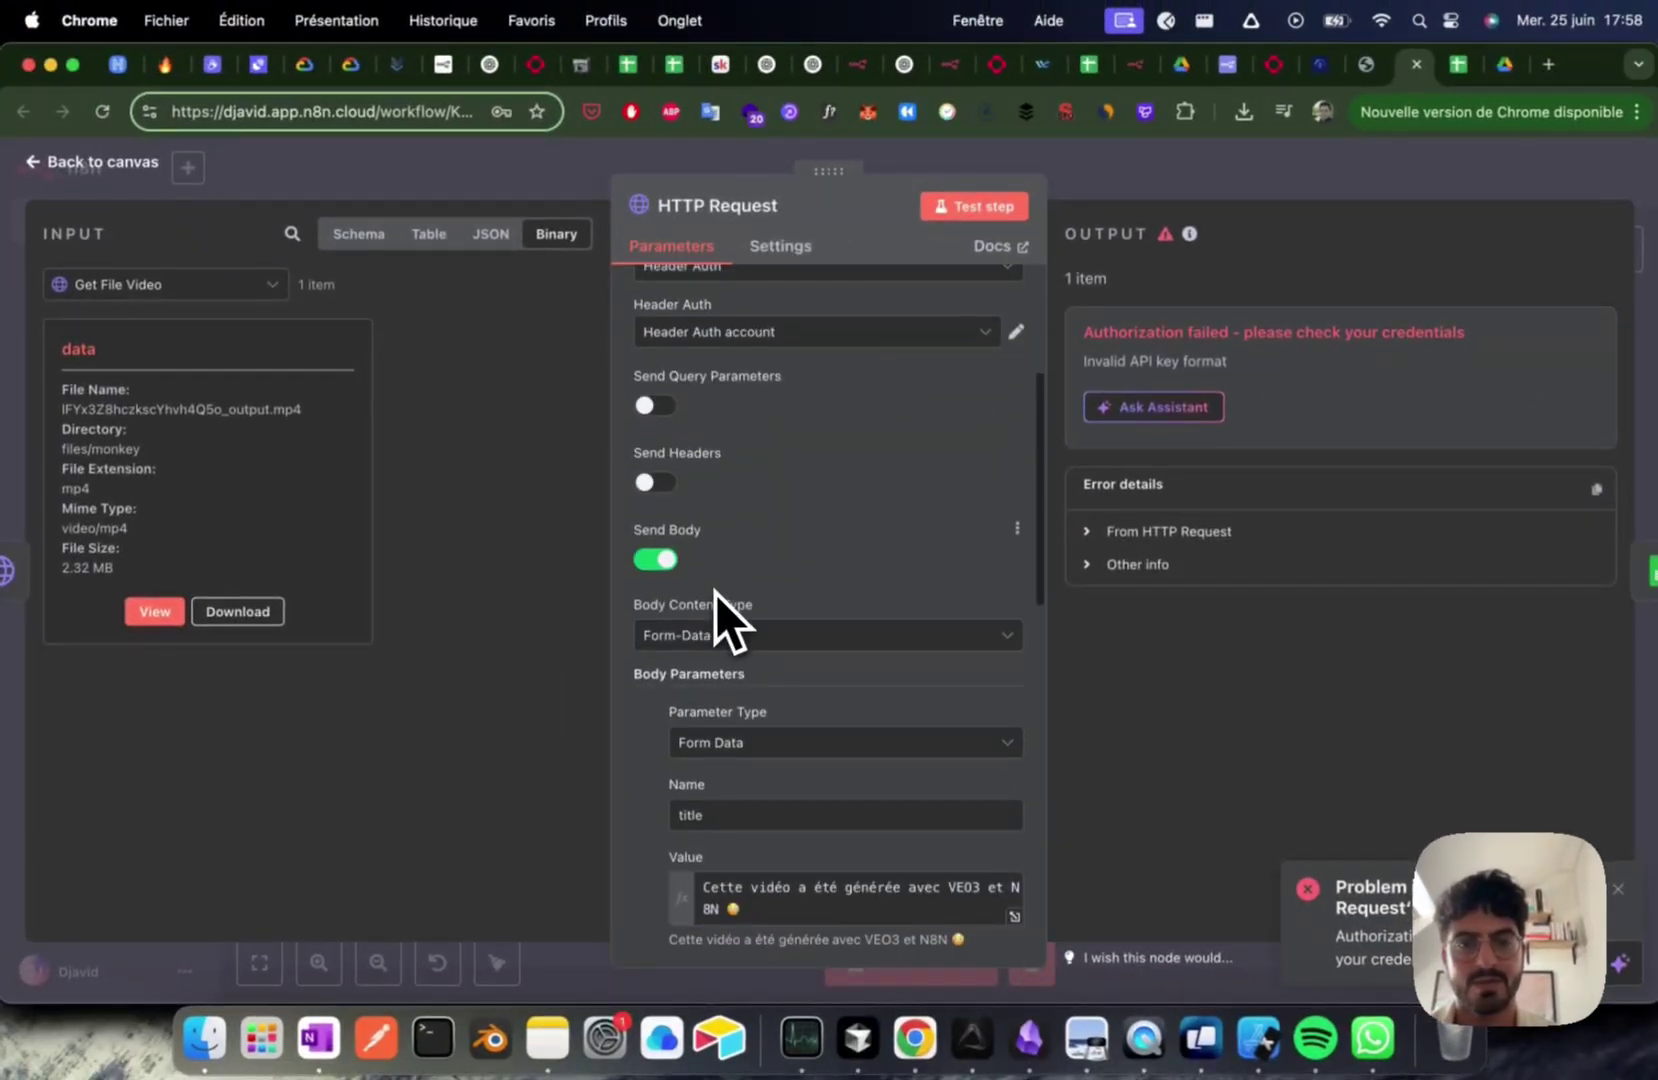
scroll(715, 593, "down", 8)
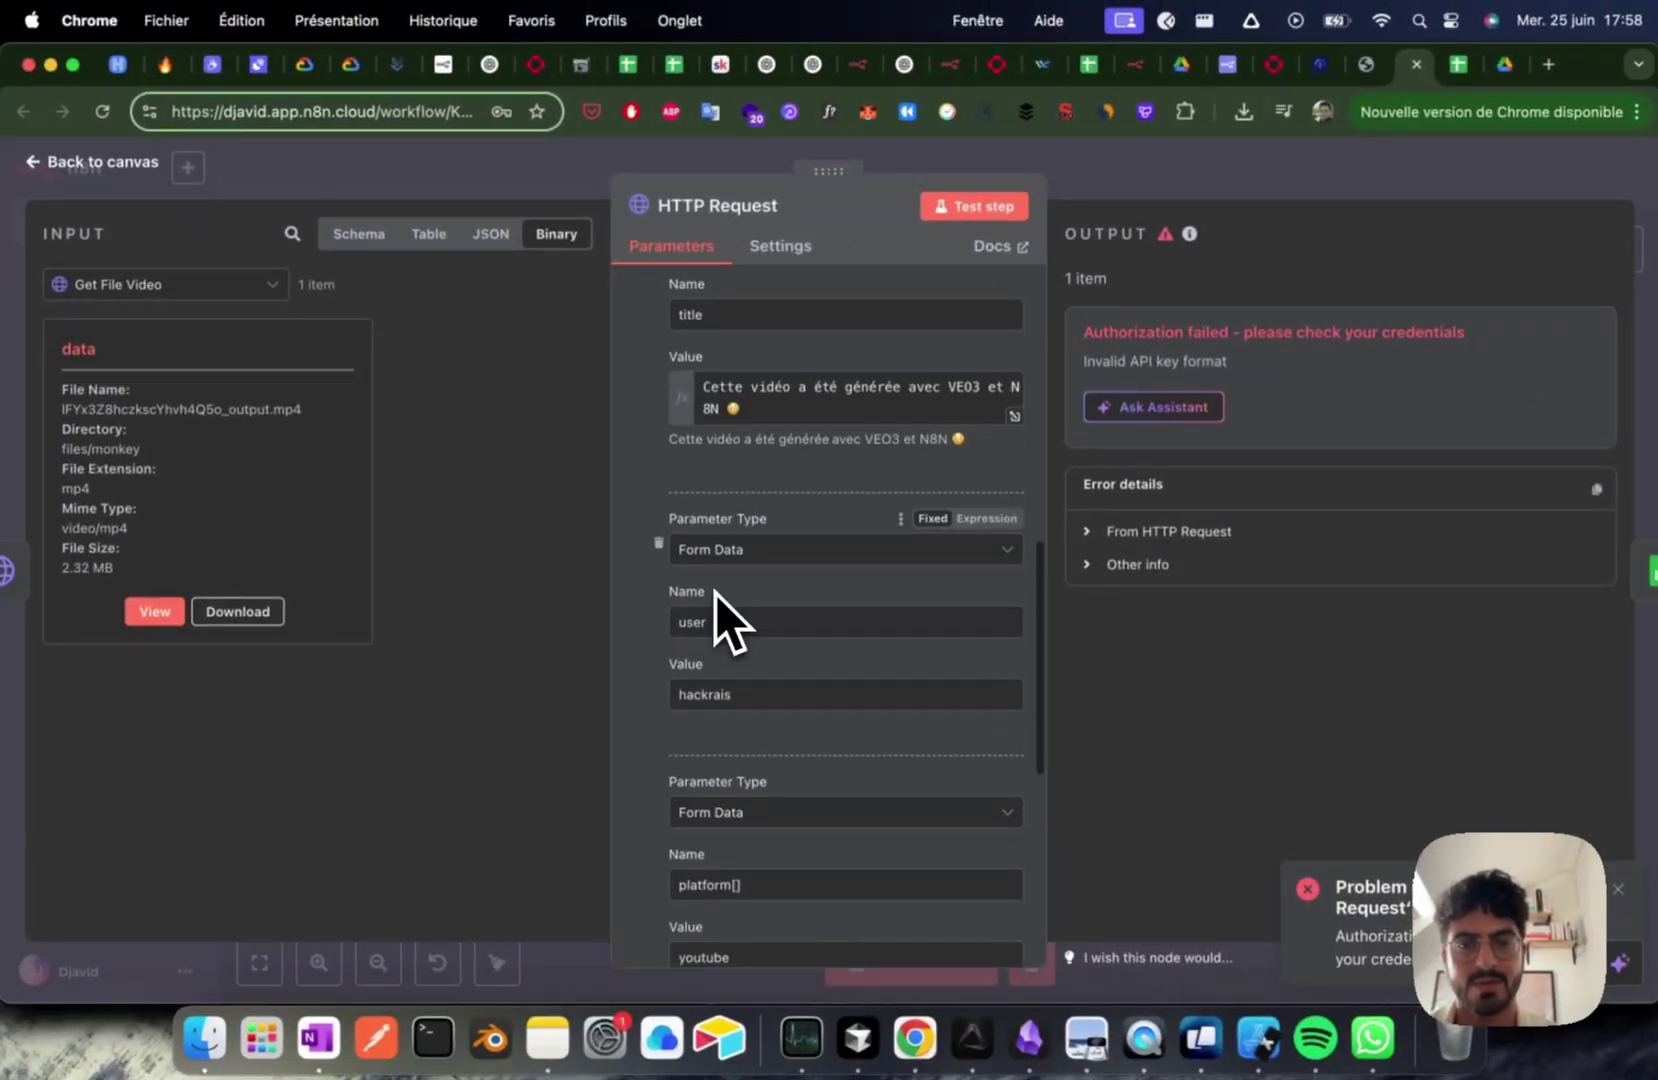
scroll(796, 592, "down", 4)
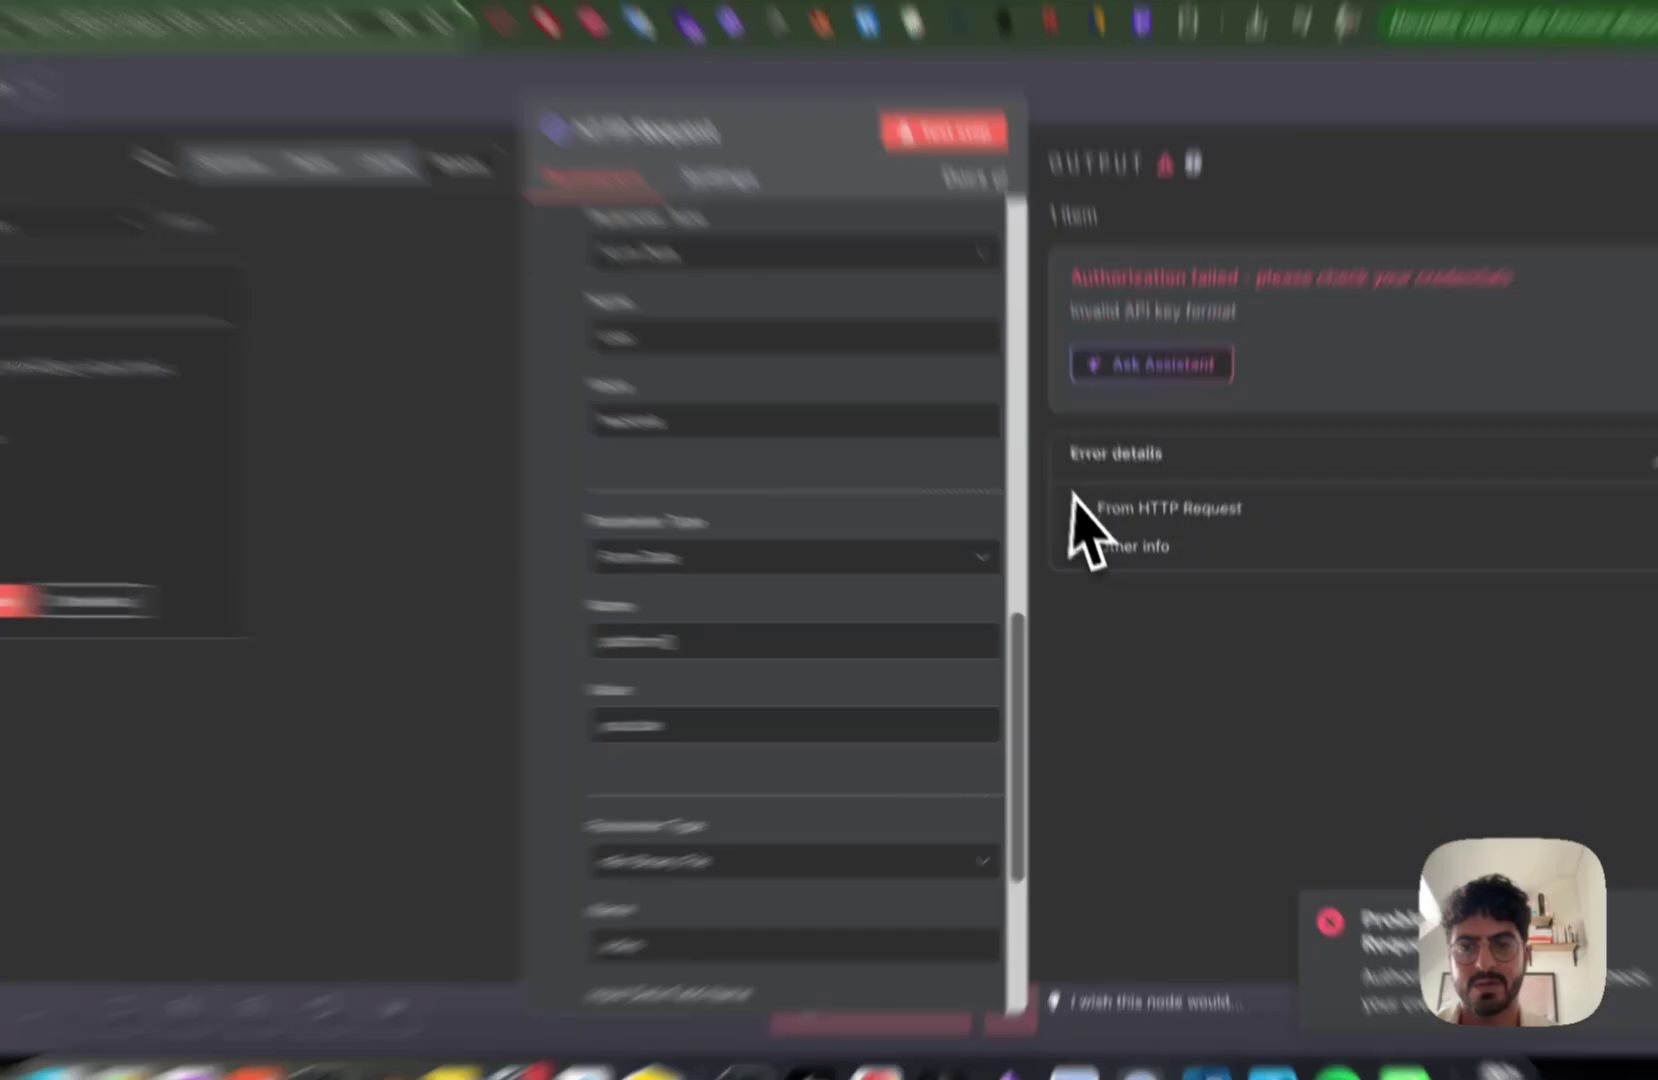
left_click(1102, 530)
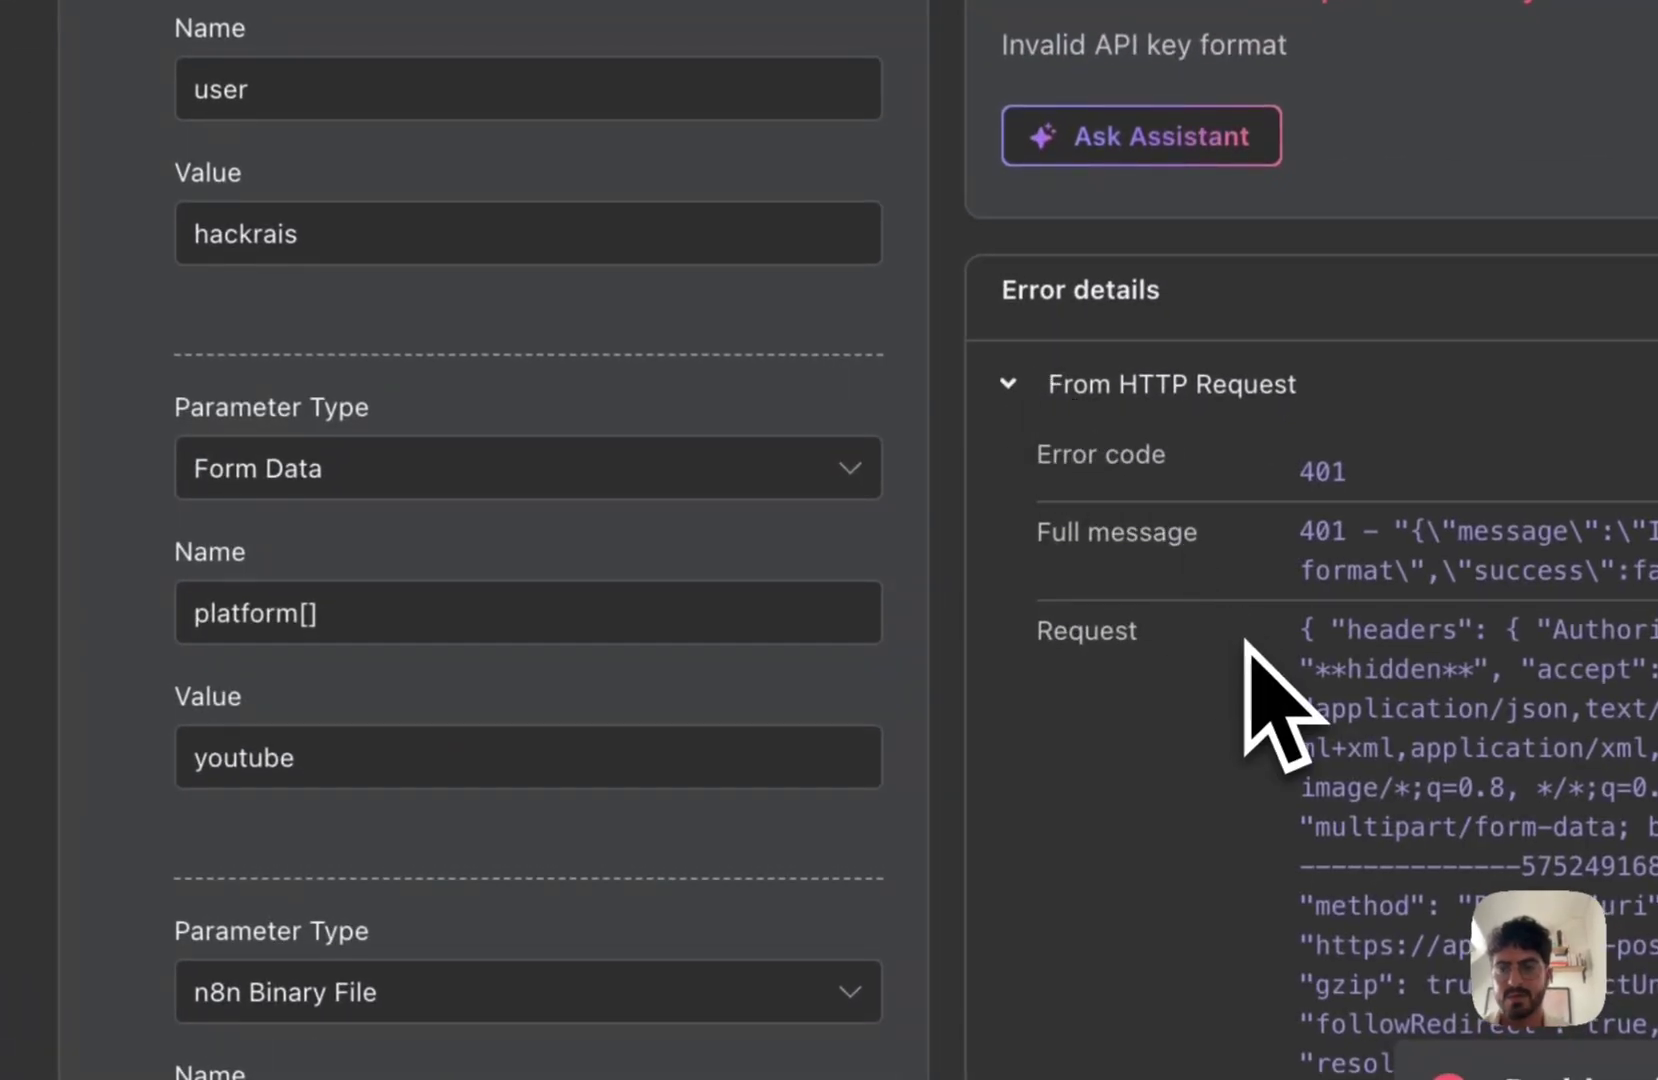
Step: Replace the value of the Header Auth account credential with the Upload-Post API key, save it and return to the canvas
scroll(560, 640, "up", 10)
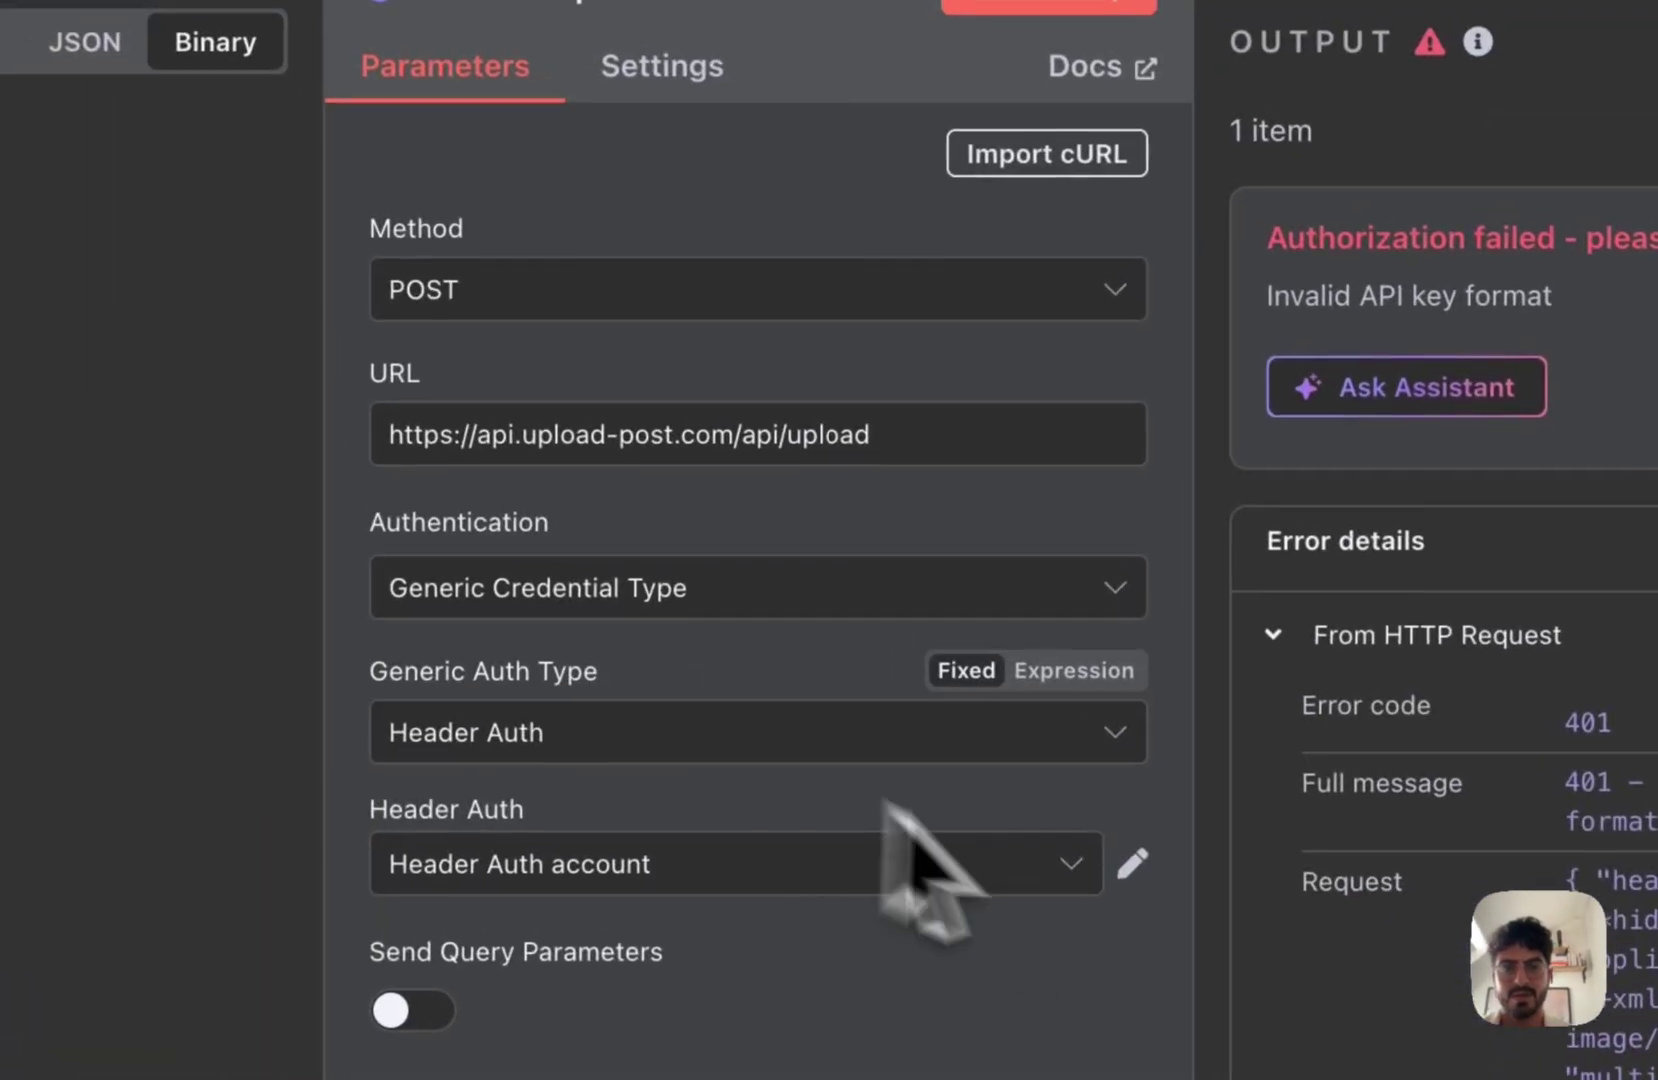
left_click(1137, 862)
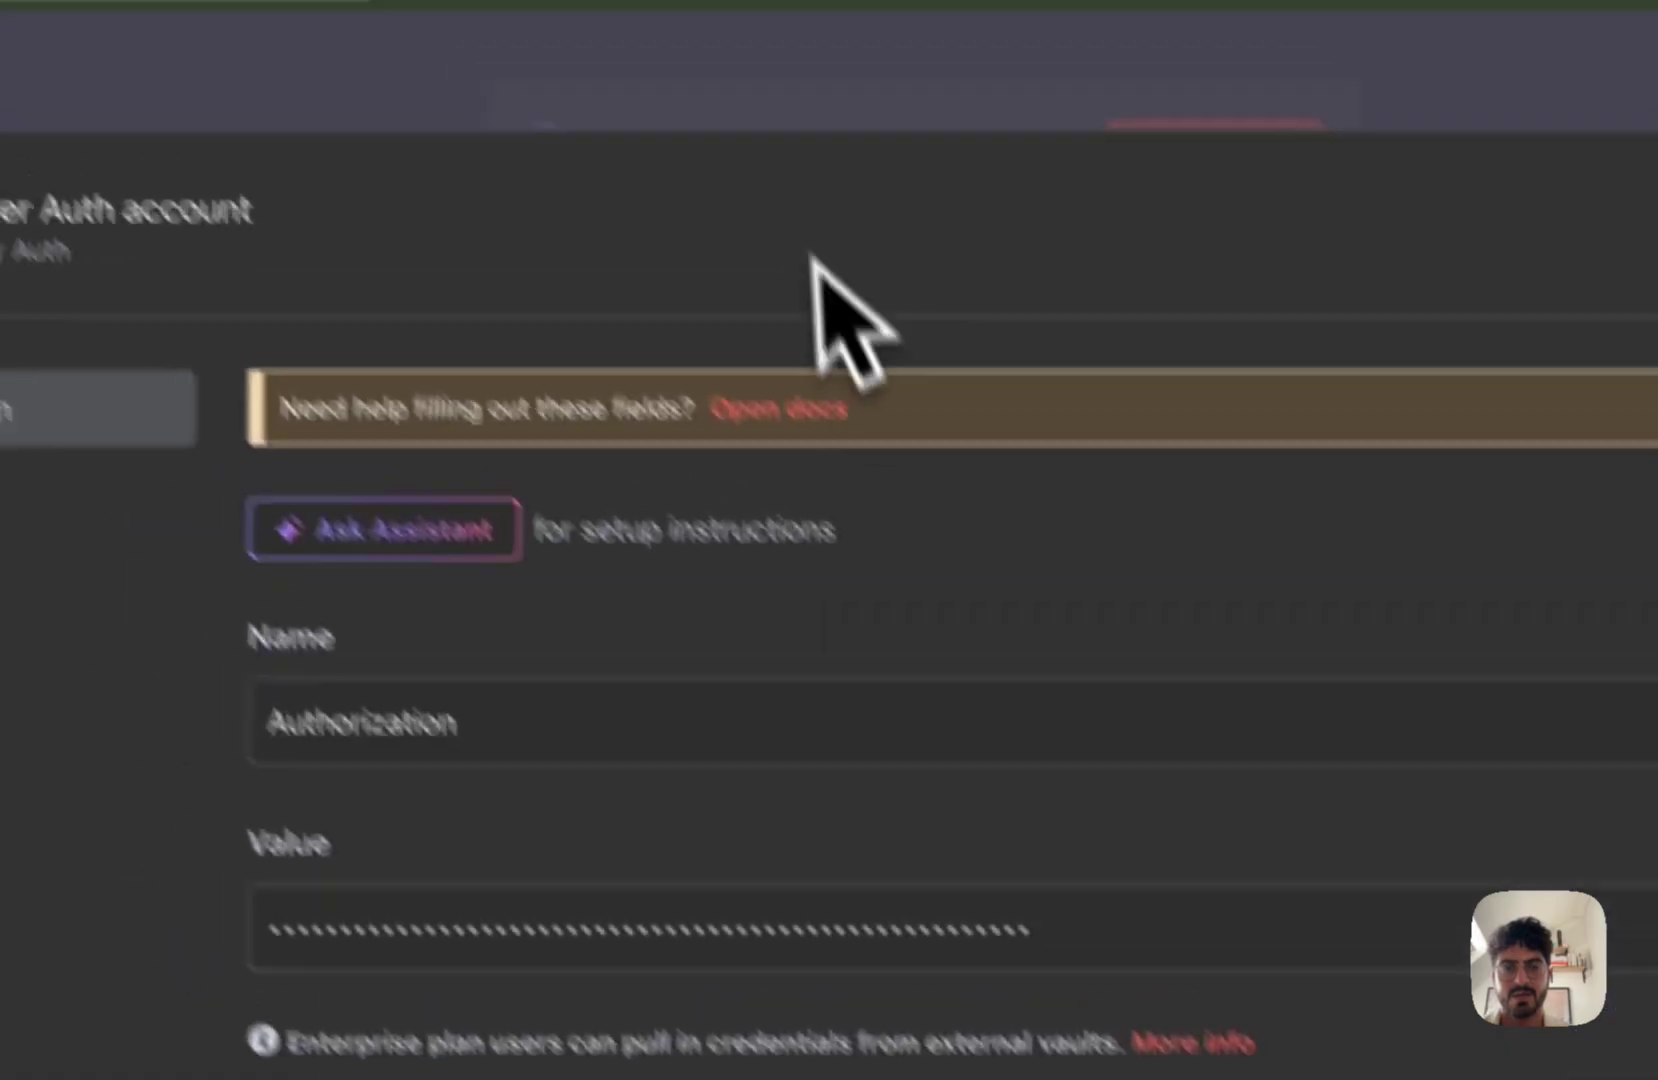
key("super+a")
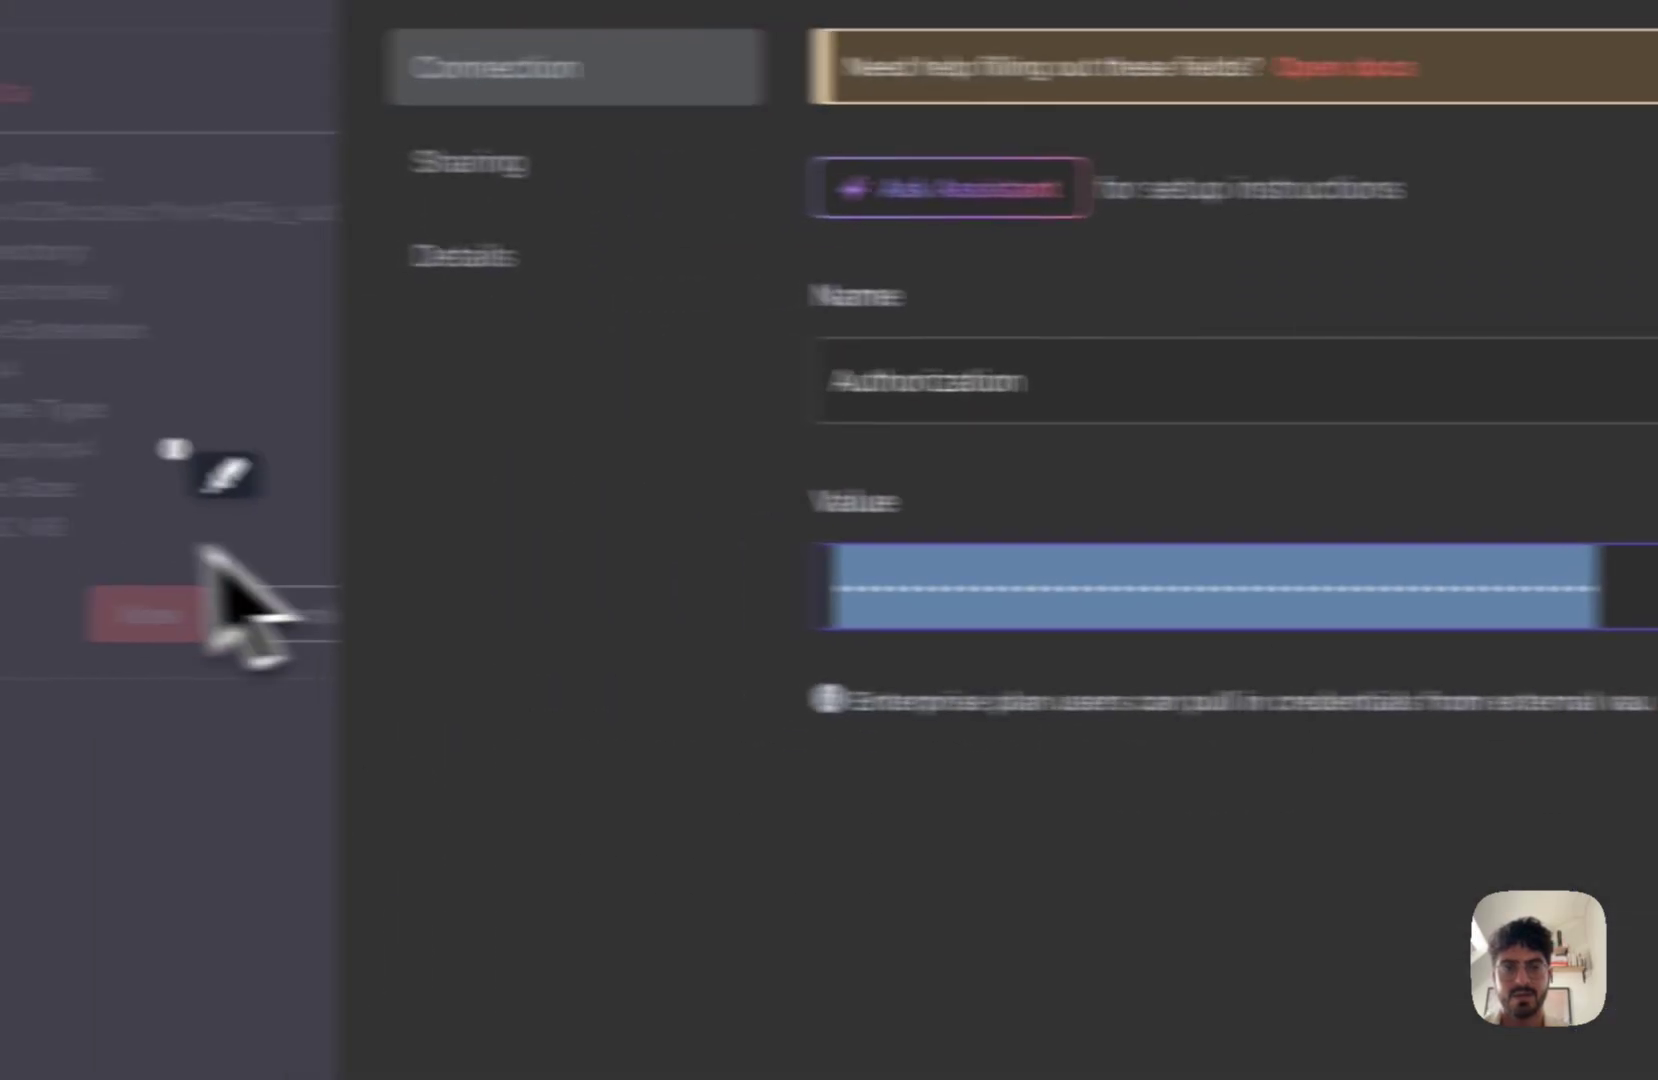
key("BackSpace")
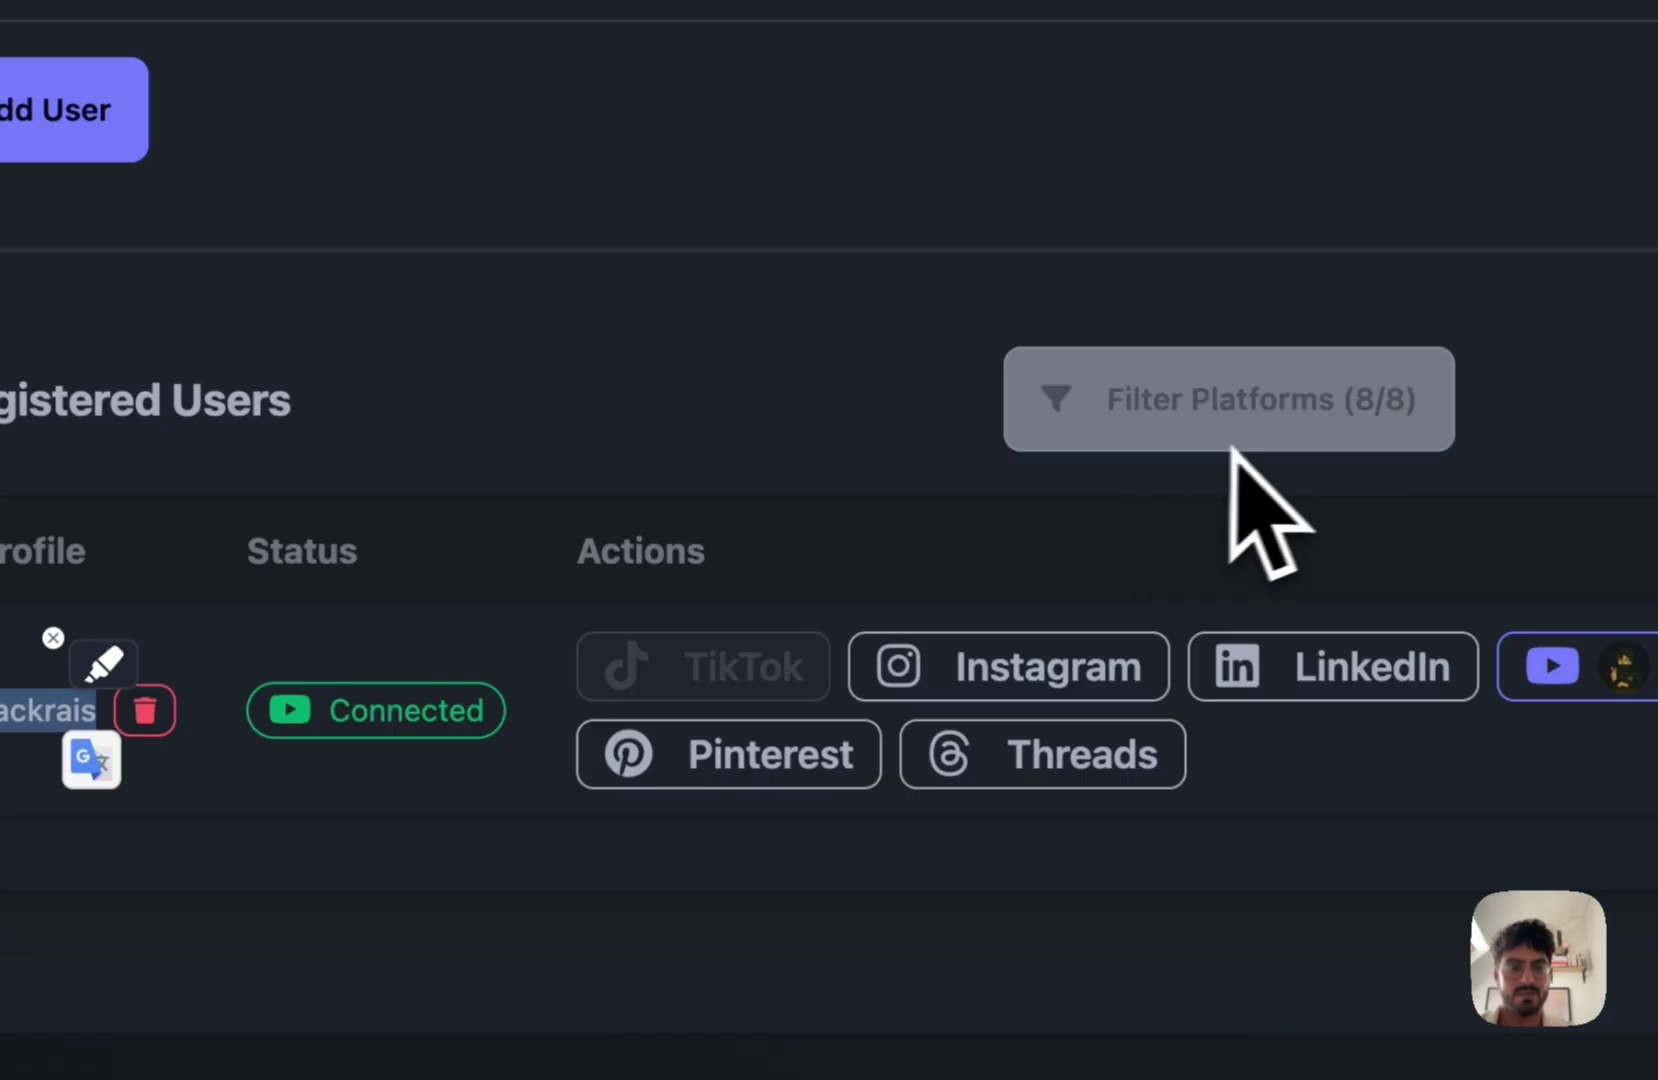
scroll(648, 388, "up", 8)
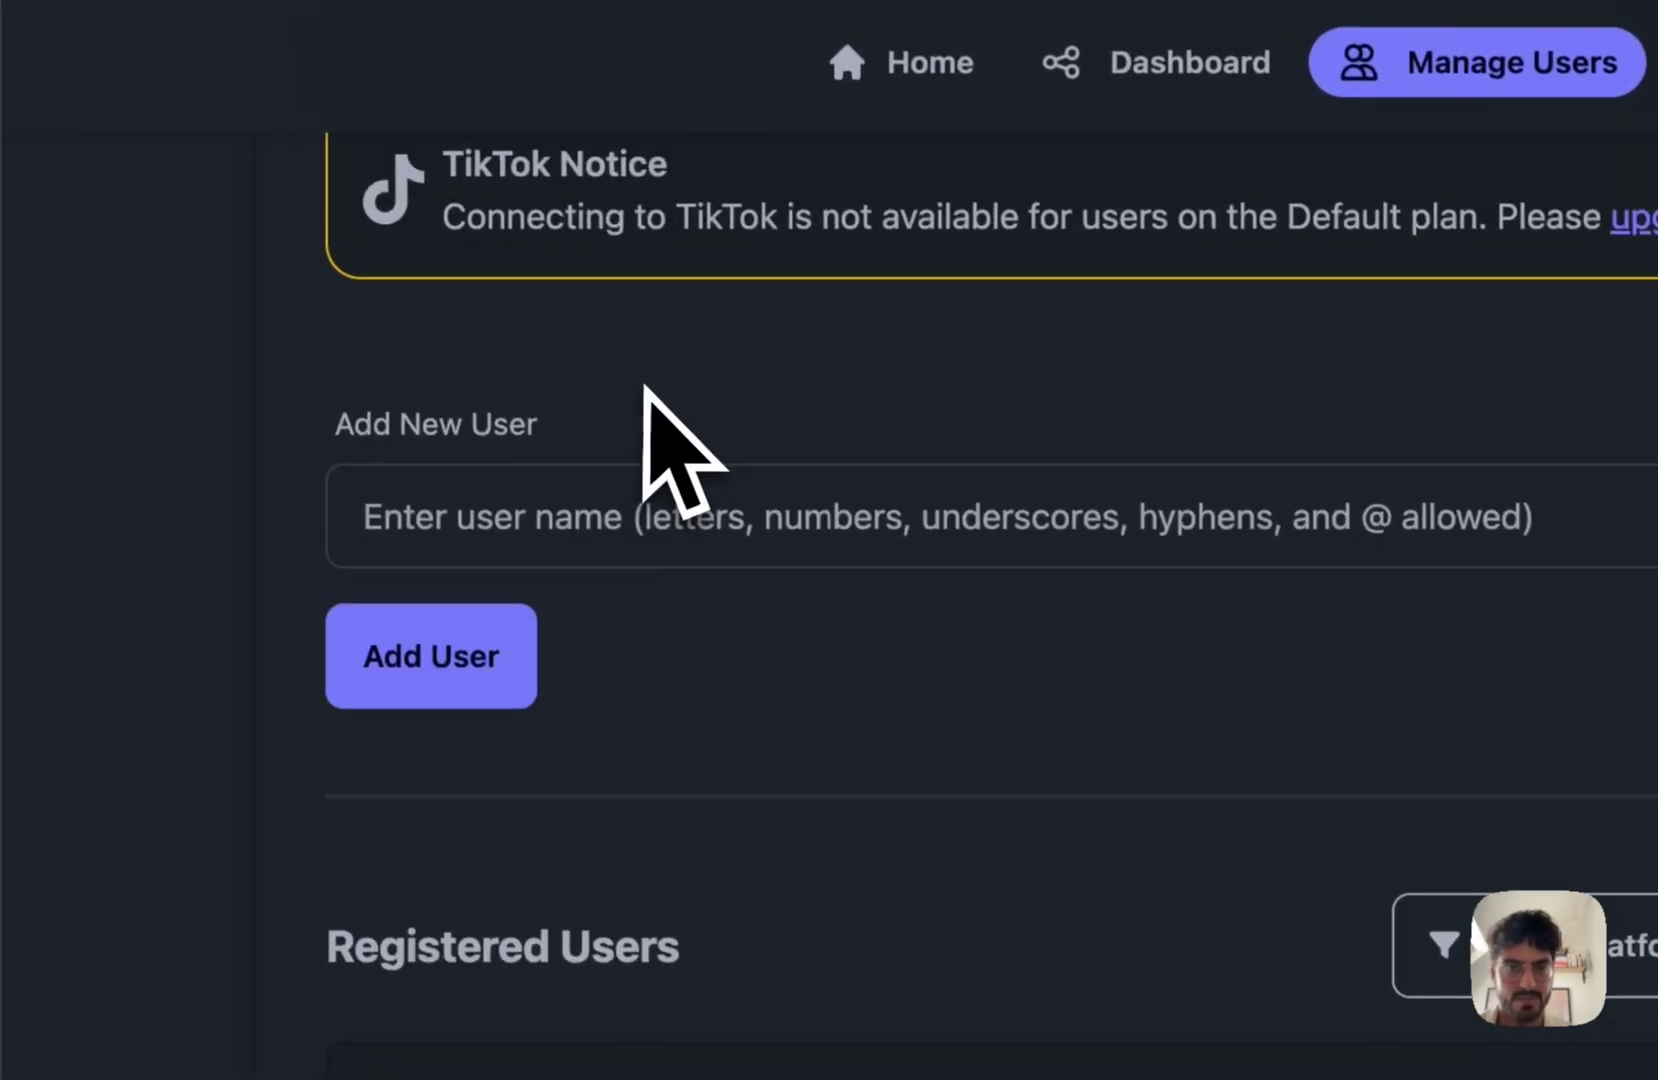
left_click(1525, 111)
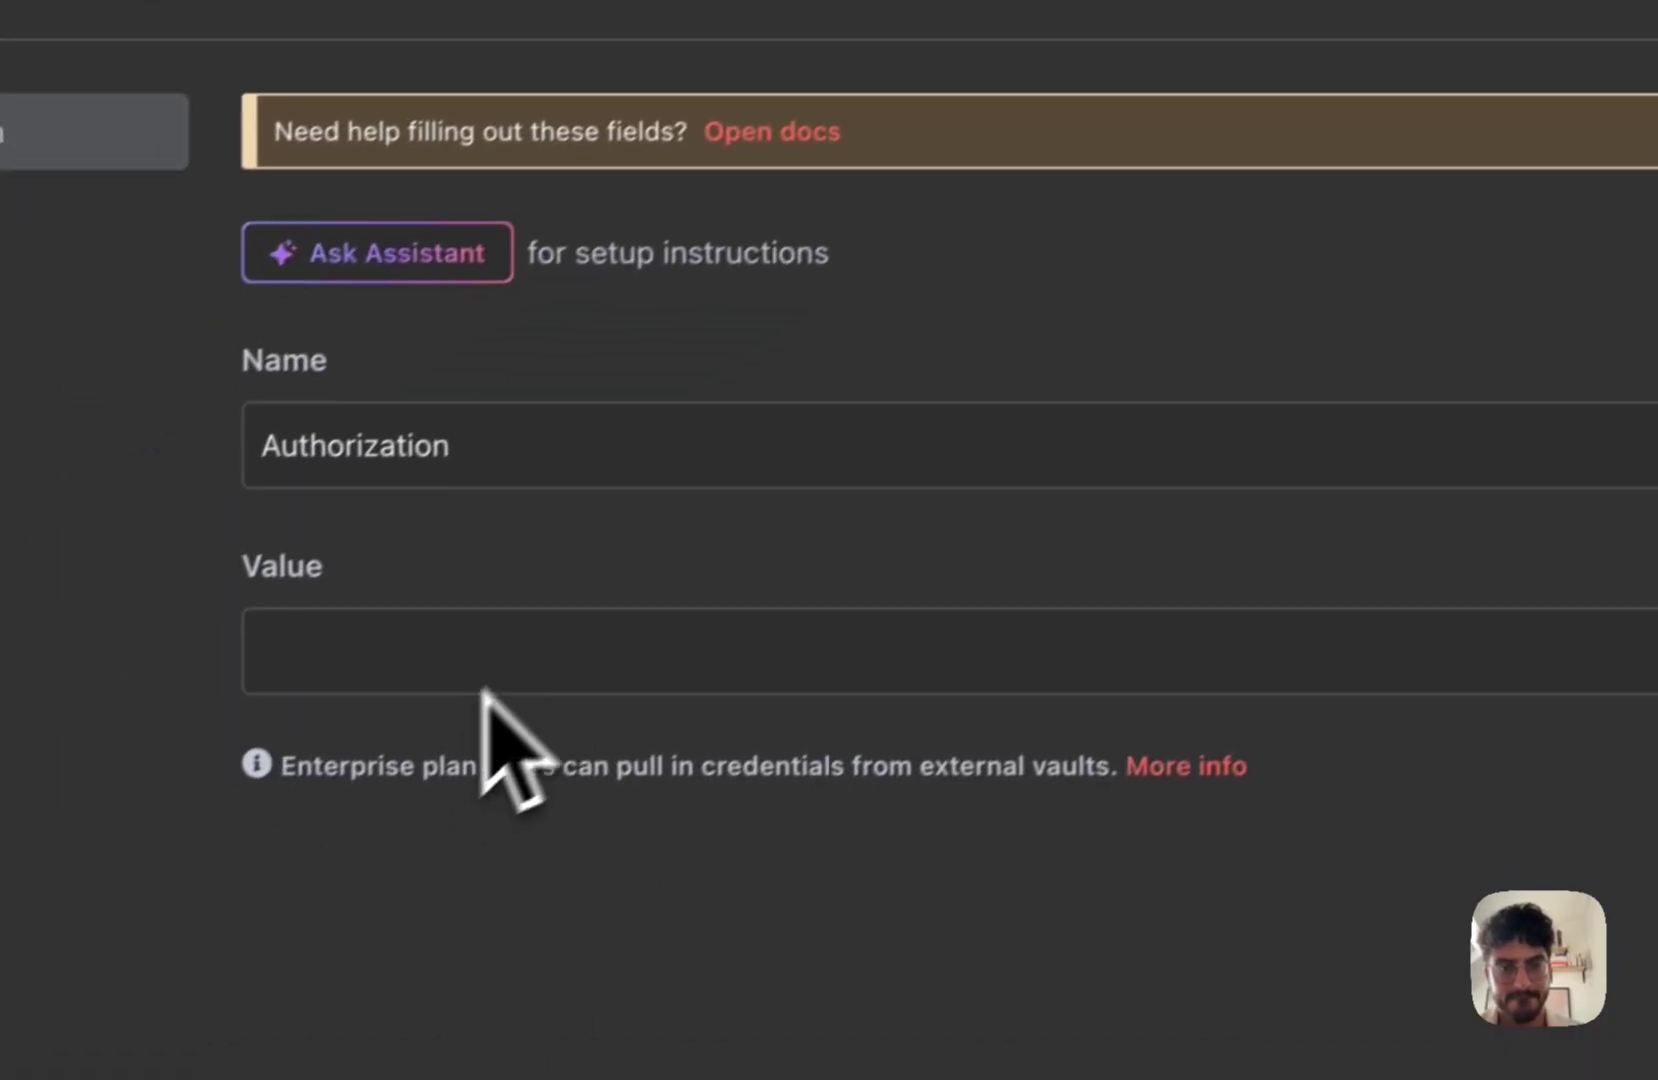
left_click(522, 648)
key("ctrl+v")
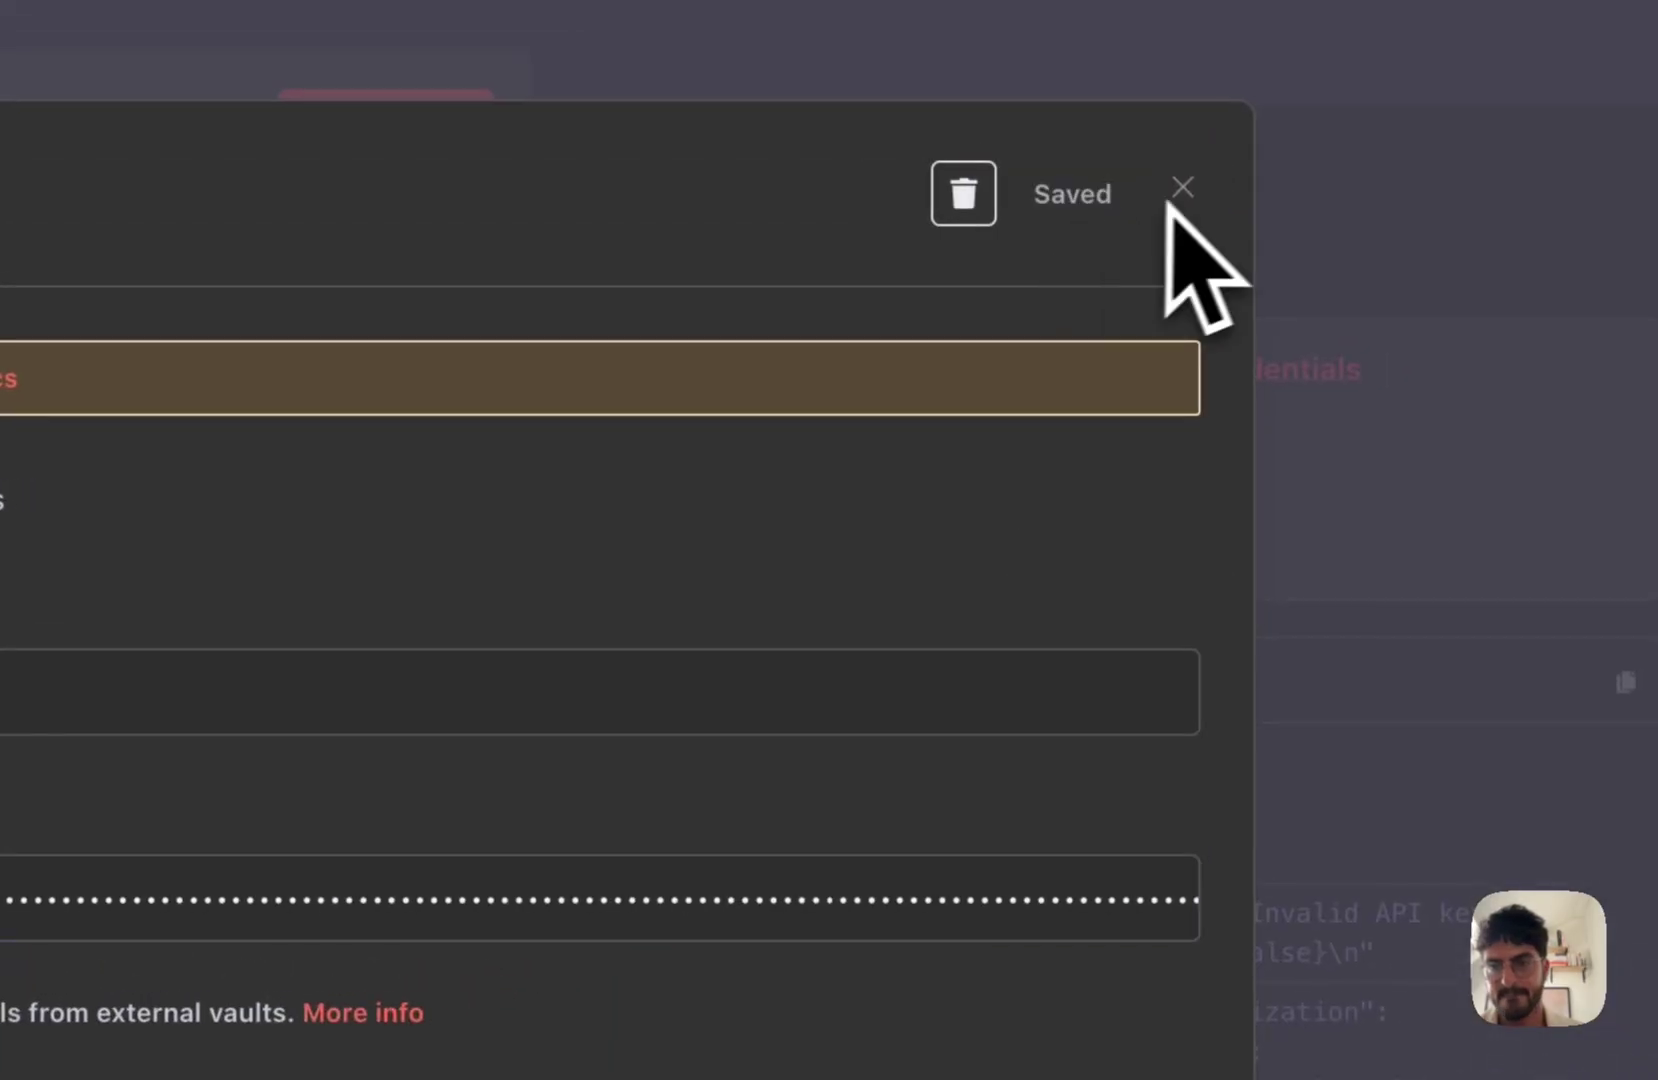
left_click(1178, 192)
key("Escape")
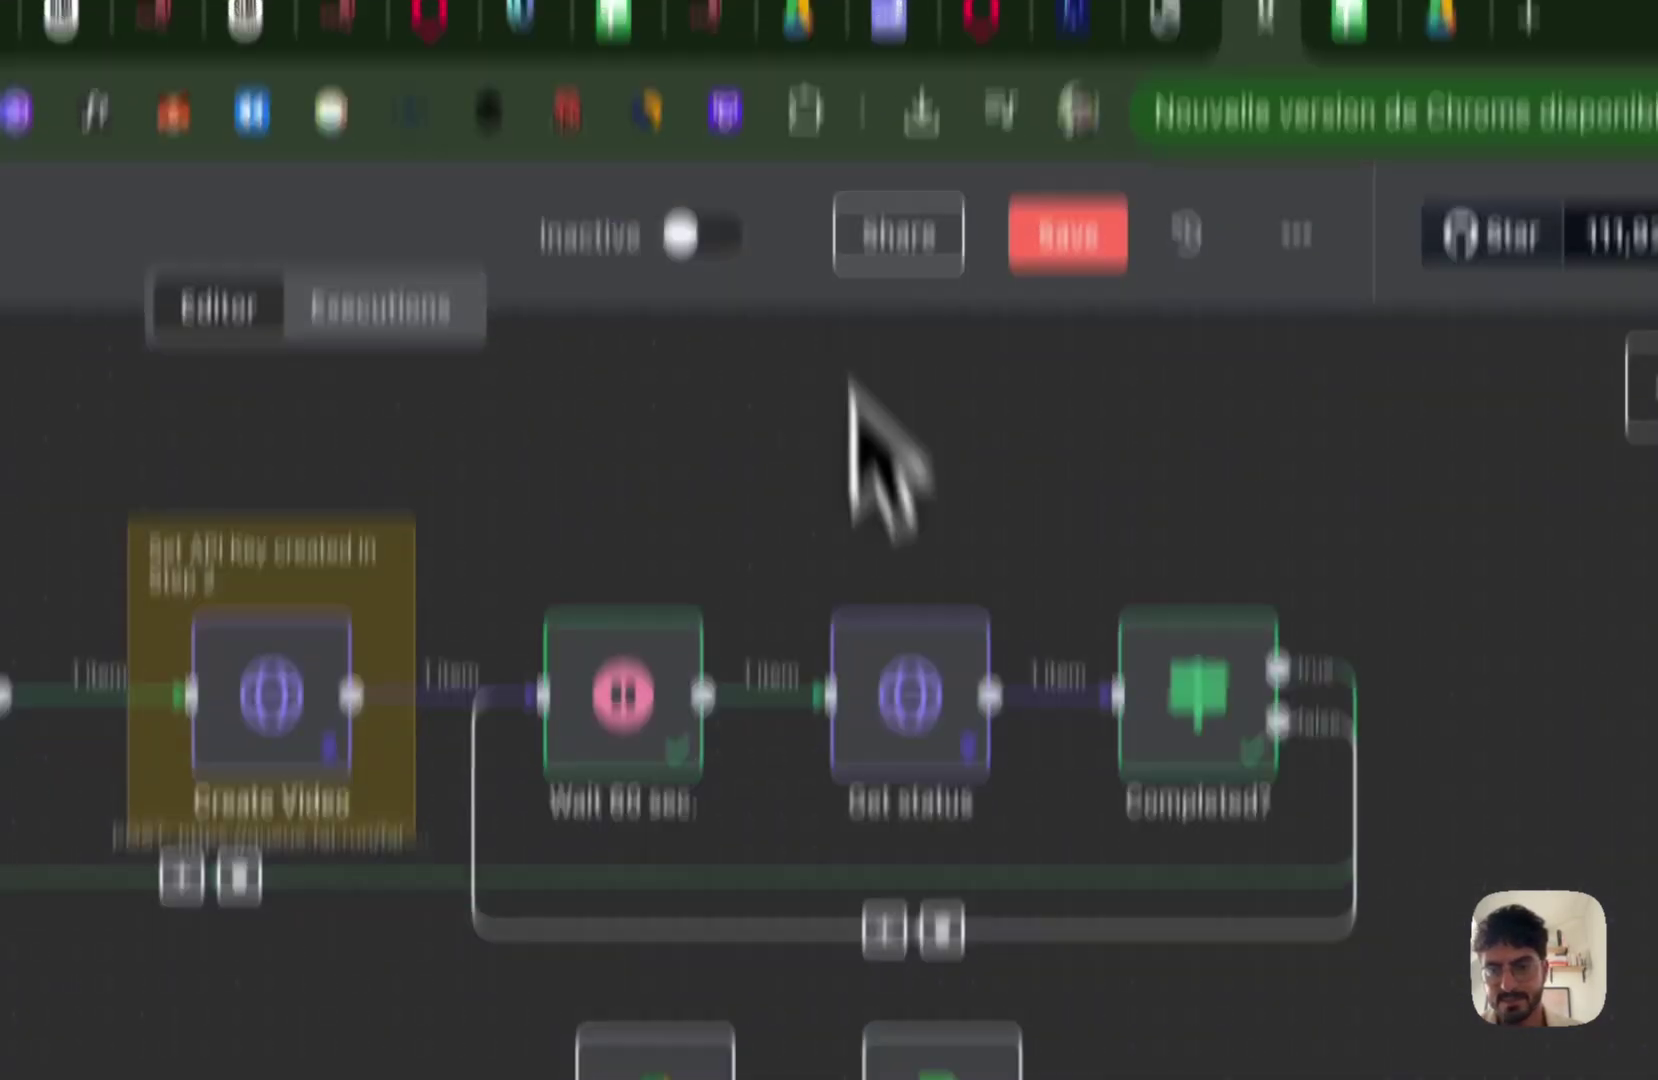
Step: Rerun the HTTP Request node with the updated credential and decline the browser's offer to update the saved password
double_click(663, 965)
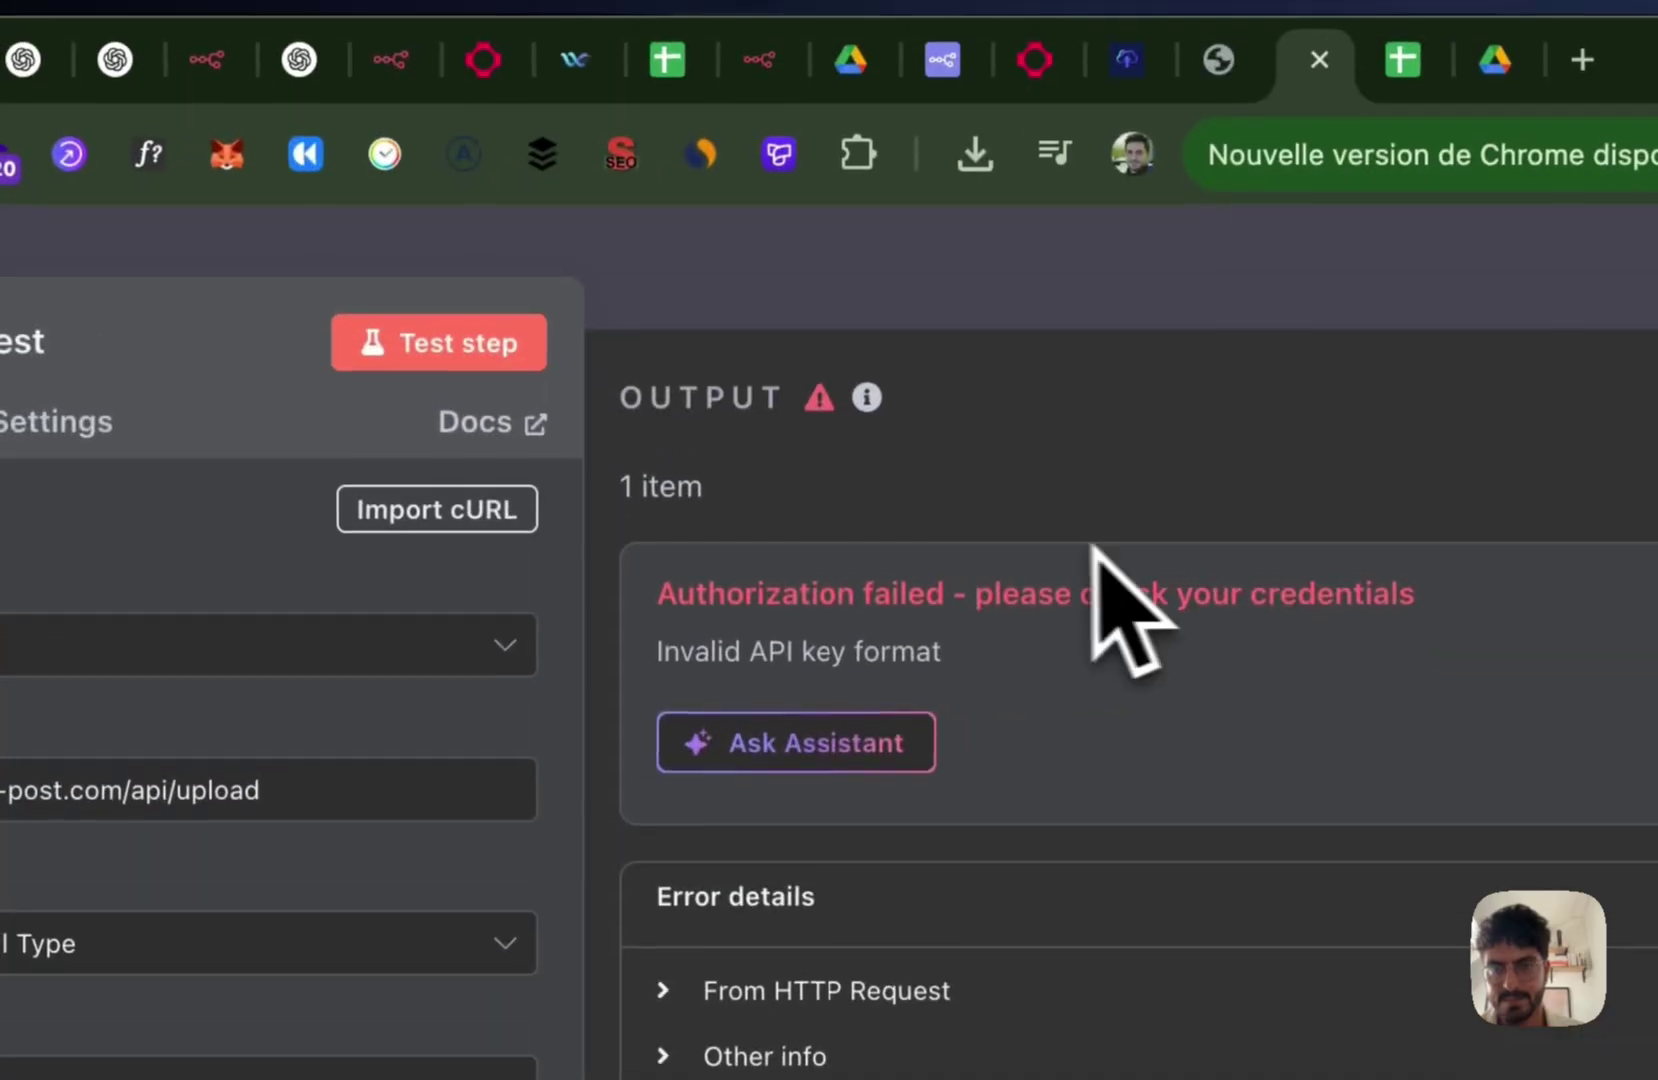
left_click(508, 344)
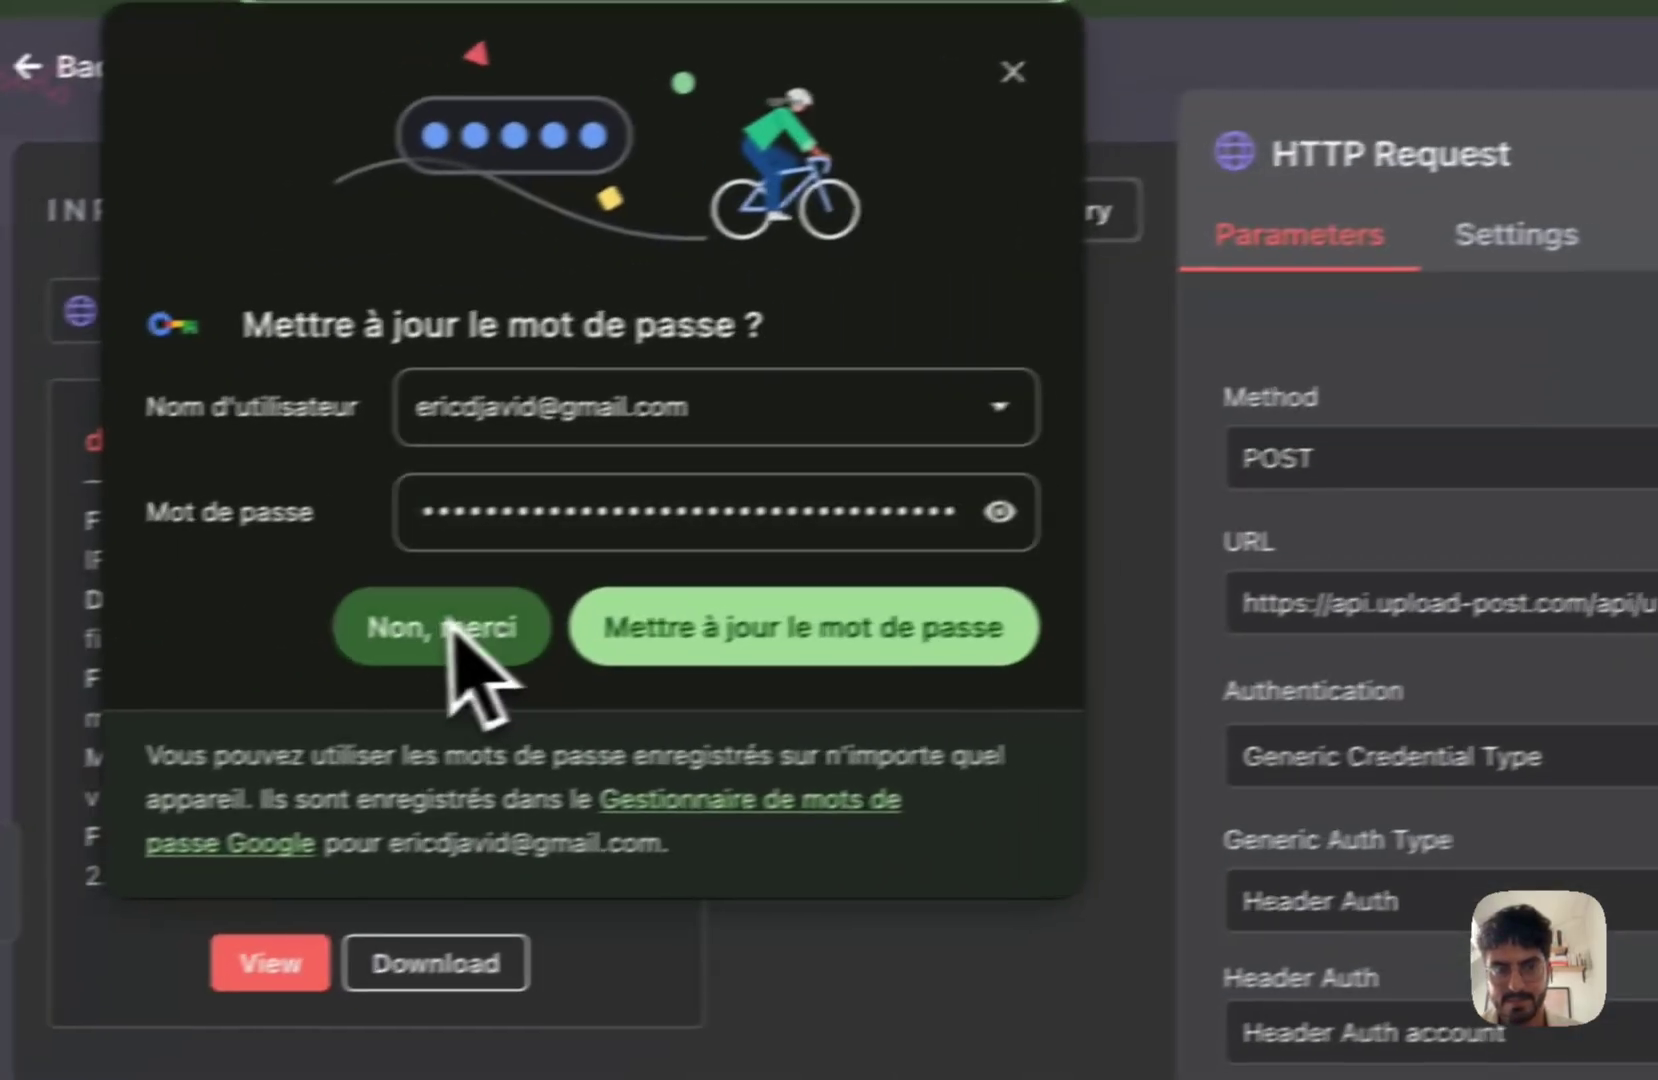
left_click(452, 630)
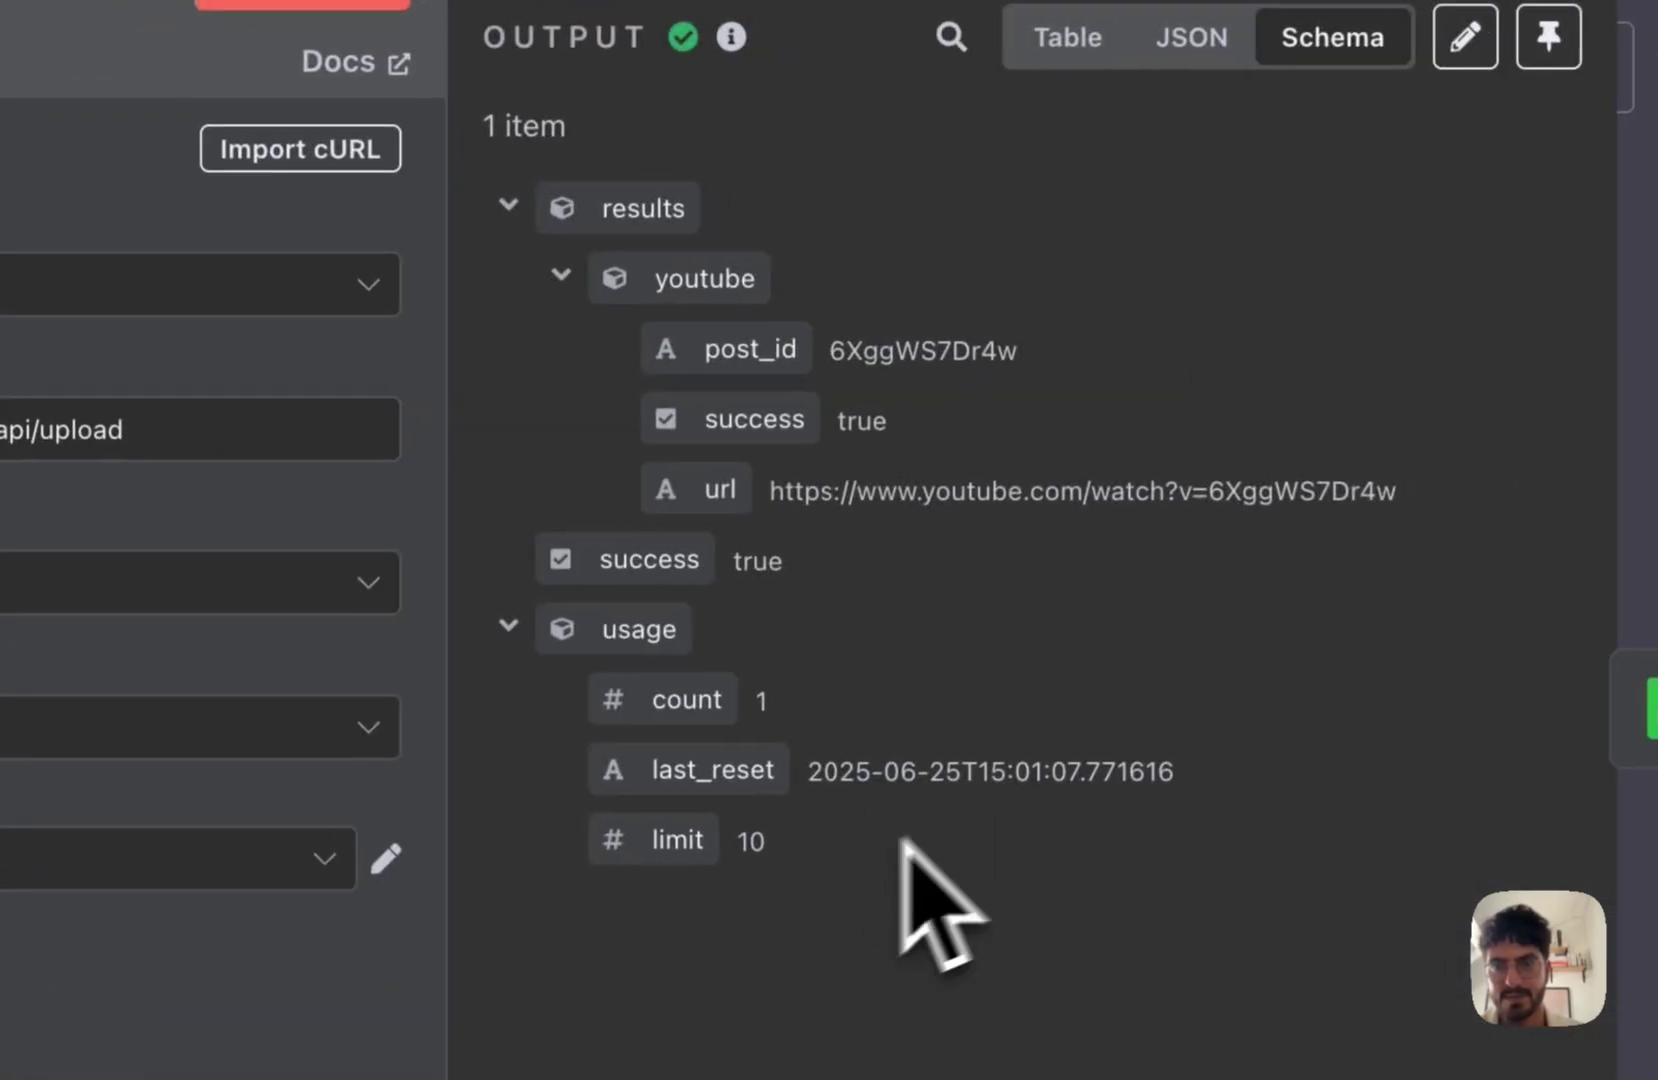
Step: Copy the YouTube URL from the HTTP Request output, open it in a new browser tab and check the posted video's page
left_click_drag(763, 232, 1249, 232)
key("ctrl+c")
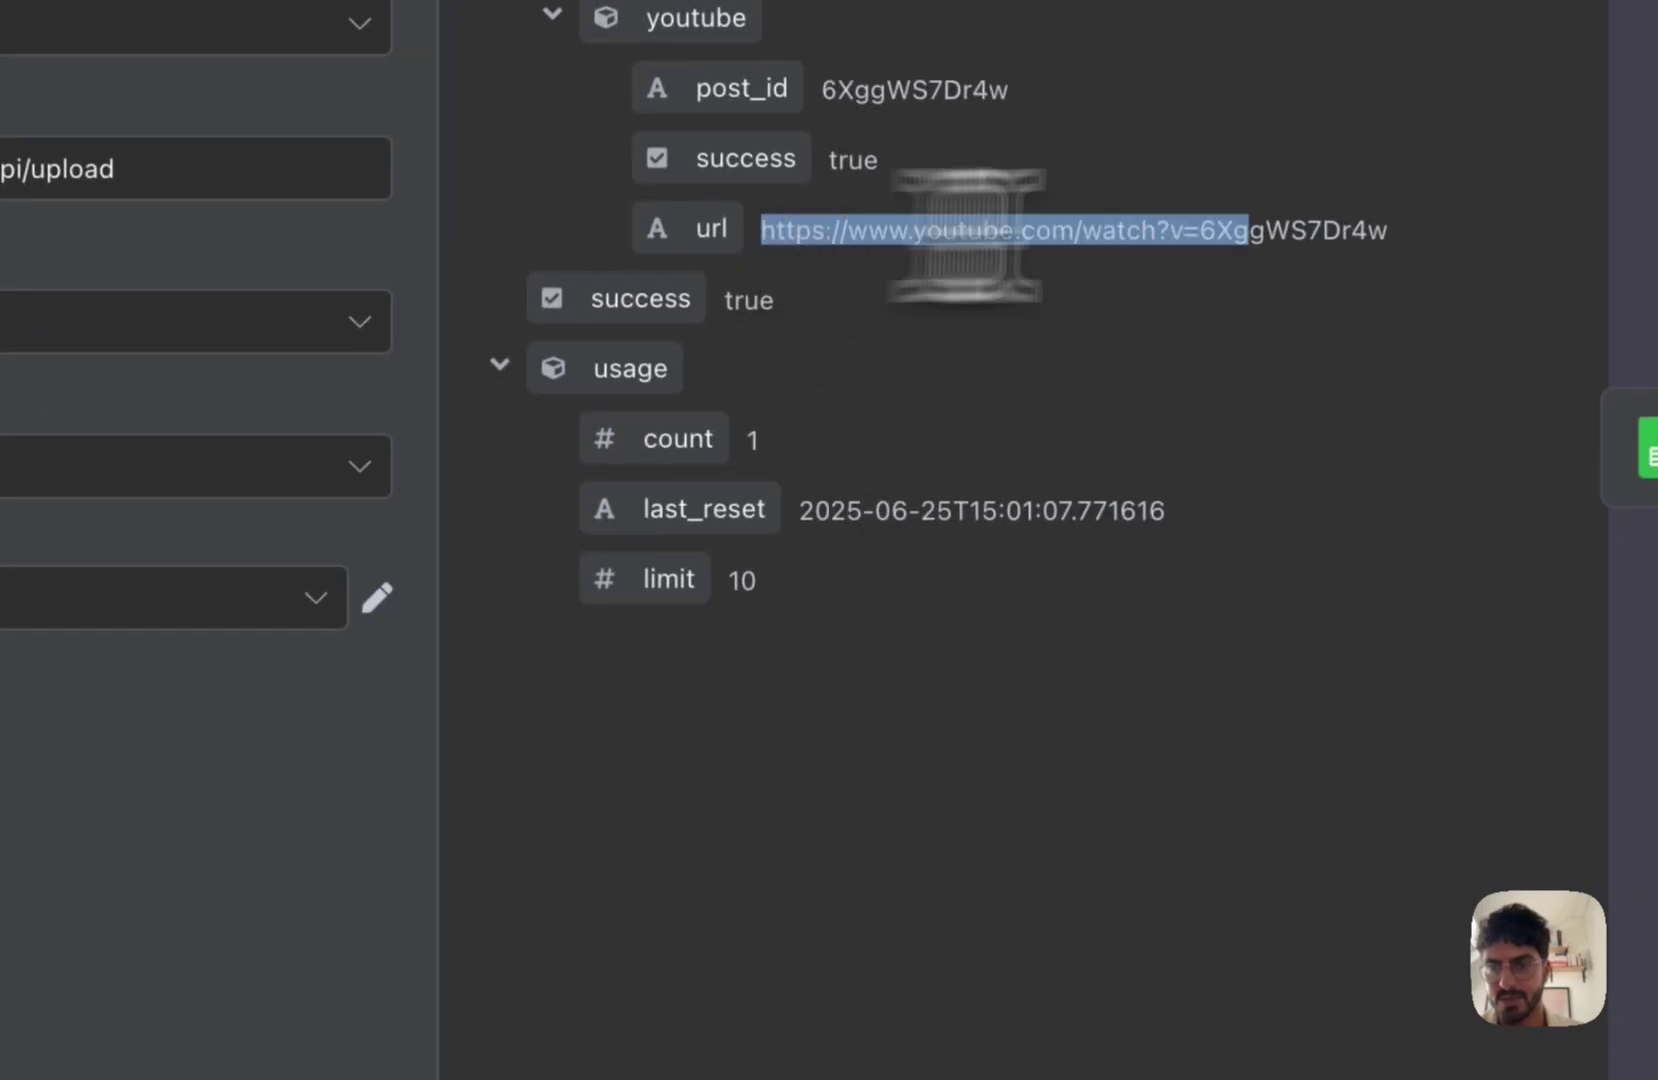
key("ctrl+t")
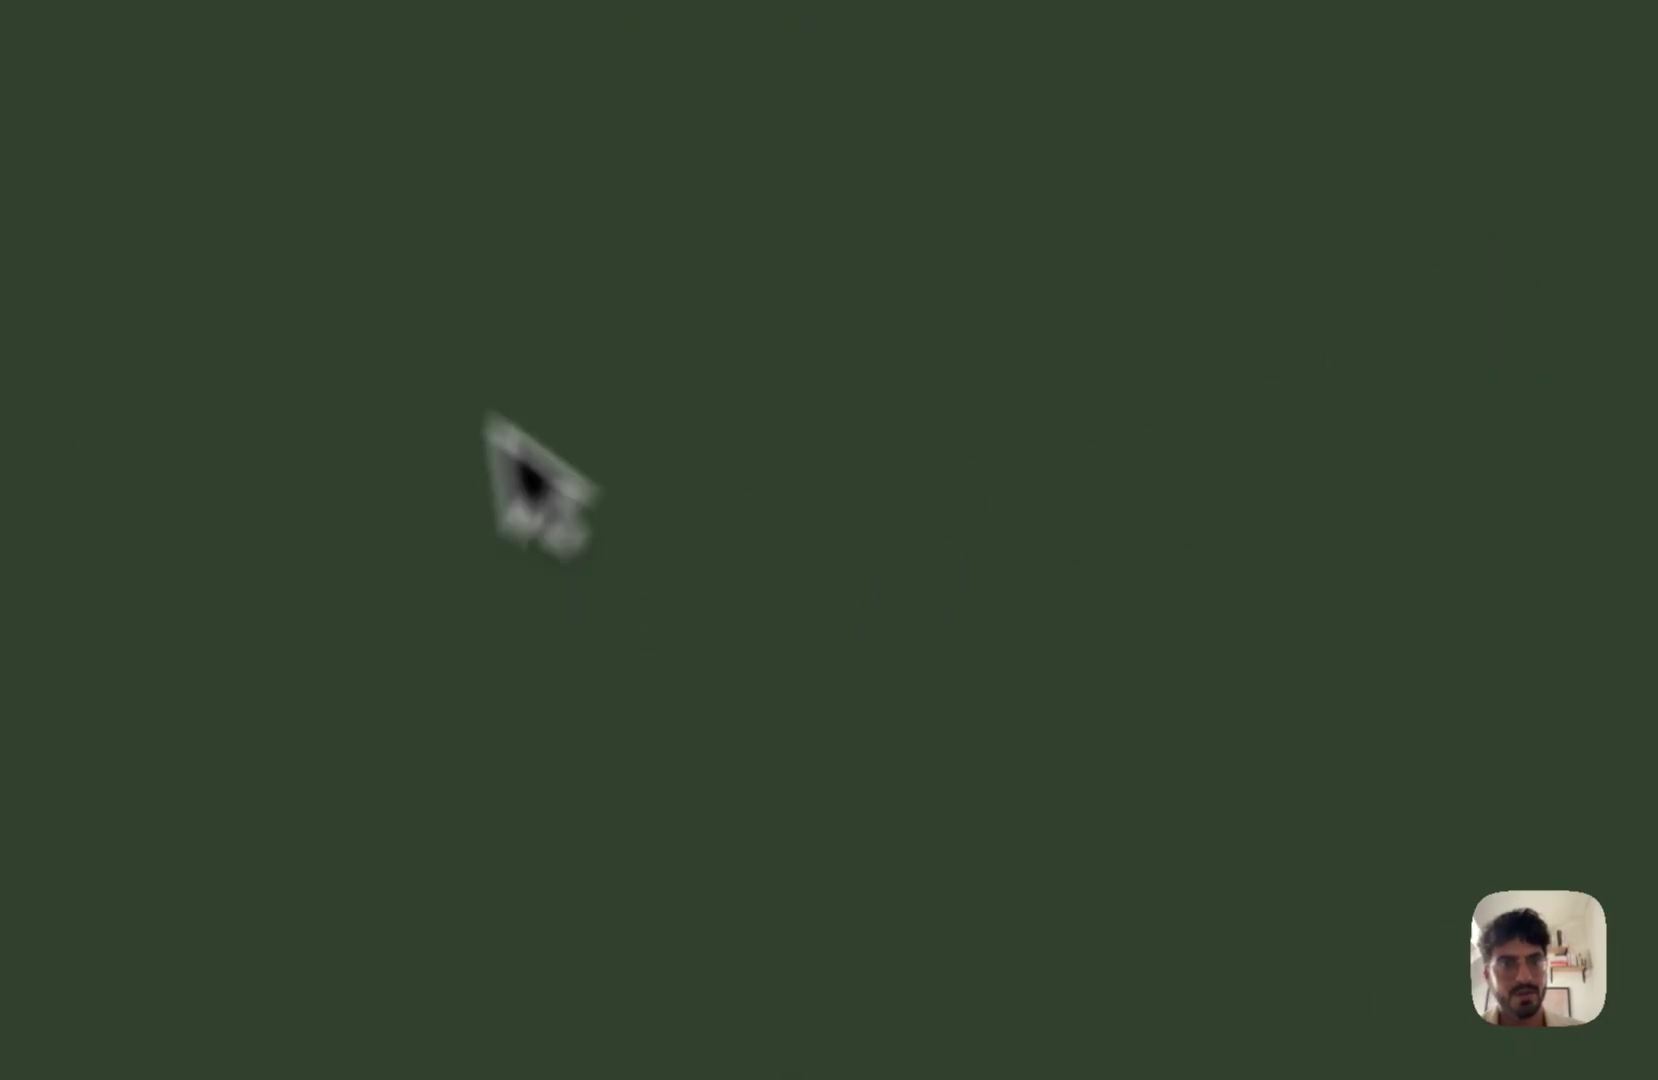
key("ctrl+v")
key("Return")
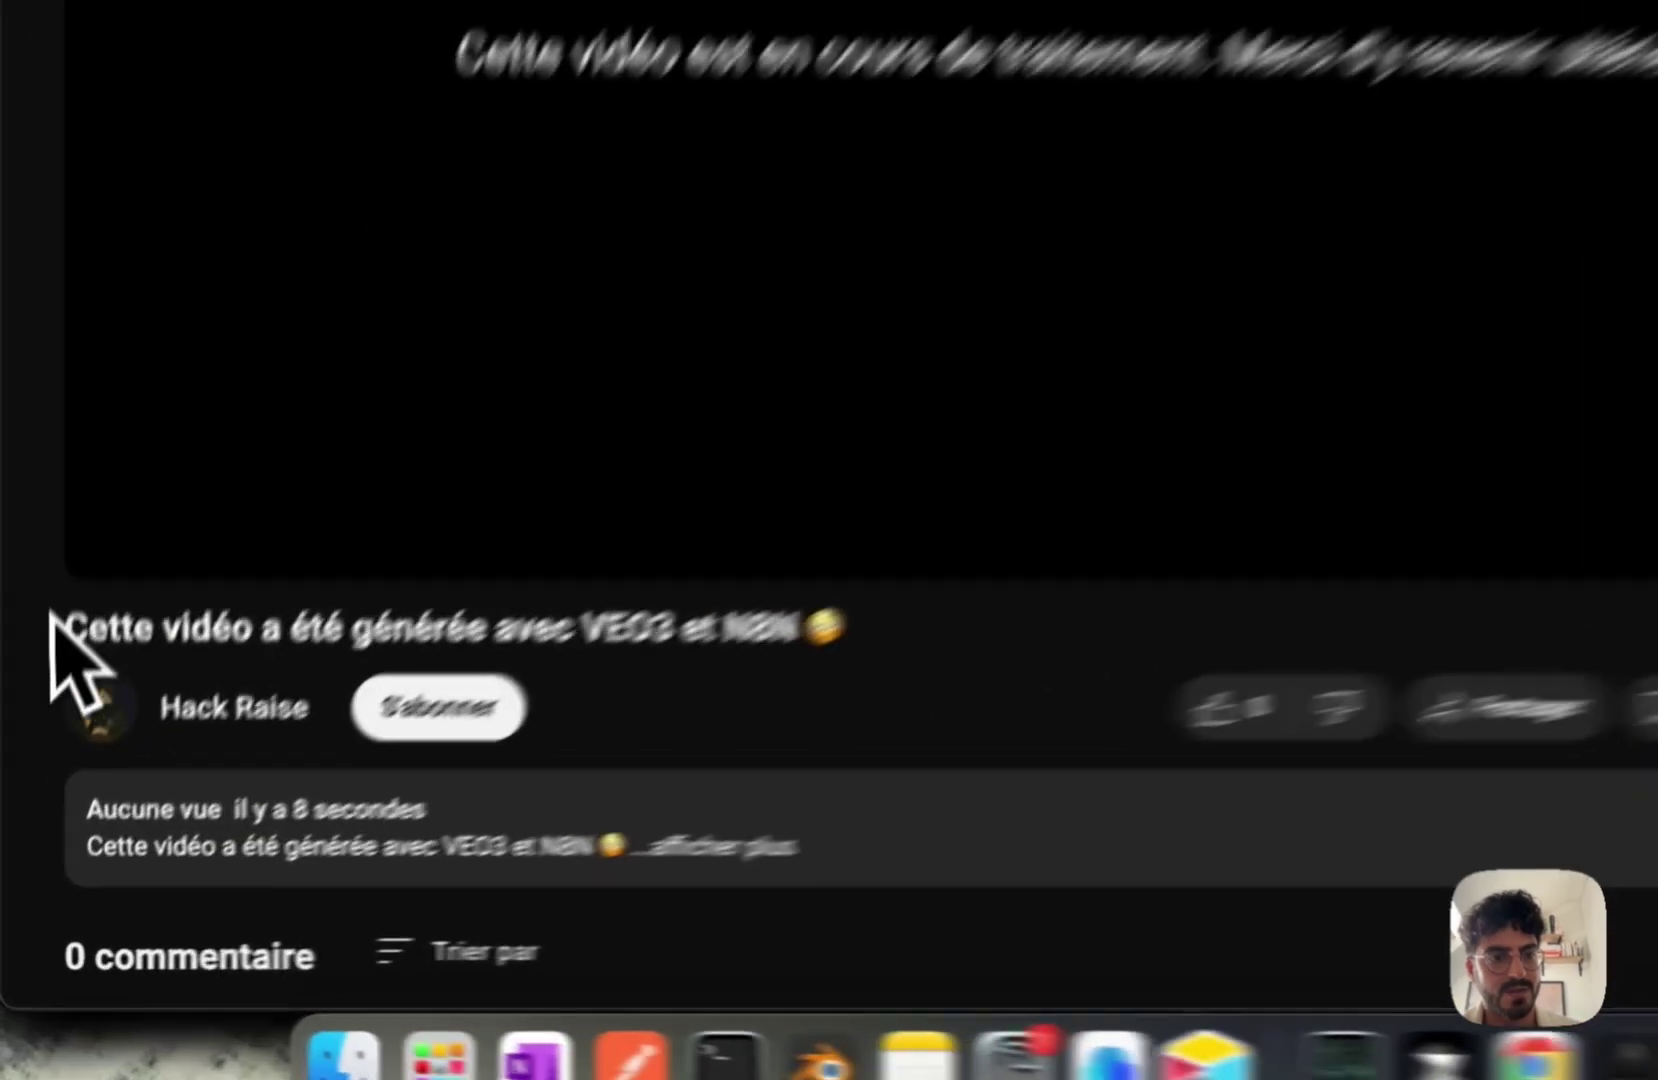
left_click_drag(35, 777, 327, 778)
left_click_drag(790, 500, 1110, 598)
left_click(1163, 556)
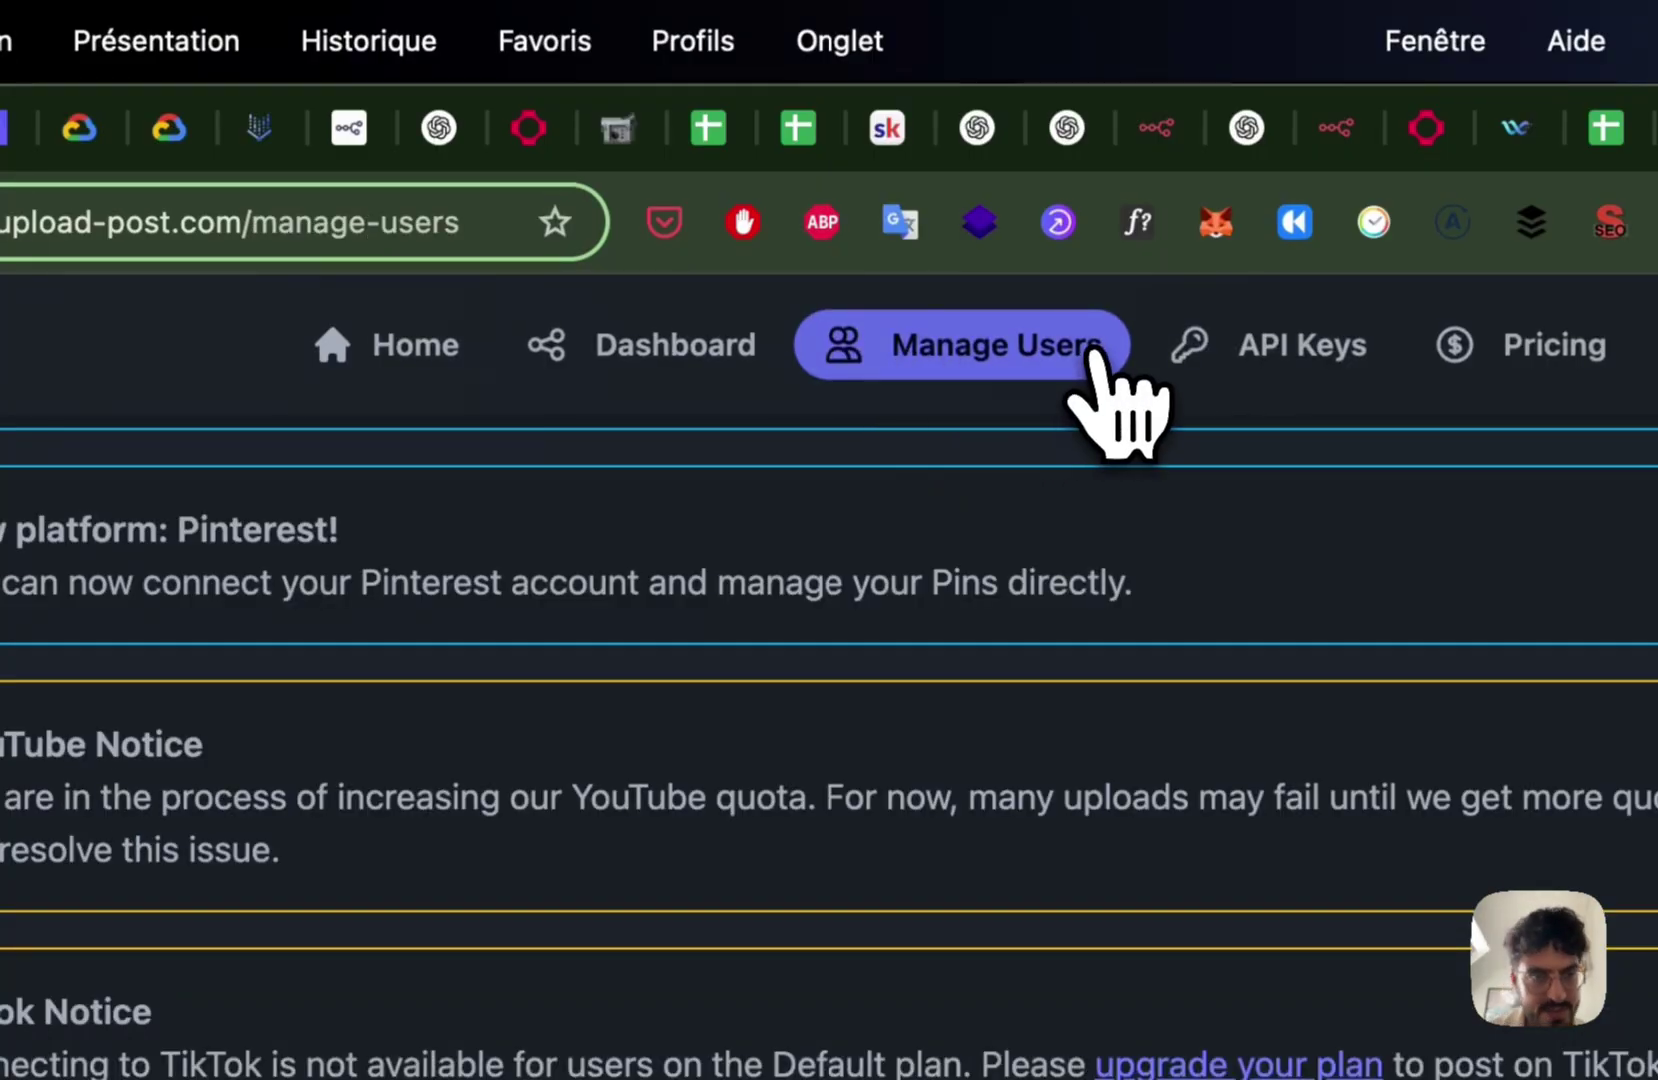
Step: Review Upload-Post's user management page and open the service's pricing page
left_click(1093, 350)
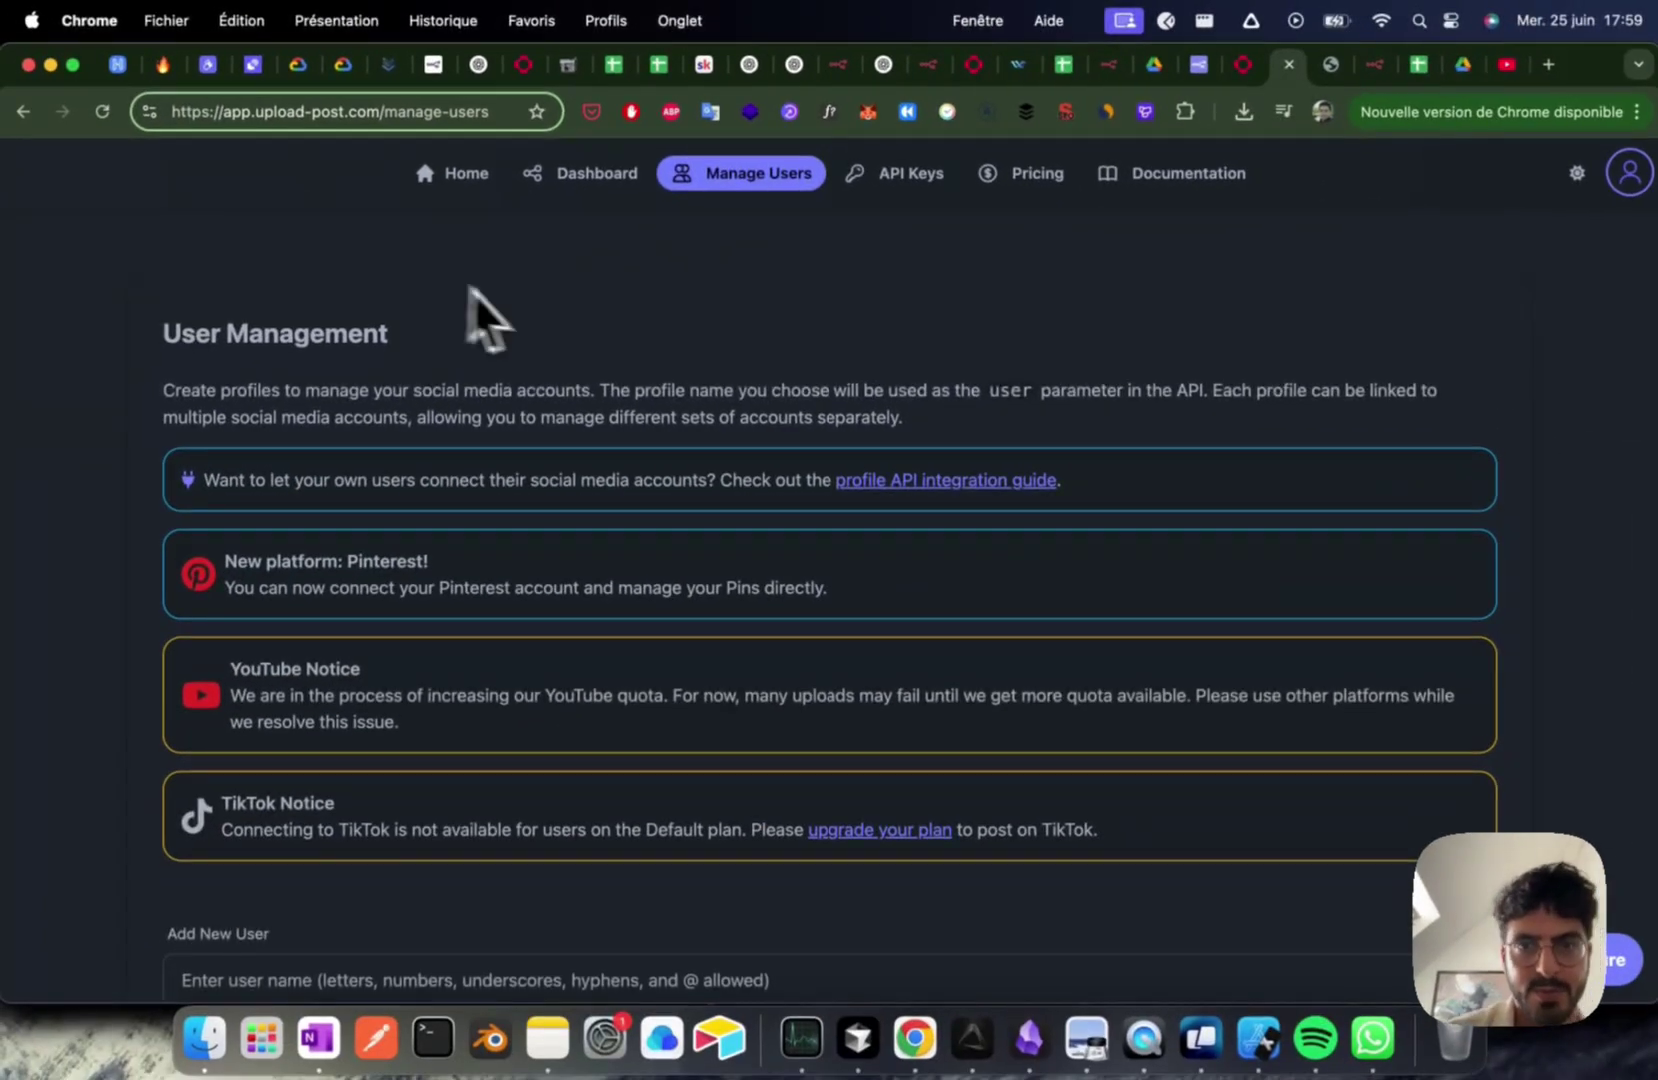
scroll(622, 400, "down", 10)
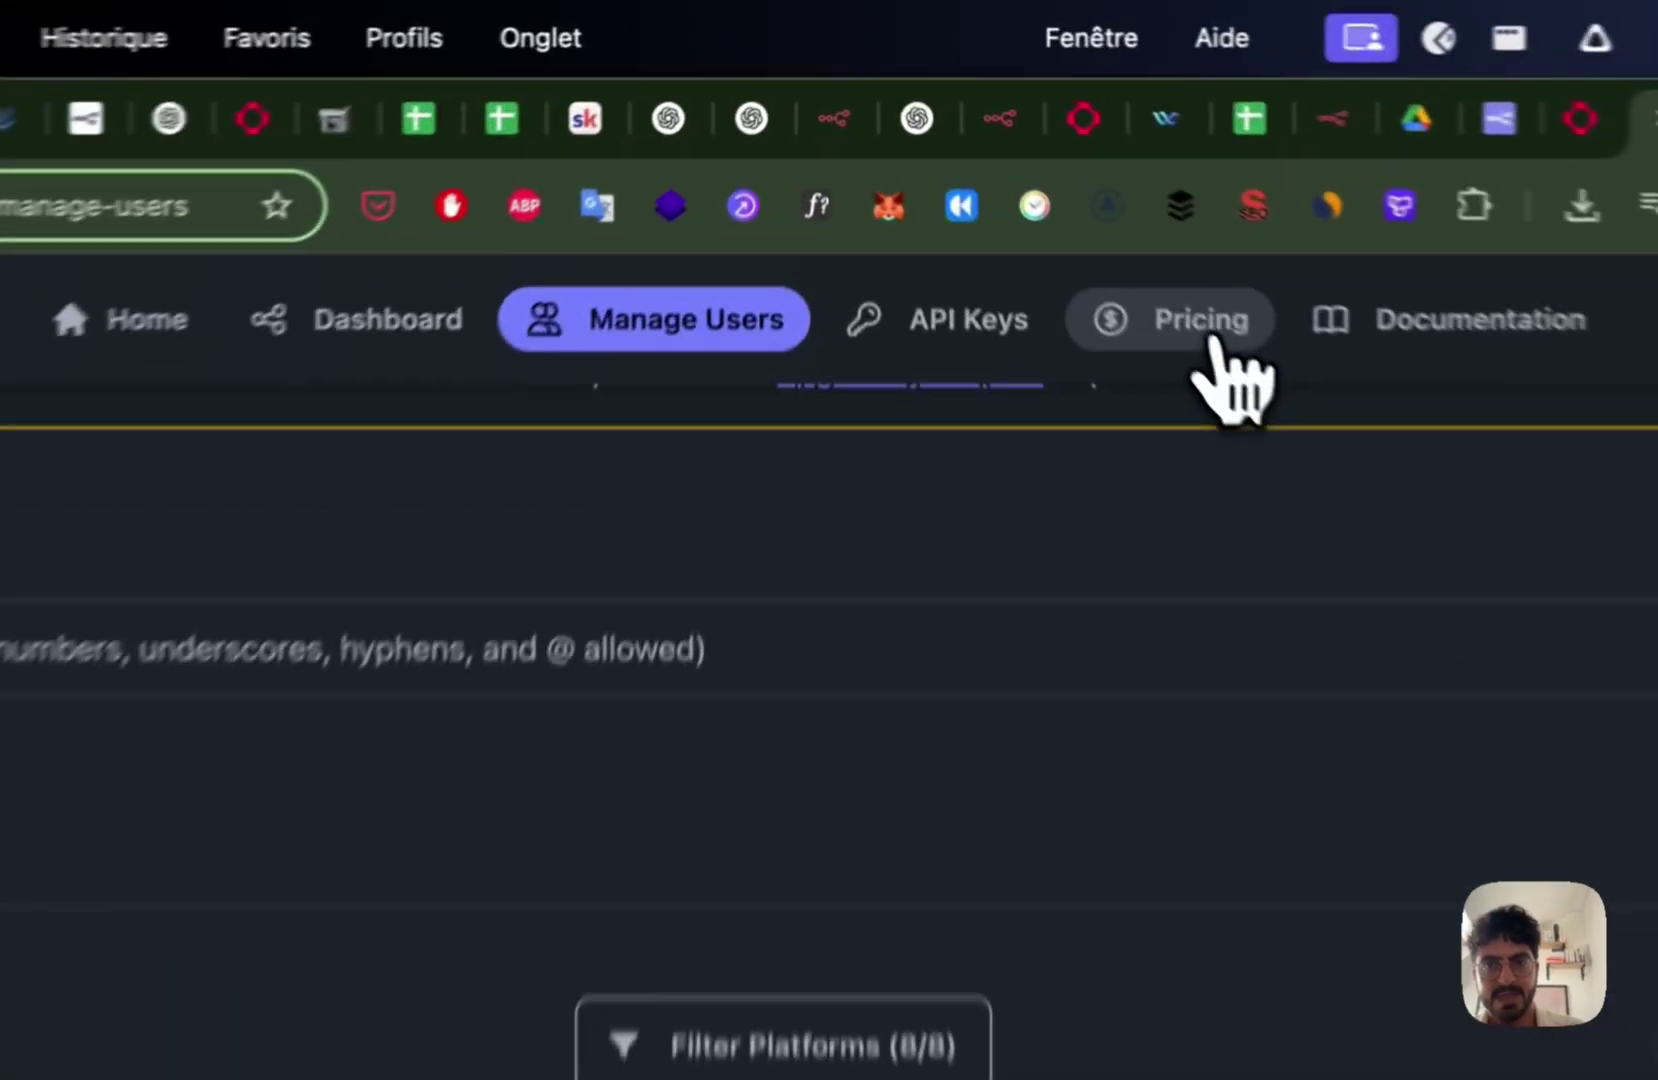
left_click(1030, 174)
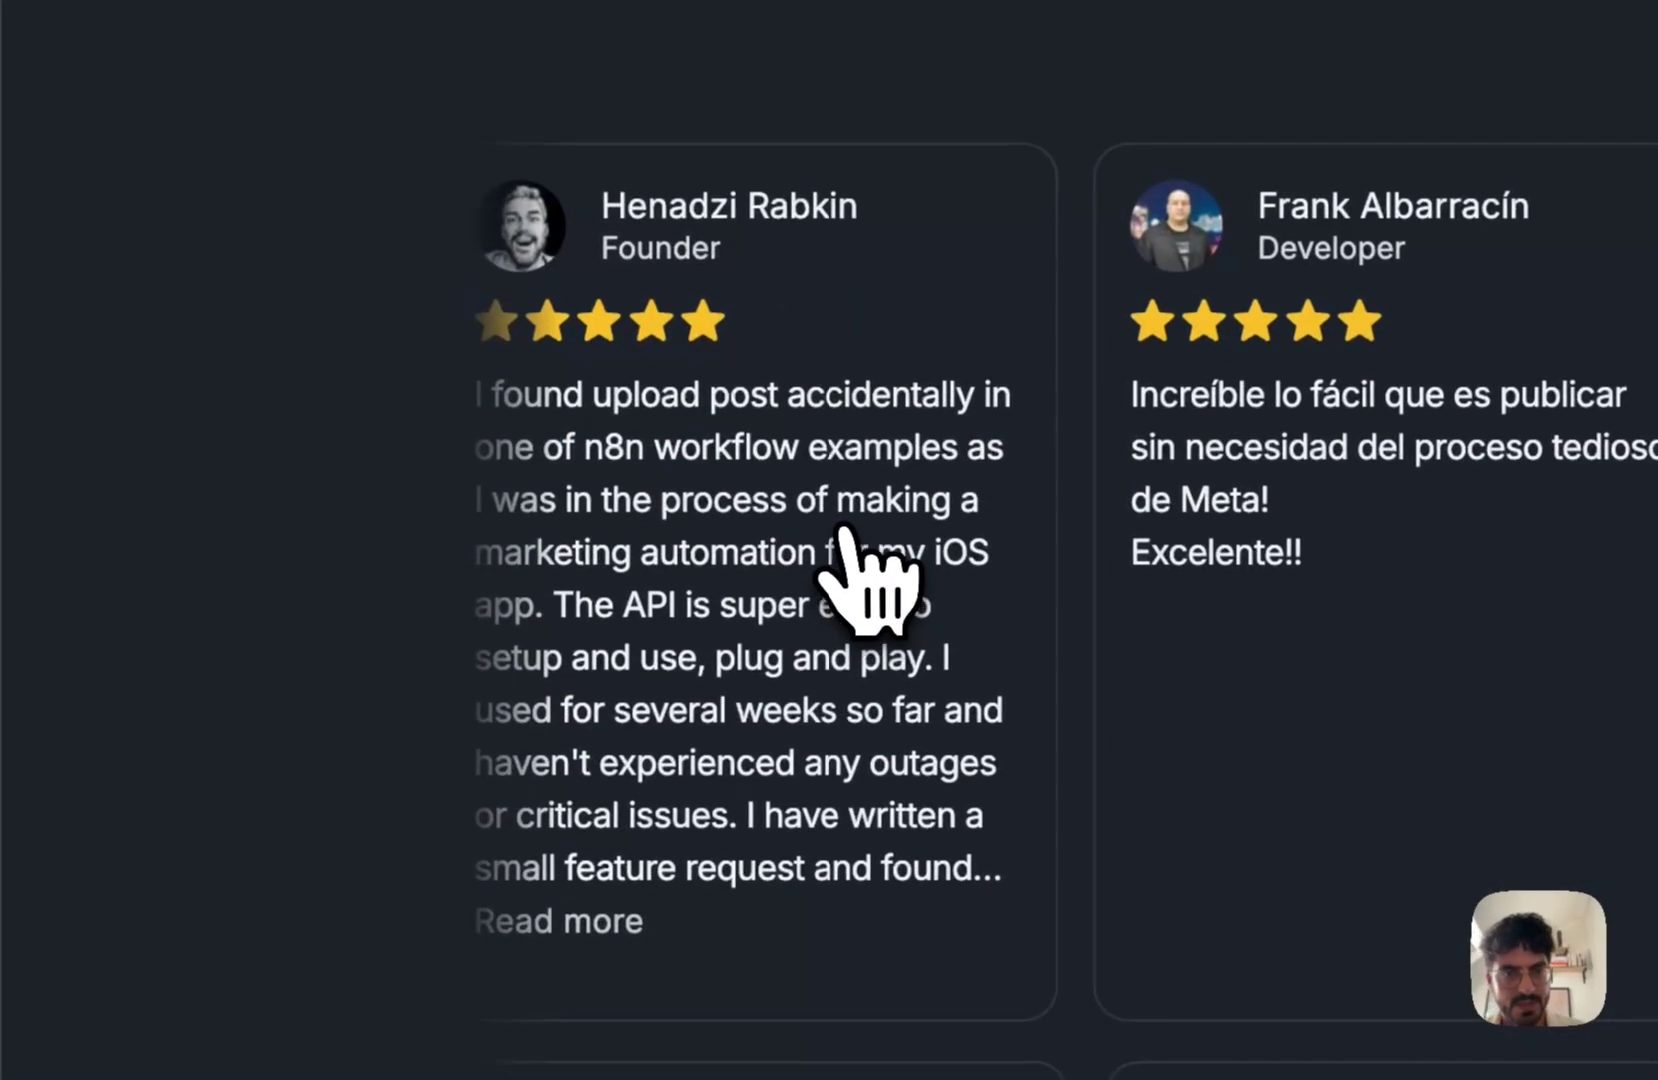
Step: Examine the subscription plans on Upload-Post's pricing page, comparing their monthly prices, upload limits and included profiles
scroll(862, 581, "down", 8)
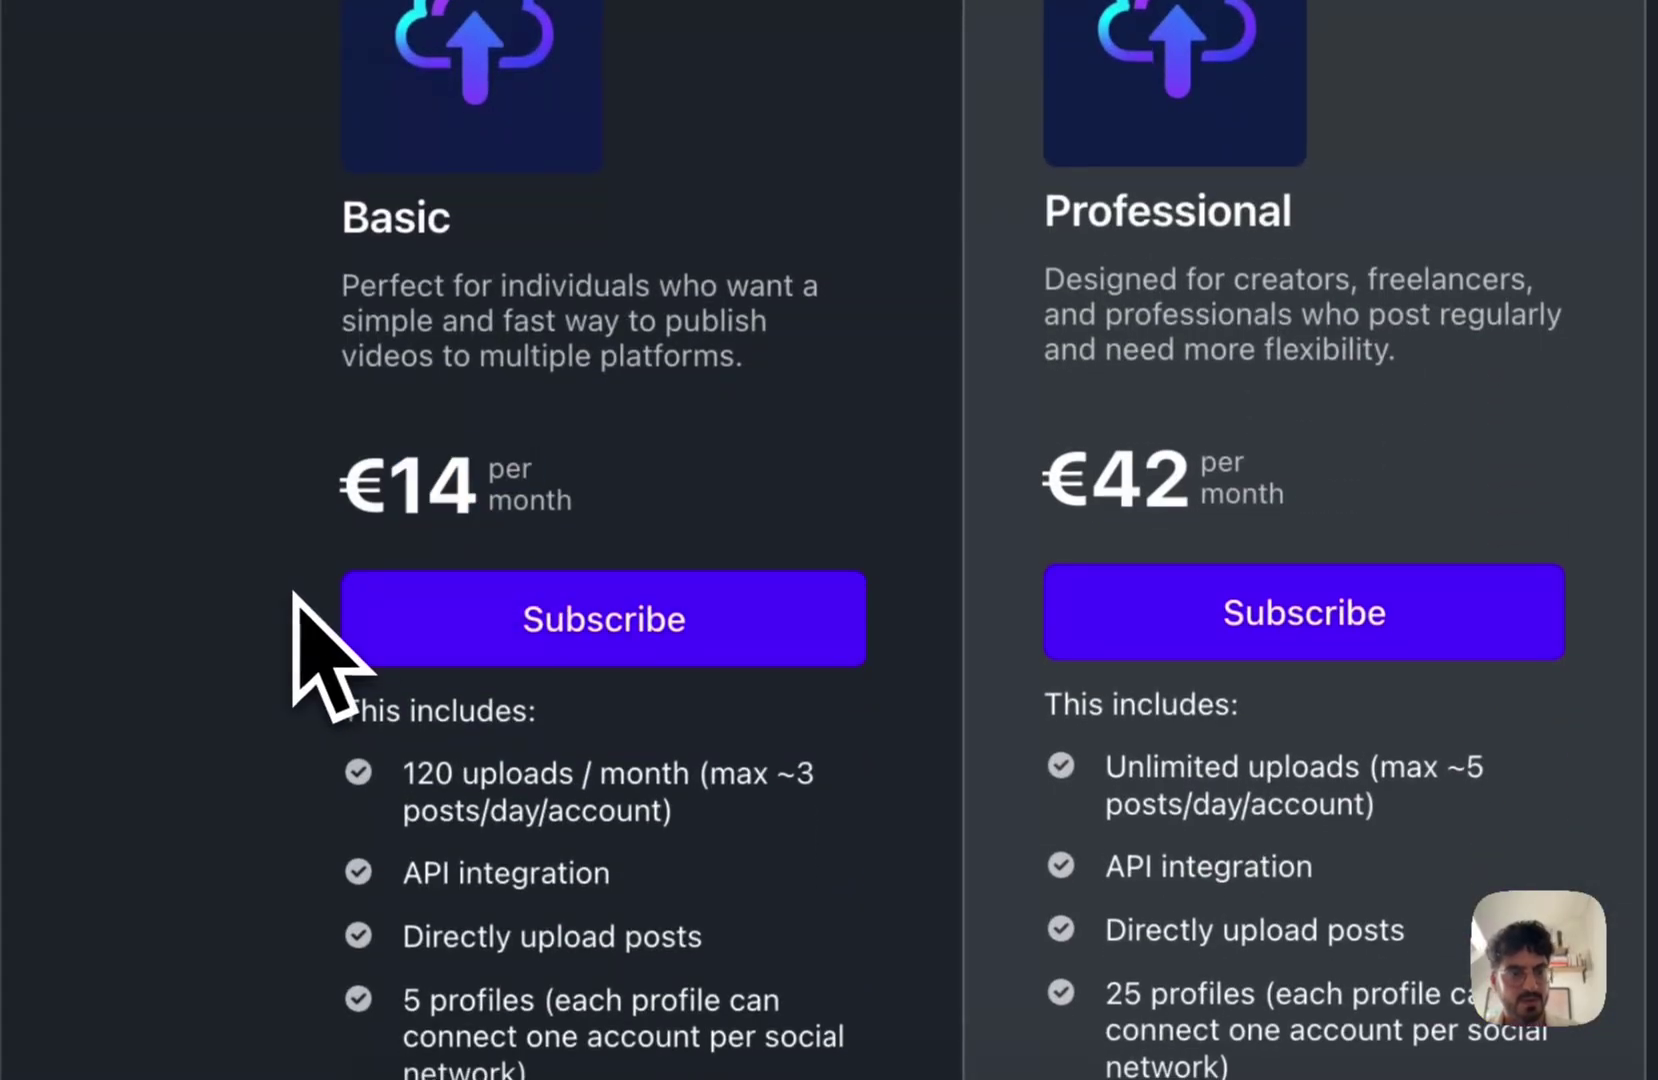
scroll(314, 659, "down", 3)
scroll(295, 600, "up", 3)
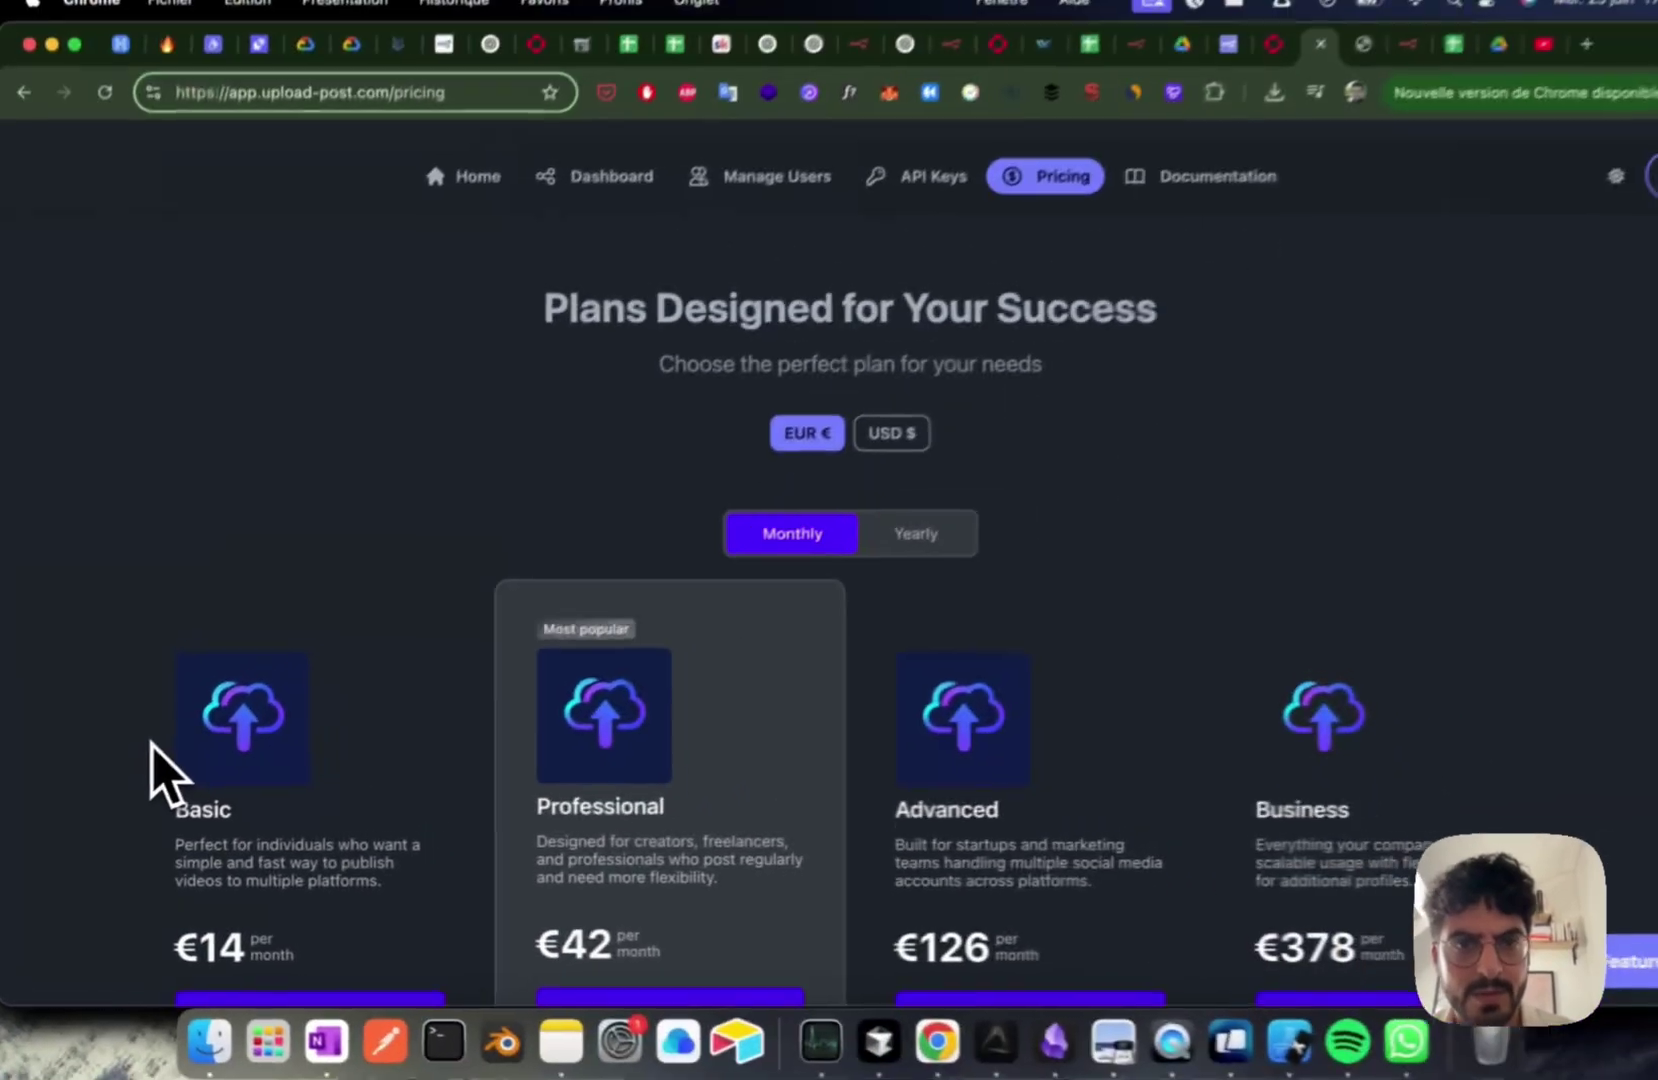
scroll(150, 760, "down", 4)
scroll(148, 749, "up", 1)
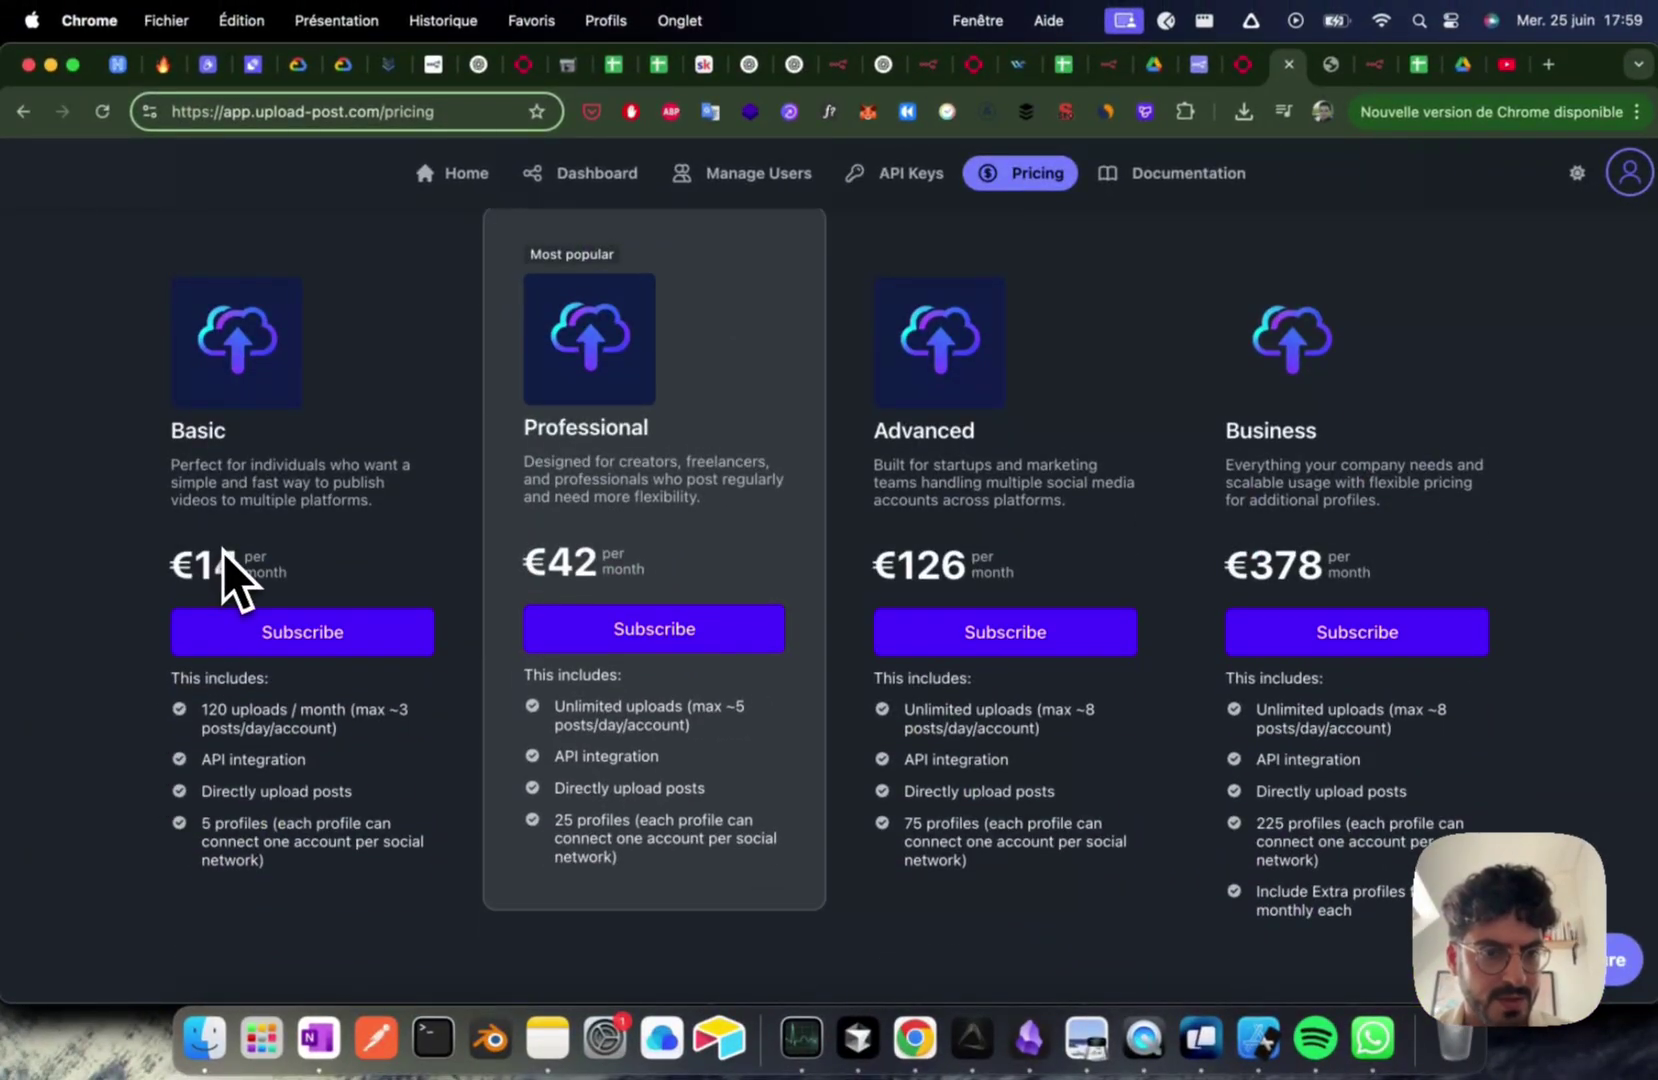
Step: Open Upload-Post's home page and highlight the text about the 10 free uploads per month
scroll(426, 289, "up", 4)
left_click(455, 173)
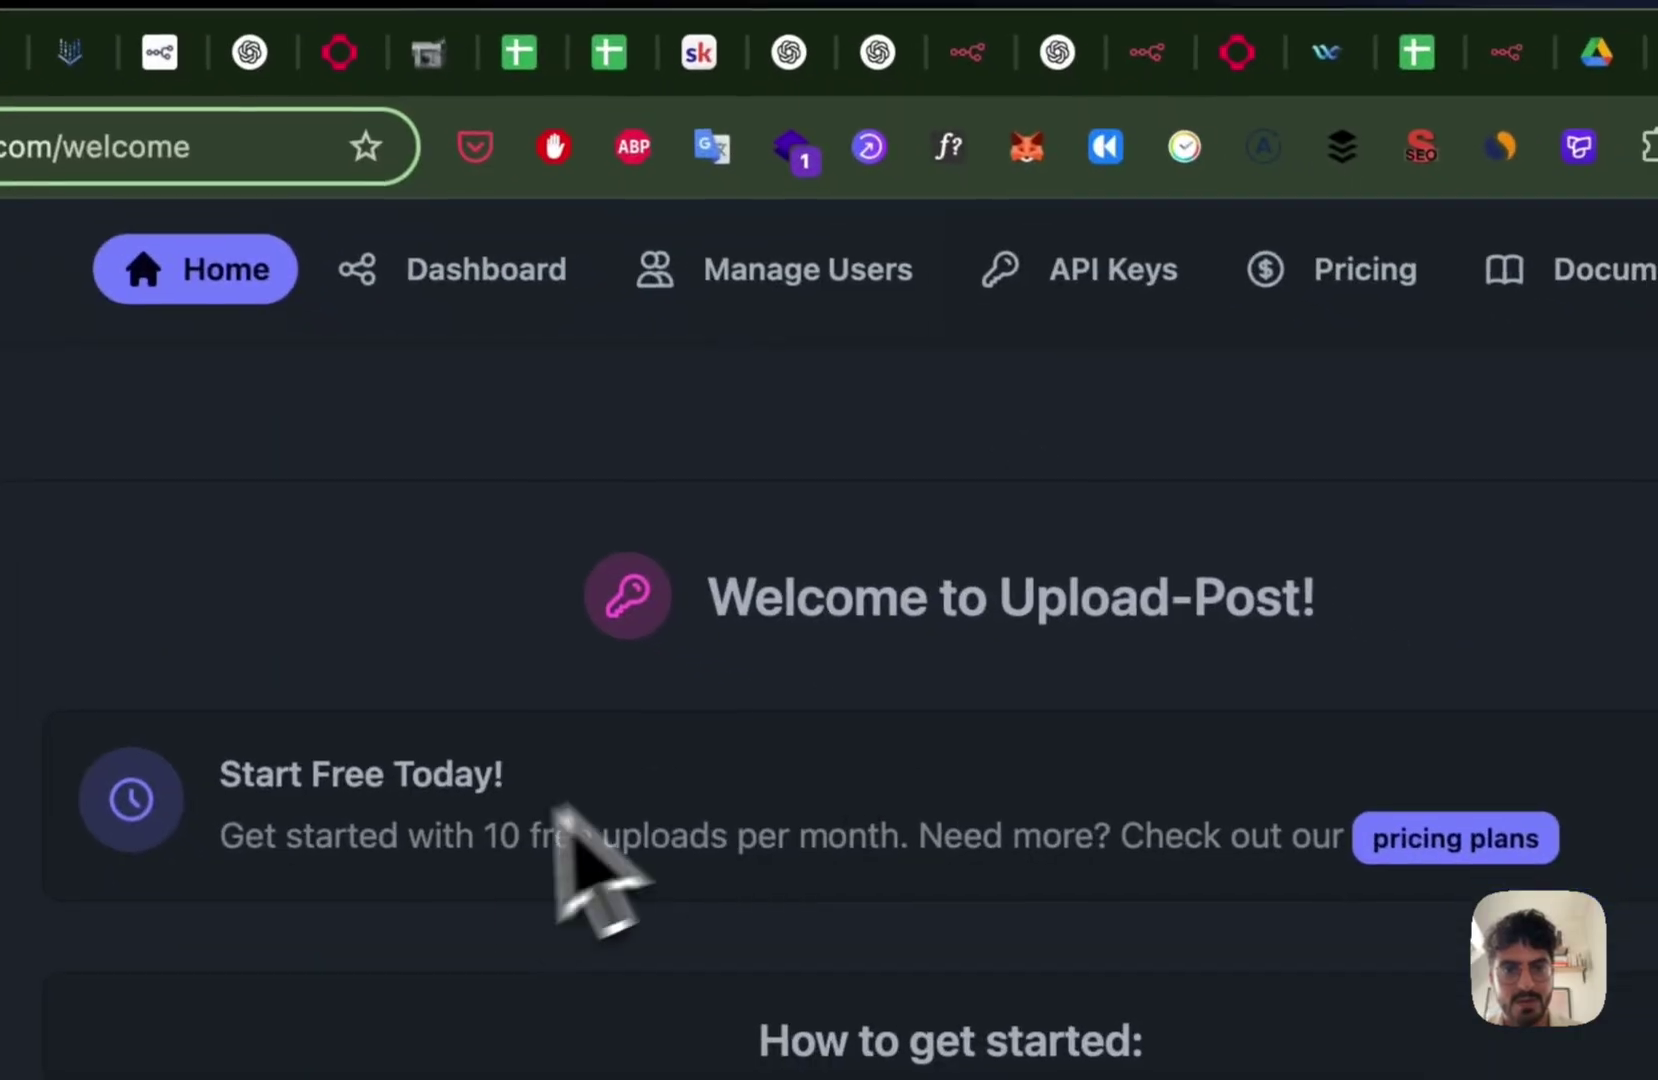
left_click_drag(441, 836, 905, 836)
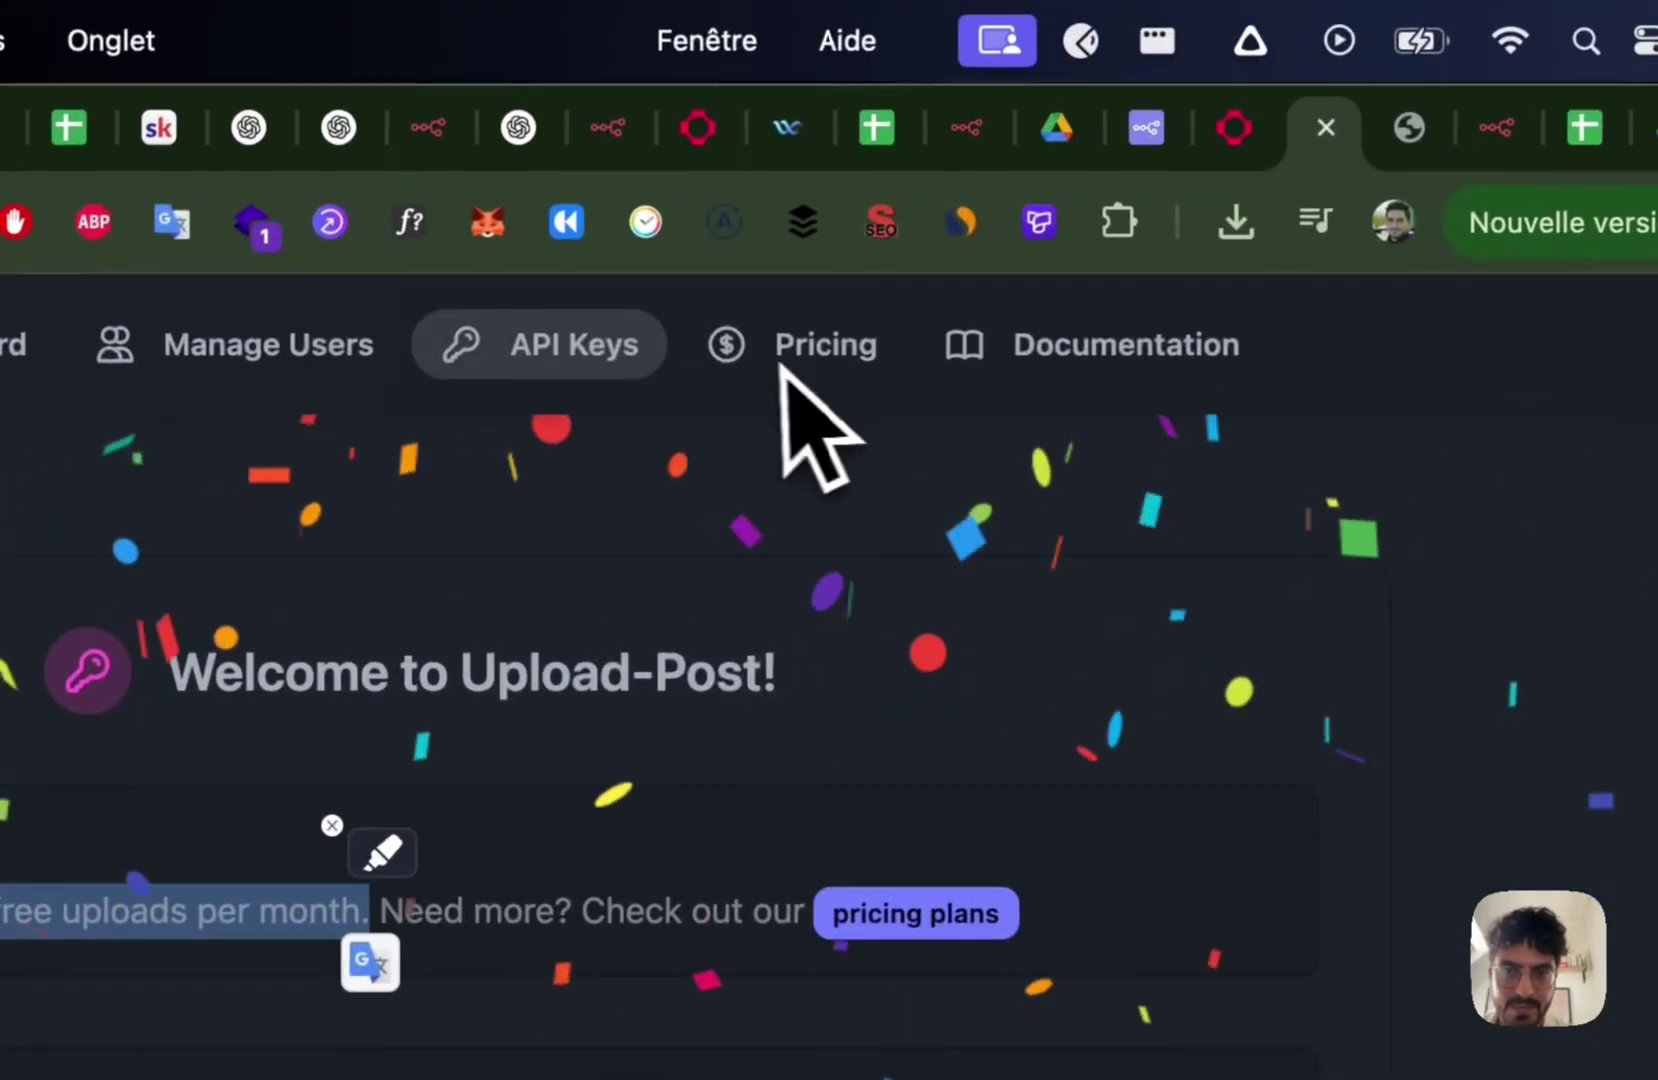
Step: Reopen the pricing page to examine the Basic and Professional plans' prices and features, and open the Upload-Post dashboard
left_click(1305, 353)
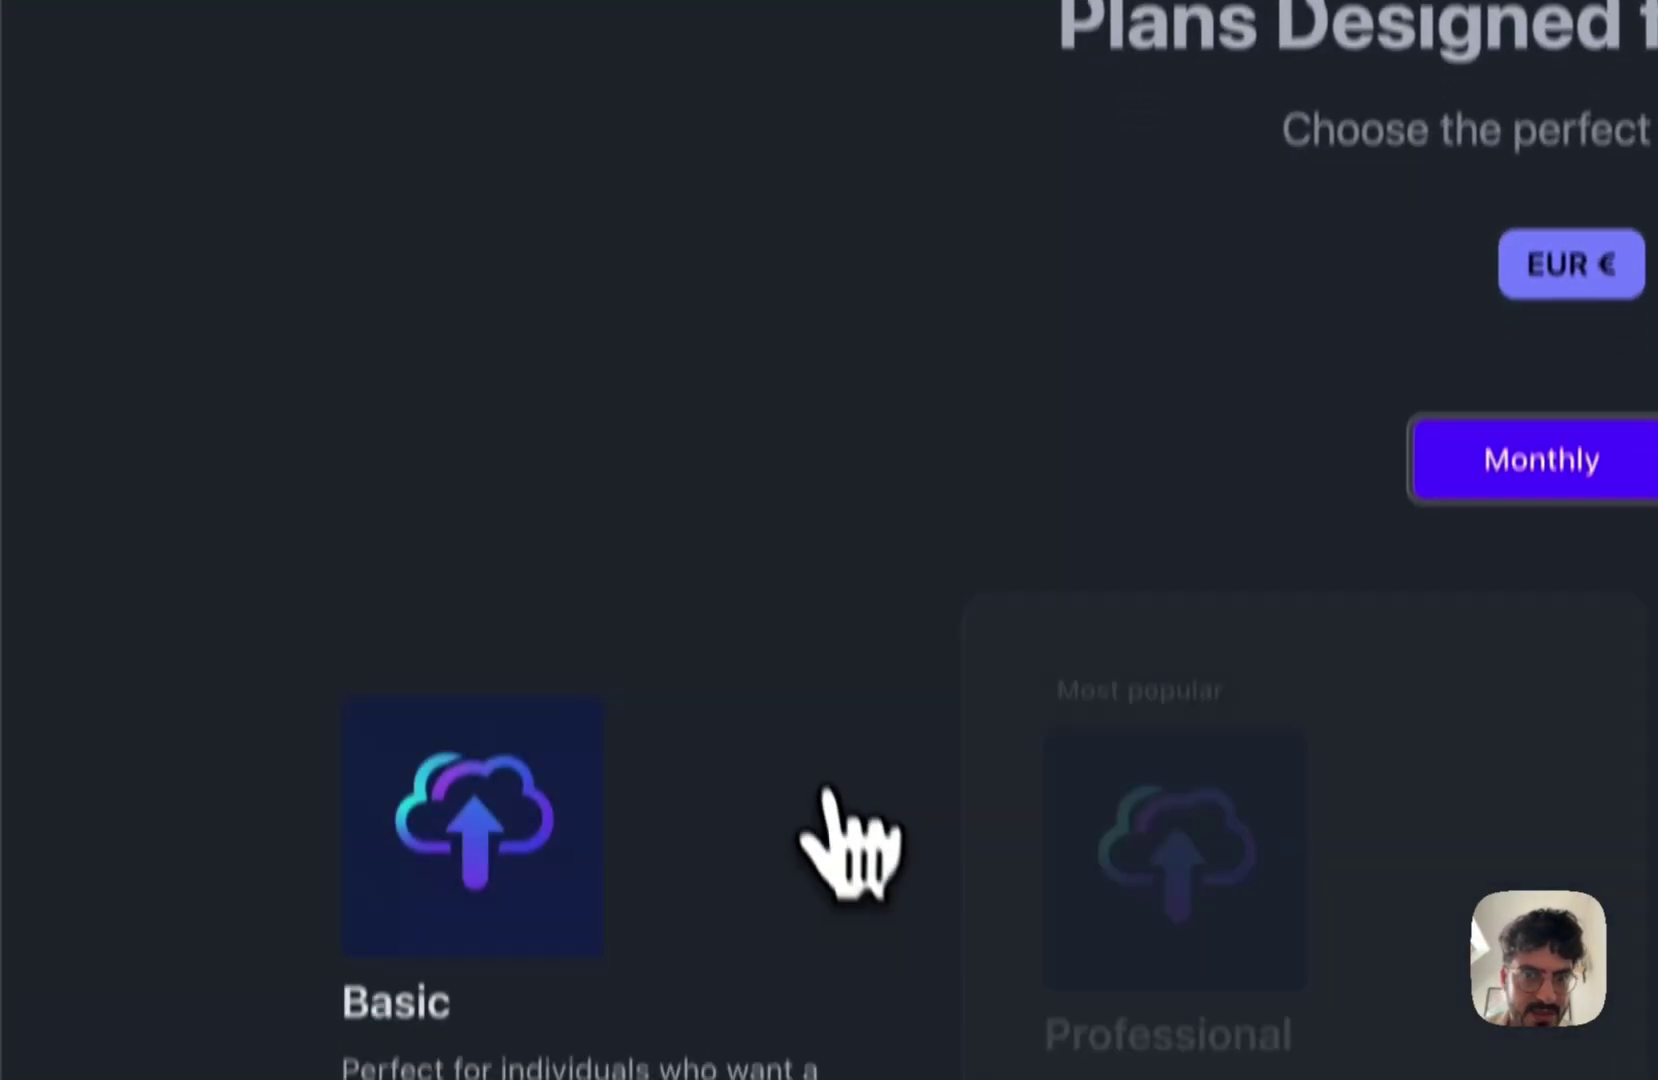
scroll(855, 845, "down", 5)
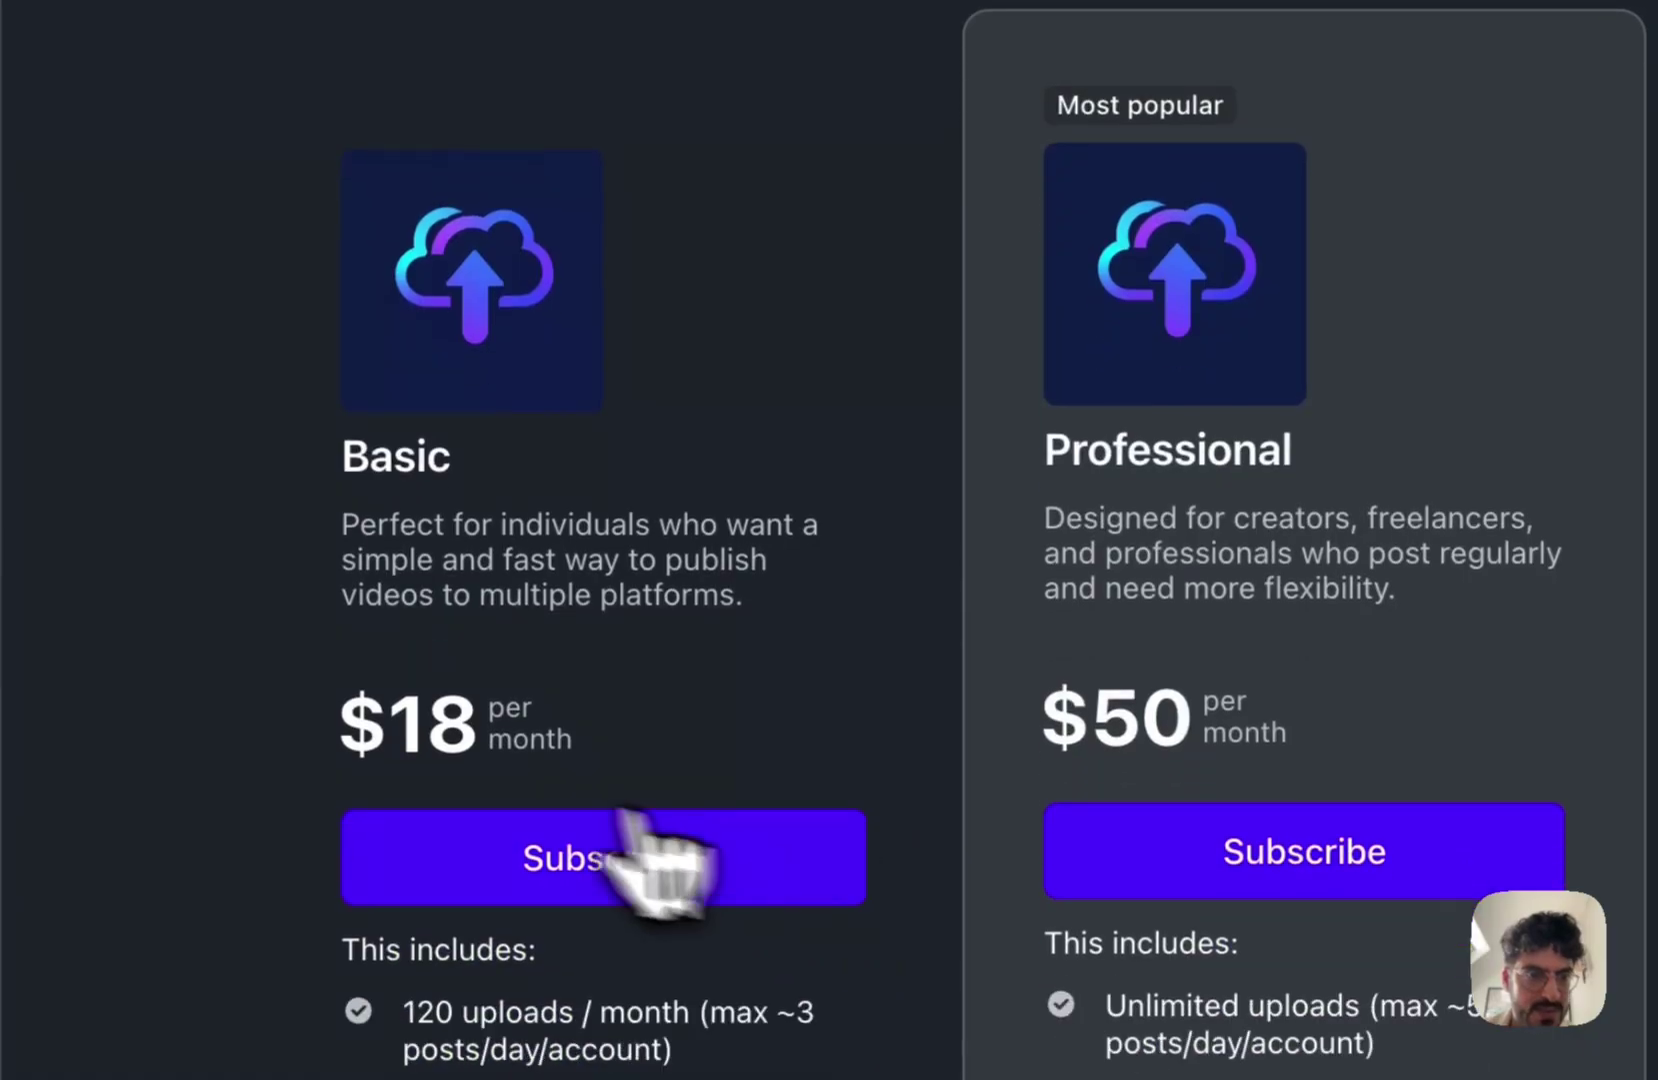
double_click(360, 238)
left_click(172, 312)
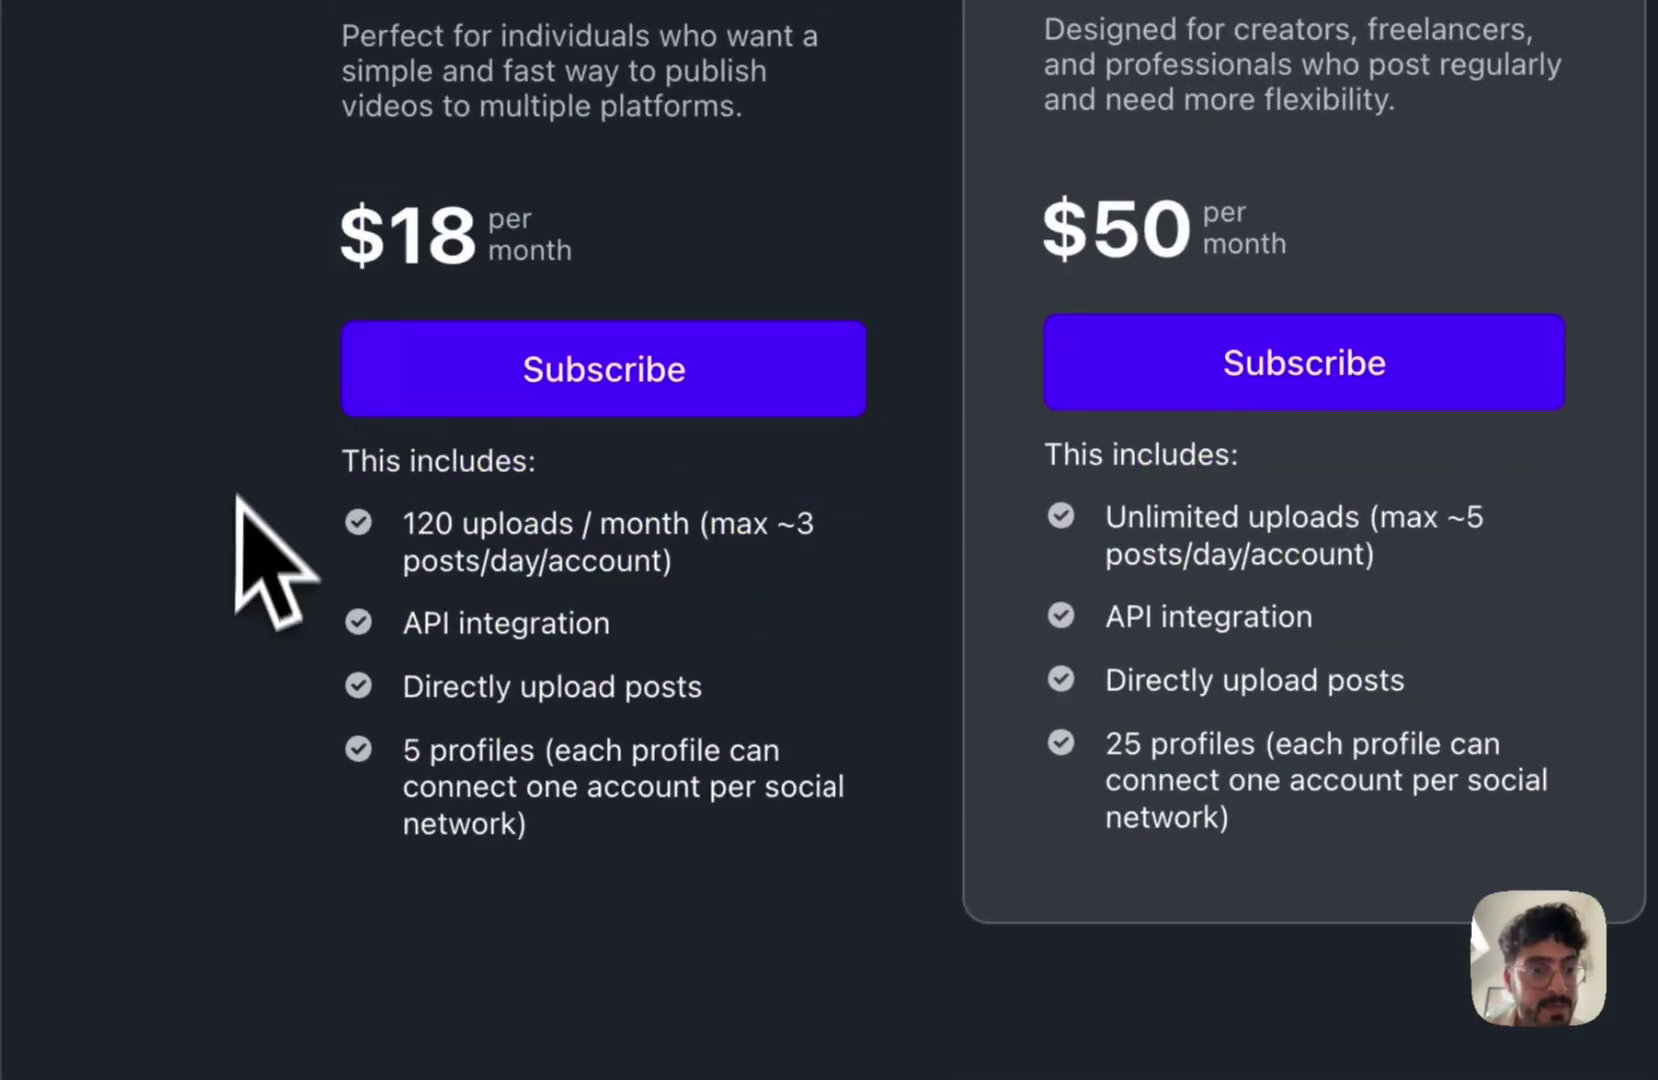
scroll(238, 500, "up", 2)
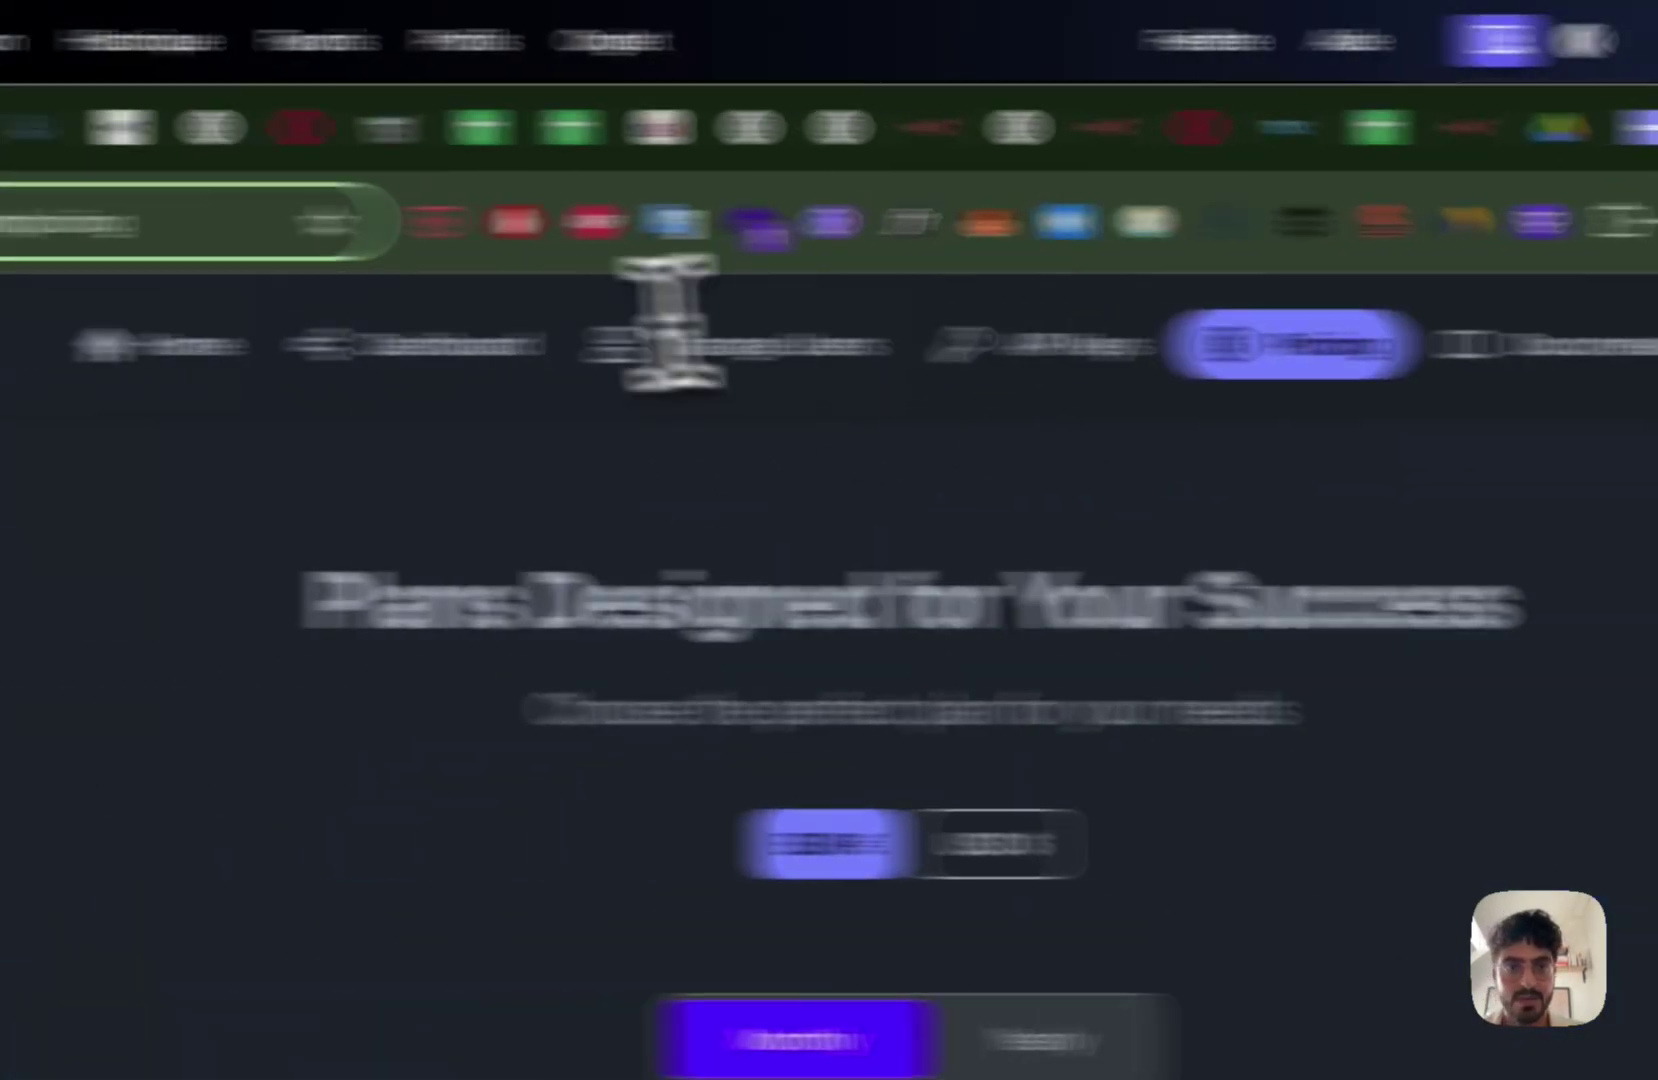
left_click(25, 308)
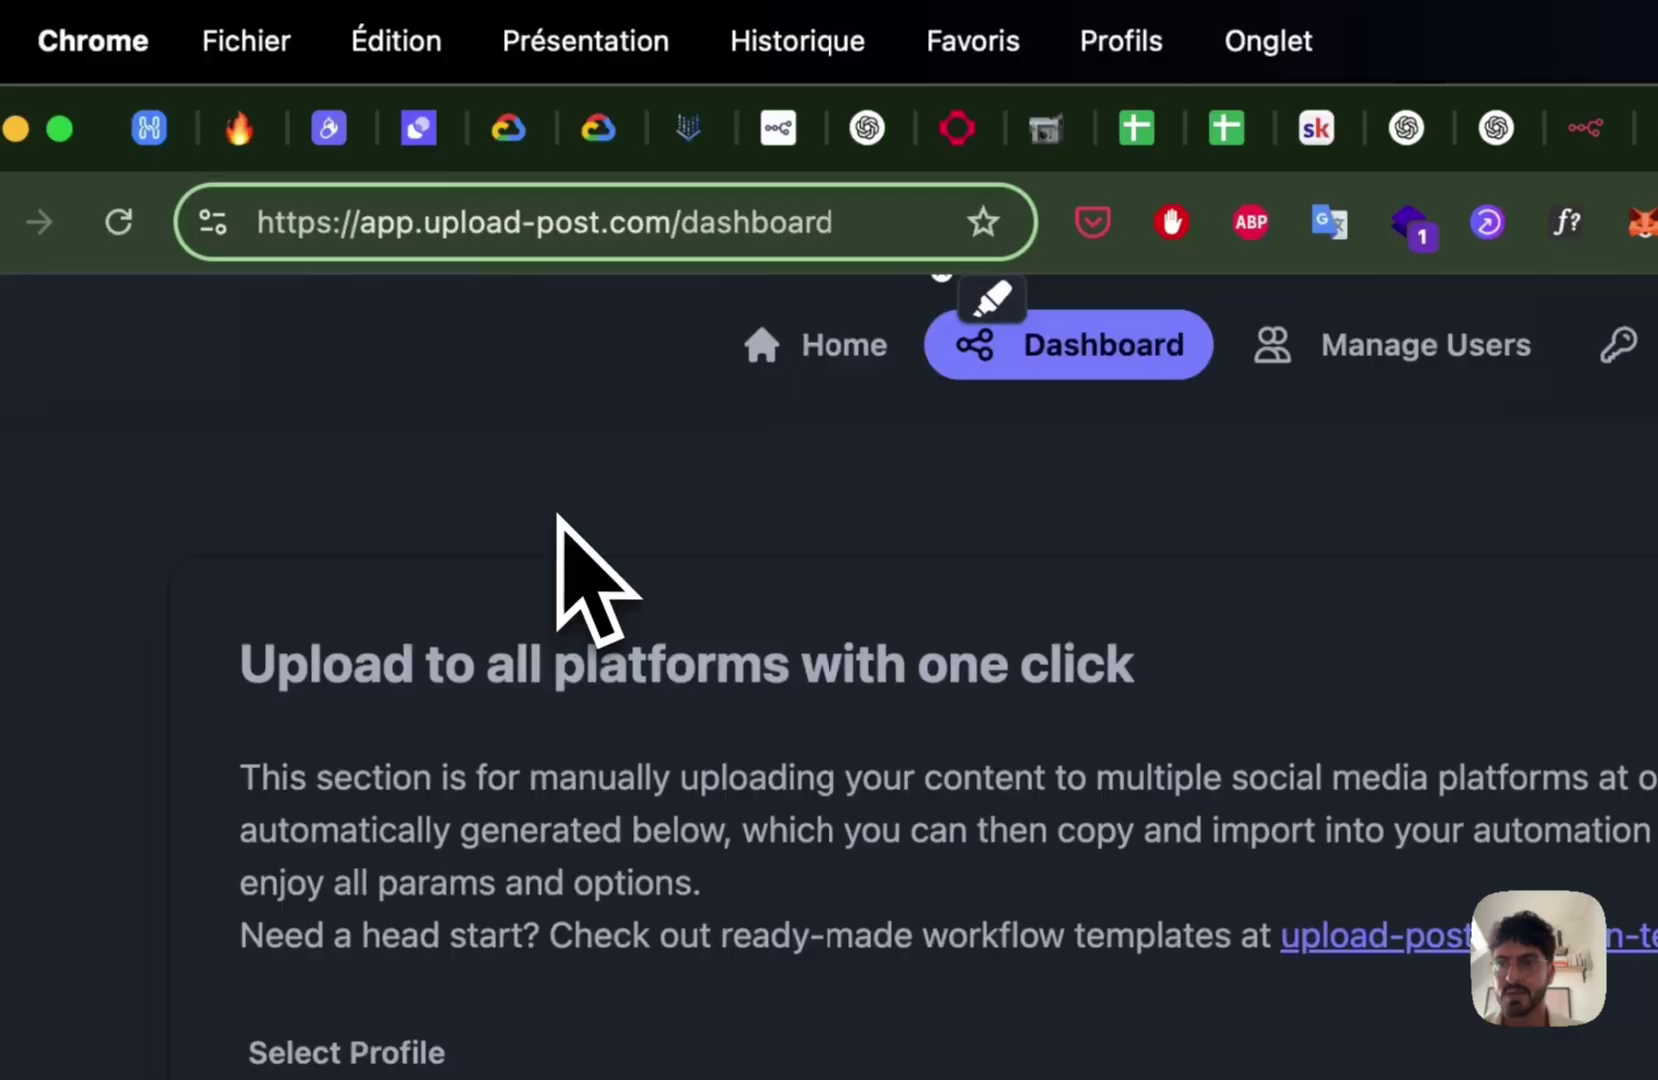
Step: Go to the posted YouTube video's browser tab and review the video, its title and its description
key("ctrl+Tab")
key("ctrl+Tab")
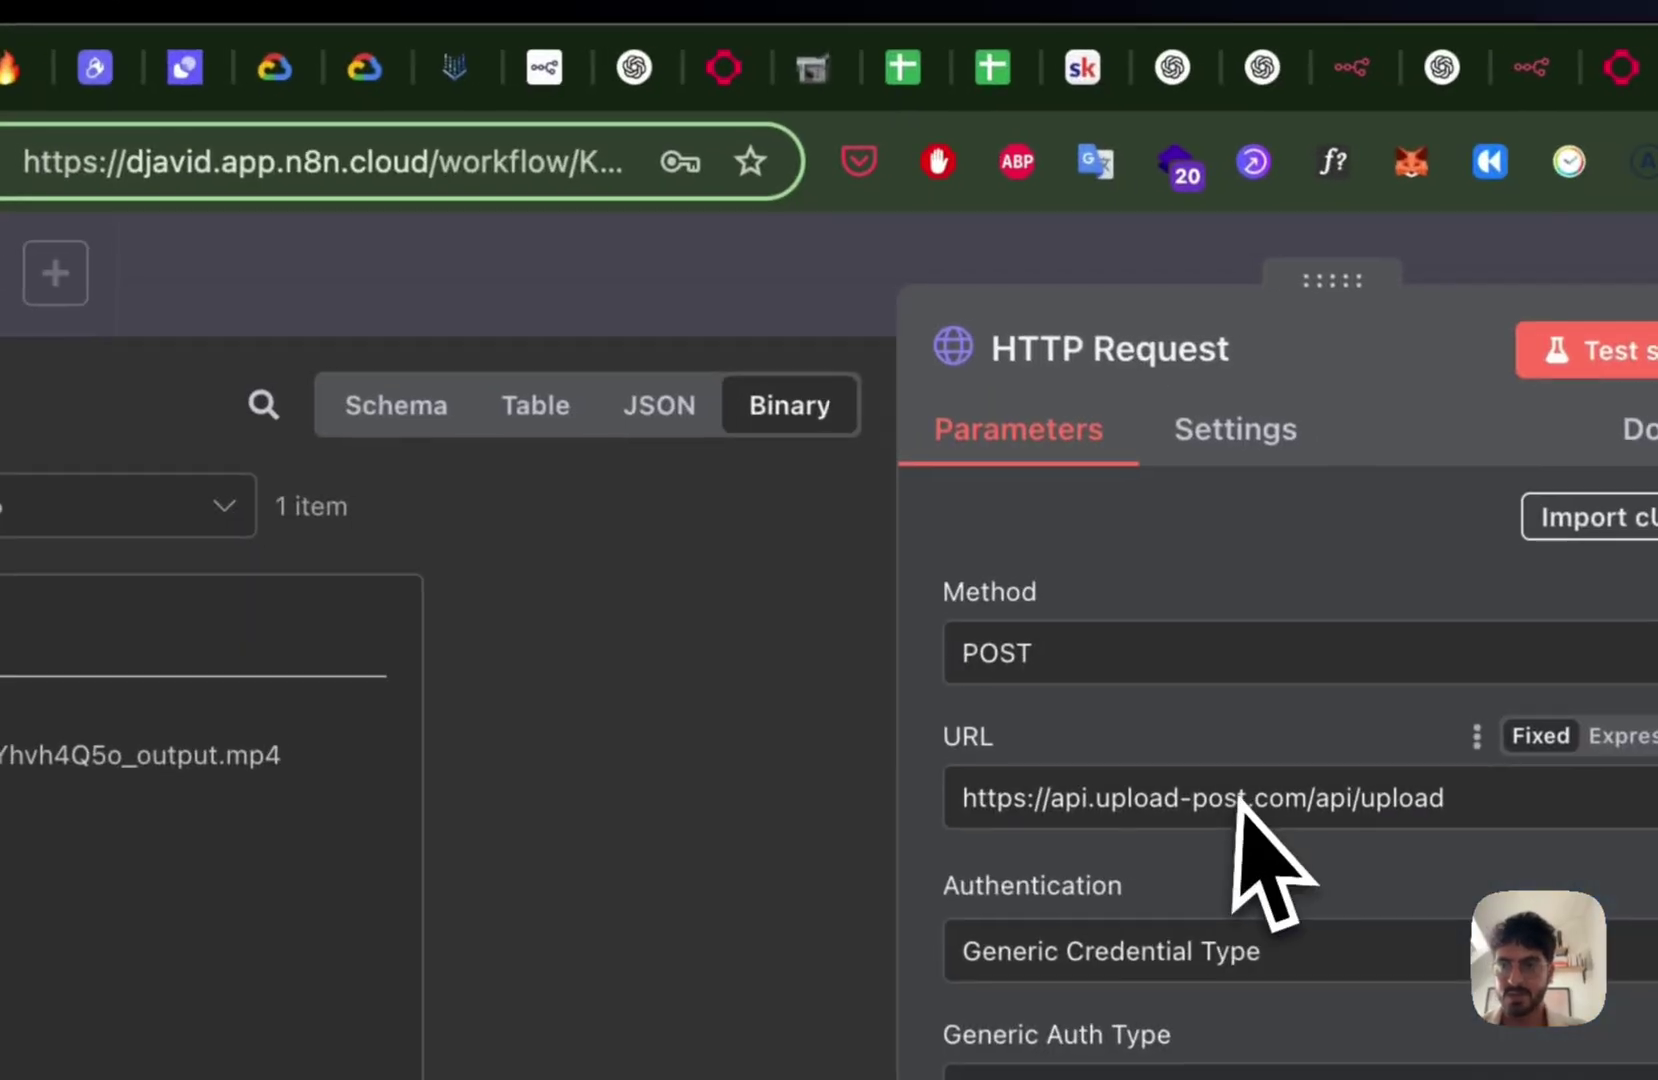
key("ctrl+Tab")
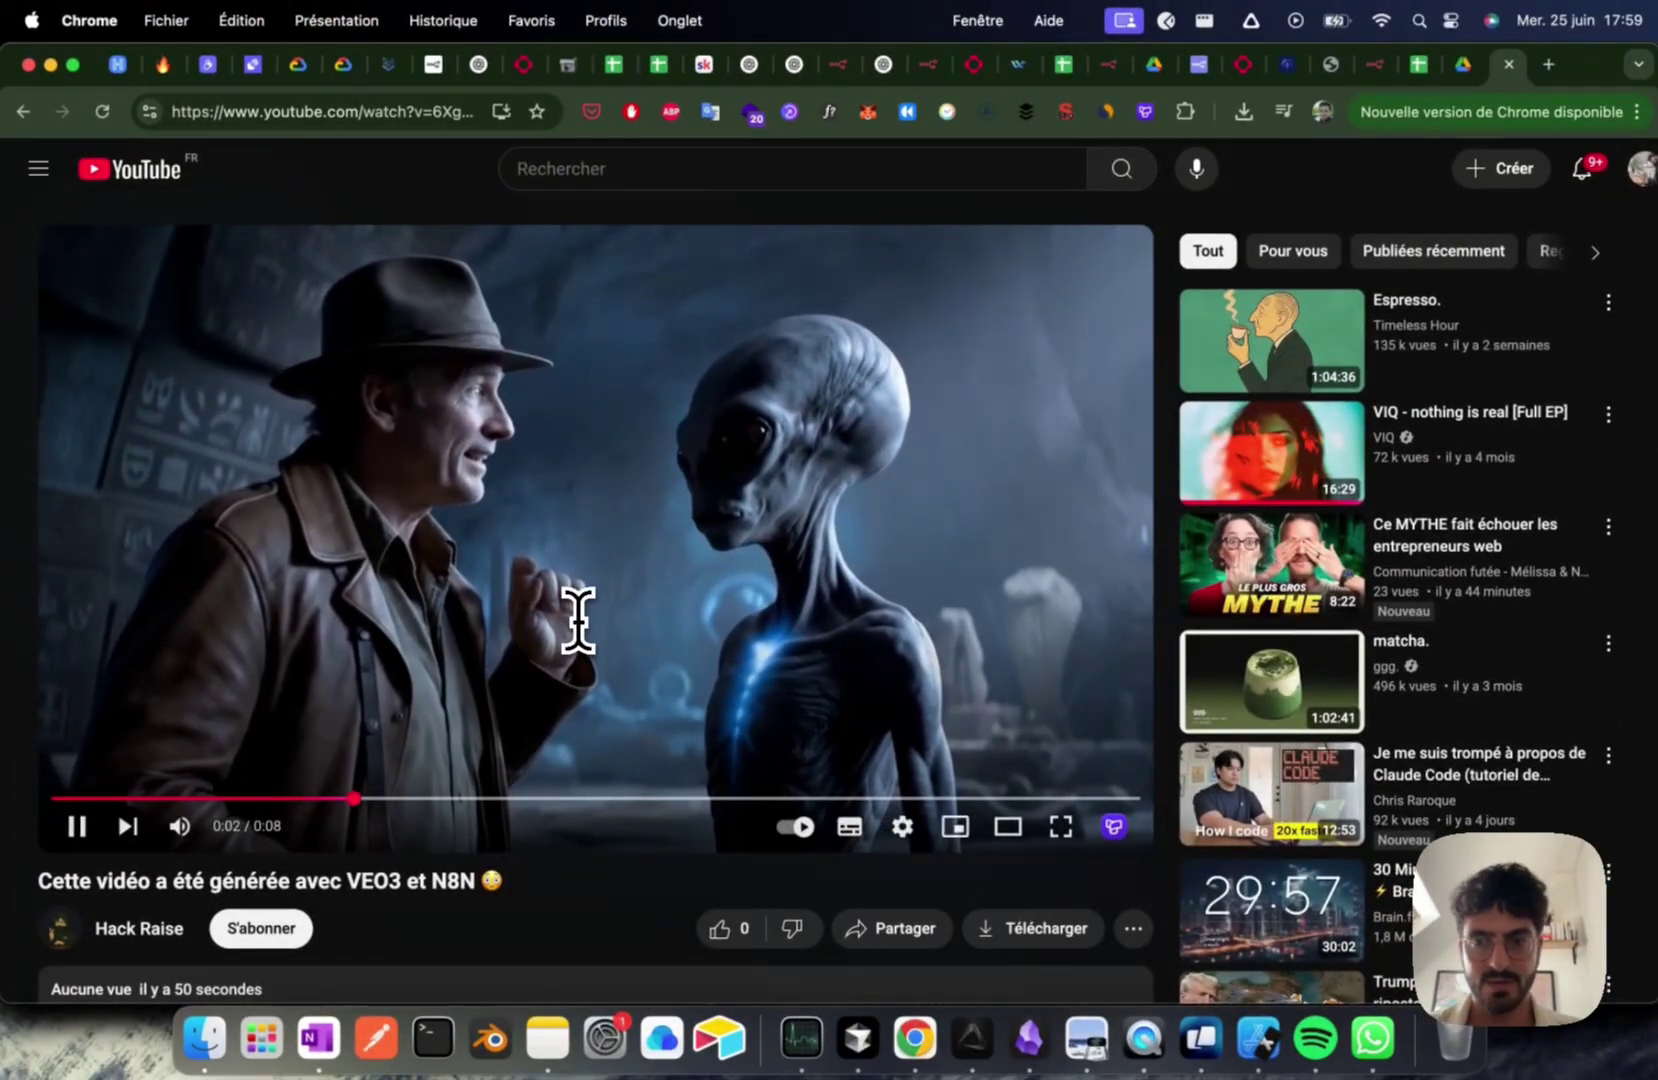
scroll(578, 620, "down", 3)
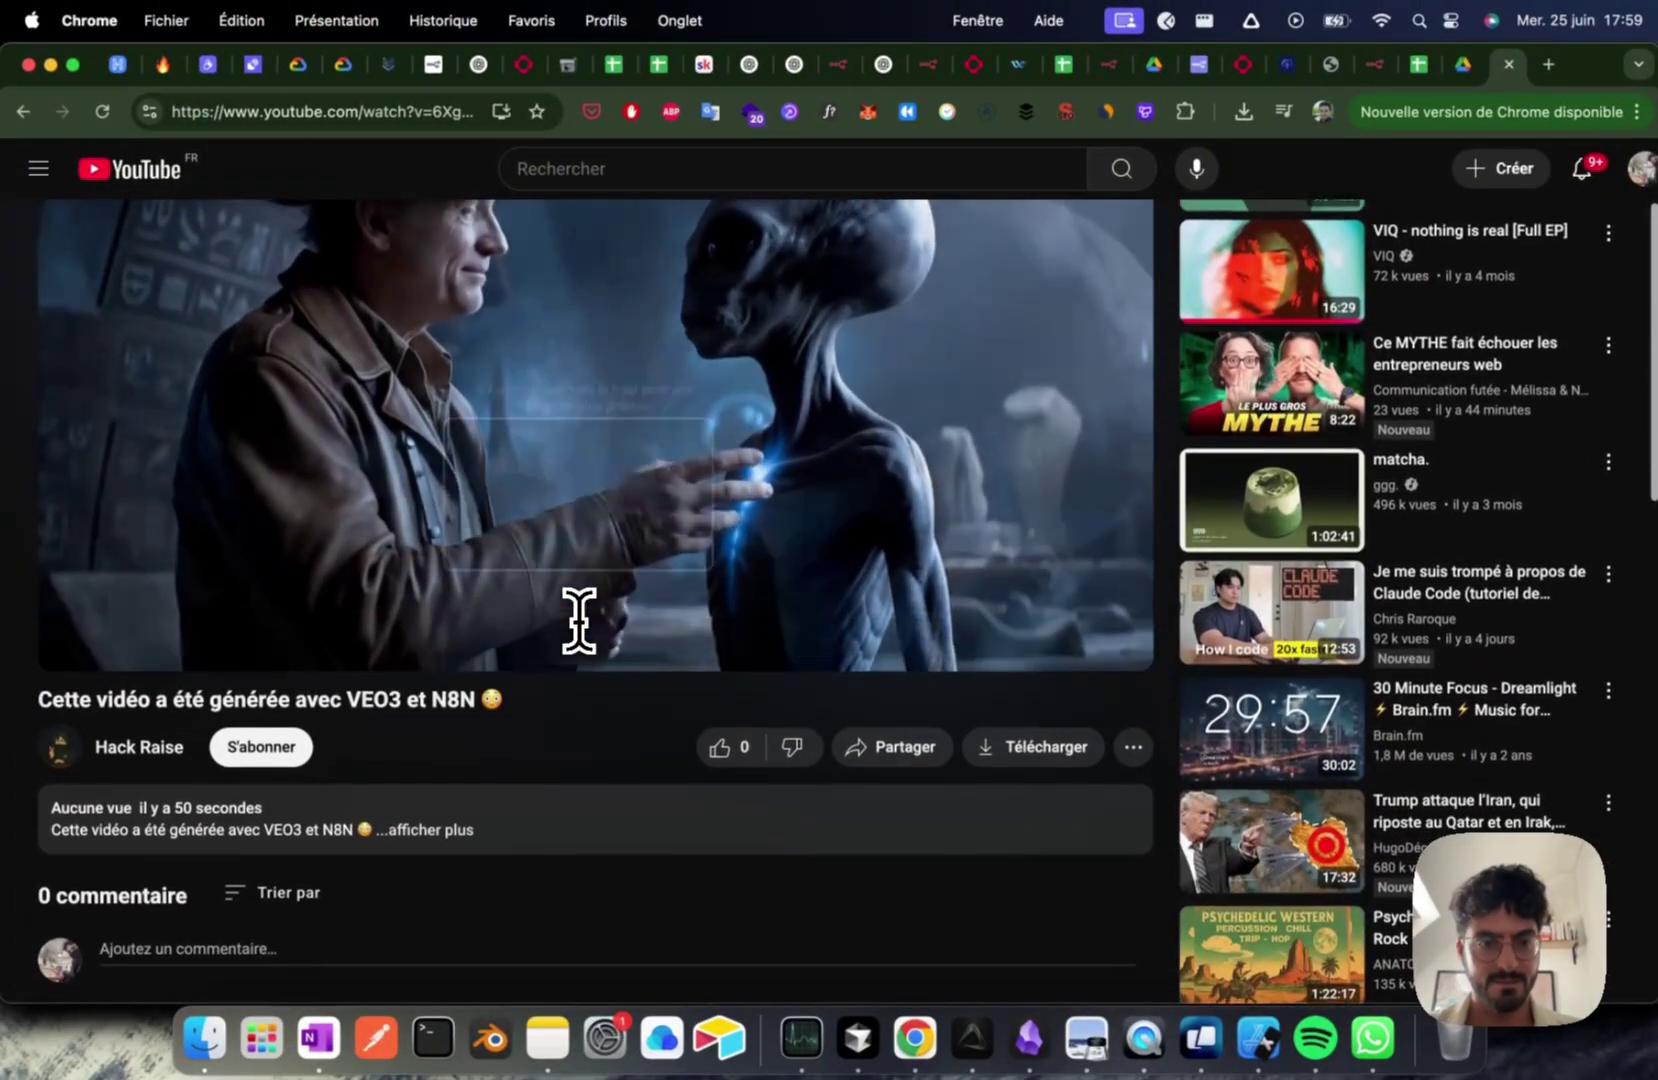
scroll(578, 620, "up", 3)
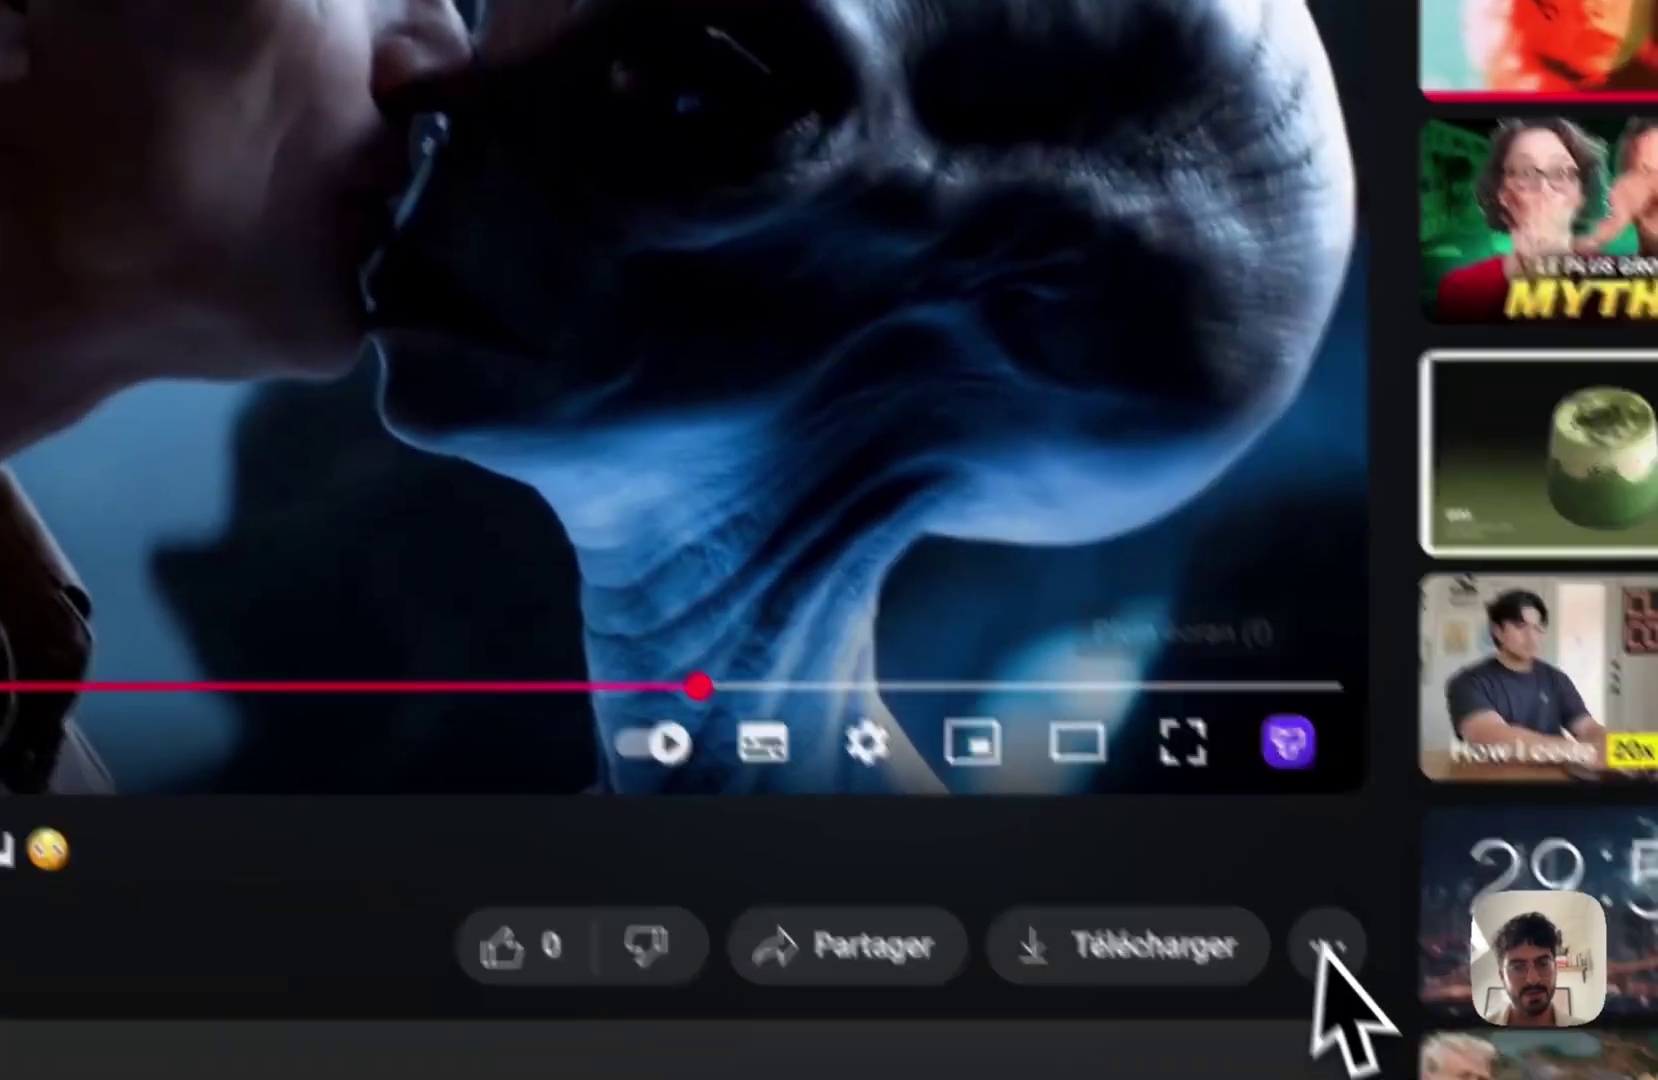
left_click(1265, 945)
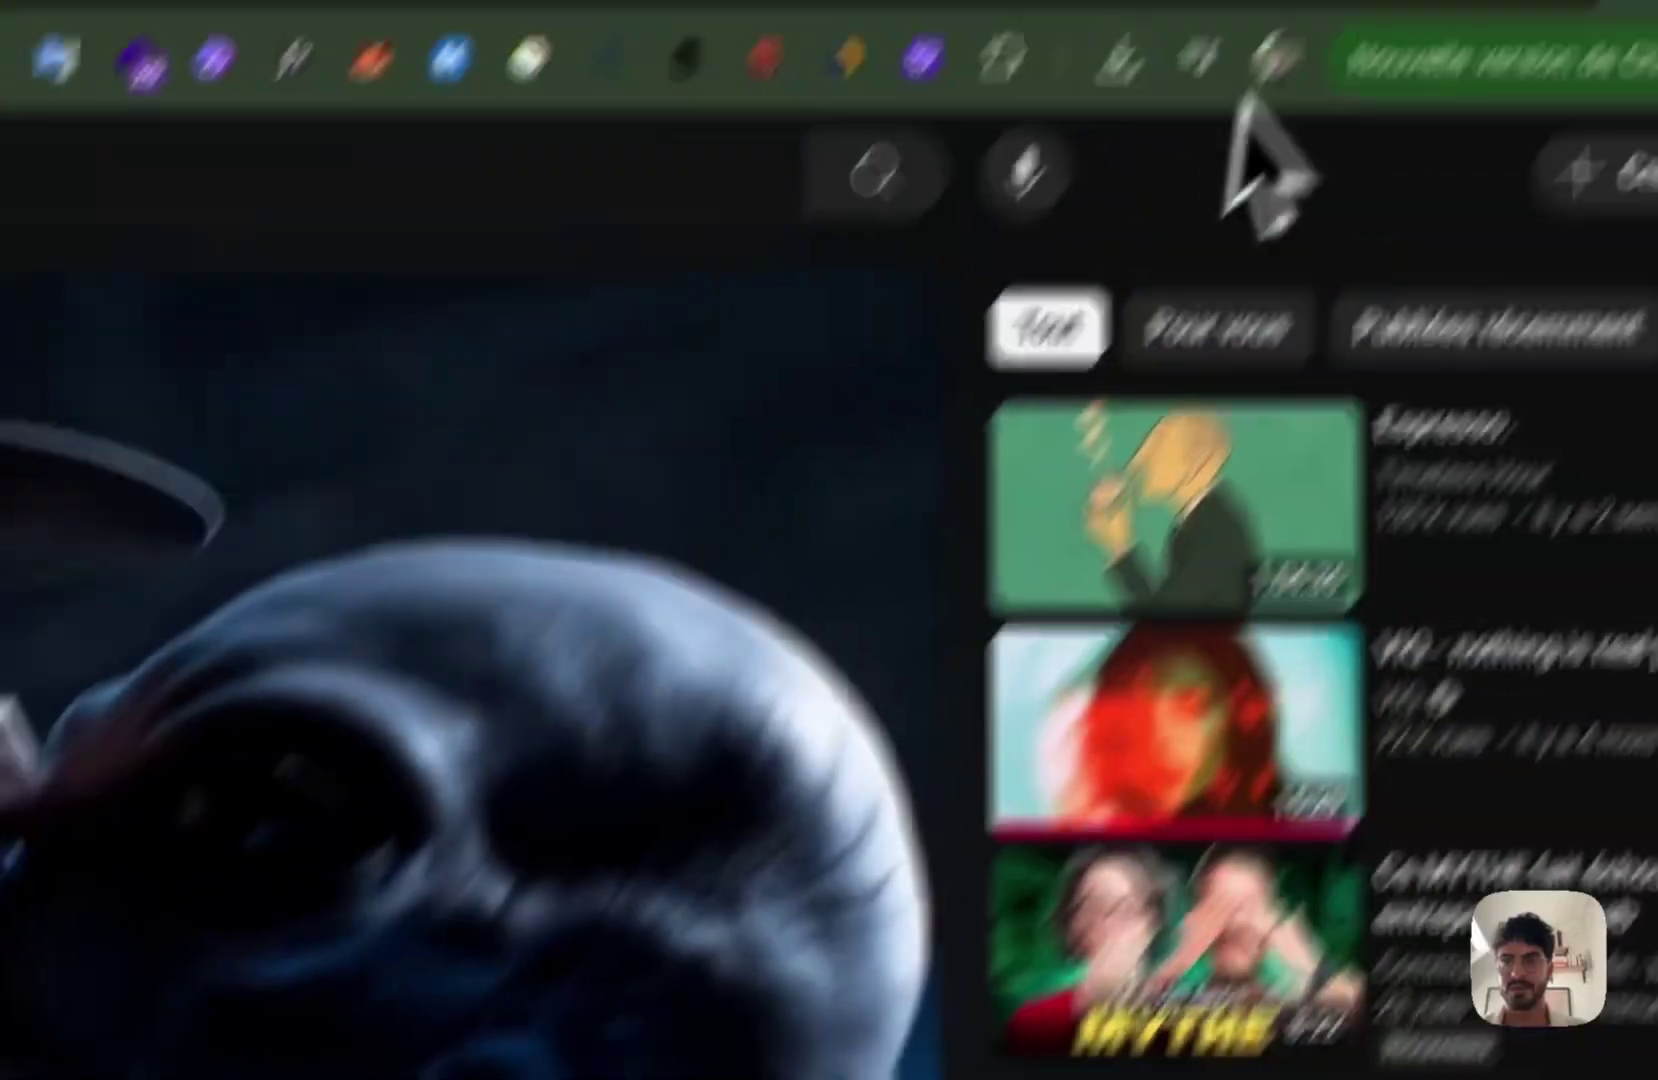
Step: Switch back to the n8n workflow and close the HTTP Request node to return to the canvas
left_click(1250, 127)
left_click(893, 355)
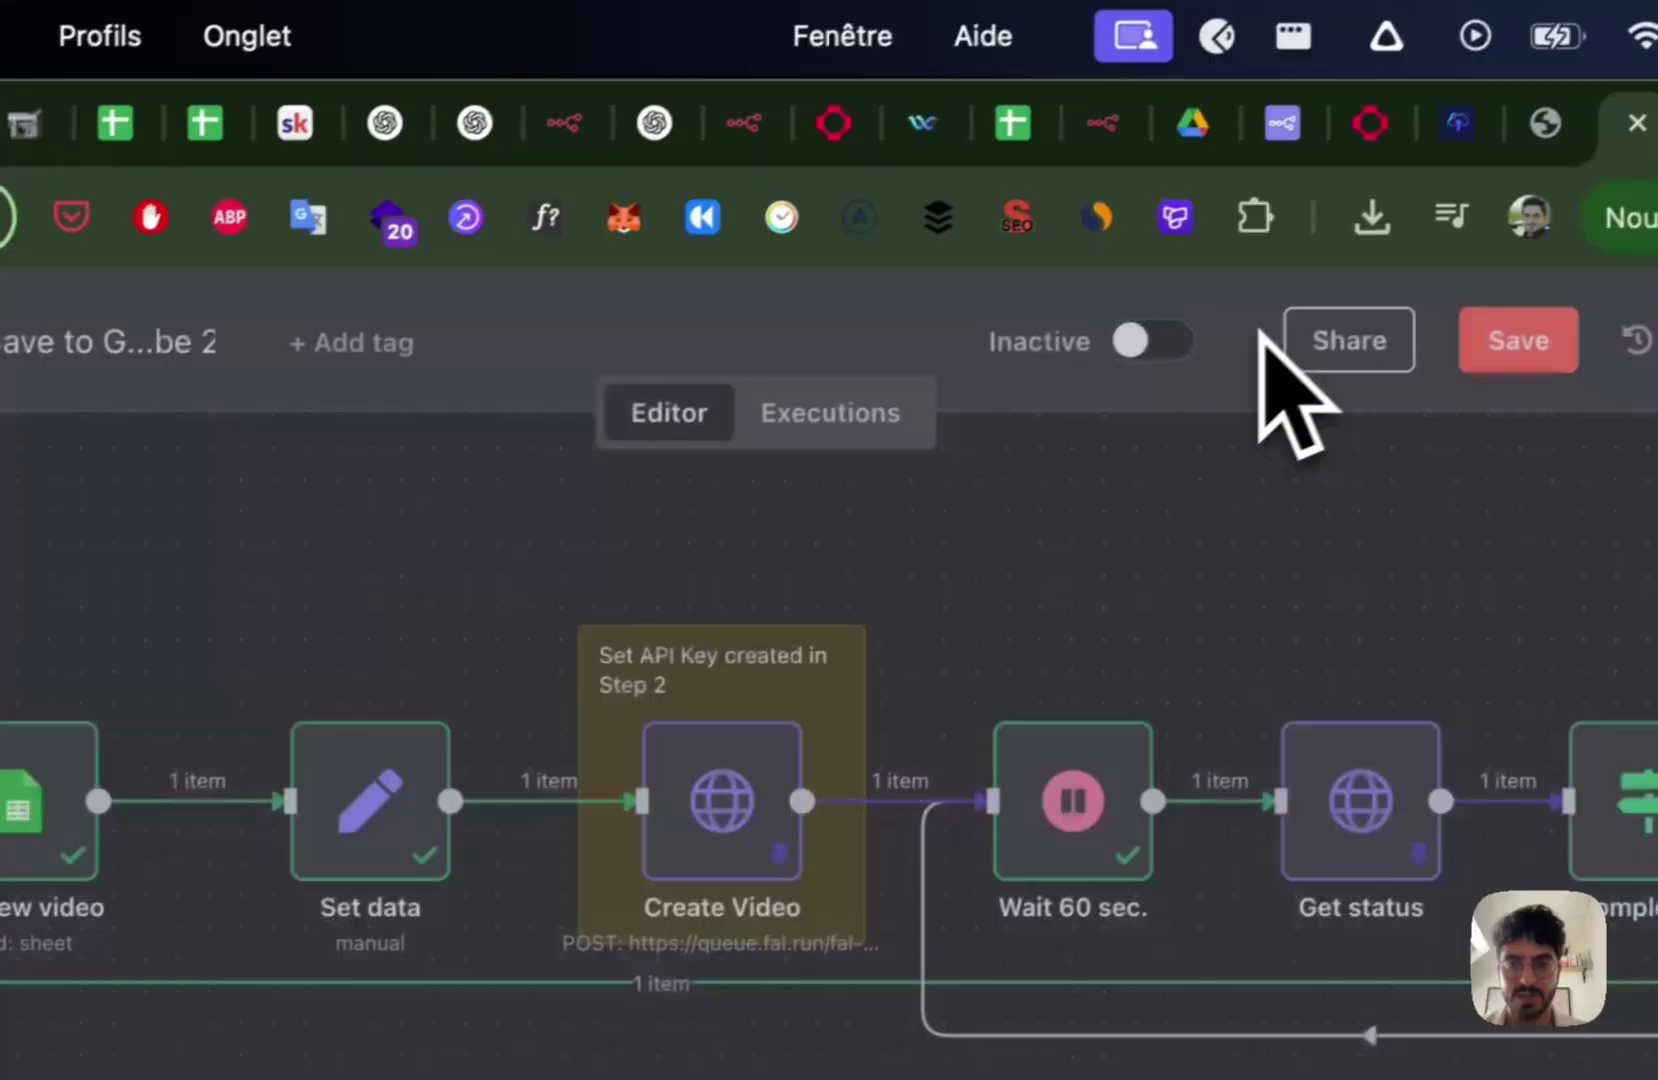